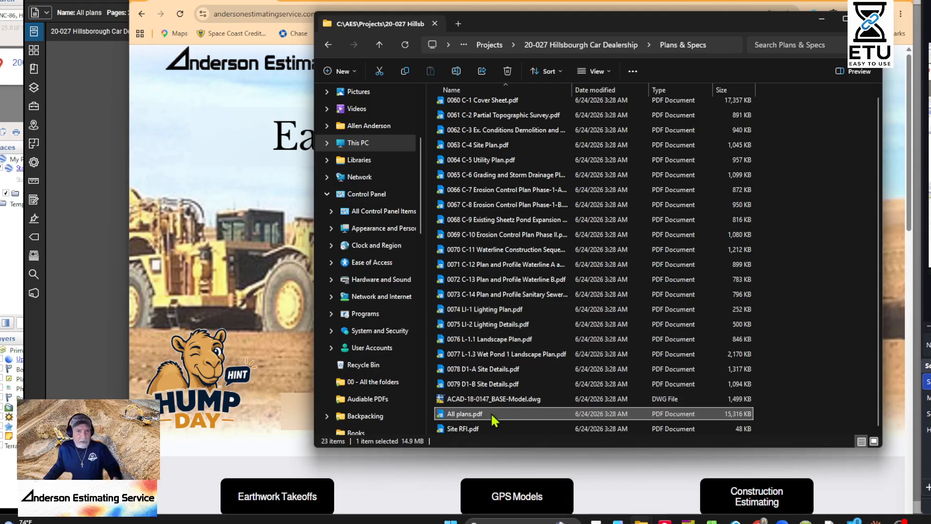
# - Select the sheet PDFs from 0060 C-1 Cover Sheet through 0079 D1-B Site Details and locate the Combine Files In Revu option
pyautogui.click(496, 107)
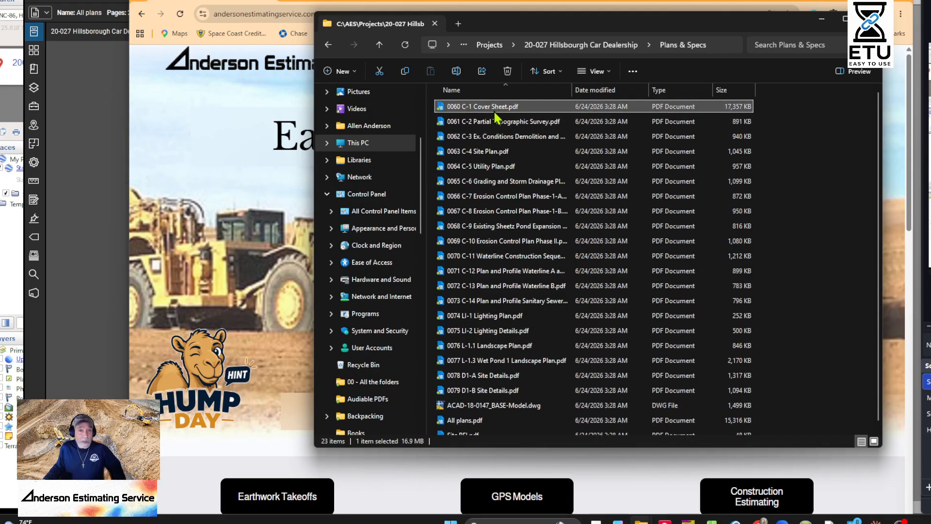
pyautogui.keyDown('shift'); pyautogui.click(522, 389); pyautogui.keyUp('shift')
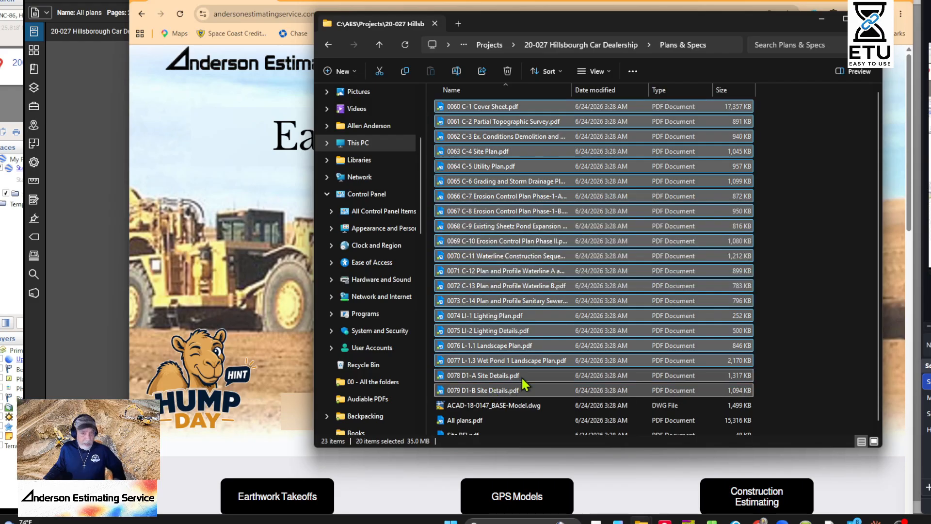
pyautogui.rightClick(529, 229)
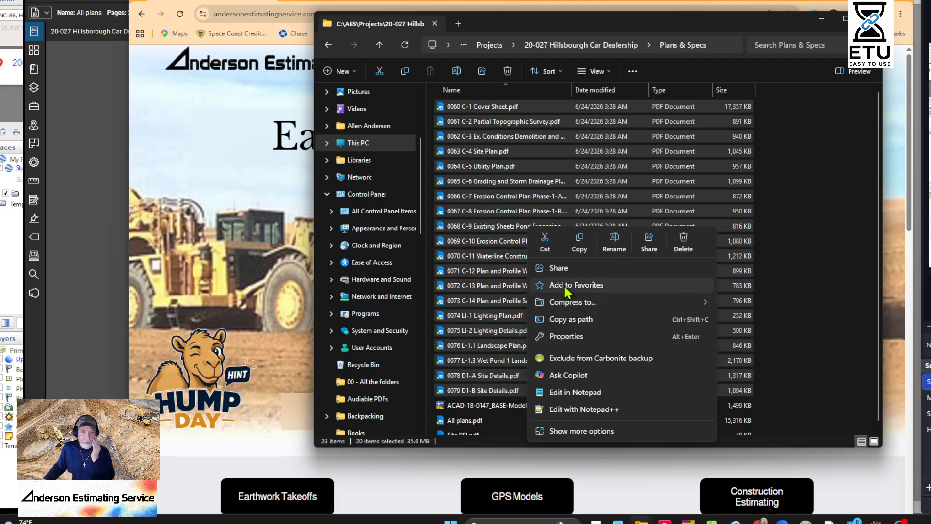
pyautogui.rightClick(473, 181)
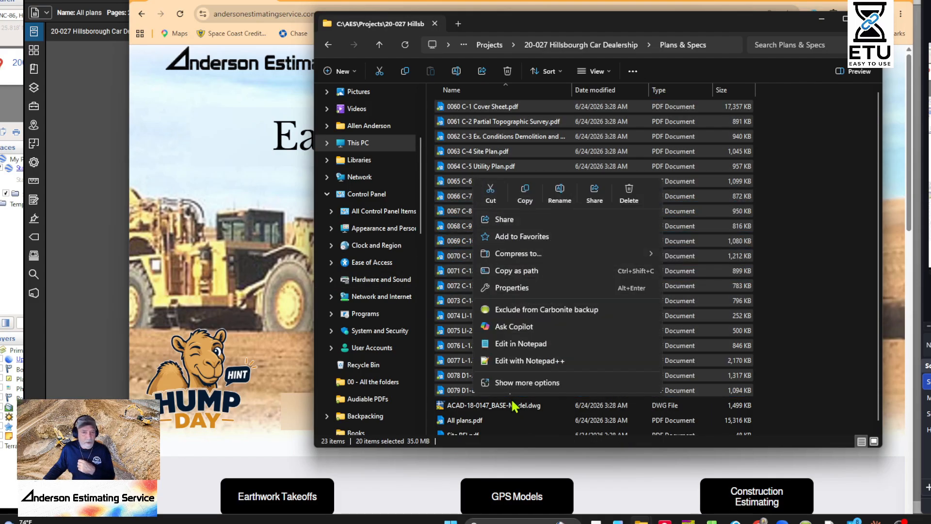
pyautogui.click(484, 383)
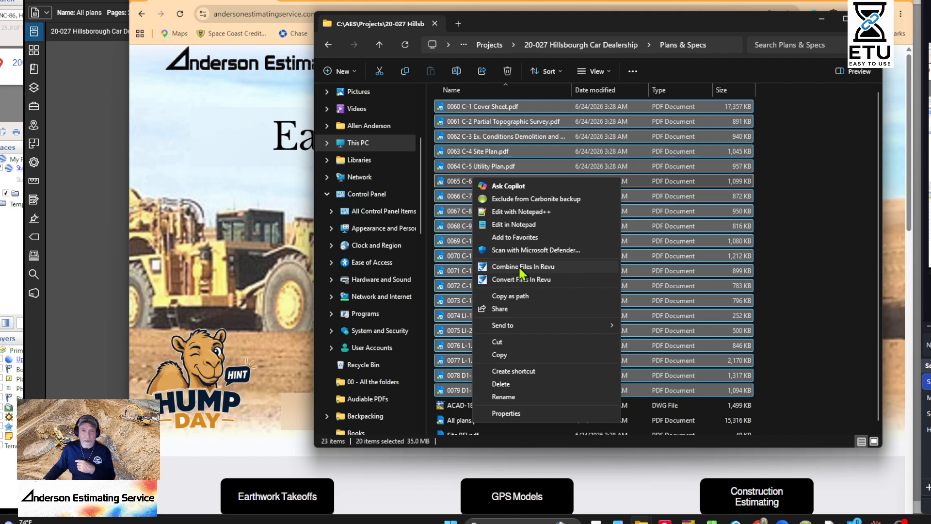
pyautogui.click(733, 151)
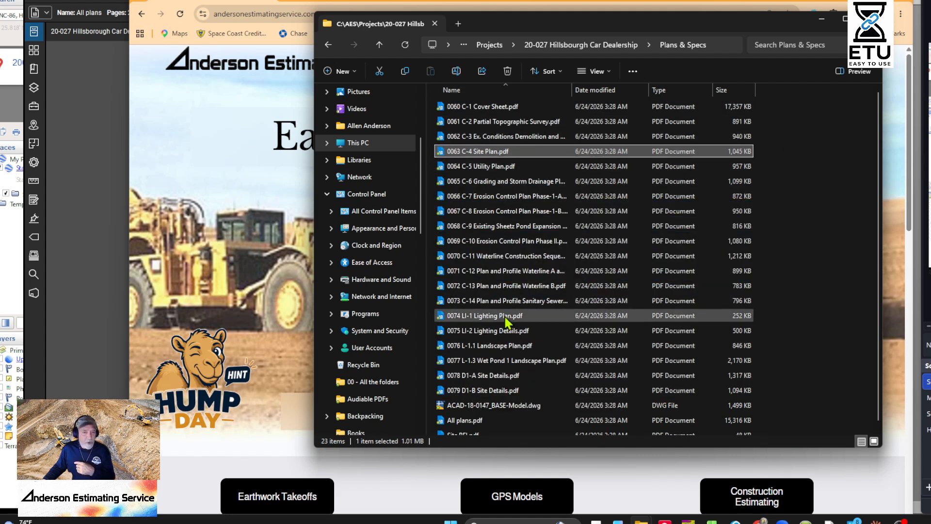
# - Open All plans.pdf in Revu and view the topographic survey on sheet C-2
pyautogui.scroll(-1, 507, 320)
pyautogui.click(469, 416)
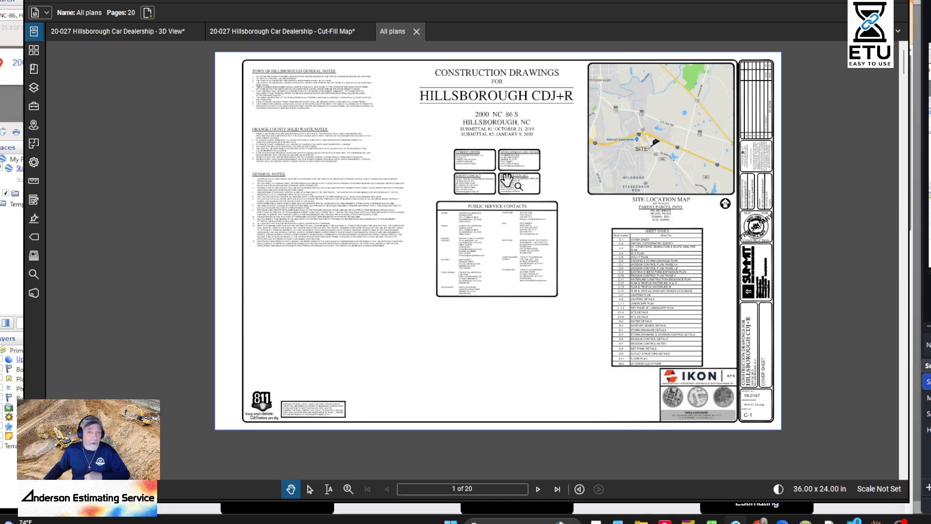
pyautogui.click(538, 489)
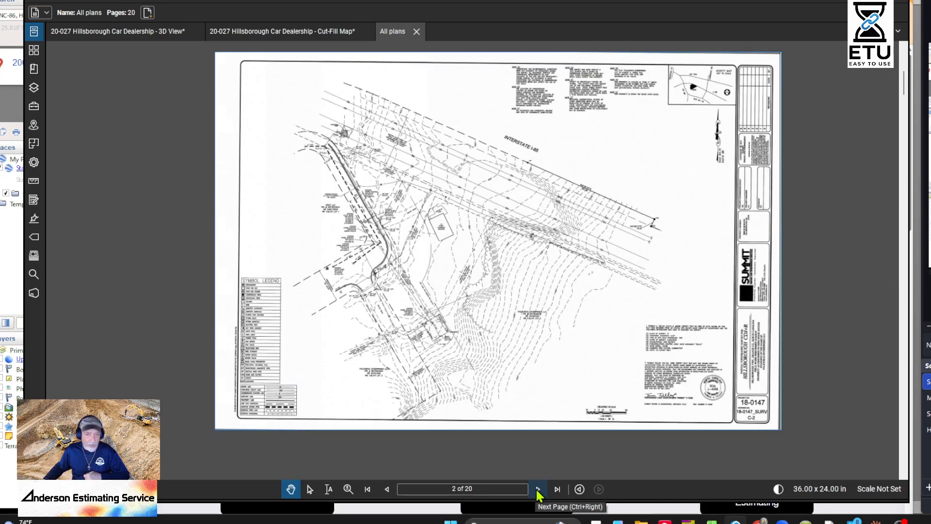
pyautogui.click(538, 489)
pyautogui.click(387, 489)
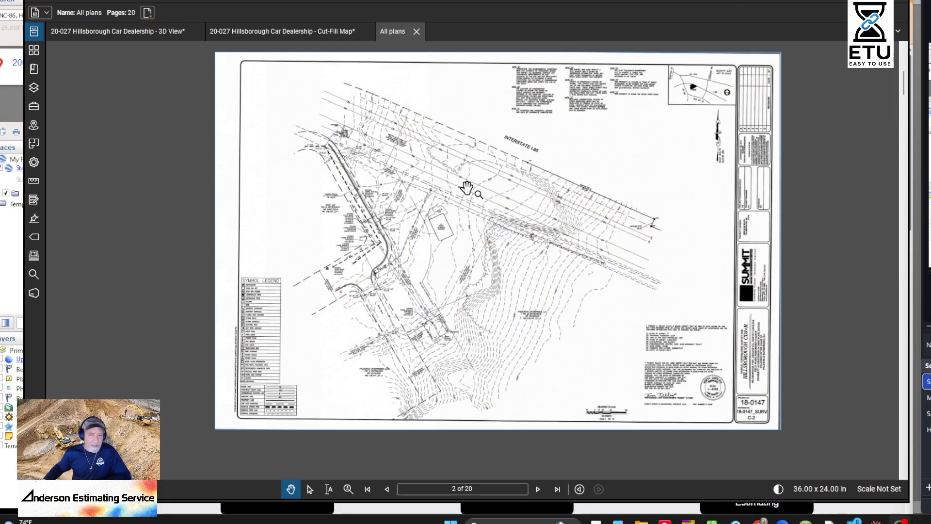
pyautogui.moveTo(495, 276); pyautogui.dragTo(524, 299)
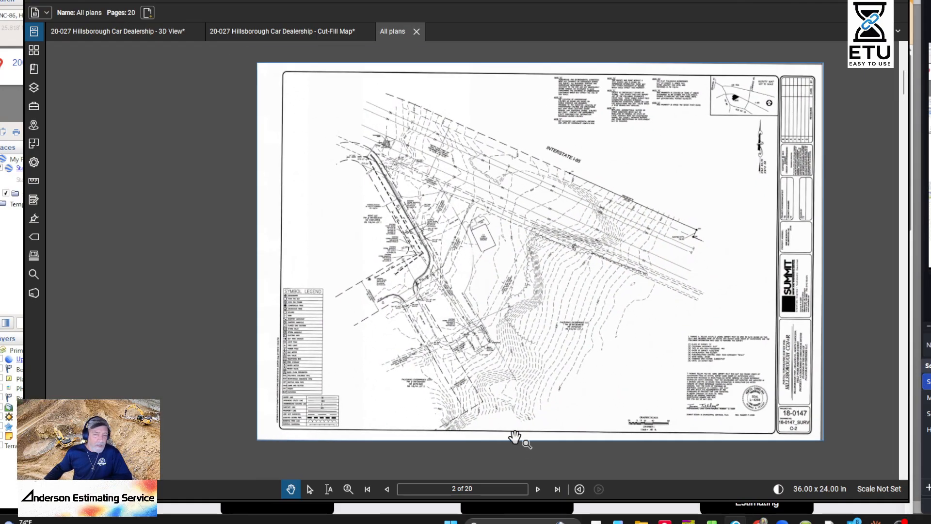
# - Review the site, utility, grading and erosion control sheets, ending on Grading & Storm Drainage Plan C-6
pyautogui.click(538, 489)
pyautogui.click(538, 489)
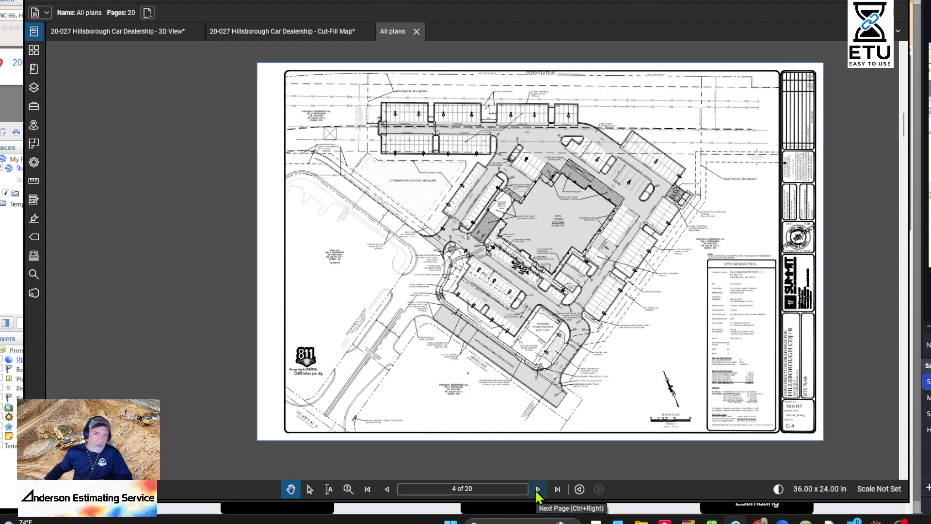
pyautogui.click(538, 489)
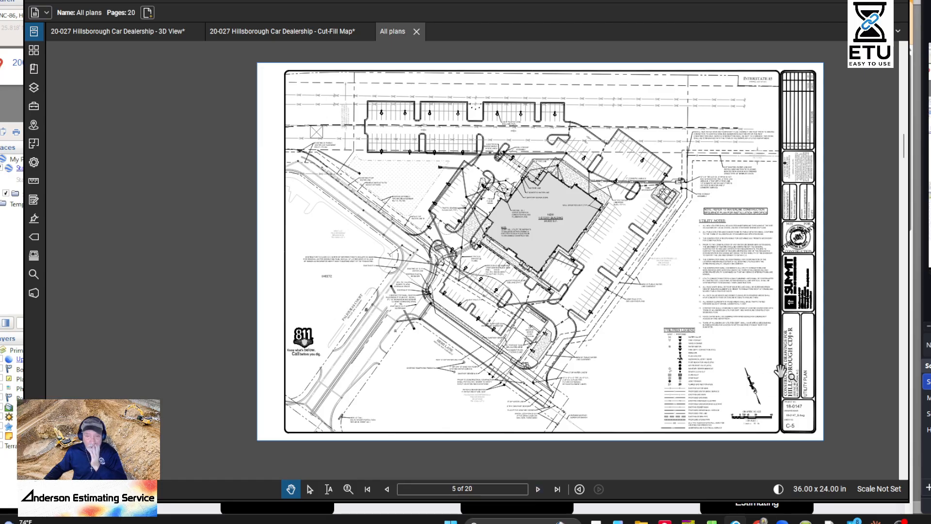
pyautogui.scroll(3, 786, 374)
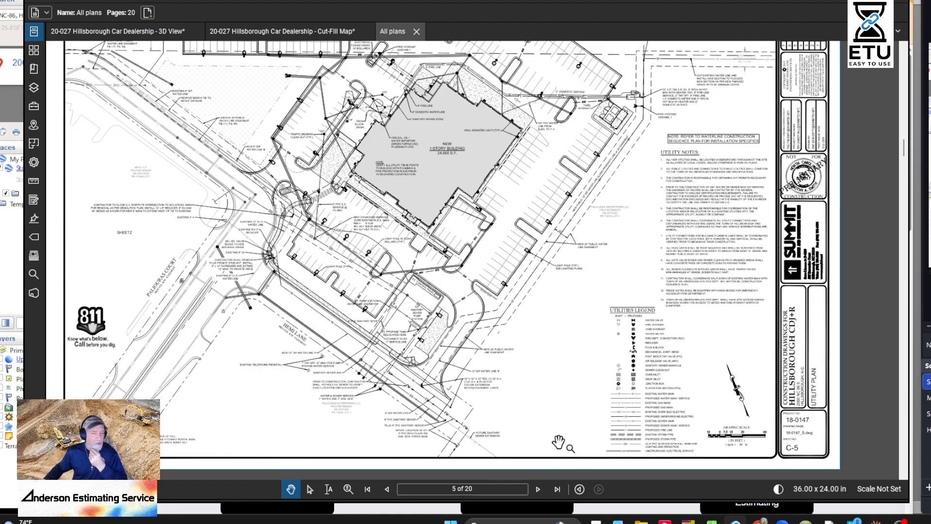
pyautogui.click(538, 489)
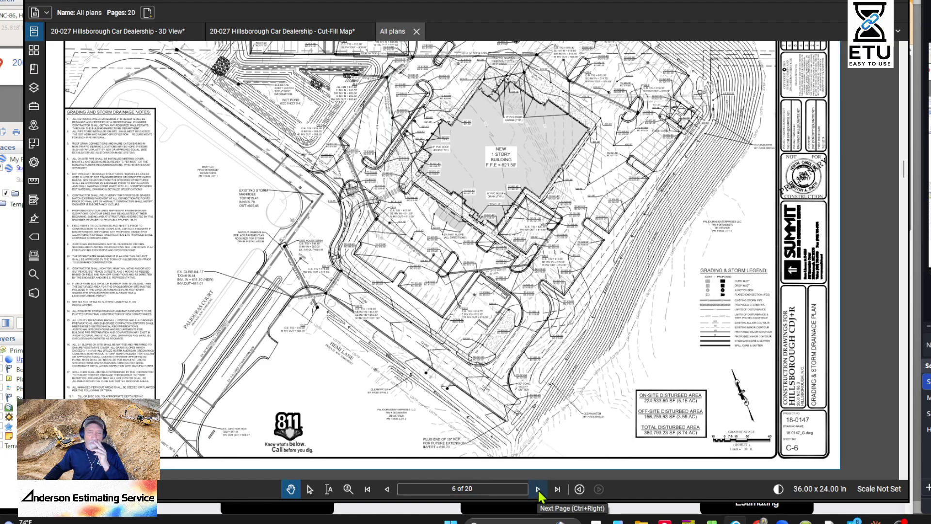
pyautogui.click(538, 488)
pyautogui.click(538, 488)
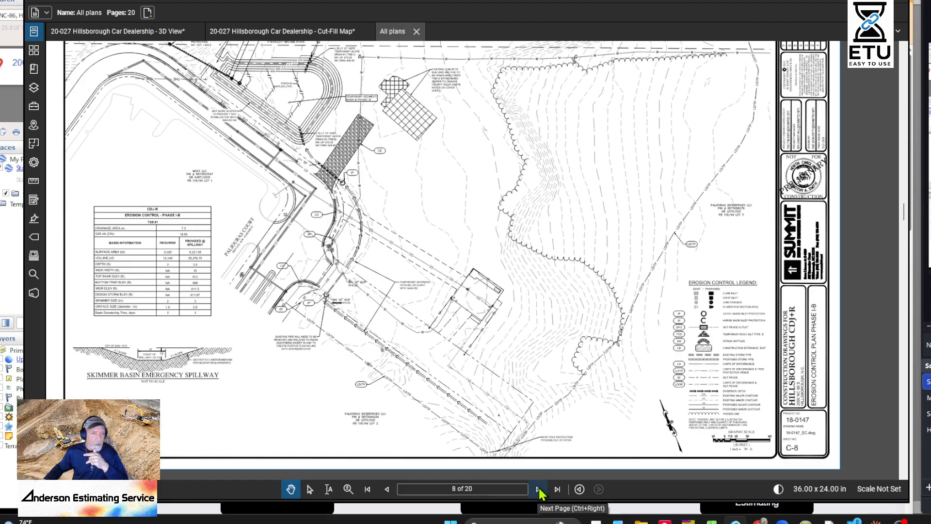
pyautogui.click(387, 489)
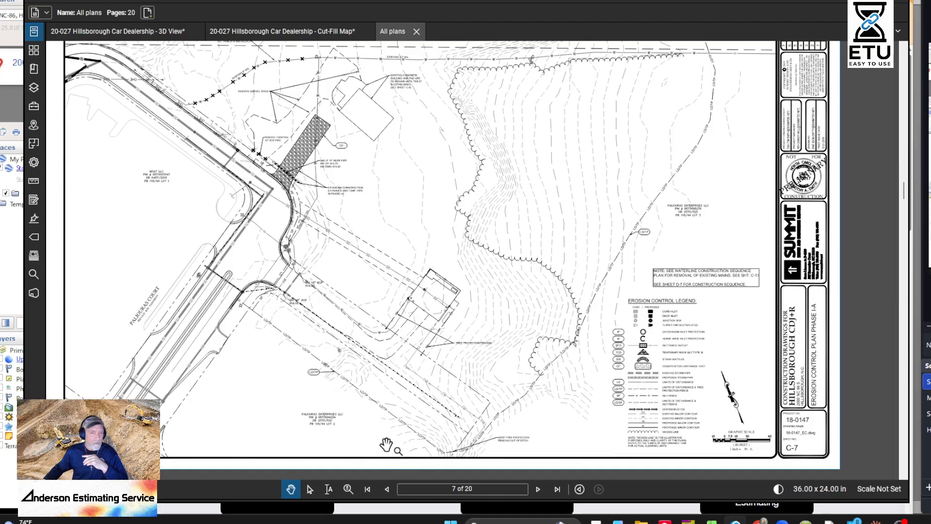
pyautogui.click(385, 490)
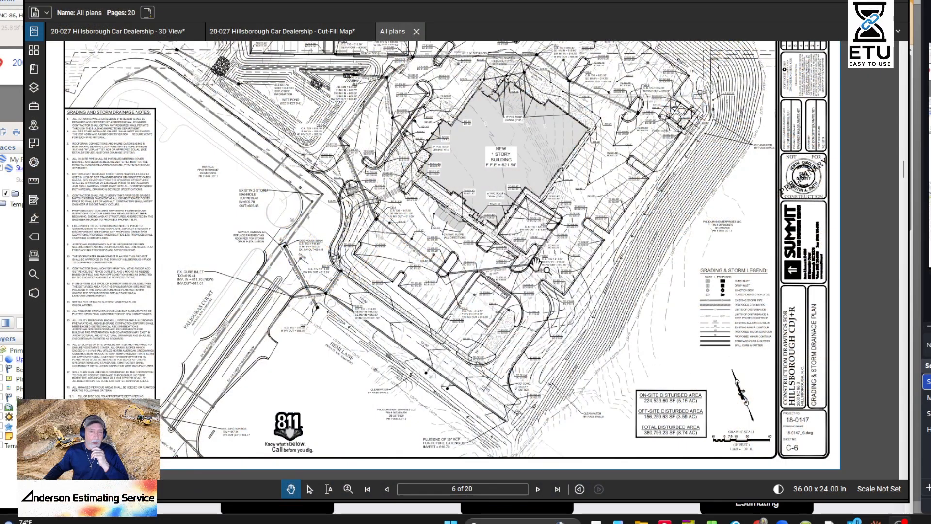
# - Examine the curb elevations and building area on sheet C-6 and the erosion control plans on sheets C-7 and C-8
pyautogui.scroll(3, 535, 252)
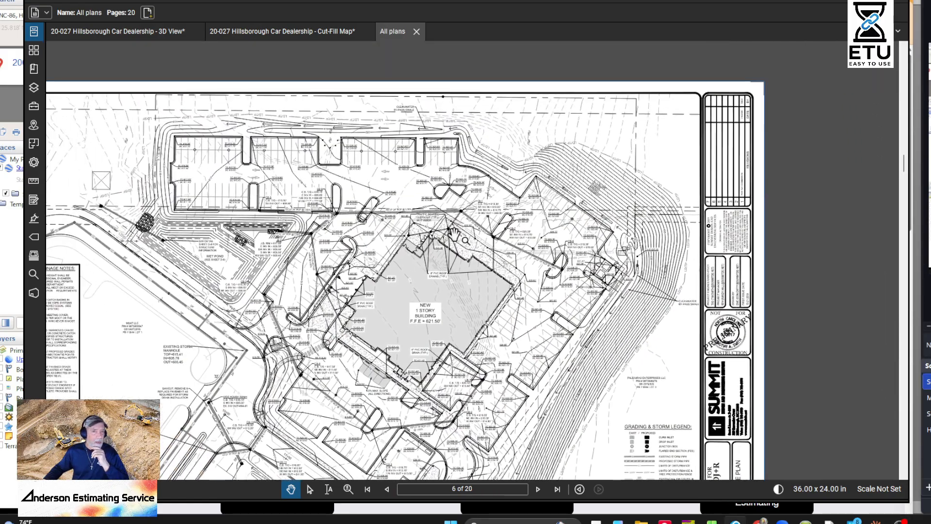
pyautogui.scroll(8, 454, 235)
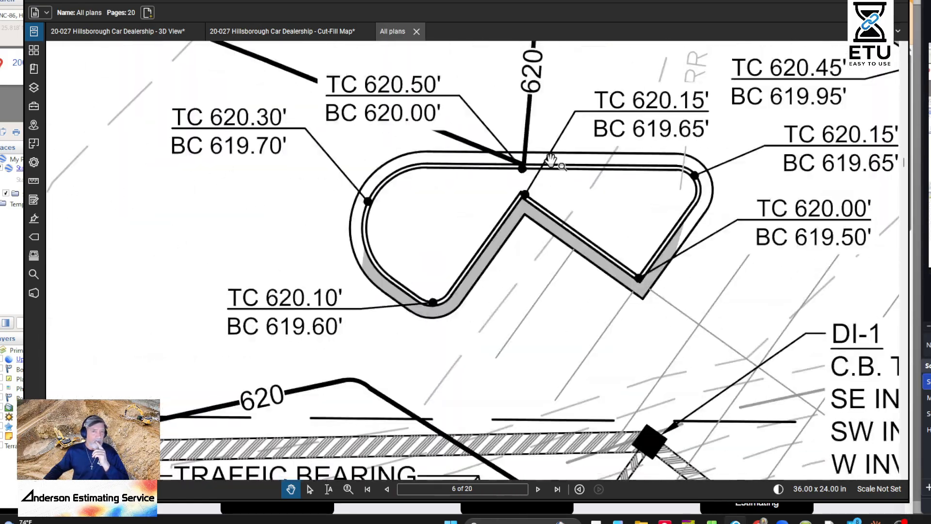
pyautogui.scroll(-8, 526, 315)
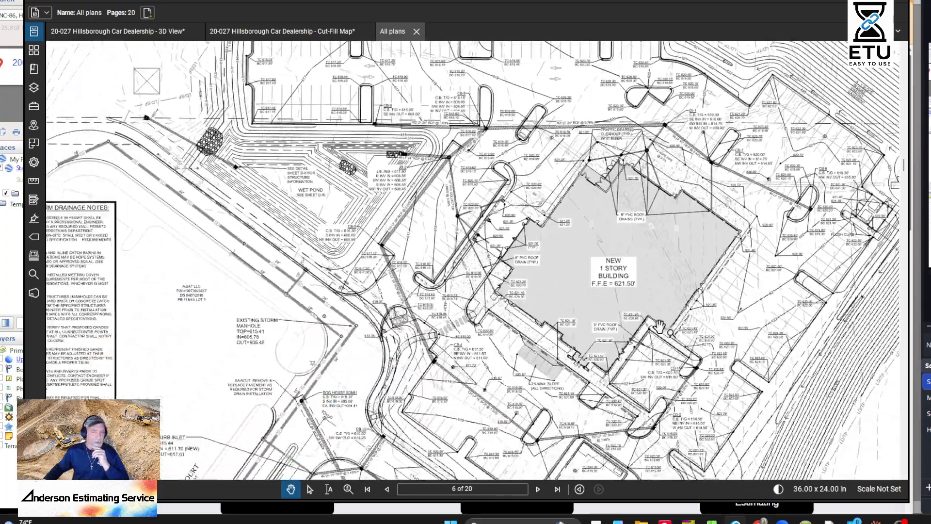
pyautogui.moveTo(660, 326); pyautogui.dragTo(608, 339)
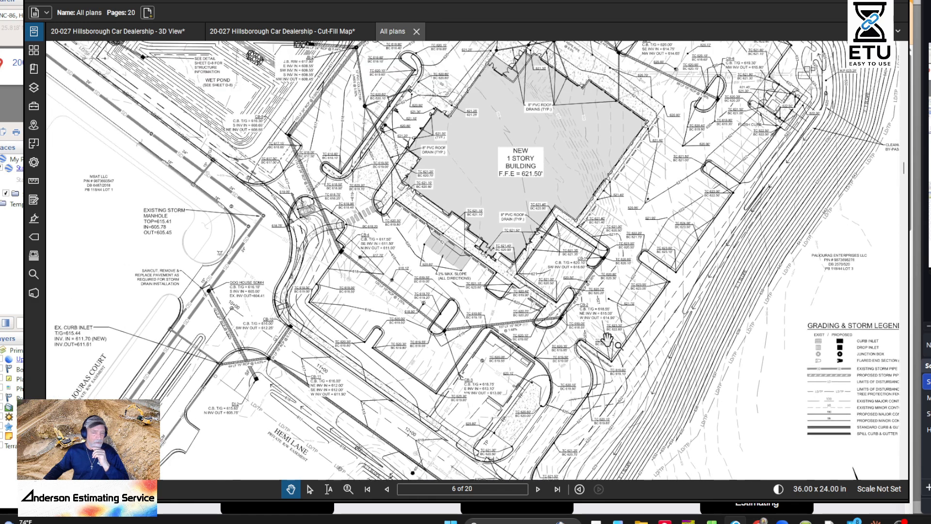
pyautogui.click(538, 489)
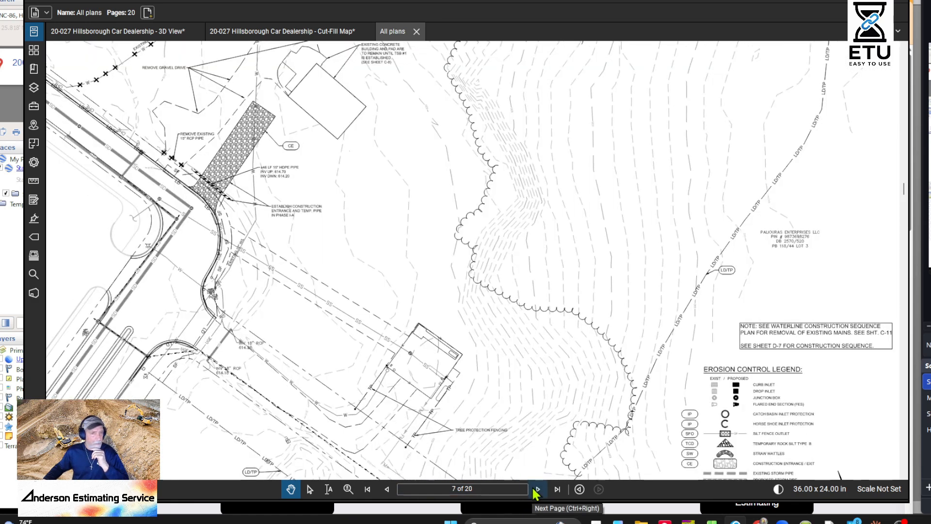
pyautogui.scroll(-3, 530, 343)
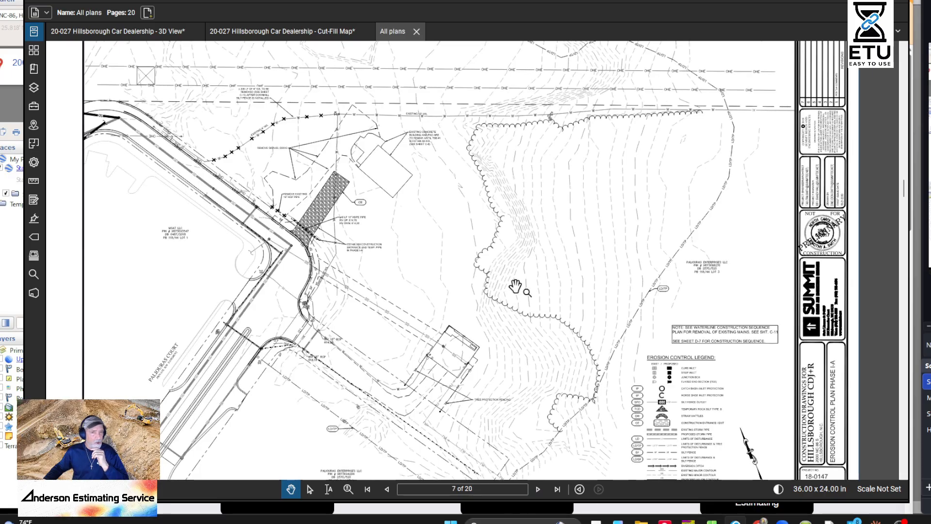
pyautogui.click(537, 489)
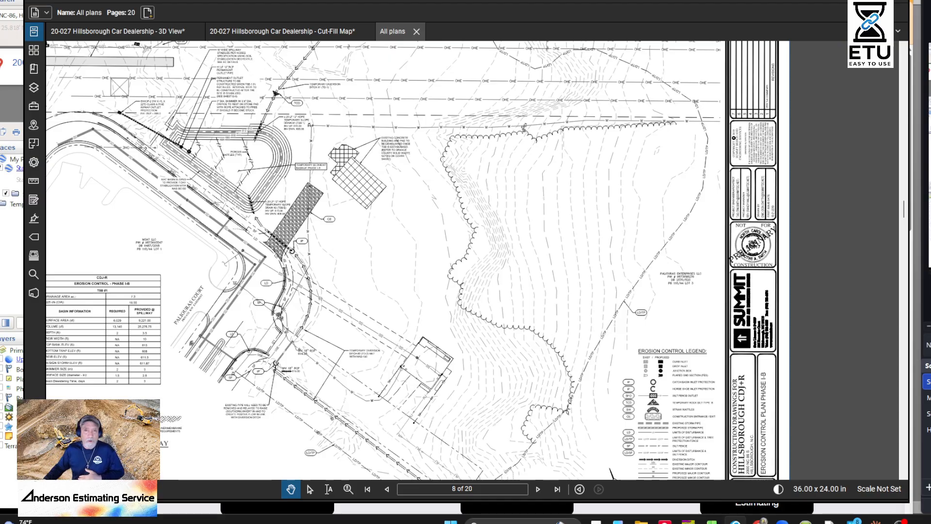
# - Clear away the plan viewer and folder windows, switch to Gradework, and create the job 20-027 Auto in US Survey Feet
pyautogui.click(843, 0)
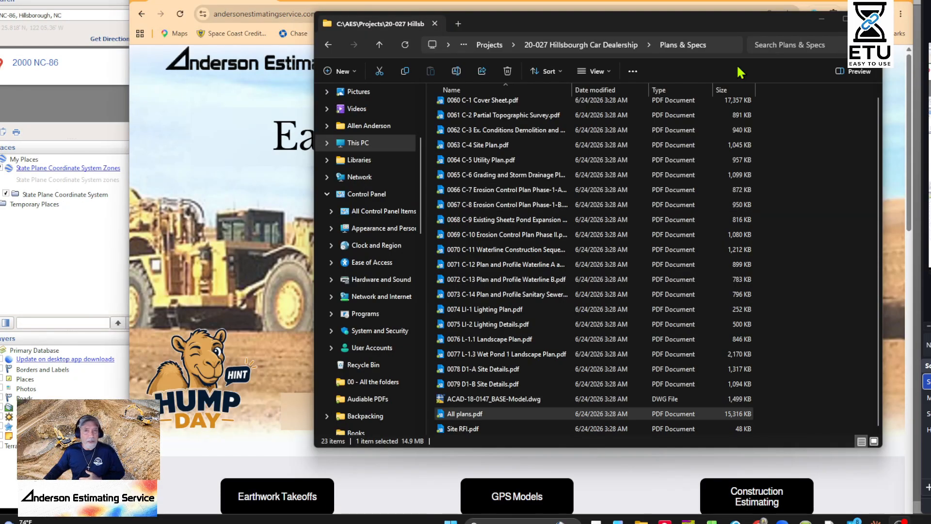
pyautogui.click(821, 19)
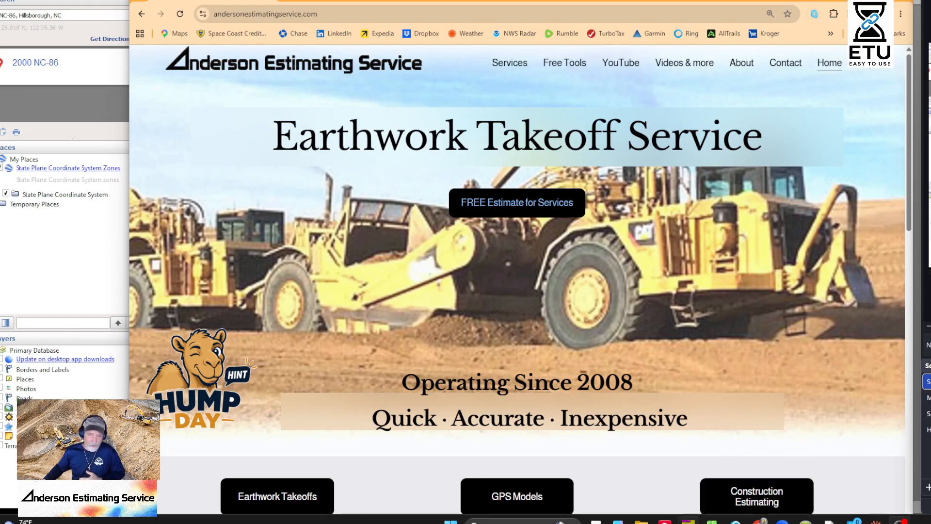
pyautogui.moveTo(688, 520)
pyautogui.click(693, 466)
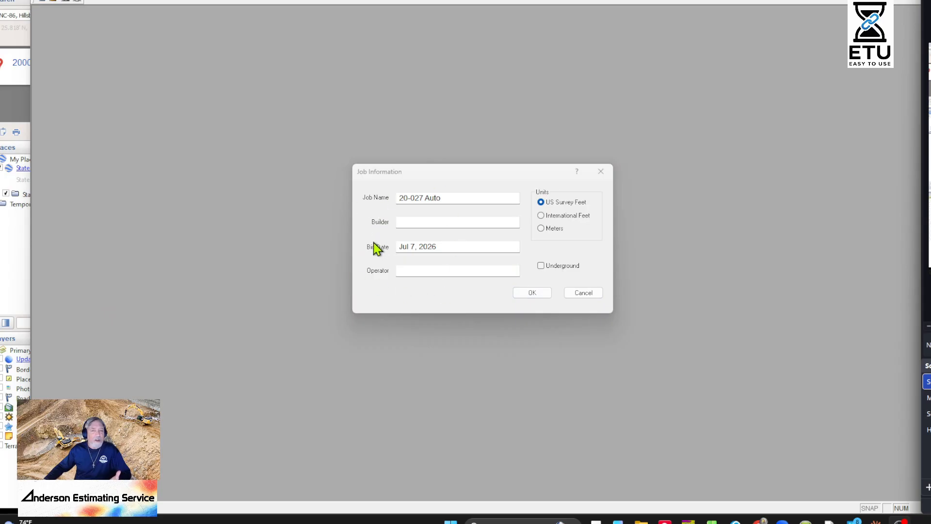
pyautogui.click(524, 292)
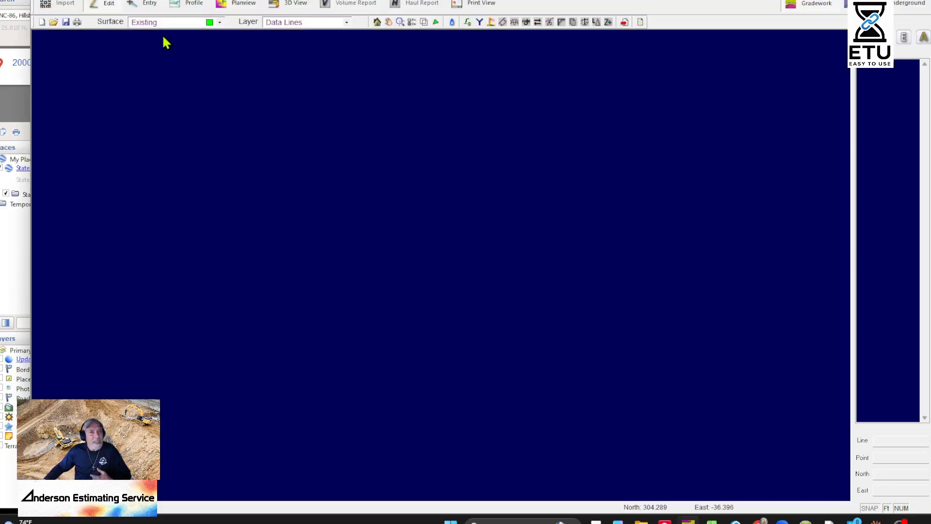
# - Start a file import and browse to the Projects folder inside AES on drive C
pyautogui.click(71, 7)
pyautogui.click(52, 36)
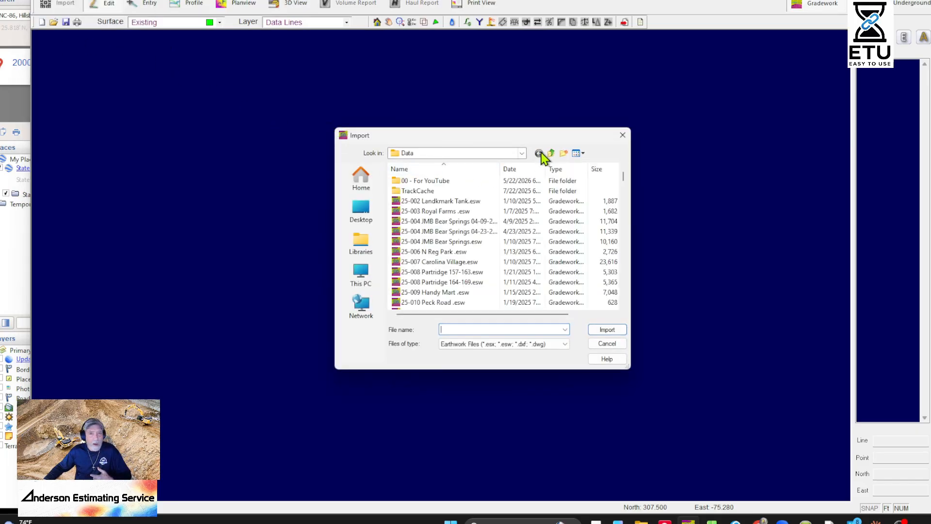
pyautogui.click(546, 153)
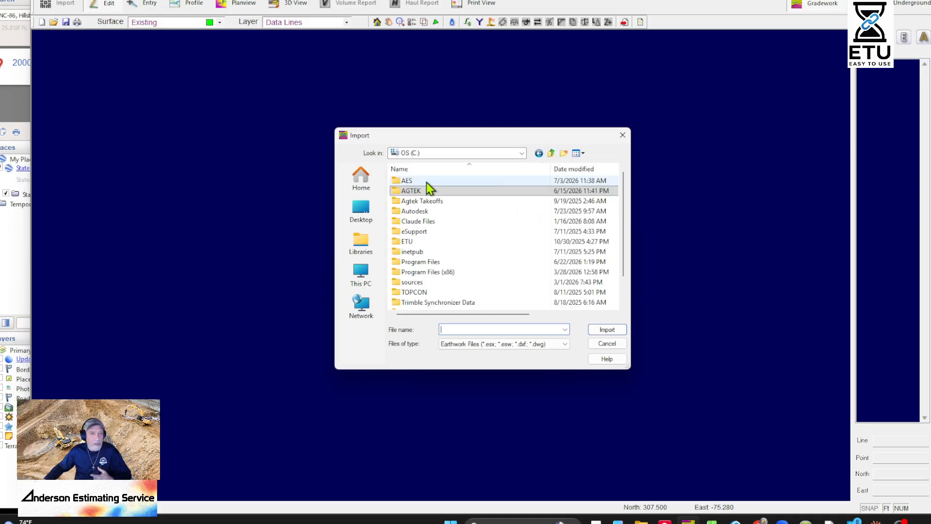
pyautogui.doubleClick(417, 189)
pyautogui.scroll(-2, 420, 263)
pyautogui.scroll(-2, 421, 262)
pyautogui.doubleClick(422, 242)
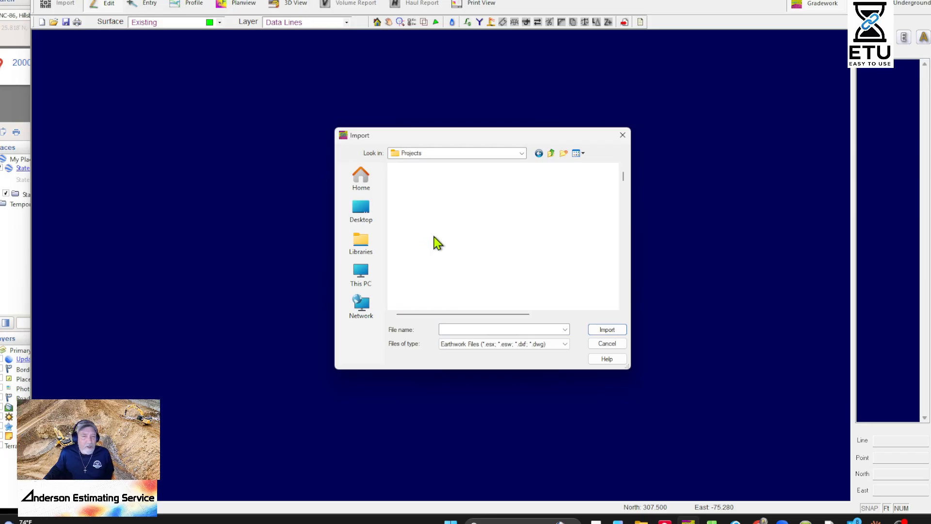
# - Choose All plans.pdf for import from the Plans & Specs folder of the 20-027 Hillsbourgh Car Dealership project
pyautogui.click(469, 170)
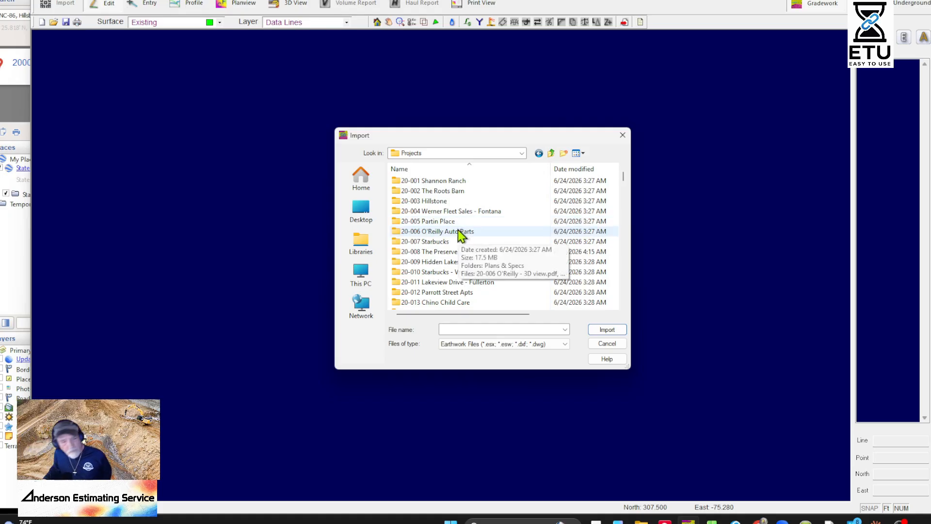
pyautogui.scroll(-6, 458, 232)
pyautogui.doubleClick(447, 262)
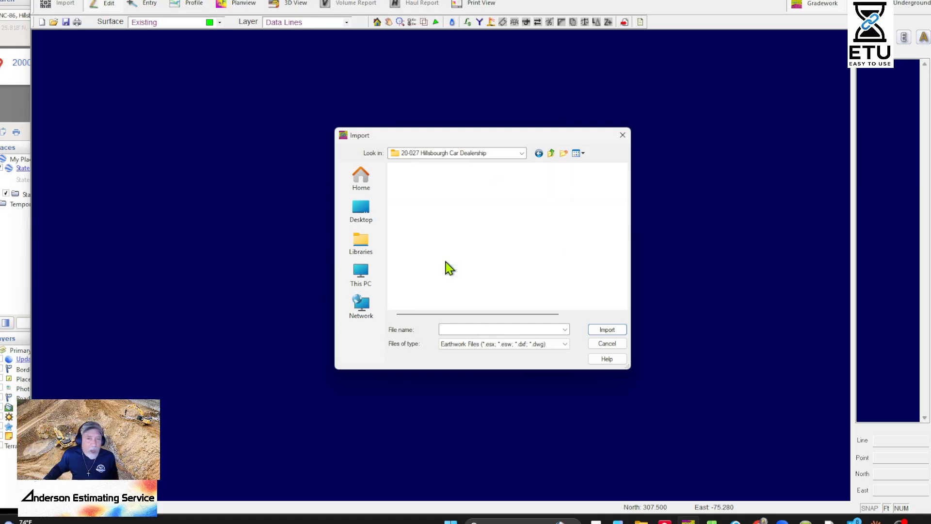
pyautogui.doubleClick(434, 182)
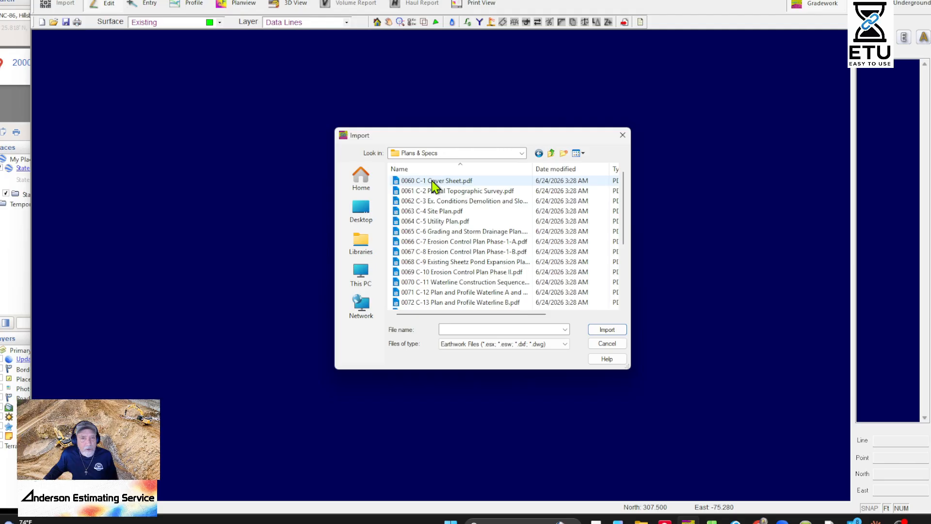
pyautogui.scroll(-4, 439, 218)
pyautogui.doubleClick(438, 296)
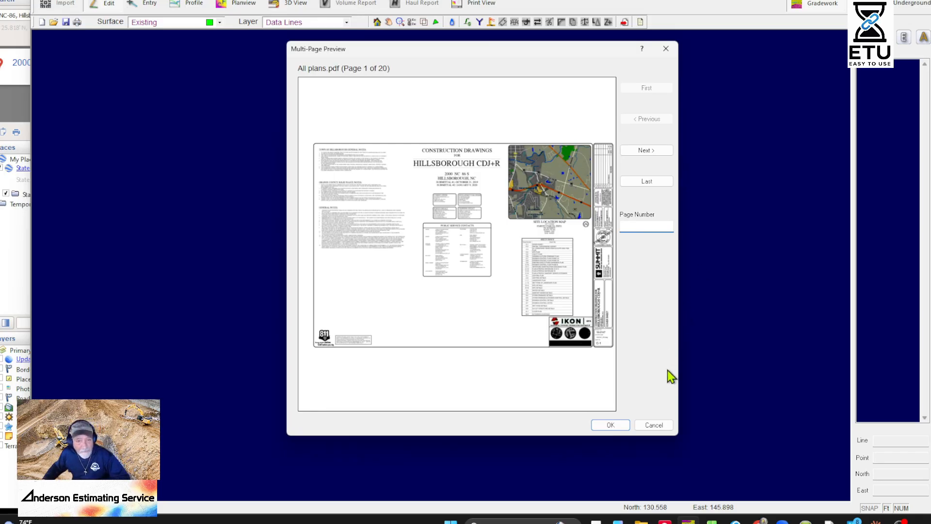
# - Cancel the PDF page preview and import the CAD drawing from the project folder instead, showing all its hidden layers
pyautogui.click(663, 426)
pyautogui.click(77, 5)
pyautogui.click(66, 33)
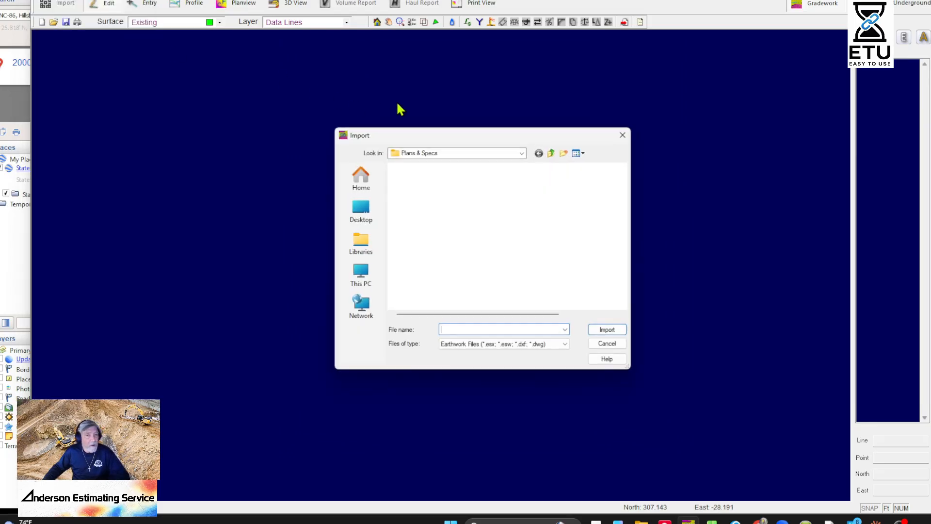
pyautogui.scroll(-4, 485, 252)
pyautogui.click(442, 281)
pyautogui.doubleClick(442, 282)
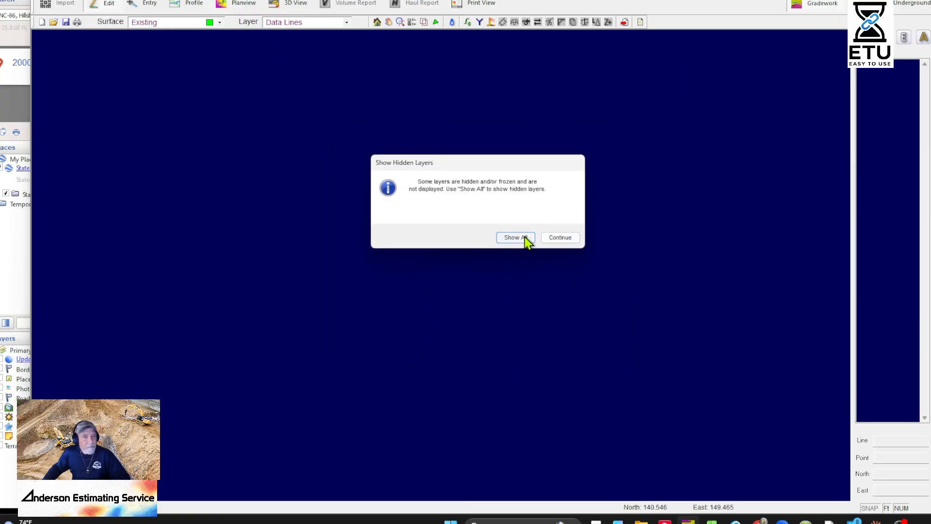
pyautogui.click(526, 237)
# - Send the existing major contours (C-TOPO-CONT-MAJR-X) and the existing minor contours to the Existing surface
pyautogui.scroll(6, 400, 208)
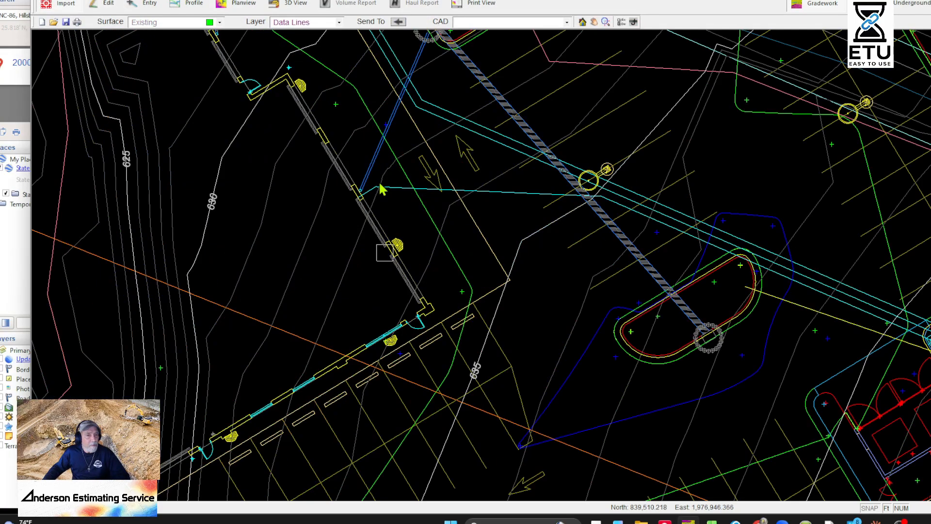
pyautogui.click(545, 199)
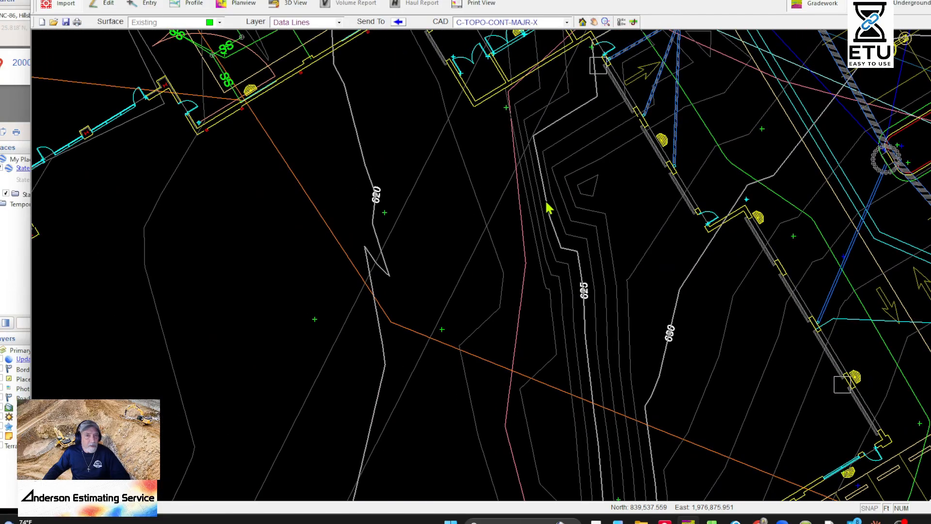
pyautogui.rightClick(545, 200)
pyautogui.click(574, 223)
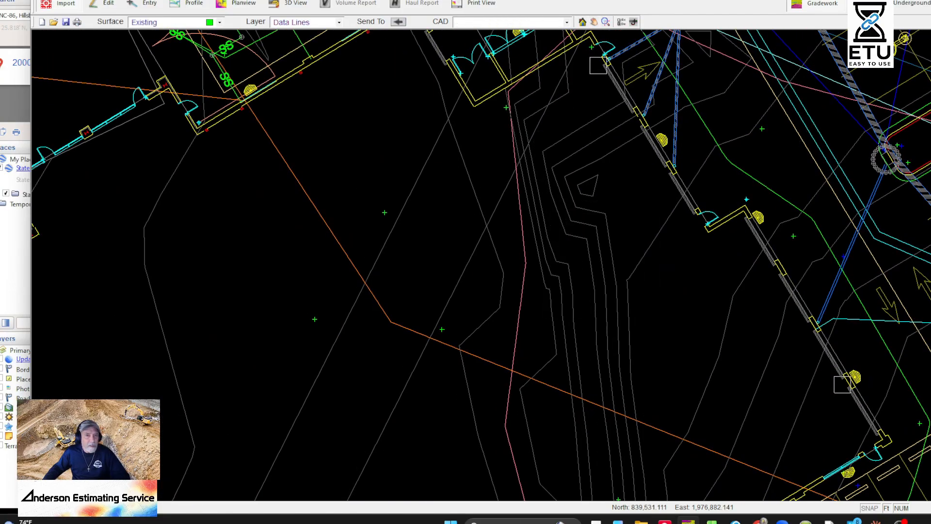
pyautogui.click(572, 227)
pyautogui.rightClick(572, 226)
pyautogui.click(595, 248)
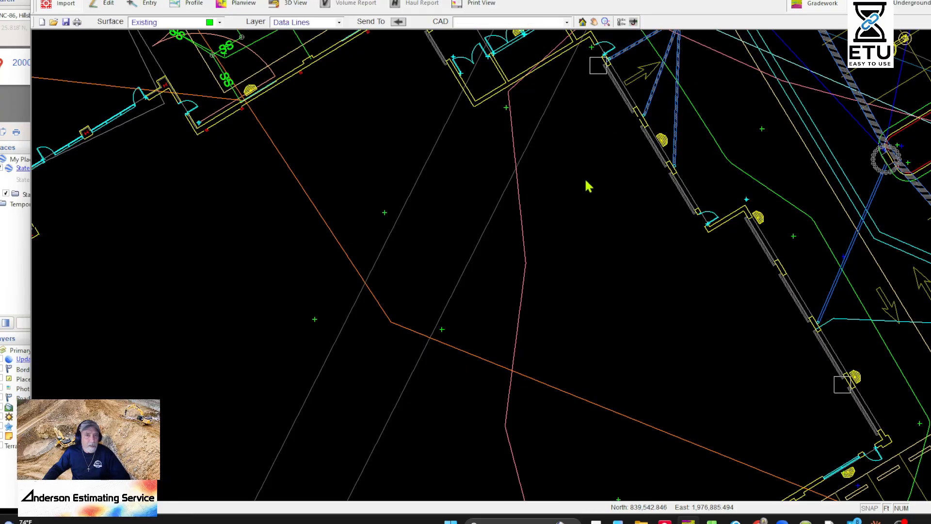
# - Send the building outline to the Design surface and hide layer 0 with the window lines
pyautogui.click(694, 199)
pyautogui.rightClick(694, 199)
pyautogui.click(730, 228)
pyautogui.scroll(3, 690, 202)
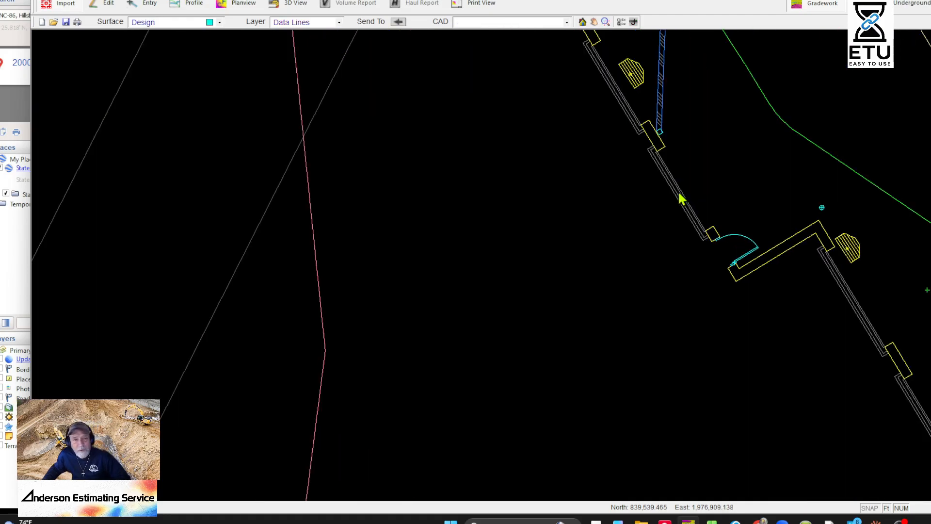
pyautogui.click(681, 199)
pyautogui.rightClick(678, 184)
pyautogui.click(715, 269)
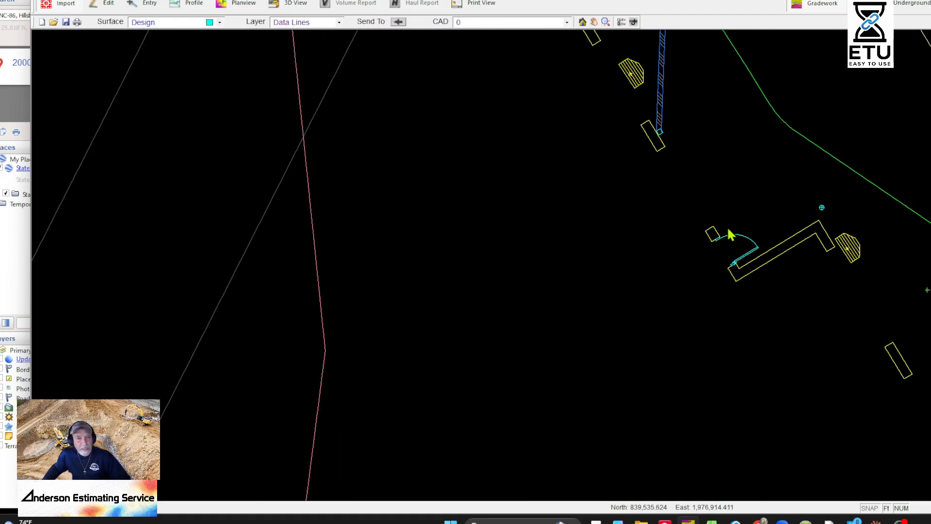
# - Try sending the wall layer 1-N-Wall-Full to the Design surface
pyautogui.moveTo(729, 235); pyautogui.dragTo(718, 442, button='middle')
pyautogui.click(571, 246)
pyautogui.rightClick(553, 212)
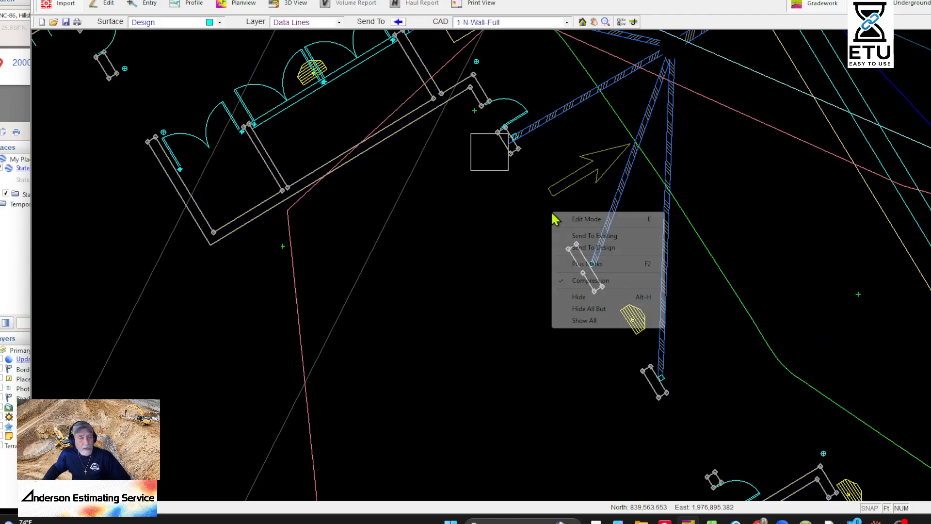
pyautogui.click(592, 248)
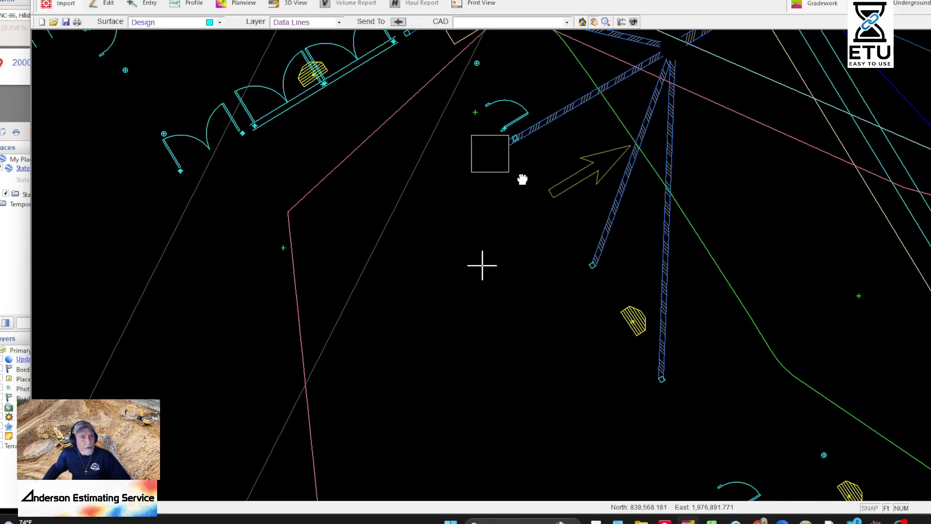
# - Undo the transfer of the wall layer to the Design surface
pyautogui.scroll(3, 483, 264)
pyautogui.rightClick(491, 230)
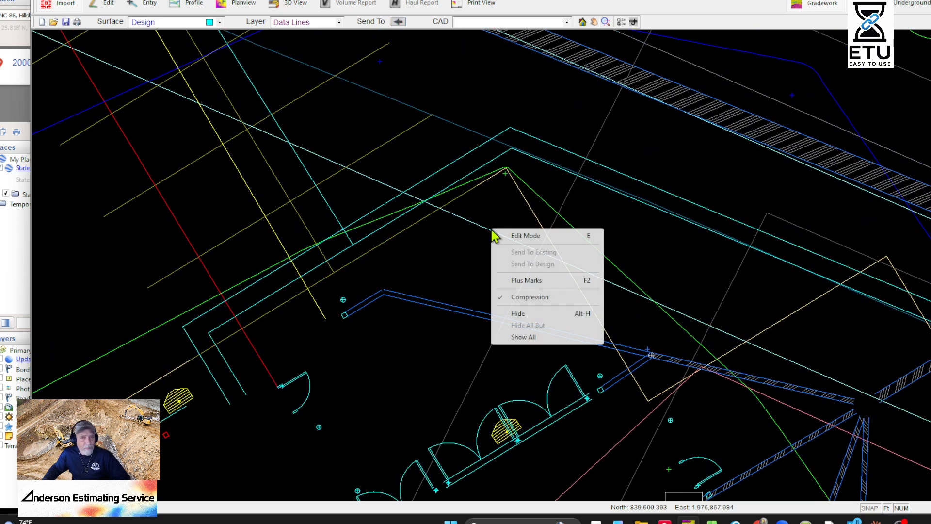
pyautogui.click(54, 0)
pyautogui.click(58, 2)
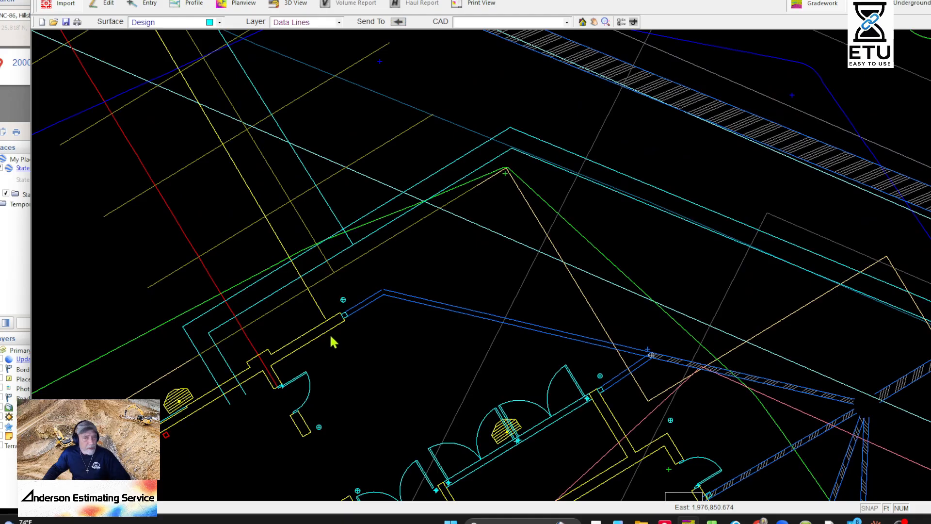
# - Check the transferred building outline on the Design surface in the edit view, and return to the imported CAD drawing
pyautogui.click(330, 335)
pyautogui.moveTo(322, 368); pyautogui.dragTo(485, 245, button='middle')
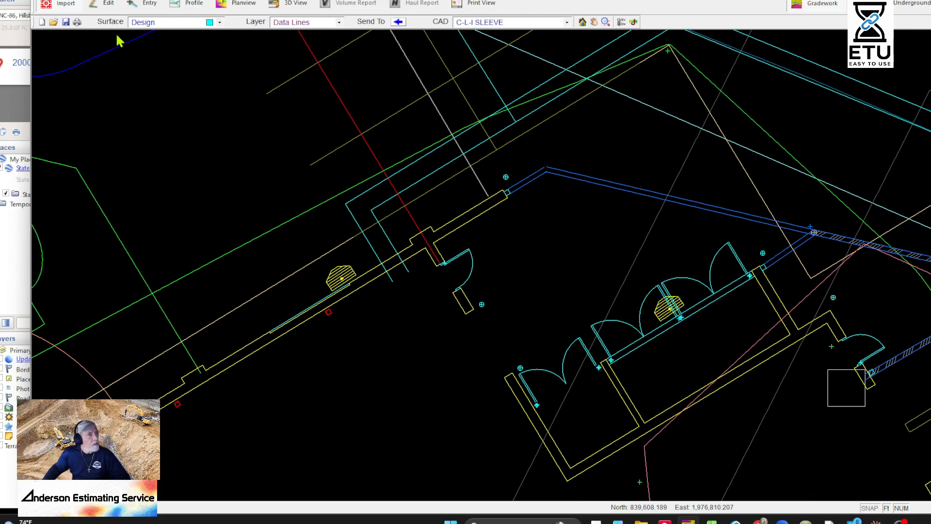
pyautogui.click(98, 3)
pyautogui.moveTo(302, 225); pyautogui.dragTo(521, 271, button='middle')
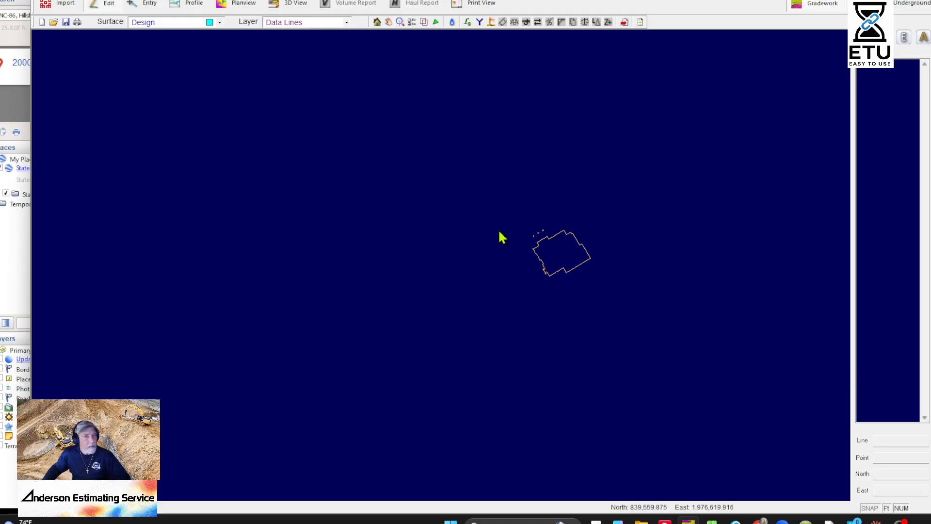
pyautogui.click(69, 5)
# - Send the C-BOC and C-FOC curb layers and the adjoining green curb line to the Design surface
pyautogui.scroll(6, 589, 297)
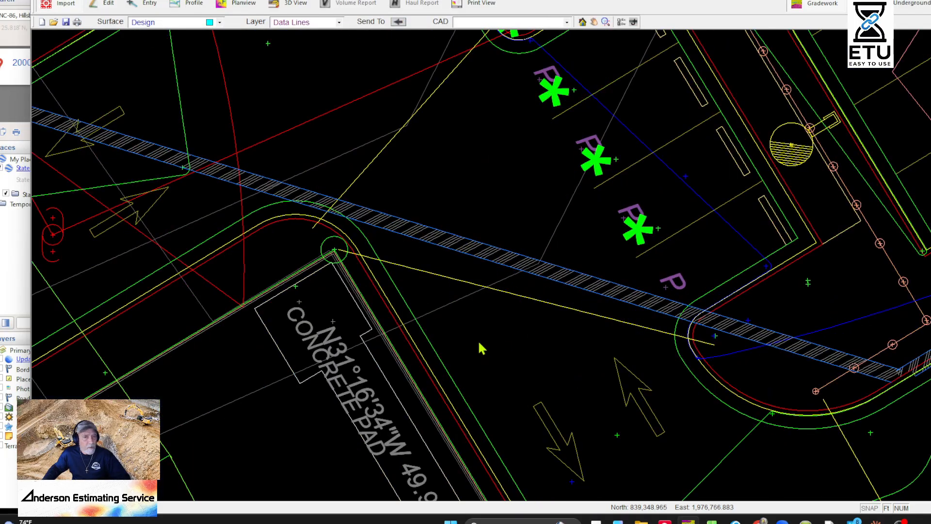
pyautogui.click(582, 125)
pyautogui.rightClick(573, 128)
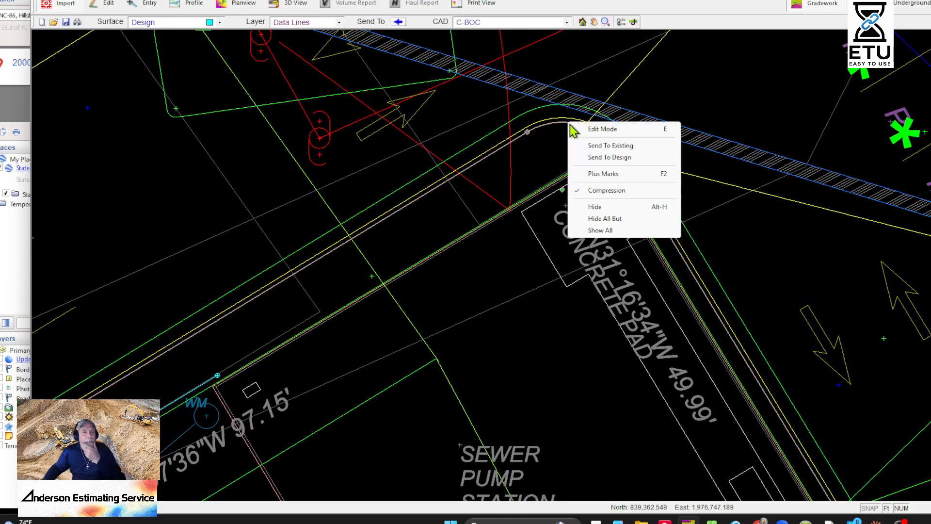
pyautogui.click(602, 159)
pyautogui.click(548, 113)
pyautogui.rightClick(548, 113)
pyautogui.click(582, 147)
pyautogui.click(495, 148)
pyautogui.rightClick(542, 157)
pyautogui.click(577, 185)
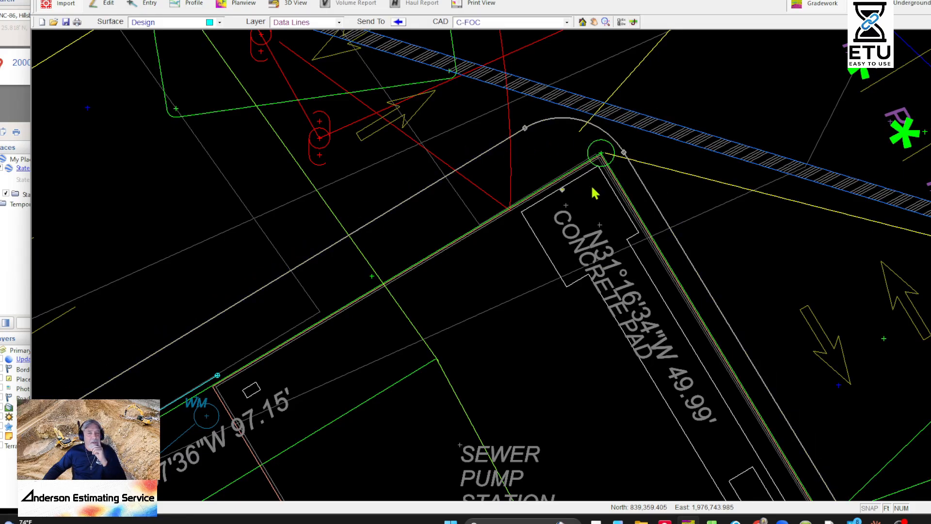
# - Examine the remaining linework from the sewer pump station to the LP tank and identify the layer of the line at station 11+00
pyautogui.moveTo(699, 314)
pyautogui.mouseDown(button='middle')
pyautogui.moveTo(786, 171)
pyautogui.moveTo(843, 138)
pyautogui.mouseUp(button='middle')
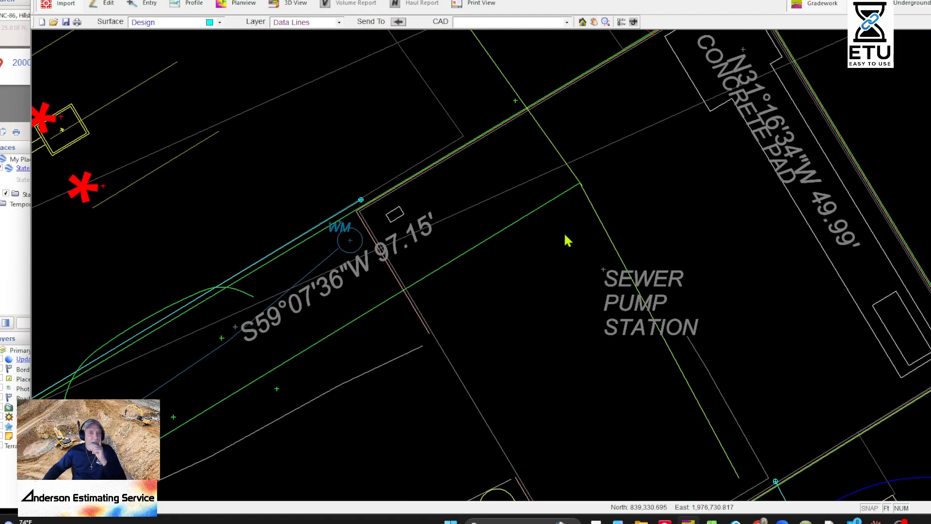
pyautogui.moveTo(547, 234); pyautogui.dragTo(794, 260, button='middle')
pyautogui.moveTo(729, 370); pyautogui.dragTo(474, 191, button='middle')
pyautogui.scroll(-2, 485, 234)
pyautogui.moveTo(540, 416)
pyautogui.mouseDown(button='middle')
pyautogui.moveTo(438, 266)
pyautogui.moveTo(443, 273)
pyautogui.mouseUp(button='middle')
pyautogui.moveTo(638, 352); pyautogui.dragTo(540, 241, button='middle')
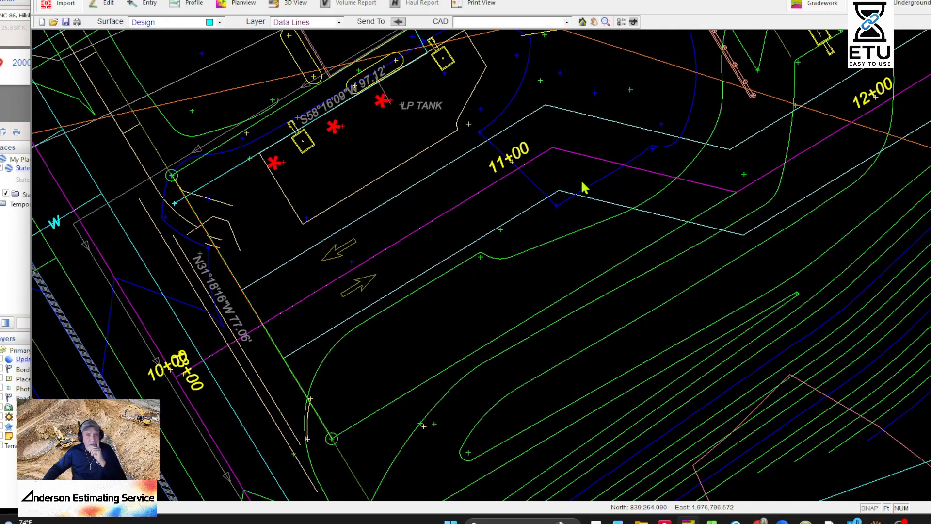
pyautogui.click(584, 160)
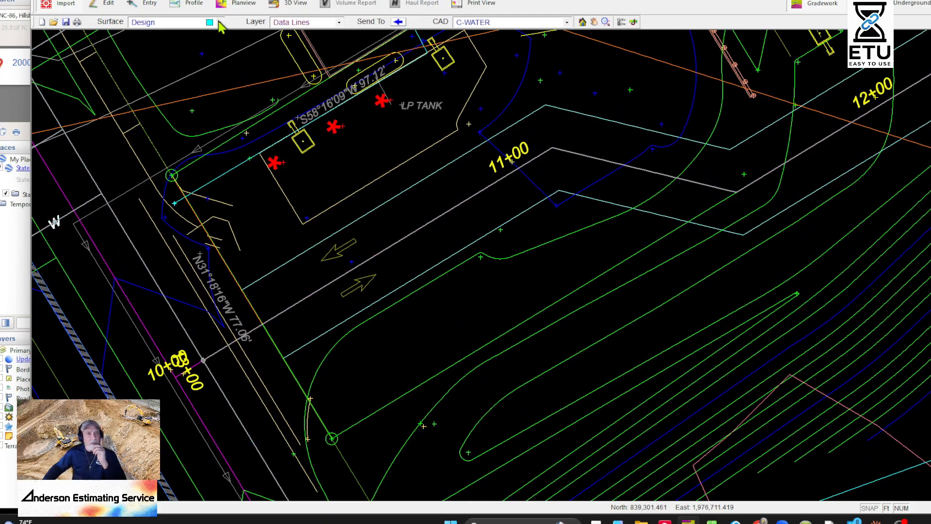
pyautogui.click(132, 1)
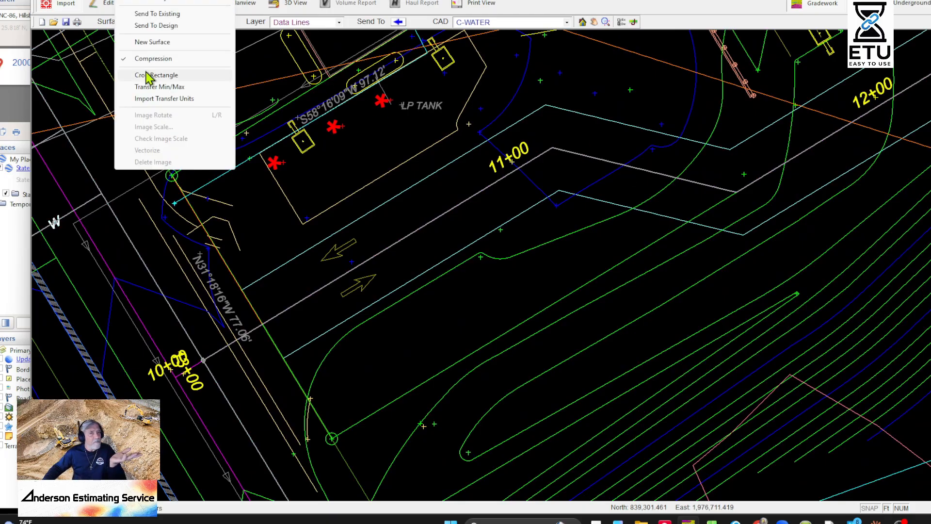
# - Send the proposed minor contours (C-TOPO-CONT-MINR-P) and the blue proposed major contours to the Design surface
pyautogui.click(611, 362)
pyautogui.click(626, 368)
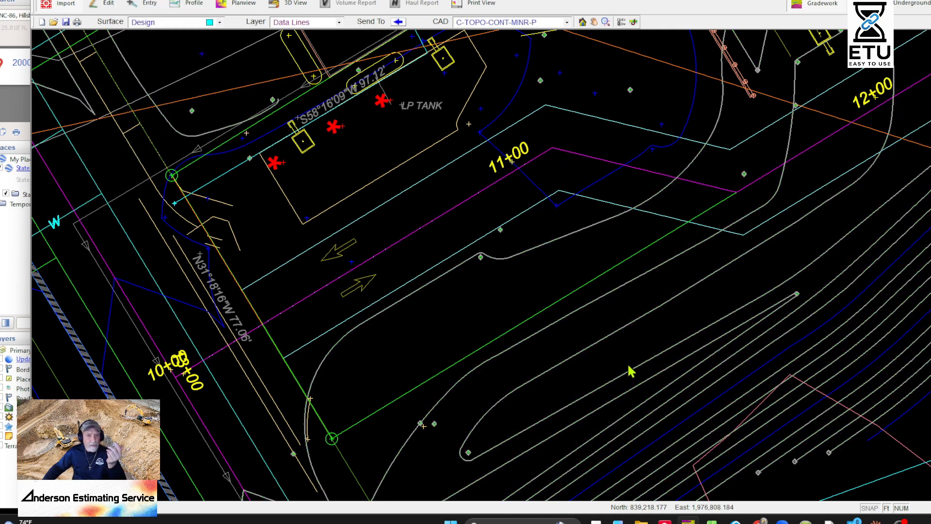
pyautogui.rightClick(630, 359)
pyautogui.click(670, 392)
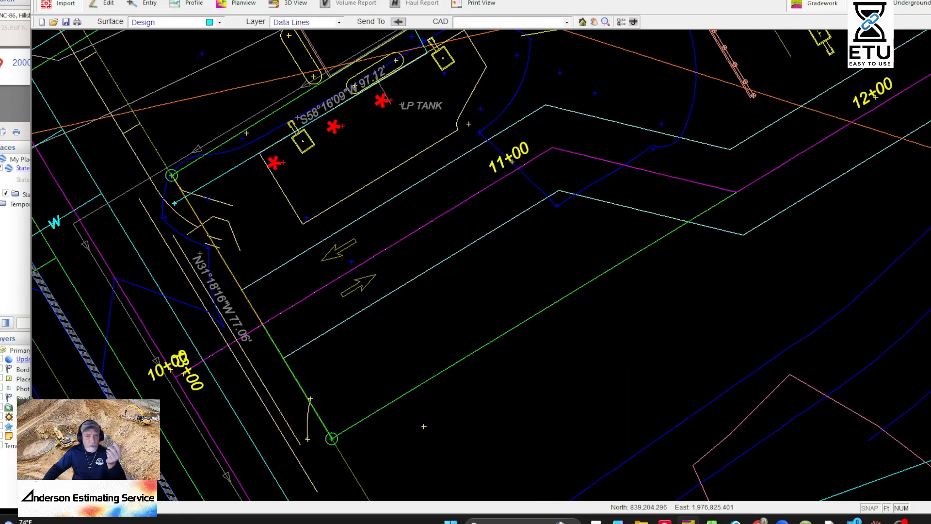
pyautogui.rightClick(689, 348)
pyautogui.click(733, 386)
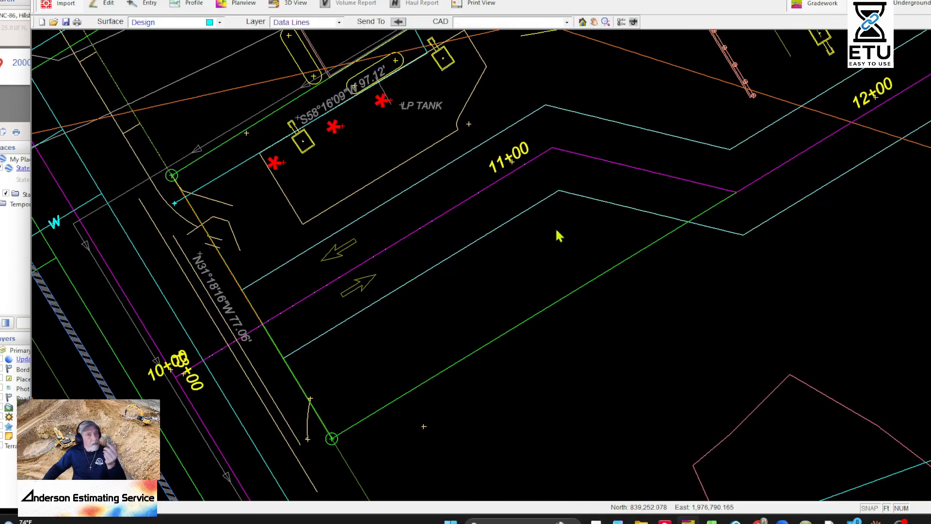
# - Hide the C-GAS layer at the tank outline beside the sewer pump station
pyautogui.moveTo(555, 228); pyautogui.dragTo(603, 523, button='middle')
pyautogui.moveTo(437, 266); pyautogui.dragTo(665, 274, button='middle')
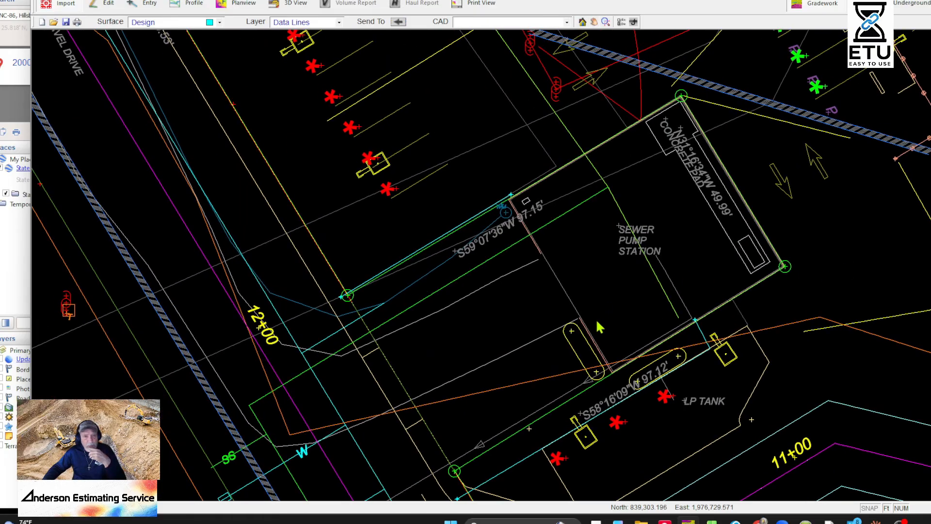
pyautogui.click(567, 335)
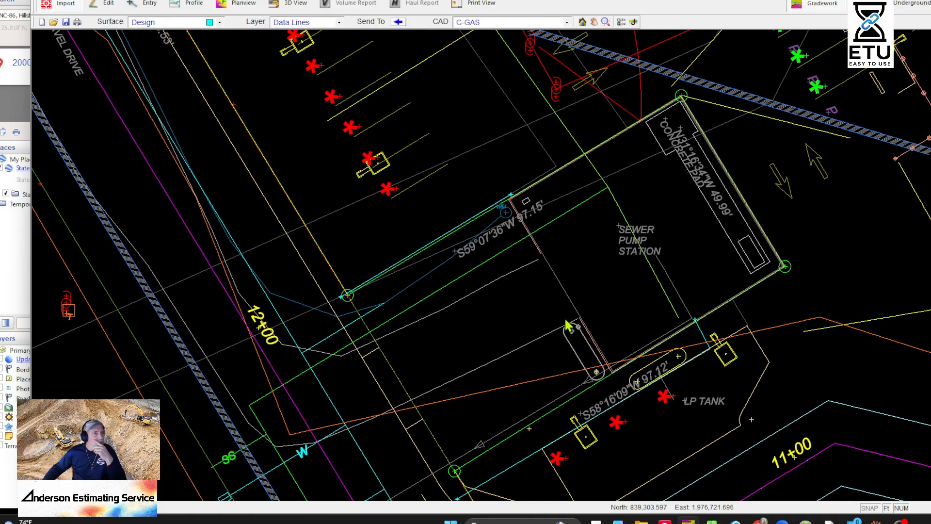
pyautogui.rightClick(614, 208)
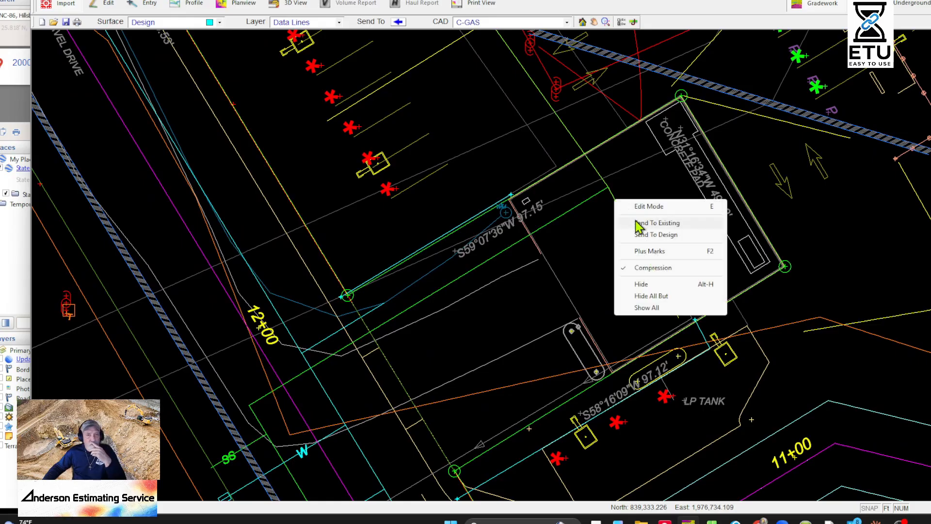
pyautogui.click(642, 290)
pyautogui.moveTo(526, 185)
pyautogui.mouseDown(button='middle')
pyautogui.moveTo(555, 204)
pyautogui.moveTo(599, 265)
pyautogui.mouseUp(button='middle')
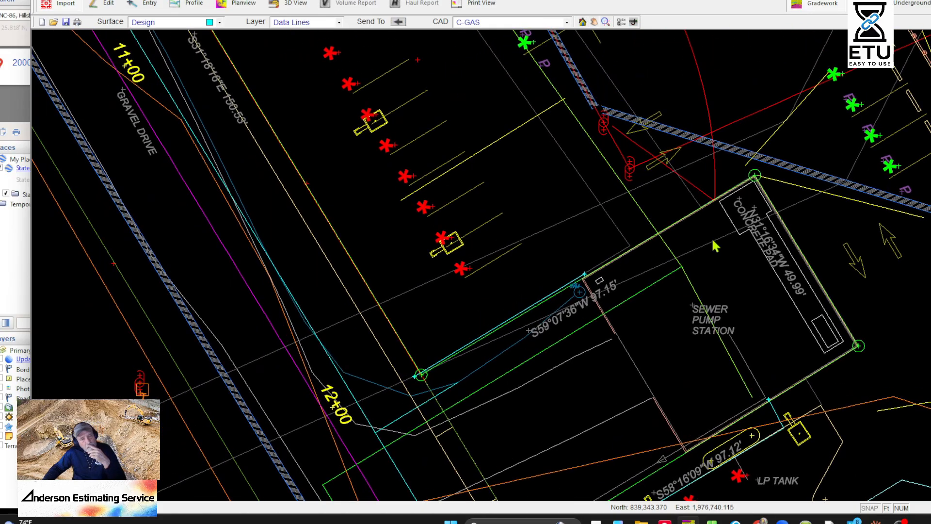
# - Review the transferred curbs and contours of the Design surface in the edit view, and the contours of the Existing surface
pyautogui.click(108, 4)
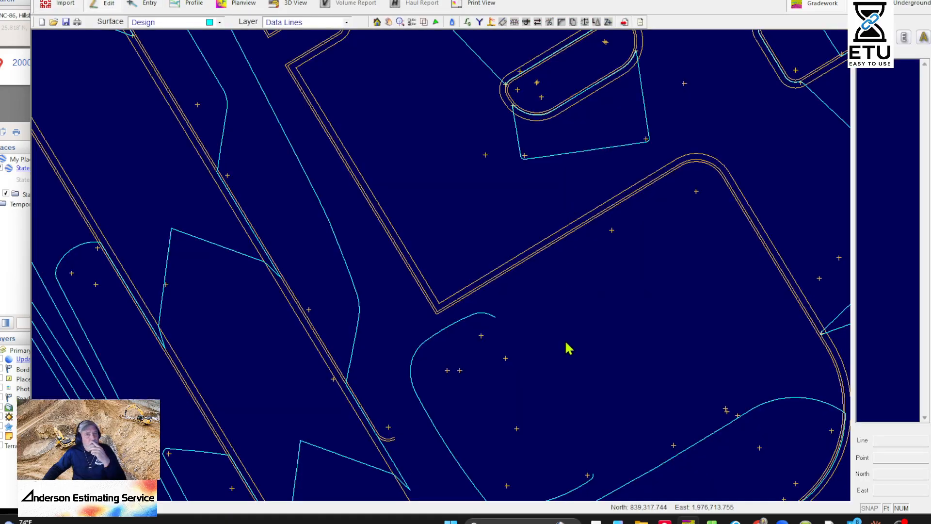
pyautogui.scroll(-5, 455, 274)
pyautogui.scroll(6, 528, 210)
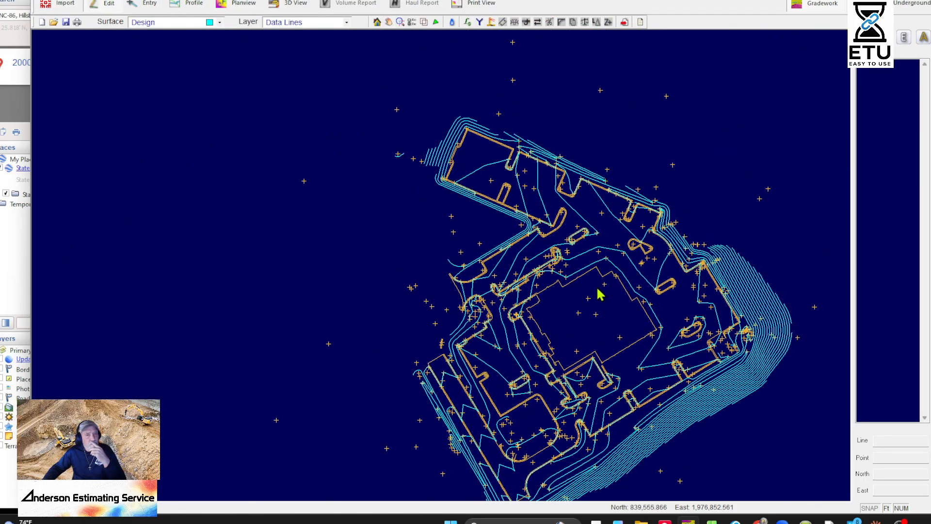
pyautogui.click(152, 23)
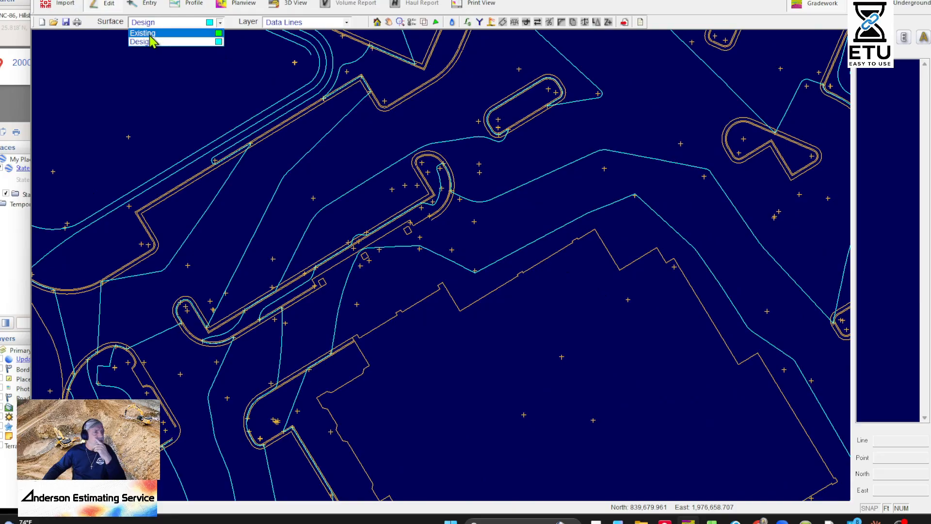
pyautogui.click(146, 33)
pyautogui.scroll(-4, 440, 264)
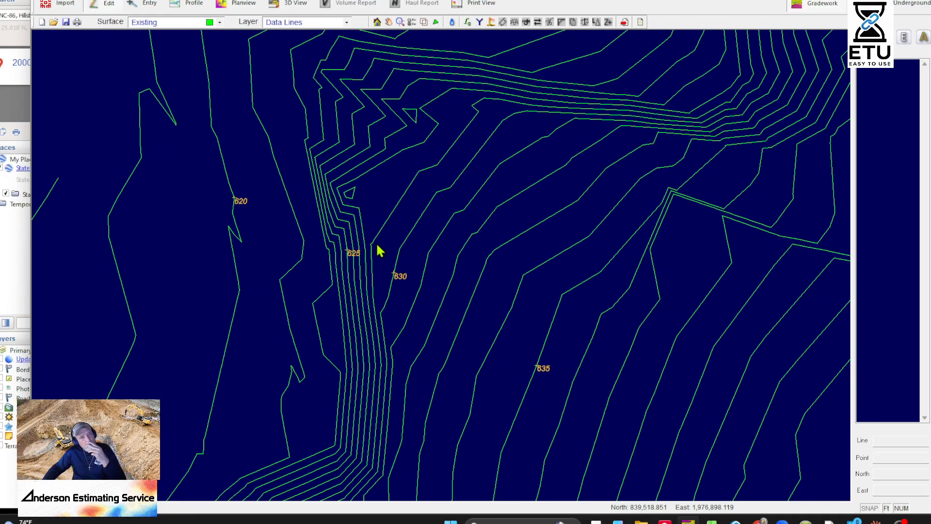
# - Make Design the current surface, inspect its curb islands and contours near the building, and return to the imported CAD drawing
pyautogui.click(131, 24)
pyautogui.click(145, 41)
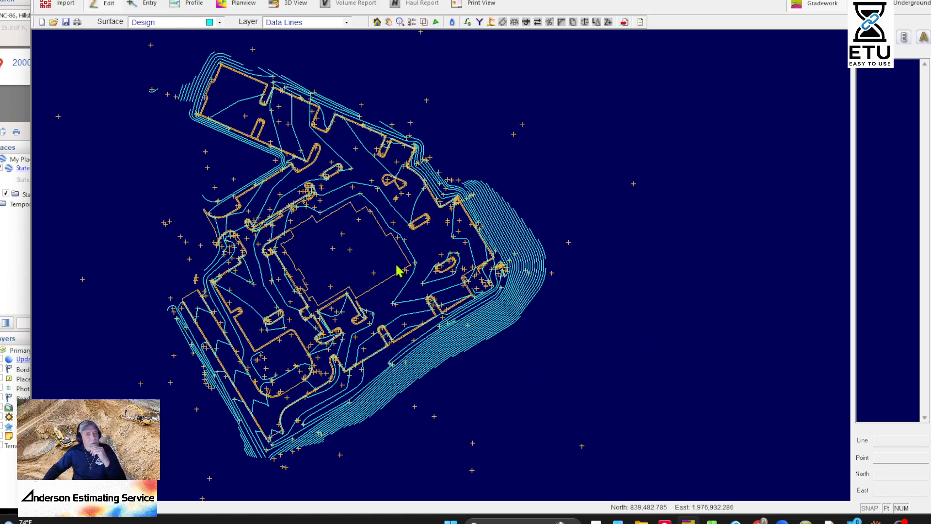
pyautogui.scroll(3, 396, 270)
pyautogui.moveTo(550, 146); pyautogui.dragTo(420, 178, button='middle')
pyautogui.moveTo(426, 216); pyautogui.dragTo(397, 474, button='middle')
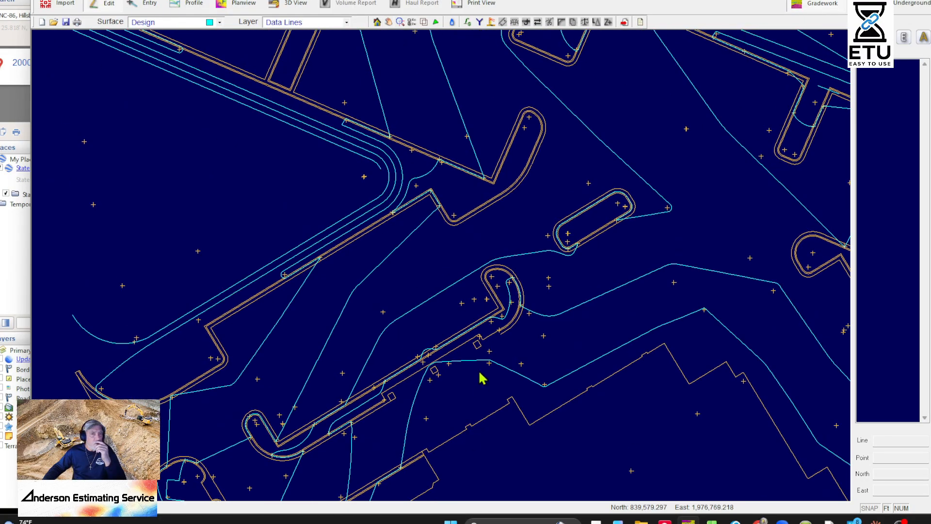
pyautogui.moveTo(480, 376); pyautogui.dragTo(425, 284, button='middle')
pyautogui.click(52, 4)
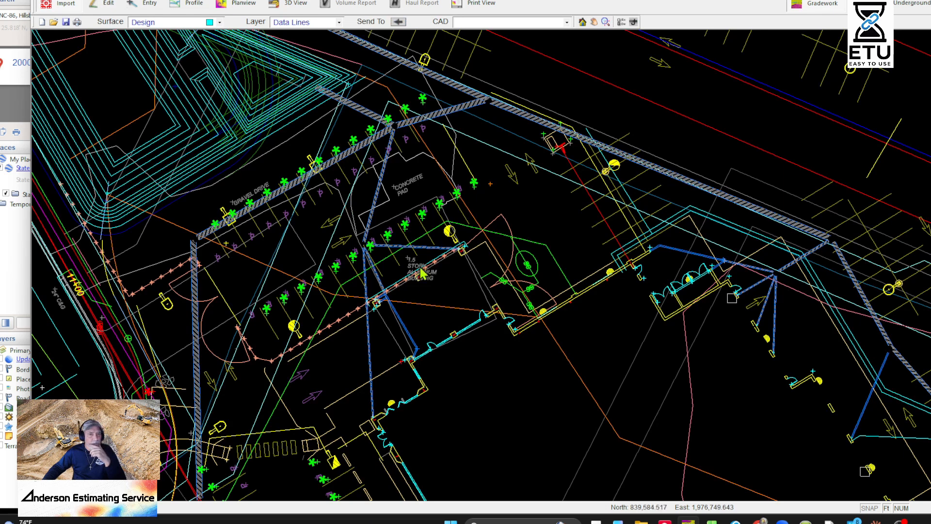
# - Send the parking stripes (C-PARKING layer) beside the 1.5-story aluminum building to the Design surface
pyautogui.scroll(5, 421, 274)
pyautogui.rightClick(398, 228)
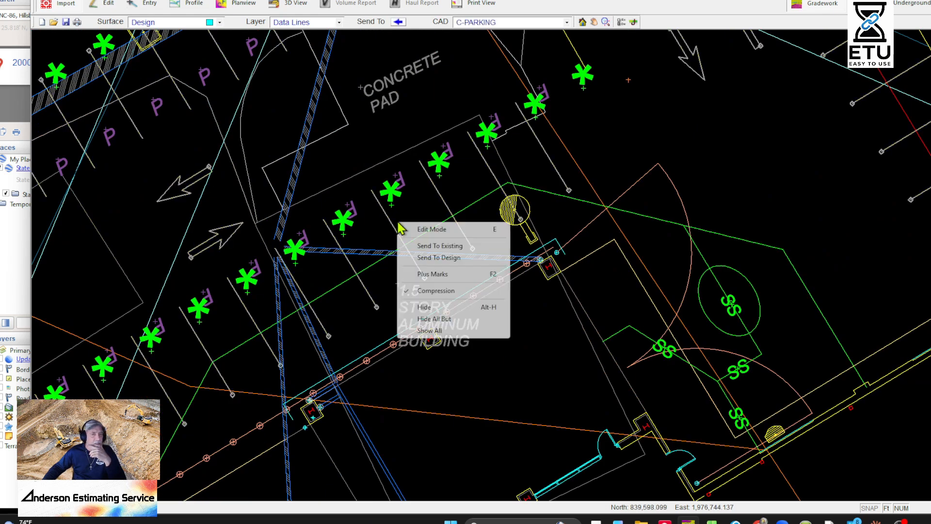
pyautogui.click(443, 259)
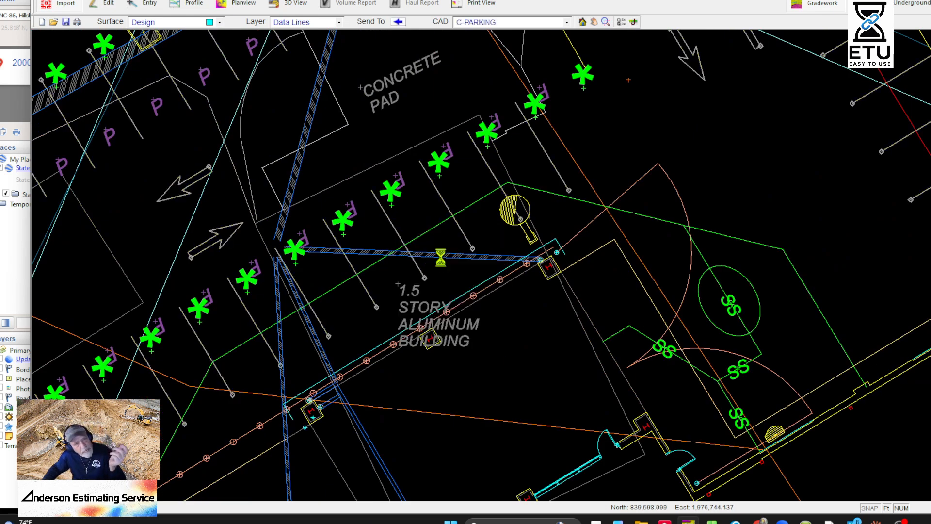
# - Send the concrete pad outline (V-TOPO-EDG-CONC-EXST layer) to the Existing surface
pyautogui.moveTo(387, 192); pyautogui.dragTo(631, 384, button='middle')
pyautogui.scroll(-2, 623, 315)
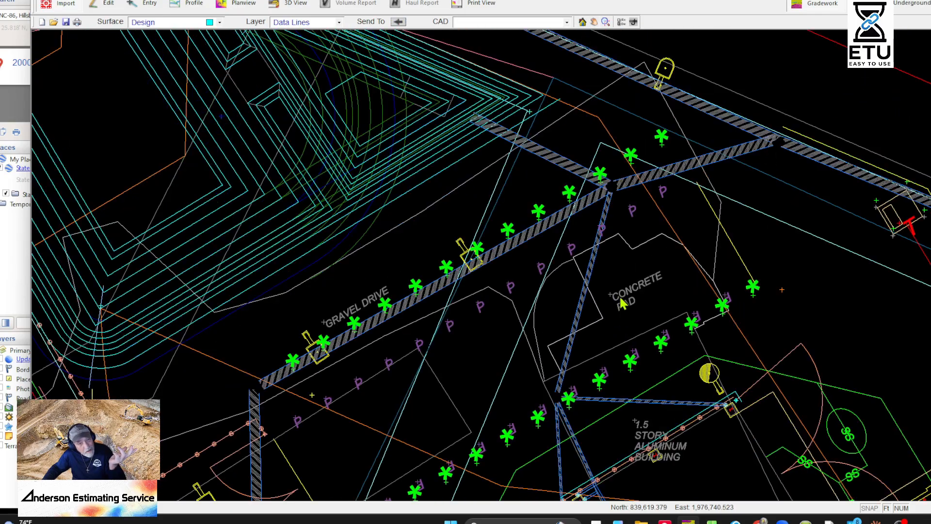
pyautogui.click(643, 246)
pyautogui.scroll(3, 644, 249)
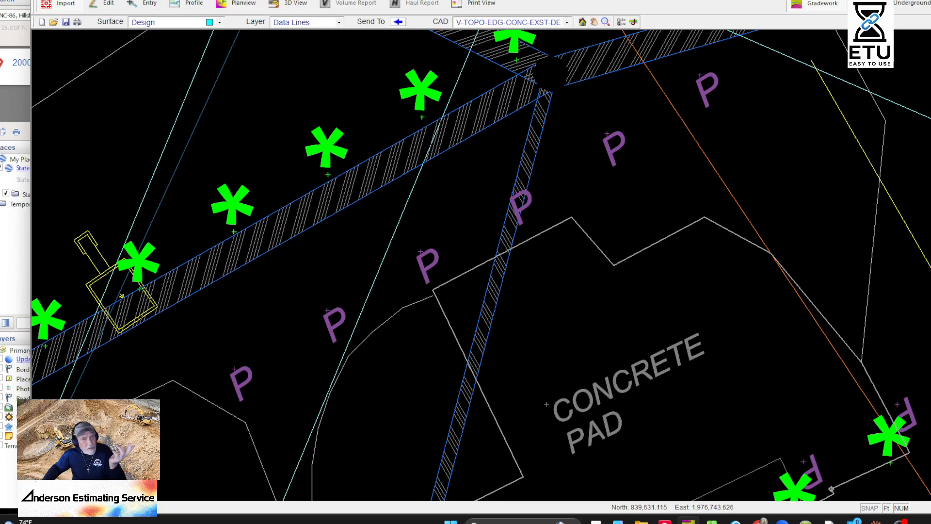
pyautogui.rightClick(615, 270)
pyautogui.click(657, 285)
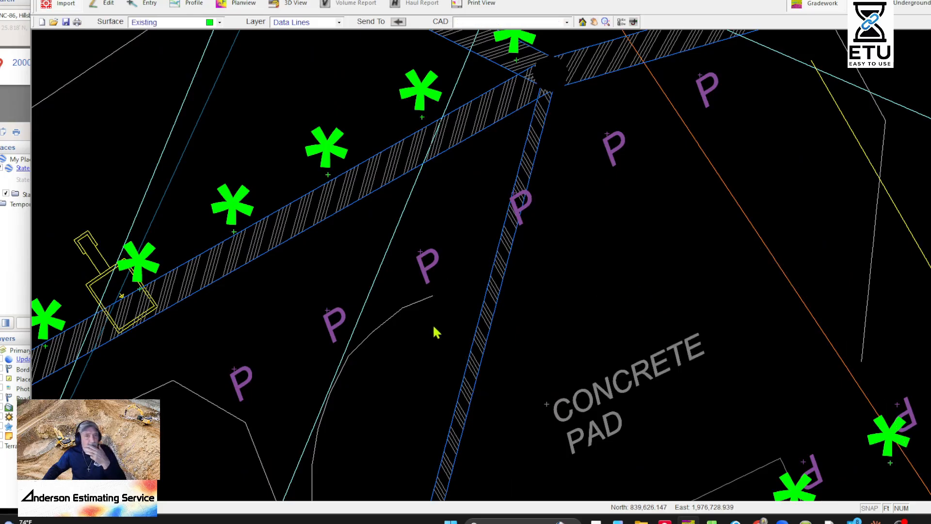
# - Send the gravel drive edge lines (V-TOPO-EDG-GRVL-EXST layer) to the Existing surface
pyautogui.click(403, 316)
pyautogui.moveTo(403, 402); pyautogui.dragTo(620, 92, button='middle')
pyautogui.scroll(-1, 601, 100)
pyautogui.rightClick(601, 101)
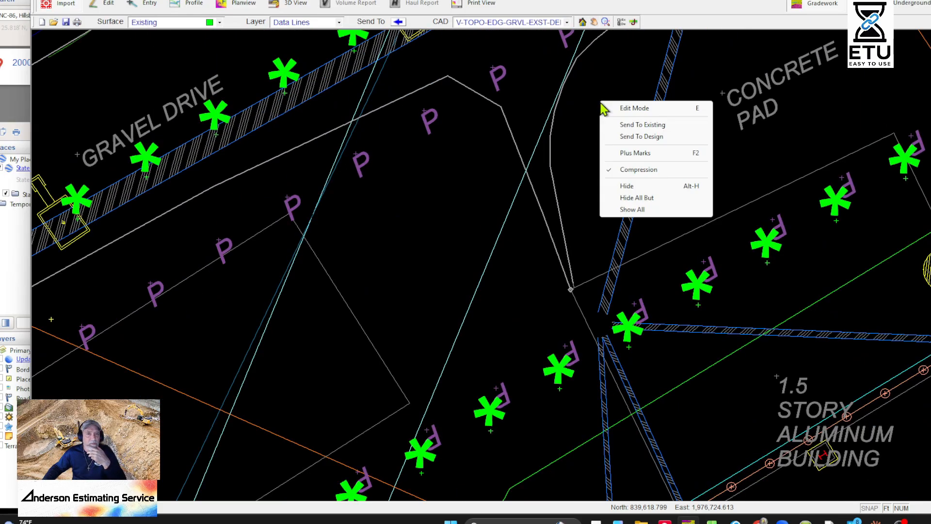
pyautogui.click(632, 125)
# - Send the C-EC-RIPRAP outline southeast of the gravel drive to the Design surface
pyautogui.scroll(-2, 593, 188)
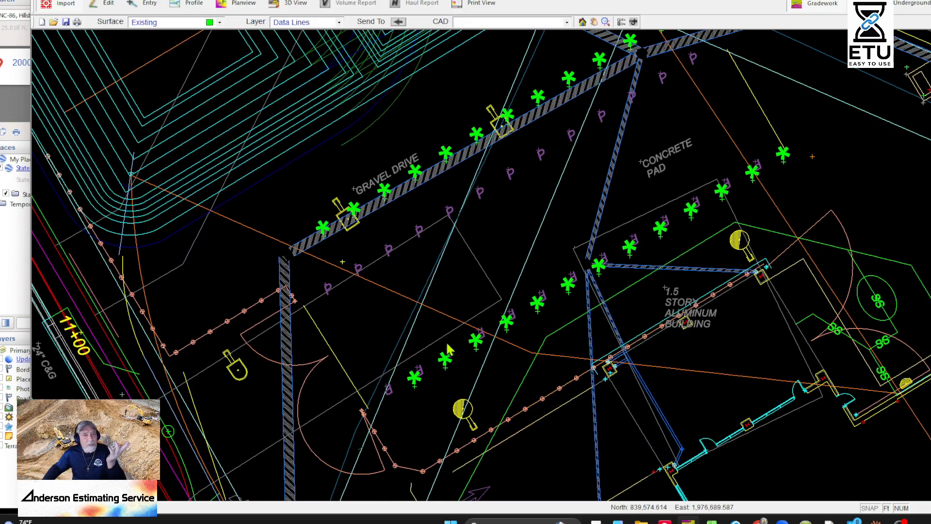
pyautogui.moveTo(446, 343); pyautogui.dragTo(805, 219, button='middle')
pyautogui.moveTo(860, 136); pyautogui.dragTo(655, 237, button='middle')
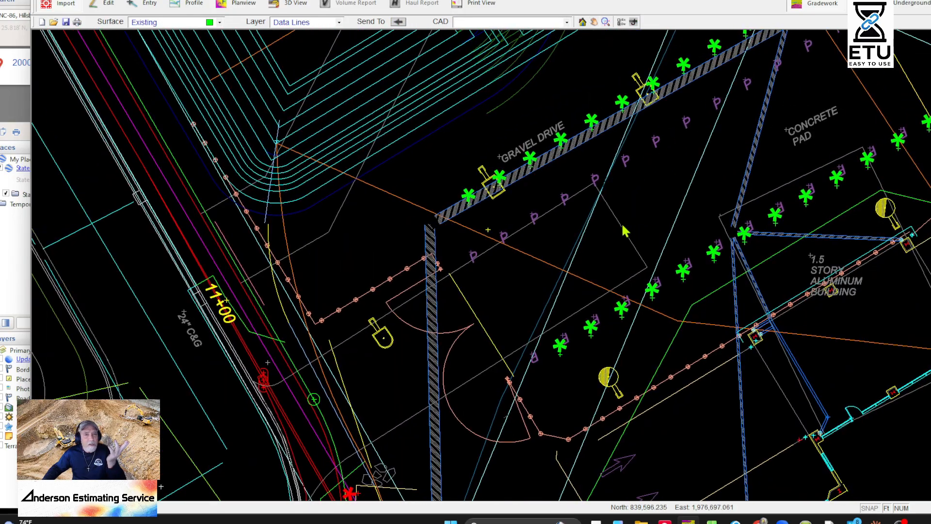
pyautogui.click(623, 226)
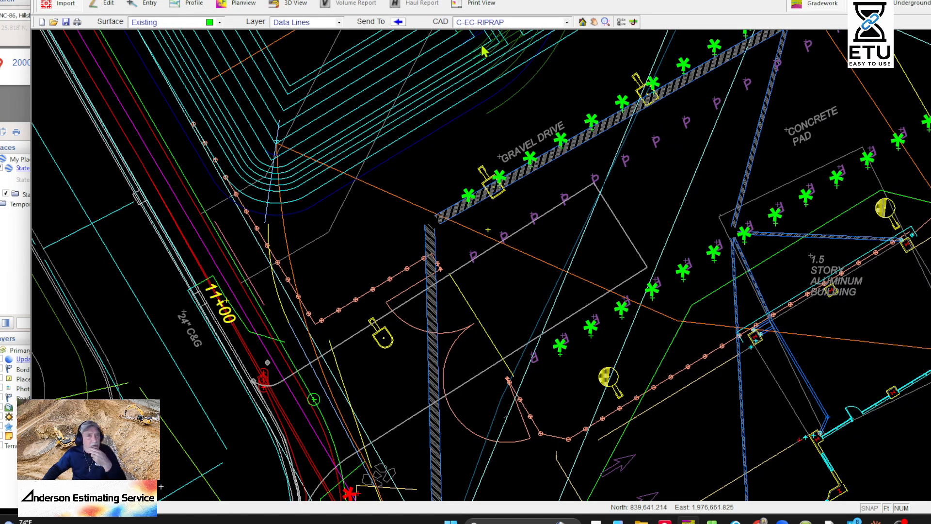
pyautogui.rightClick(637, 171)
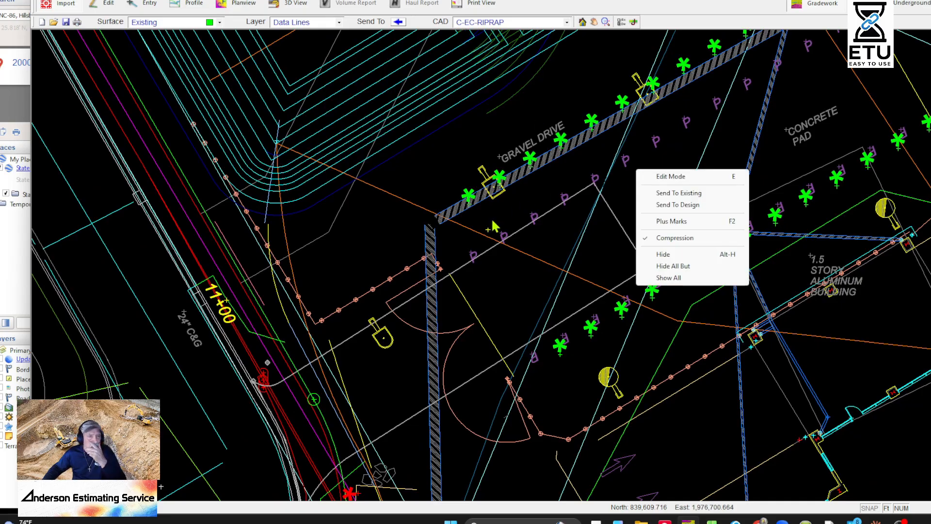
pyautogui.click(320, 249)
pyautogui.click(319, 243)
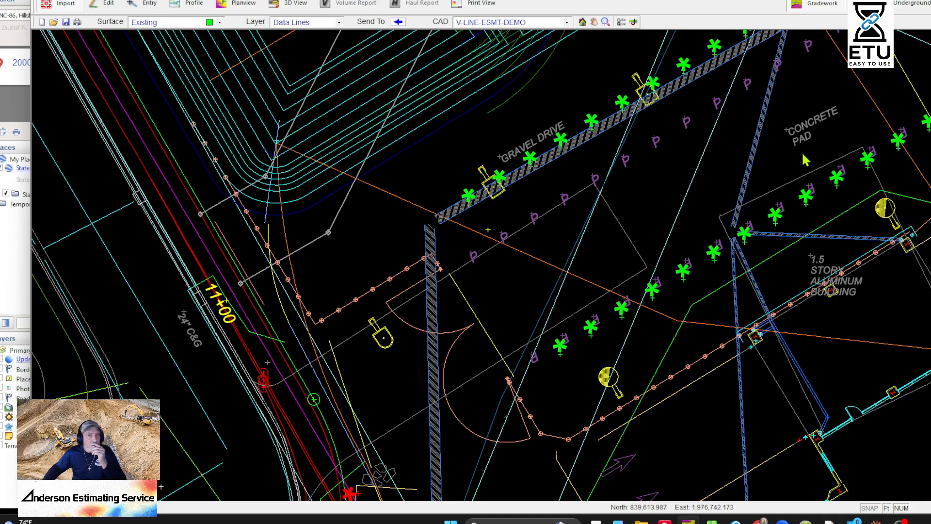
pyautogui.rightClick(625, 235)
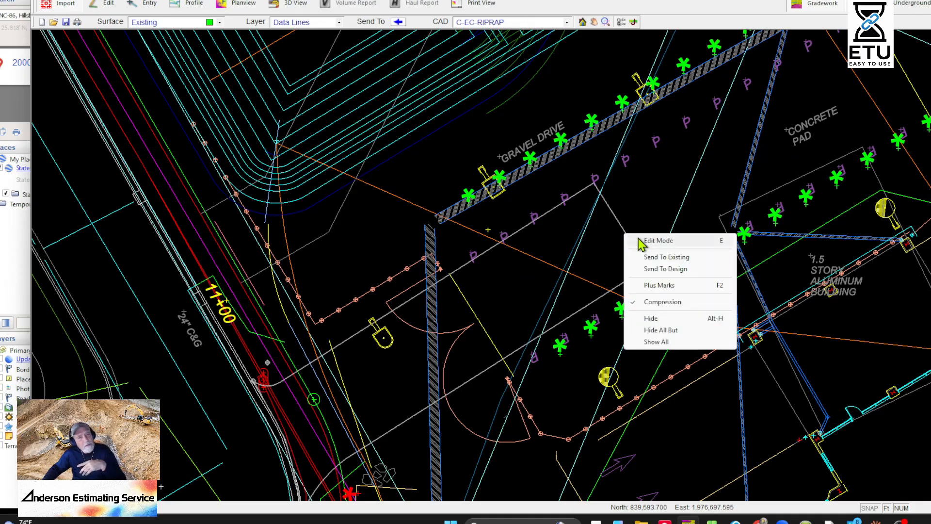
pyautogui.click(667, 269)
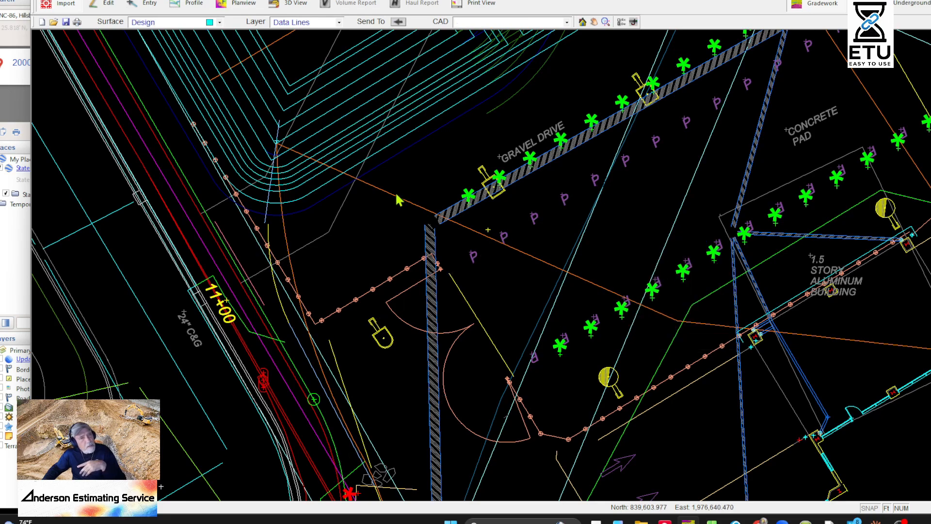
# - Send the pond contours (C-POND layer) northwest of the gravel drive to the Design surface
pyautogui.moveTo(397, 196); pyautogui.dragTo(754, 473, button='middle')
pyautogui.click(551, 253)
pyautogui.rightClick(551, 254)
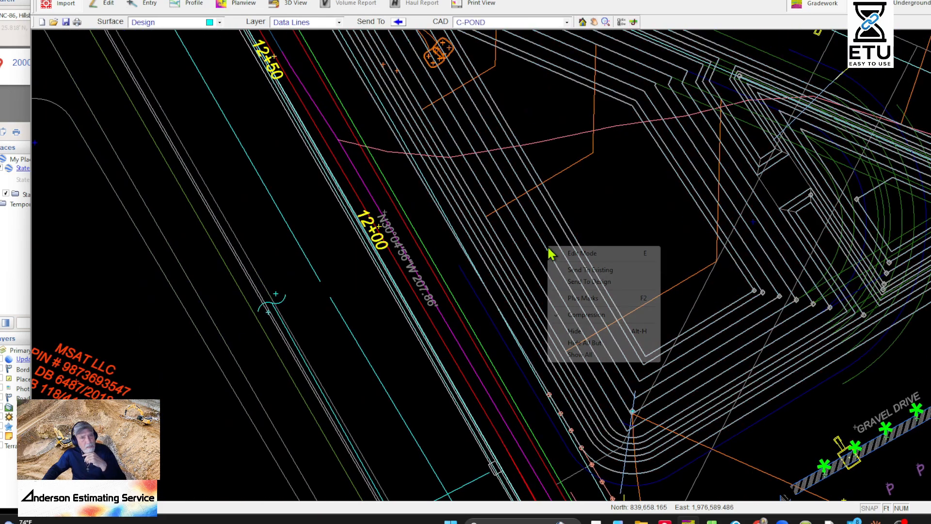
pyautogui.click(592, 283)
# - Send the erosion-control minor contours (C-EC-TOPO-CONT-MINR) around the pond to the Design surface
pyautogui.moveTo(673, 242); pyautogui.dragTo(591, 442, button='middle')
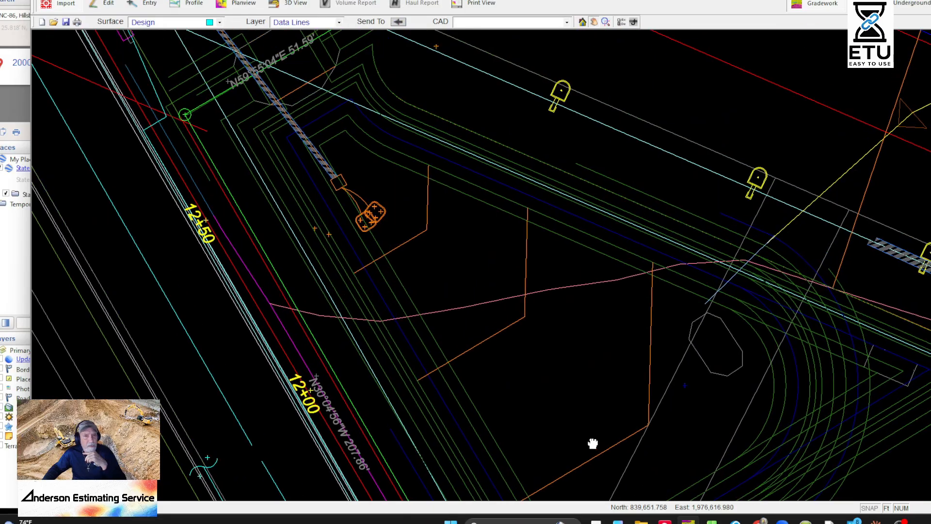
pyautogui.click(445, 250)
pyautogui.rightClick(446, 249)
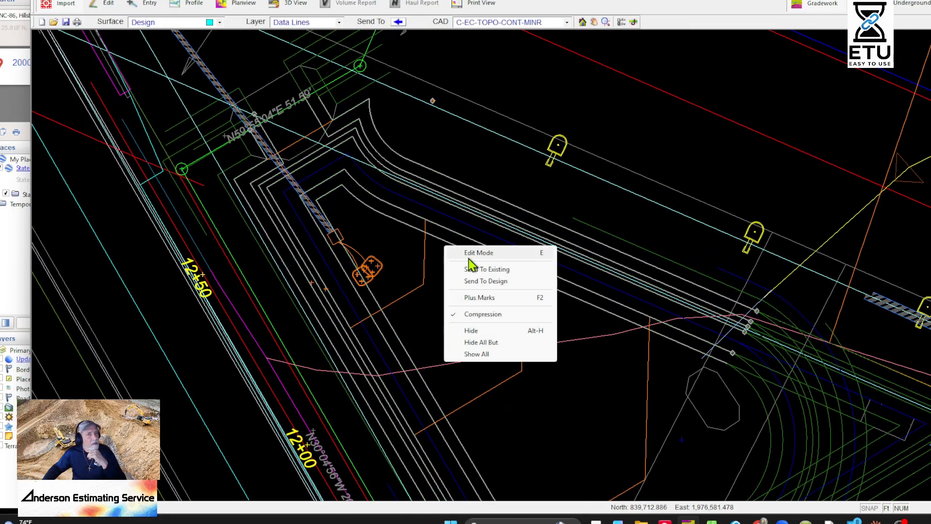
pyautogui.click(479, 281)
# - Send the phase 2 erosion-control contours (C-EC-TOPO-CONT-MINR-PH2) near the rip rap baffle to the Design surface
pyautogui.moveTo(395, 254)
pyautogui.mouseDown(button='middle')
pyautogui.moveTo(624, 362)
pyautogui.moveTo(654, 394)
pyautogui.mouseUp(button='middle')
pyautogui.click(640, 290)
pyautogui.click(569, 178)
pyautogui.click(586, 169)
pyautogui.rightClick(601, 146)
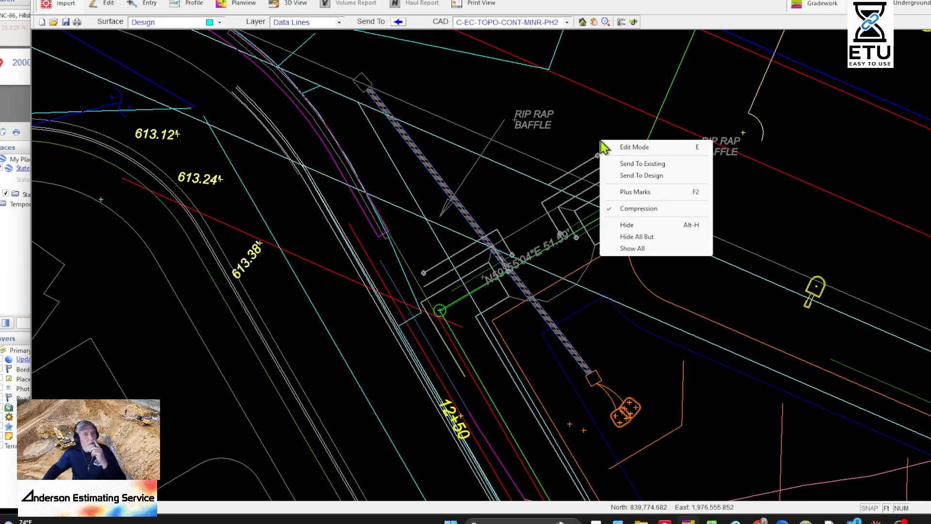
pyautogui.click(633, 177)
# - Hide the property lines on the V-LINE-PL layer near the rip rap baffle
pyautogui.click(640, 151)
pyautogui.rightClick(576, 164)
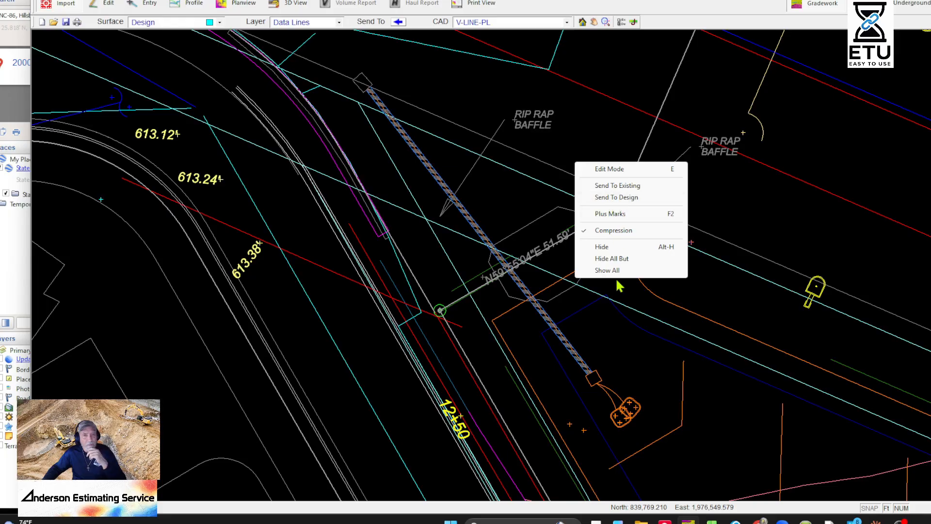
pyautogui.click(618, 247)
# - Hide the C-BMP layer that outlines the pond area
pyautogui.moveTo(458, 291); pyautogui.dragTo(592, 98, button='middle')
pyautogui.scroll(-3, 643, 142)
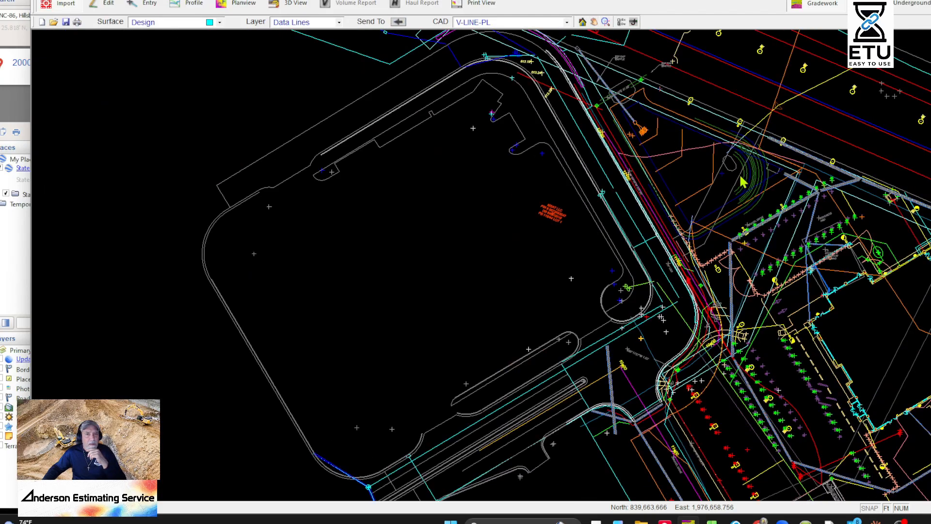
pyautogui.scroll(5, 643, 142)
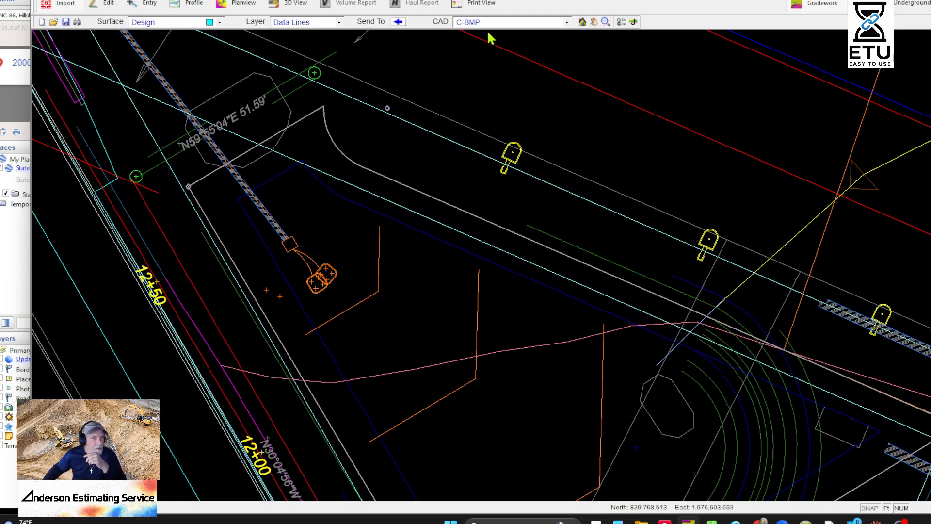
pyautogui.scroll(-5, 531, 301)
pyautogui.scroll(2, 505, 168)
pyautogui.rightClick(504, 168)
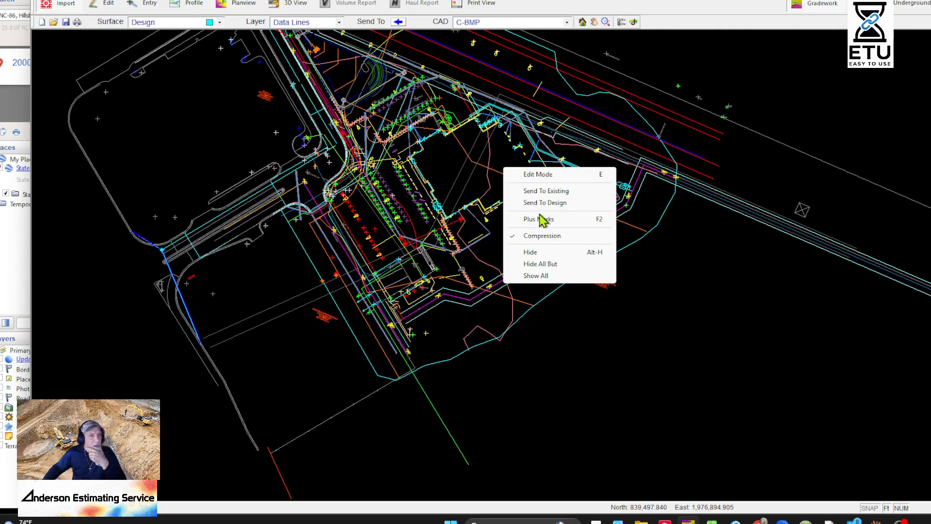
pyautogui.click(537, 257)
# - Hide the red asterisk symbols on the C-PARKING COUNT - DISPLAY layer
pyautogui.scroll(5, 379, 250)
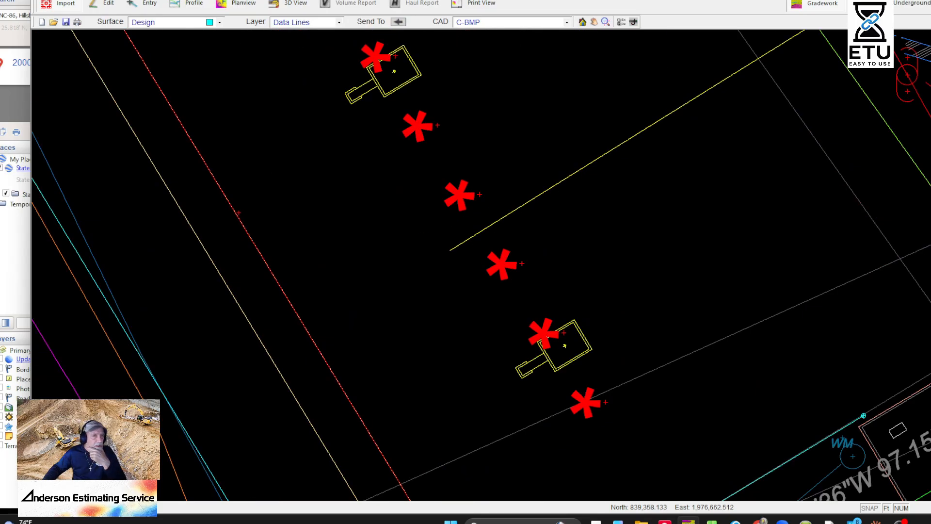
pyautogui.click(459, 196)
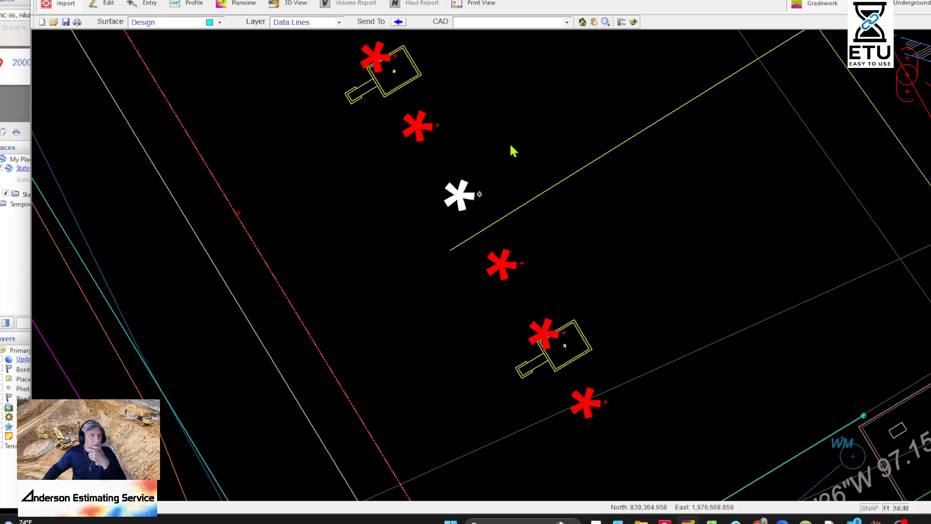
pyautogui.rightClick(441, 119)
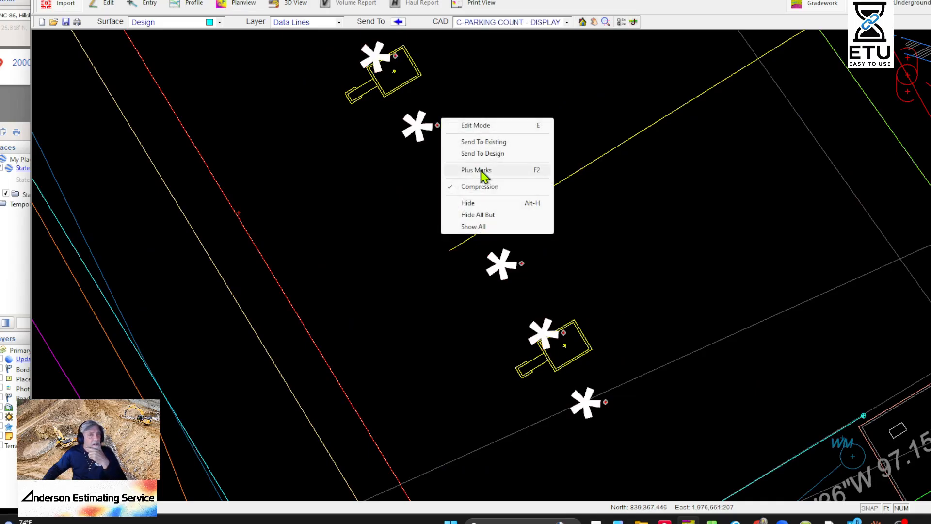
pyautogui.click(481, 203)
# - Hide the light pole symbols on the C-LIGHTING layer northwest of the sewer pump station
pyautogui.moveTo(543, 337); pyautogui.dragTo(596, 269, button='middle')
pyautogui.moveTo(576, 237); pyautogui.dragTo(643, 305)
pyautogui.scroll(-1, 548, 250)
pyautogui.moveTo(547, 250); pyautogui.dragTo(542, 448, button='middle')
pyautogui.scroll(1, 494, 259)
pyautogui.moveTo(440, 231); pyautogui.dragTo(513, 328)
pyautogui.scroll(-1, 514, 328)
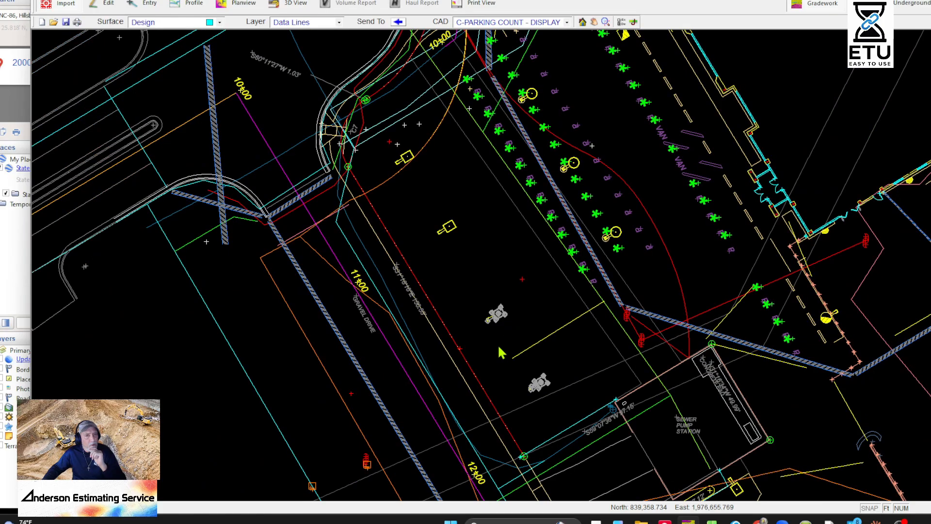
pyautogui.click(457, 234)
pyautogui.rightClick(466, 222)
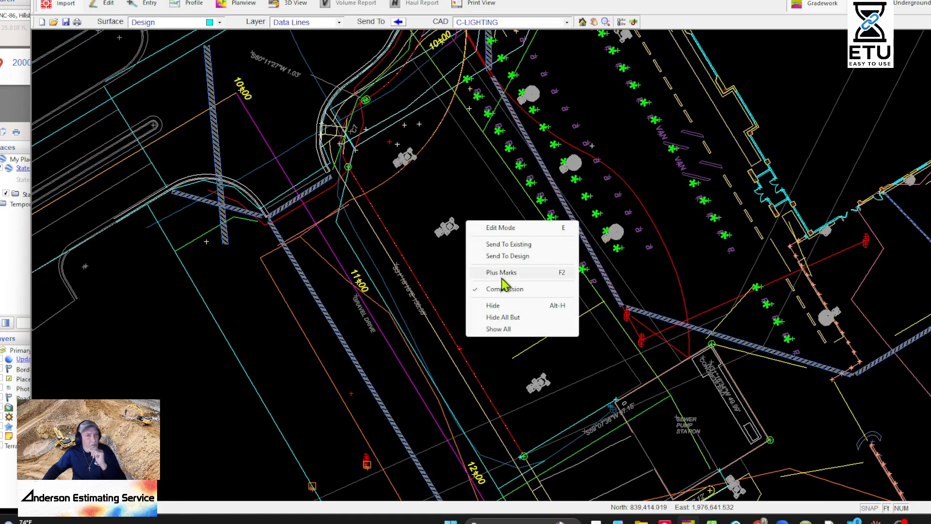
pyautogui.click(499, 304)
# - Hide the green asterisk symbols on the C-PARKING COUNT - CUSTOM layer
pyautogui.moveTo(605, 357); pyautogui.dragTo(450, 355, button='middle')
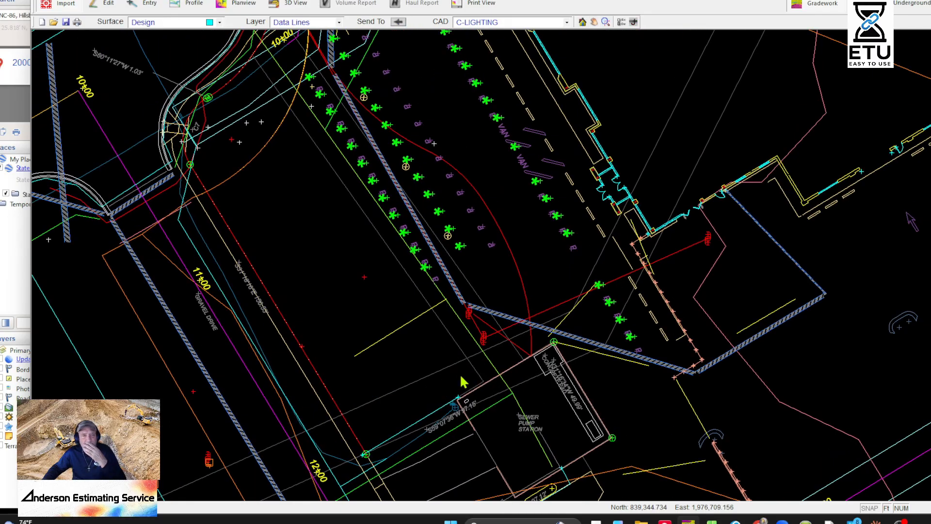
pyautogui.click(428, 193)
pyautogui.rightClick(439, 197)
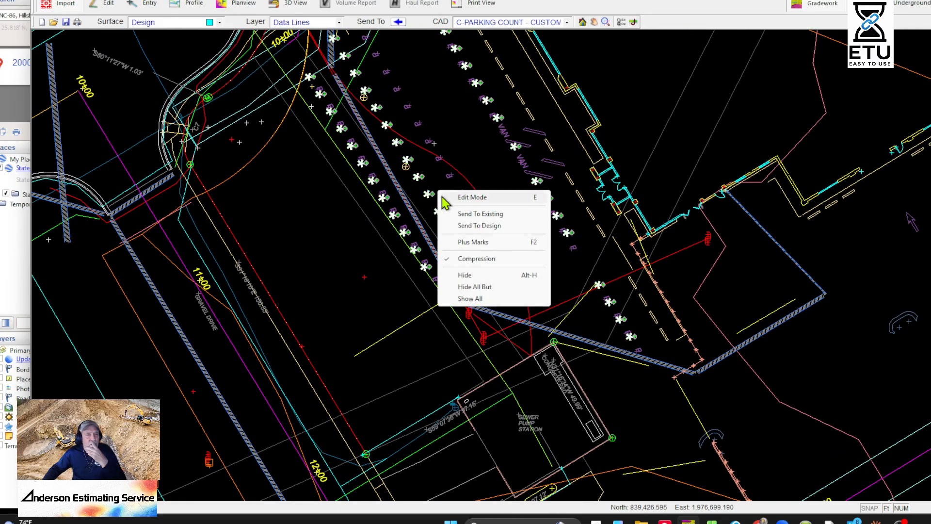
pyautogui.click(470, 273)
# - Hide the P and VAN parking markings on the C-PAINT layer
pyautogui.scroll(8, 725, 247)
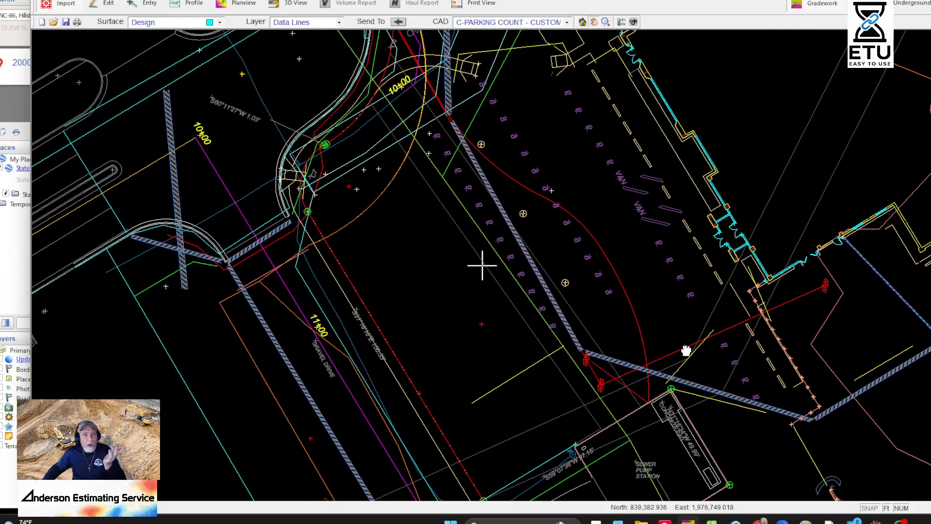
pyautogui.click(723, 245)
pyautogui.rightClick(722, 241)
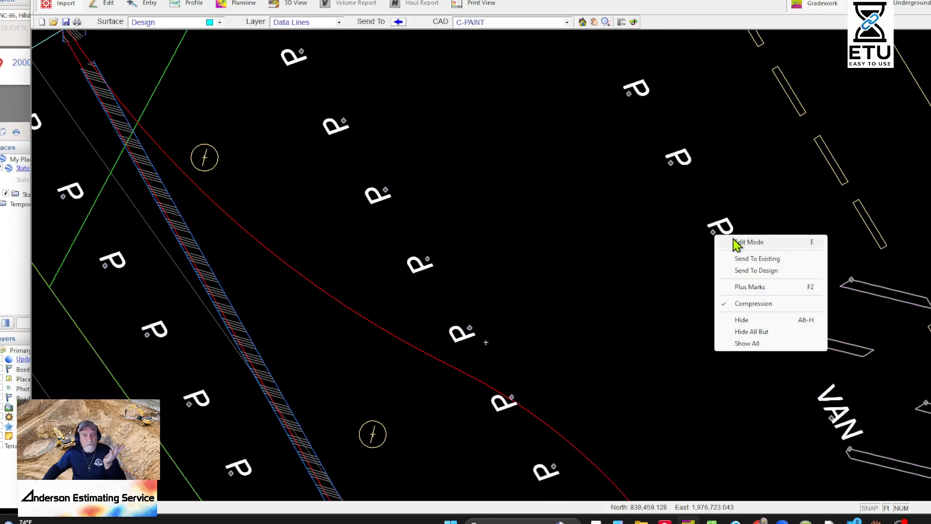
pyautogui.click(750, 321)
# - Switch to the All plans PDF in Bluebeam Revu and examine the cover sheet and the symbol legend on page 2
pyautogui.moveTo(804, 347); pyautogui.dragTo(578, 325, button='middle')
pyautogui.scroll(-2, 578, 326)
pyautogui.moveTo(615, 420); pyautogui.dragTo(759, 353, button='middle')
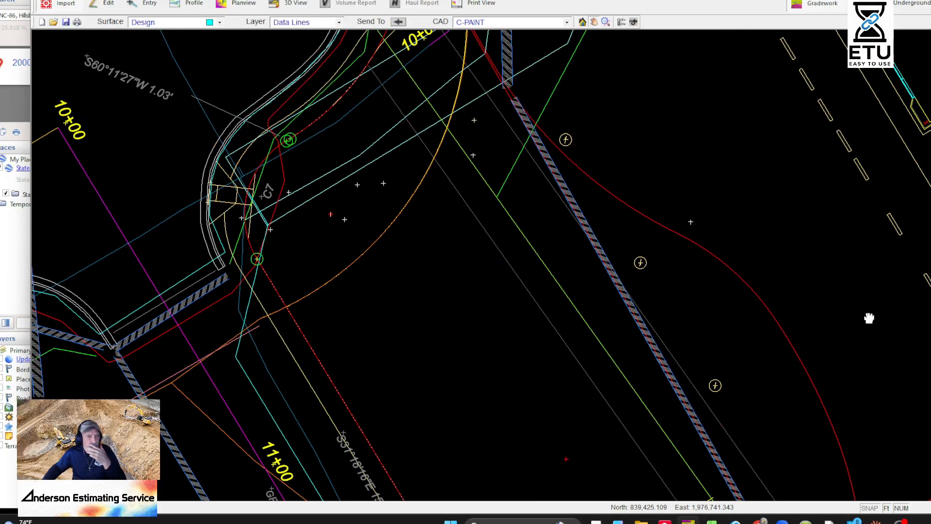
pyautogui.scroll(-2, 760, 352)
pyautogui.moveTo(736, 520)
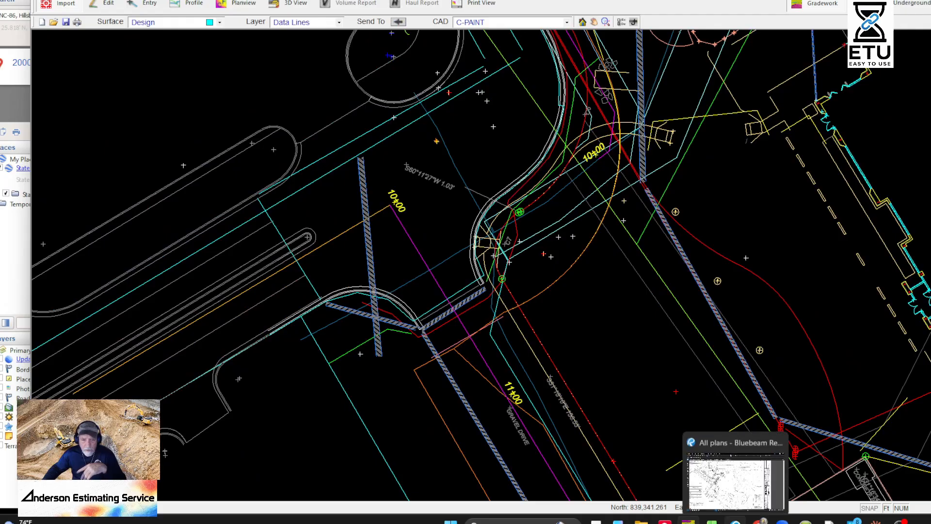
pyautogui.click(734, 489)
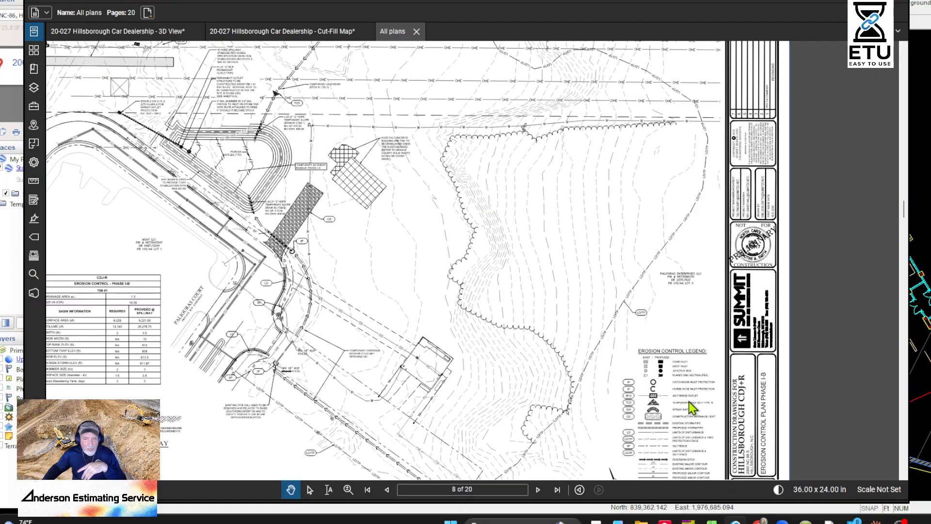
pyautogui.click(368, 490)
pyautogui.moveTo(429, 266); pyautogui.dragTo(709, 275)
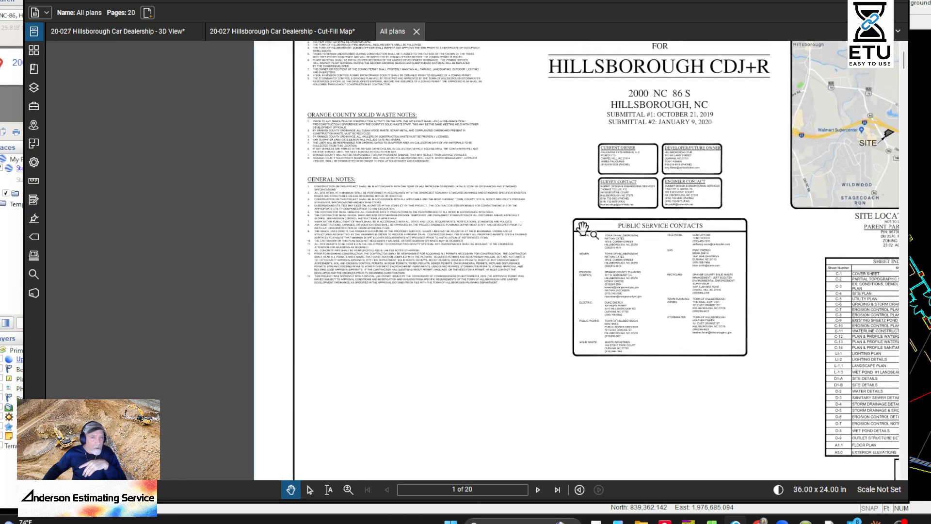
pyautogui.click(537, 490)
pyautogui.moveTo(374, 284); pyautogui.dragTo(582, 236)
pyautogui.scroll(6, 480, 247)
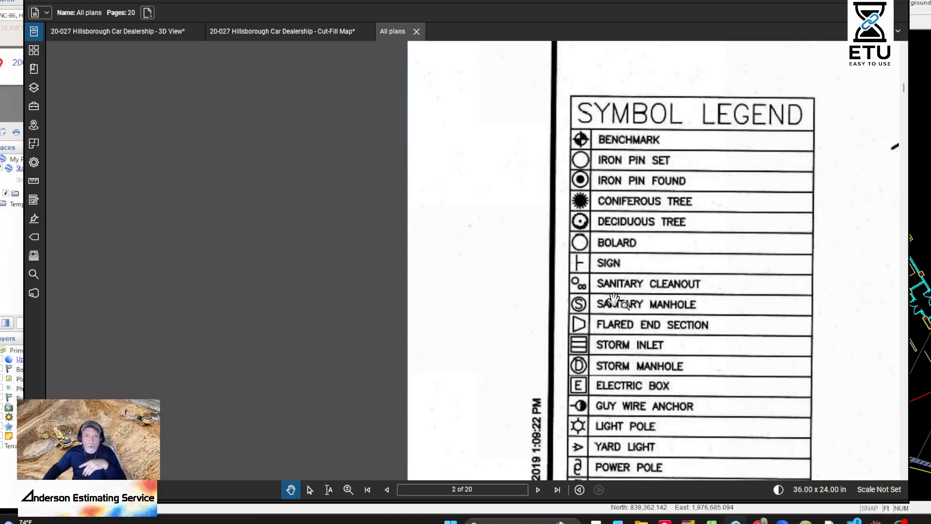
# - Examine the rest of the symbol legend, the line type legend and the surrounding survey plan on page 2 of the plans
pyautogui.moveTo(630, 442); pyautogui.dragTo(568, 335)
pyautogui.moveTo(556, 190); pyautogui.dragTo(524, 275)
pyautogui.moveTo(531, 371); pyautogui.dragTo(518, 146)
pyautogui.moveTo(507, 347); pyautogui.dragTo(511, 166)
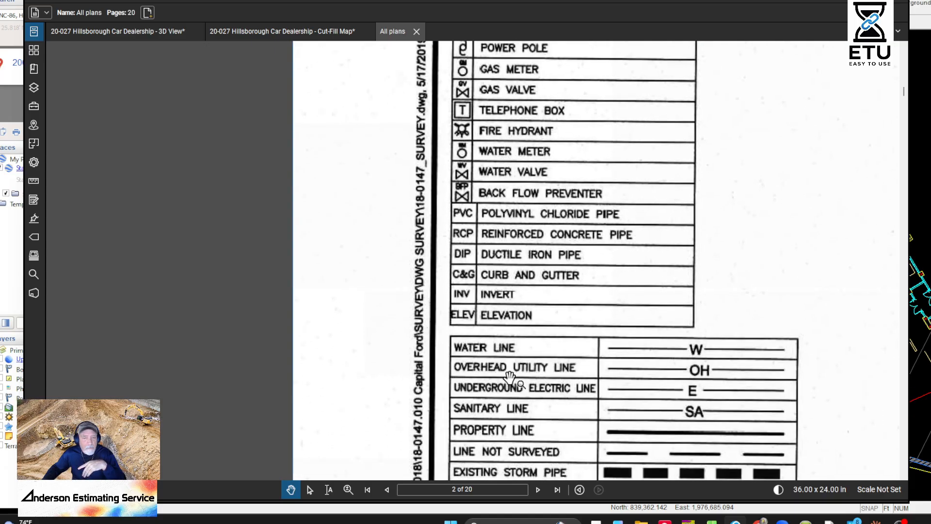
pyautogui.moveTo(514, 407); pyautogui.dragTo(515, 323)
pyautogui.scroll(-2, 546, 376)
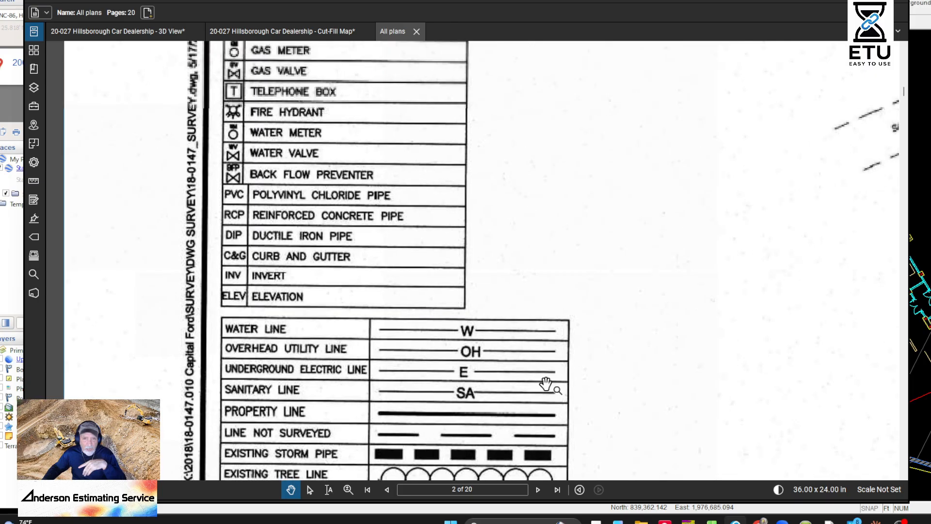
pyautogui.scroll(-2, 591, 362)
pyautogui.scroll(-1, 607, 356)
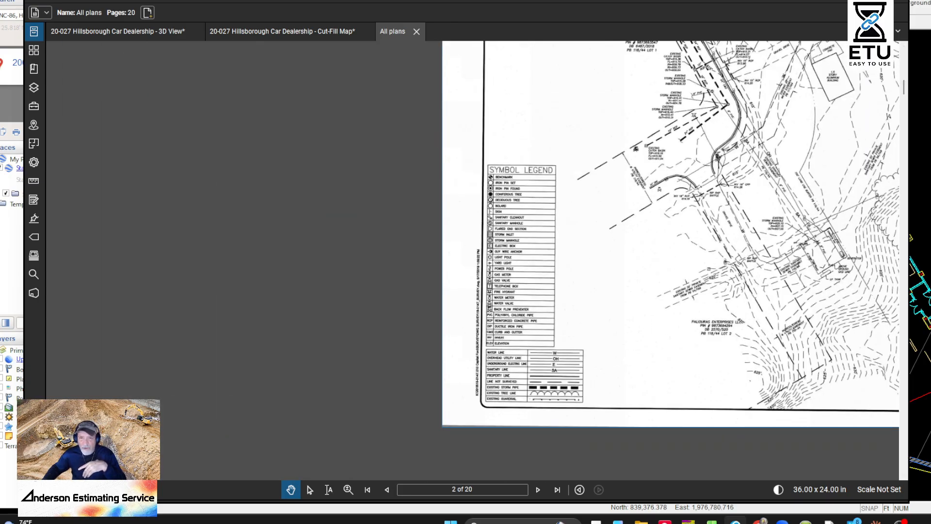
pyautogui.scroll(-2, 723, 241)
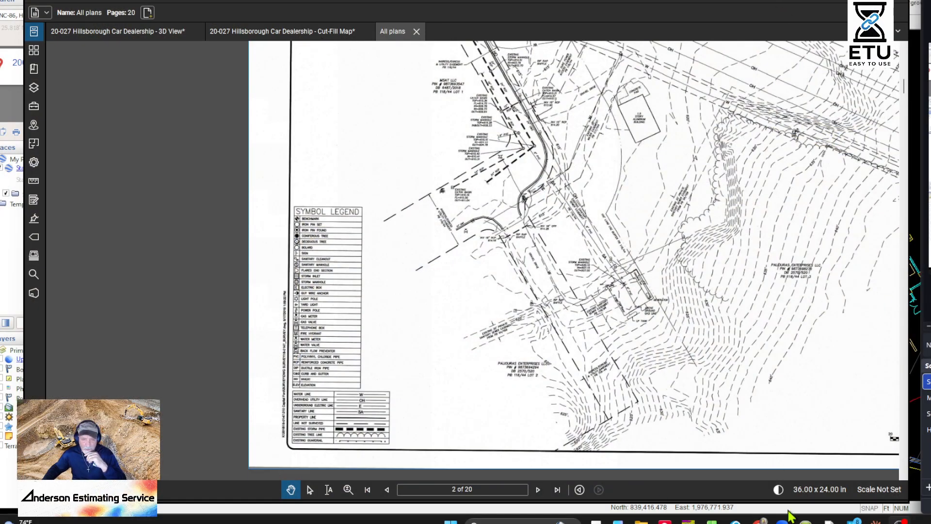
# - Switch back to the Gradework CAD drawing and identify the layers of the existing road curb lines west of the gravel drive
pyautogui.hotkey('alt', 'Tab')
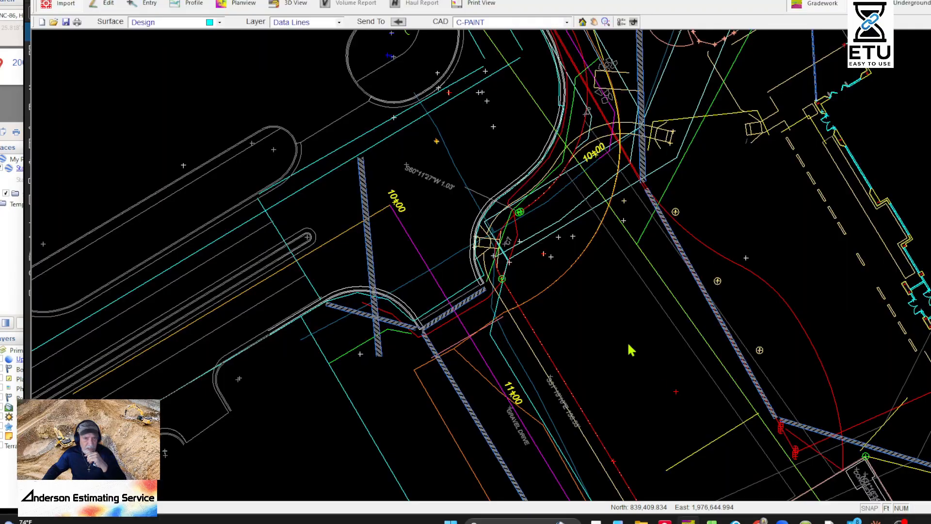
pyautogui.moveTo(478, 310); pyautogui.dragTo(483, 294, button='middle')
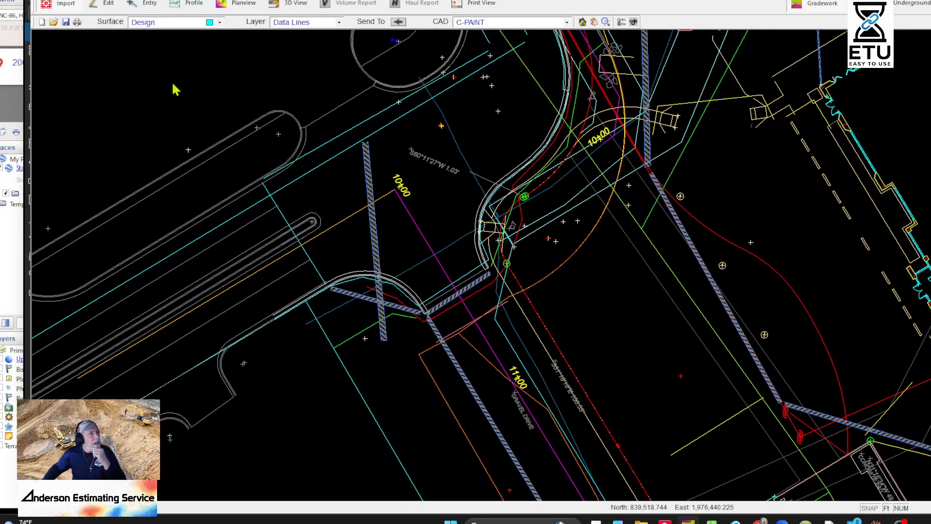
pyautogui.scroll(3, 328, 308)
pyautogui.click(194, 321)
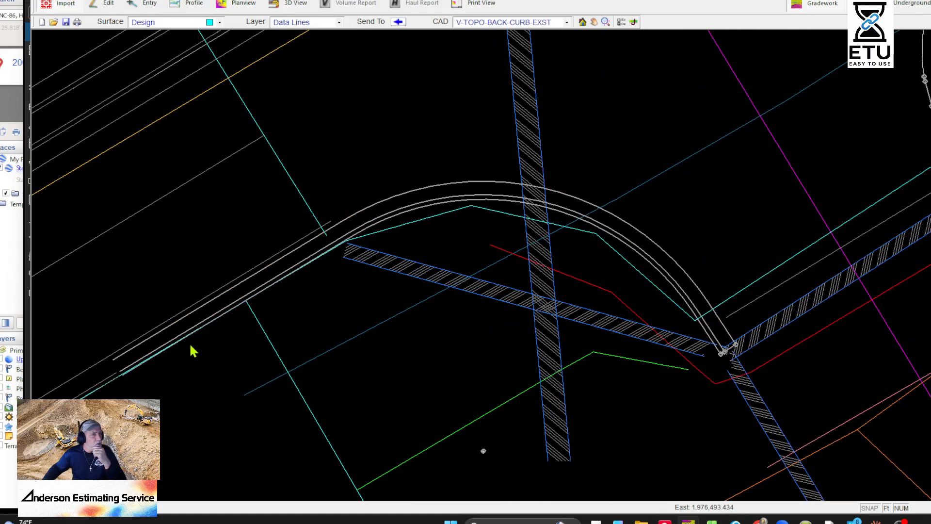
pyautogui.moveTo(190, 343); pyautogui.dragTo(598, 203, button='middle')
pyautogui.click(407, 280)
pyautogui.scroll(-2, 417, 285)
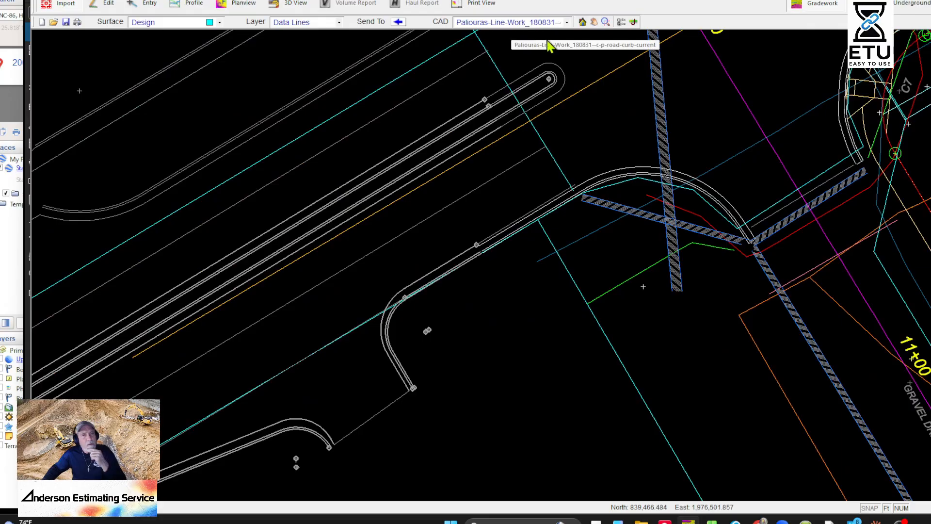
pyautogui.scroll(-3, 365, 285)
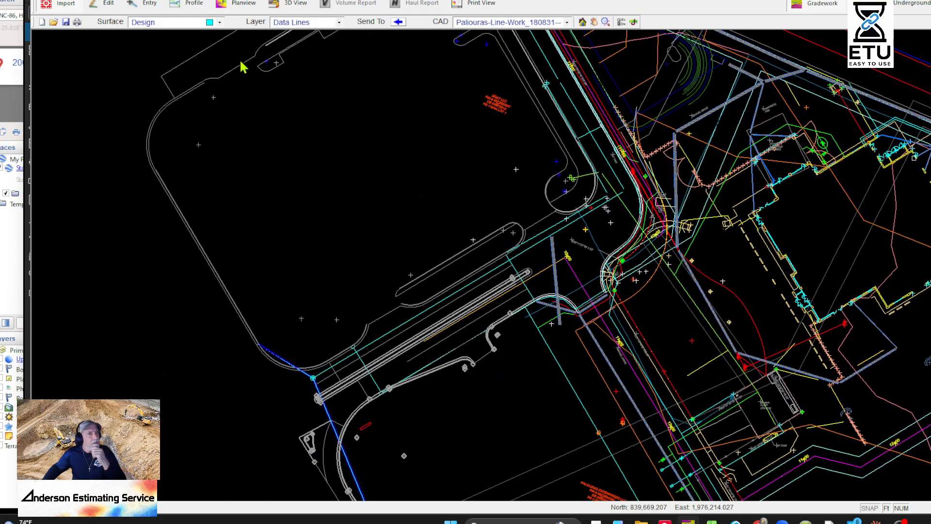
# - Open the Design surface for editing and check the elevations of a contour in the triangular pond area
pyautogui.click(115, 3)
pyautogui.moveTo(771, 273); pyautogui.dragTo(583, 412, button='middle')
pyautogui.moveTo(573, 372); pyautogui.dragTo(842, 453, button='middle')
pyautogui.scroll(7, 703, 230)
pyautogui.scroll(-4, 475, 150)
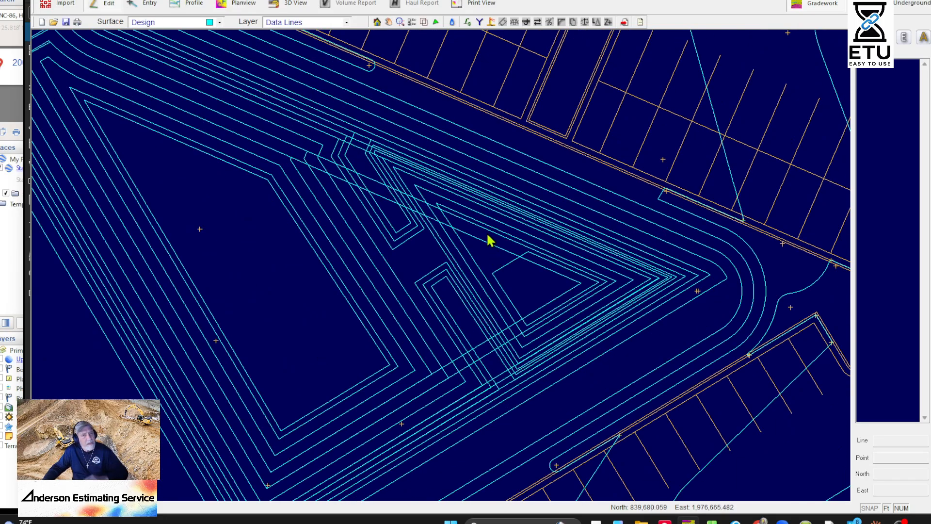
pyautogui.click(494, 259)
# - Inspect the radius points inside the rounded parking island on the Design surface
pyautogui.scroll(-4, 532, 225)
pyautogui.moveTo(567, 355); pyautogui.dragTo(603, 164, button='middle')
pyautogui.scroll(5, 579, 113)
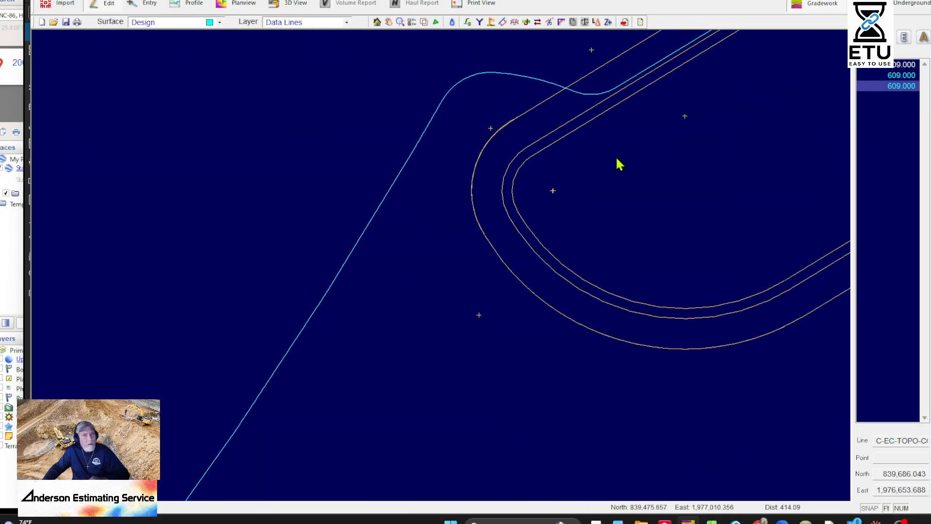
pyautogui.scroll(4, 570, 166)
pyautogui.click(583, 231)
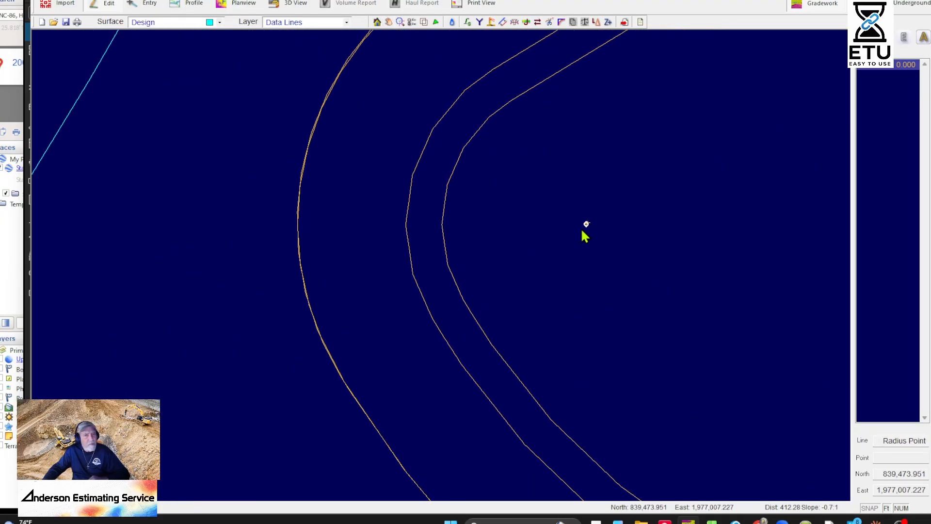
pyautogui.click(594, 220)
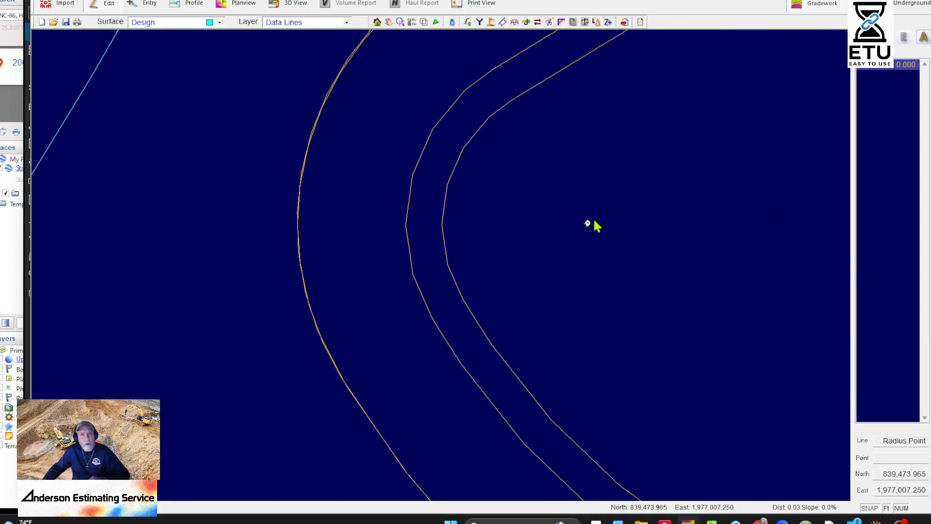
# - Import ACAD-18-0147_BASE-Model.dwg from the Plans & Specs folder again and show all hidden layers
pyautogui.click(58, 3)
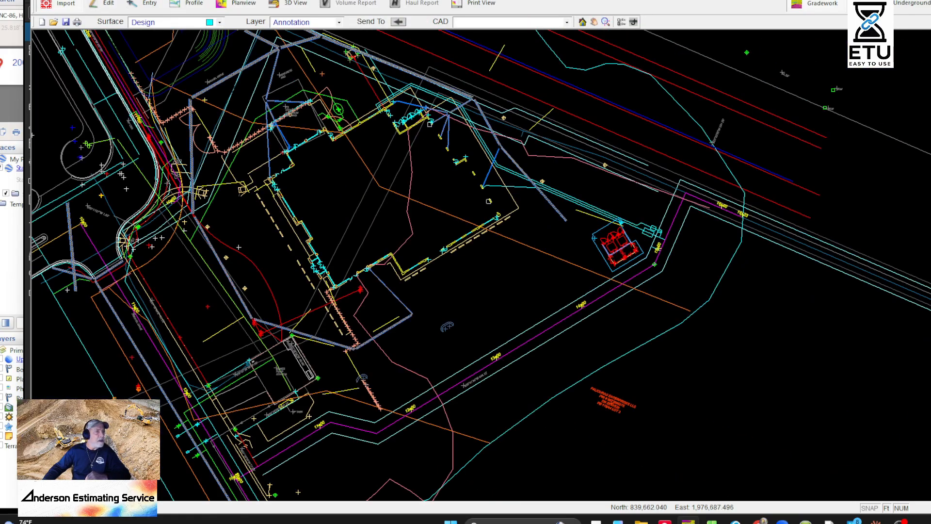
pyautogui.click(41, 0)
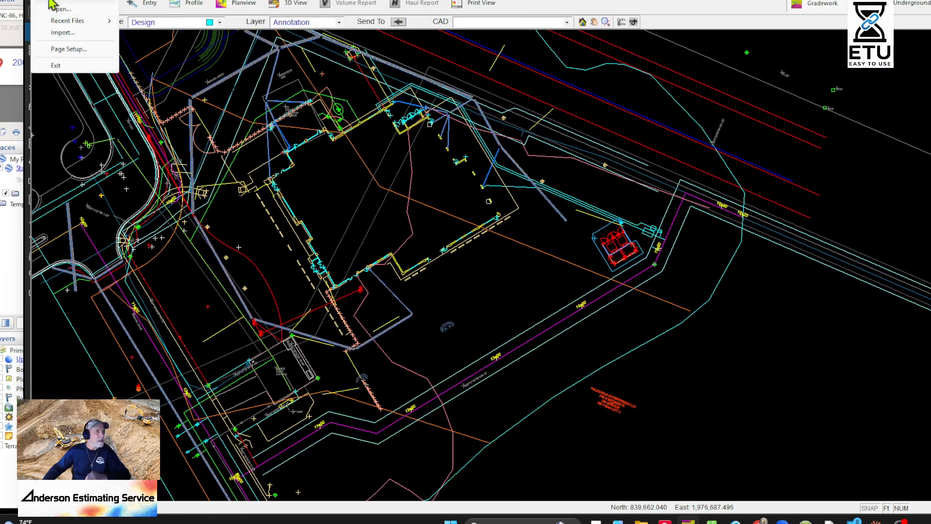
pyautogui.click(64, 34)
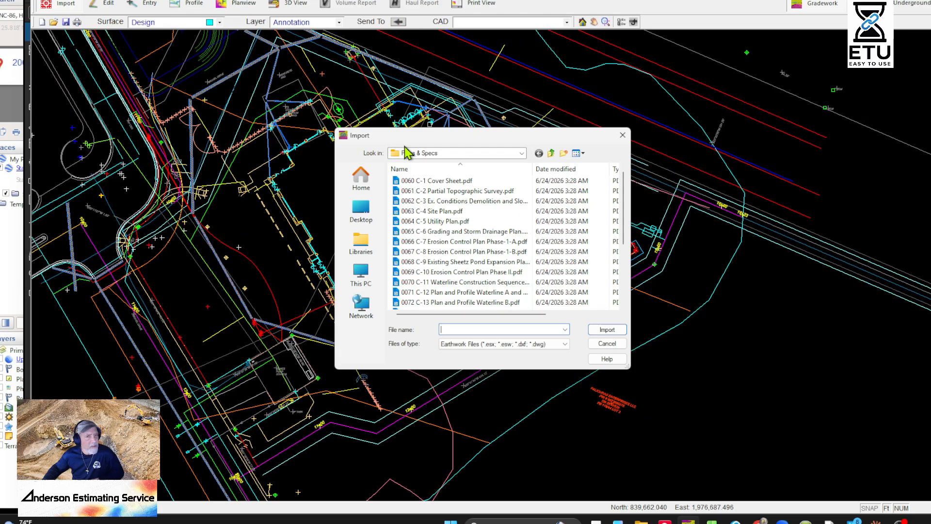
pyautogui.scroll(-10, 451, 272)
pyautogui.click(453, 283)
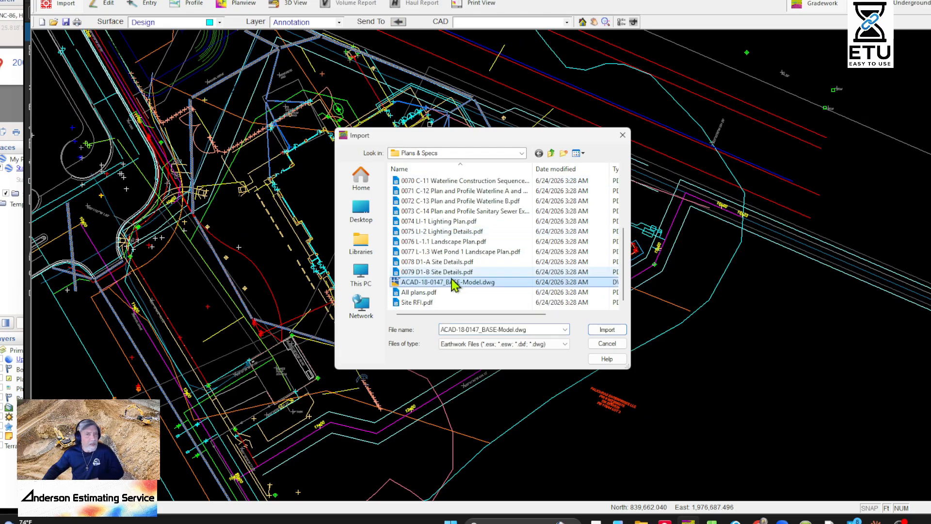
pyautogui.click(608, 330)
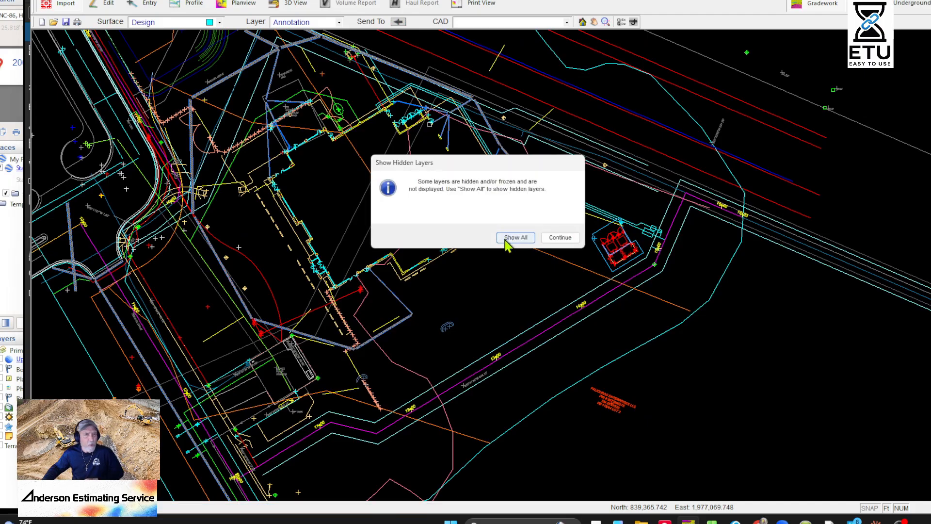
pyautogui.click(515, 238)
# - Select the C-FOC curb line at the parking island near the dumpster pad and hide its layer
pyautogui.scroll(7, 372, 218)
pyautogui.moveTo(505, 310); pyautogui.dragTo(249, 382, button='middle')
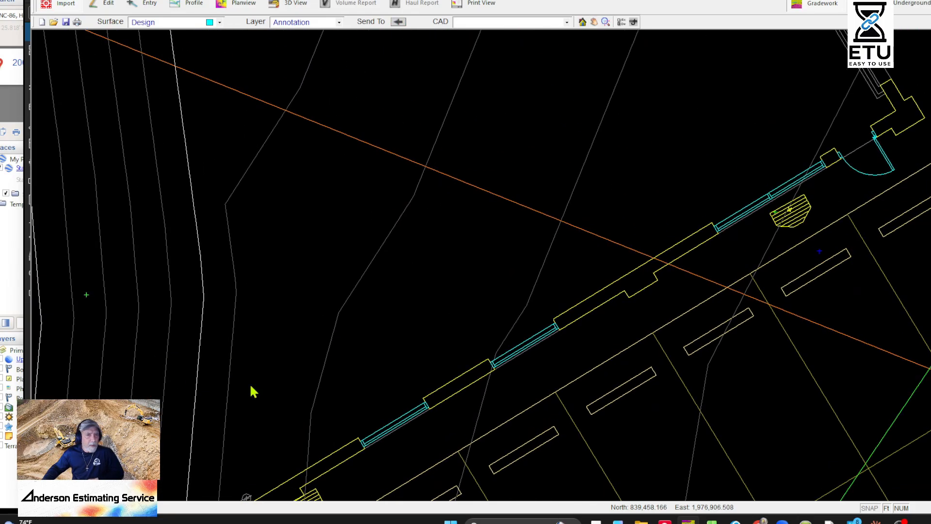
pyautogui.scroll(-3, 418, 325)
pyautogui.moveTo(456, 244); pyautogui.dragTo(359, 100, button='middle')
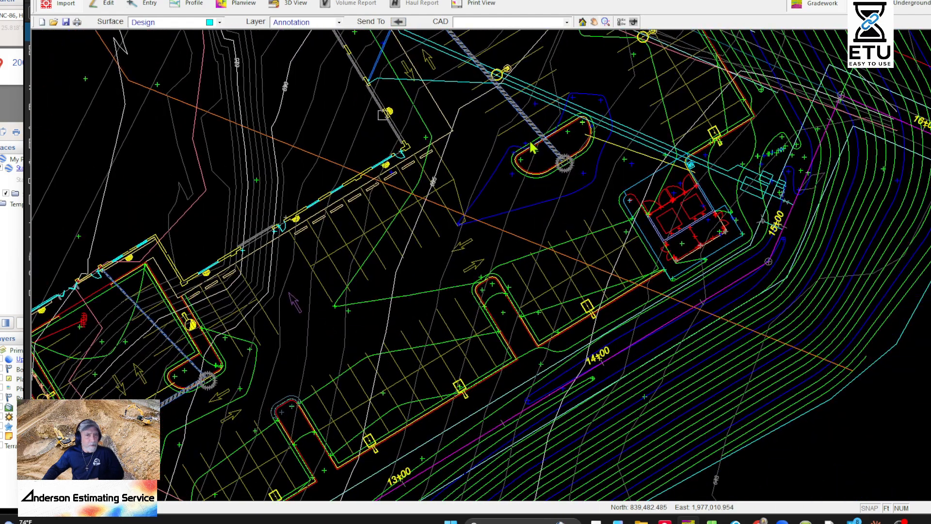
pyautogui.scroll(6, 529, 140)
pyautogui.click(571, 221)
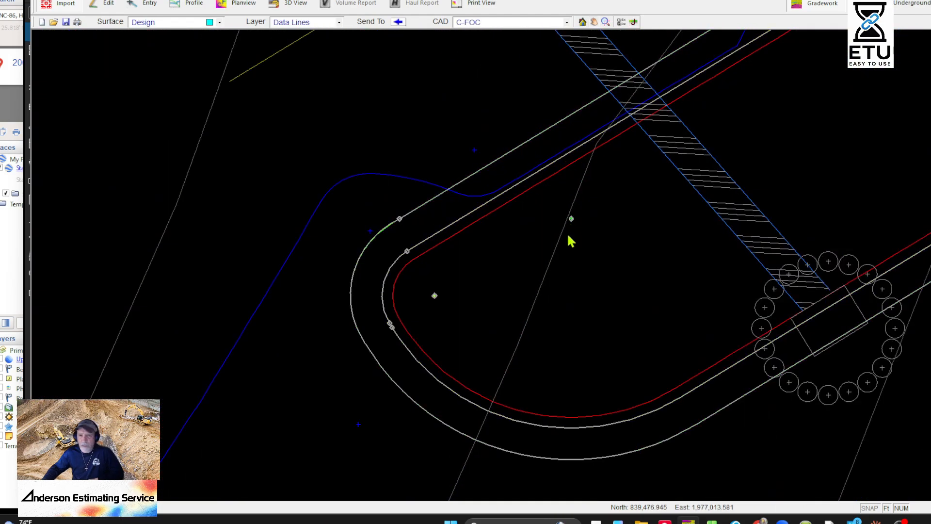
pyautogui.moveTo(455, 218); pyautogui.dragTo(667, 111, button='middle')
pyautogui.rightClick(652, 144)
pyautogui.click(691, 239)
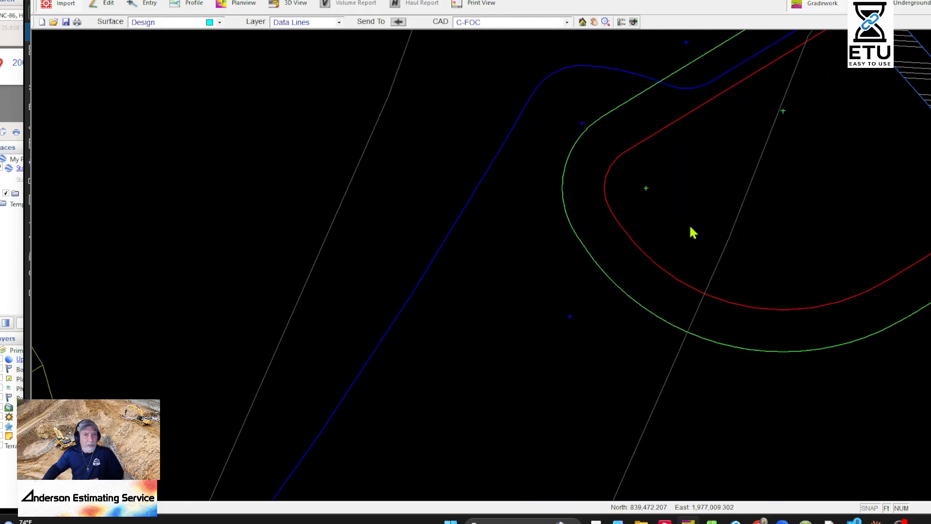
# - Identify the contour layer beside the parking island, then send the C-EOP layer's lines to the Design surface
pyautogui.click(584, 130)
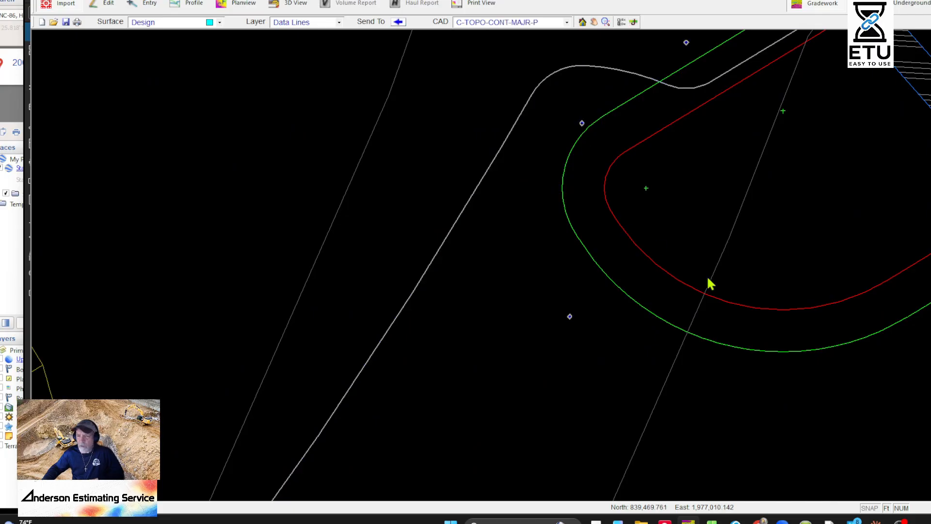
pyautogui.moveTo(602, 106); pyautogui.dragTo(587, 226, button='middle')
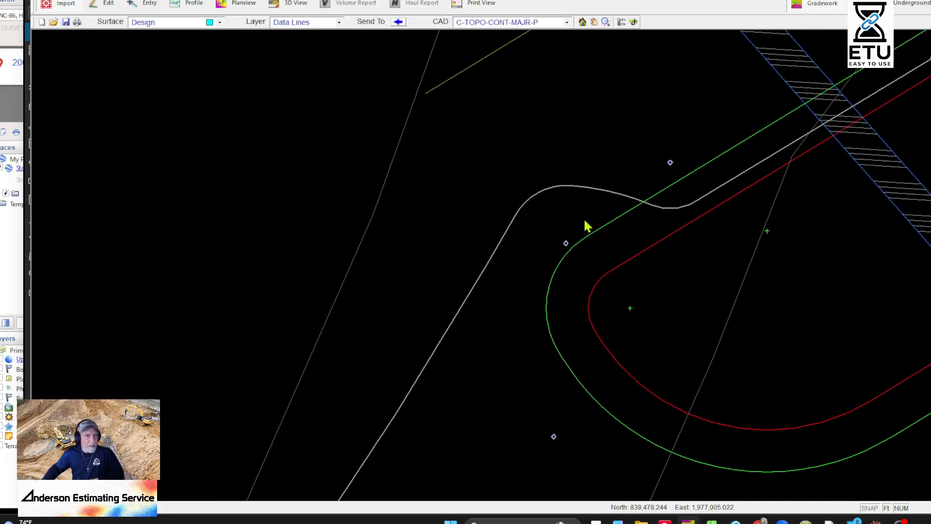
pyautogui.click(632, 310)
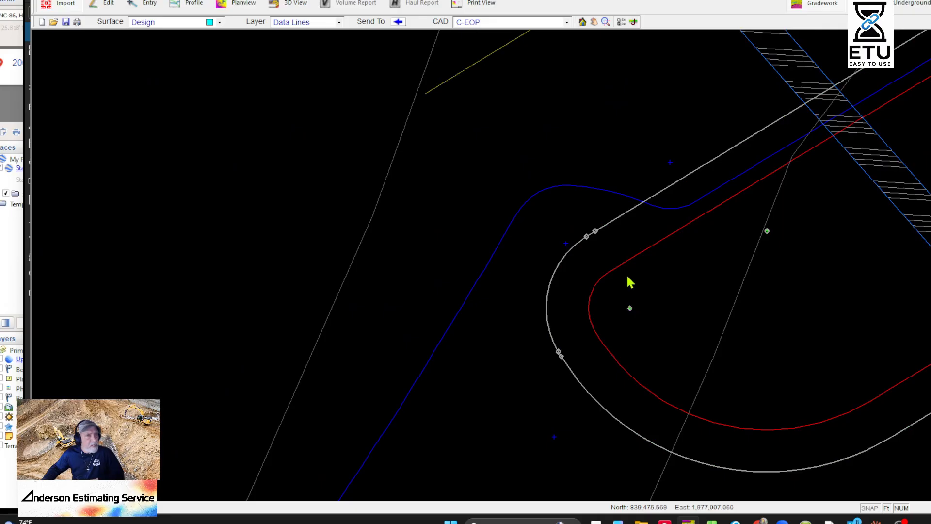
pyautogui.rightClick(588, 193)
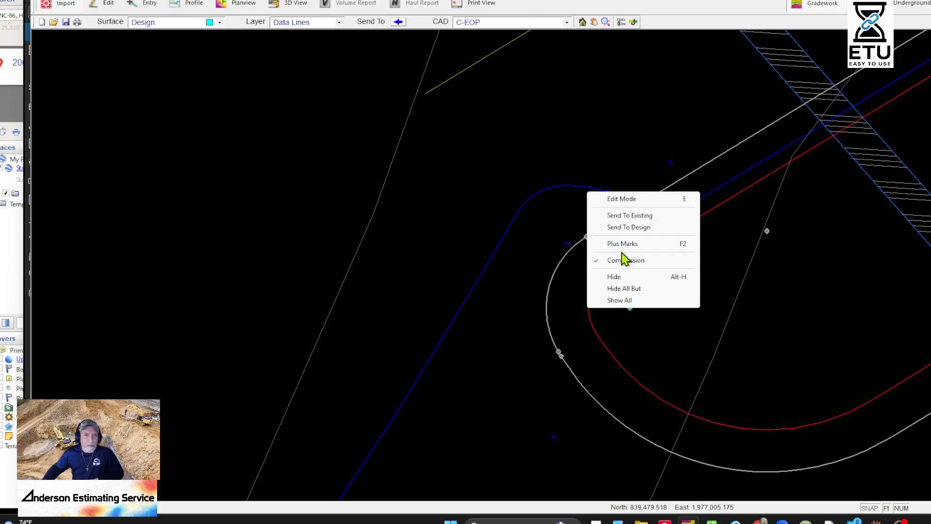
pyautogui.click(626, 227)
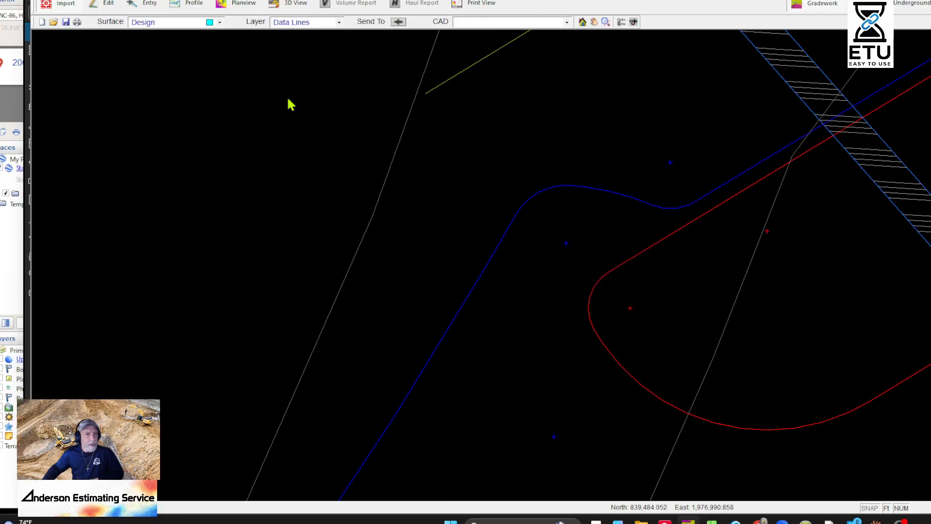
# - Inspect the C-FOC and C-BOC curb lines and a radius point at the elongated parking island on the Design surface
pyautogui.click(94, 3)
pyautogui.scroll(5, 381, 182)
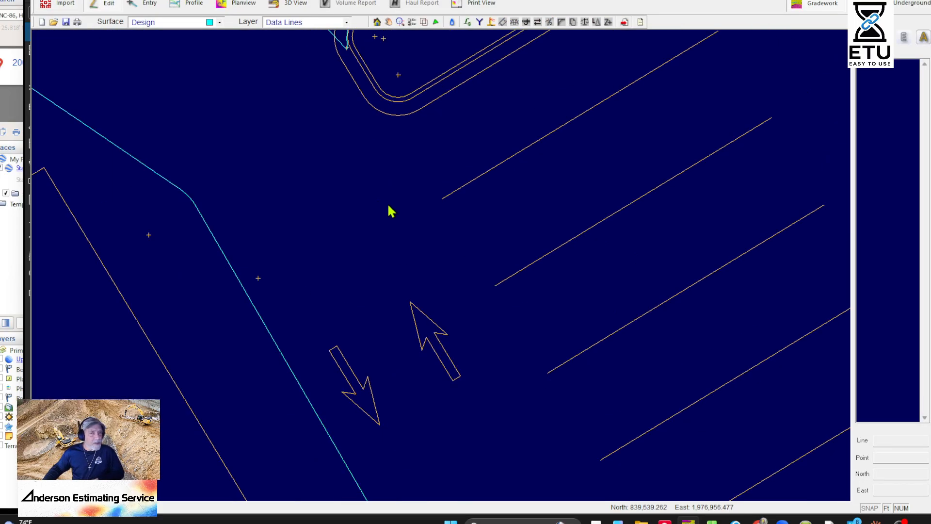
pyautogui.moveTo(462, 220); pyautogui.dragTo(608, 422, button='middle')
pyautogui.click(587, 296)
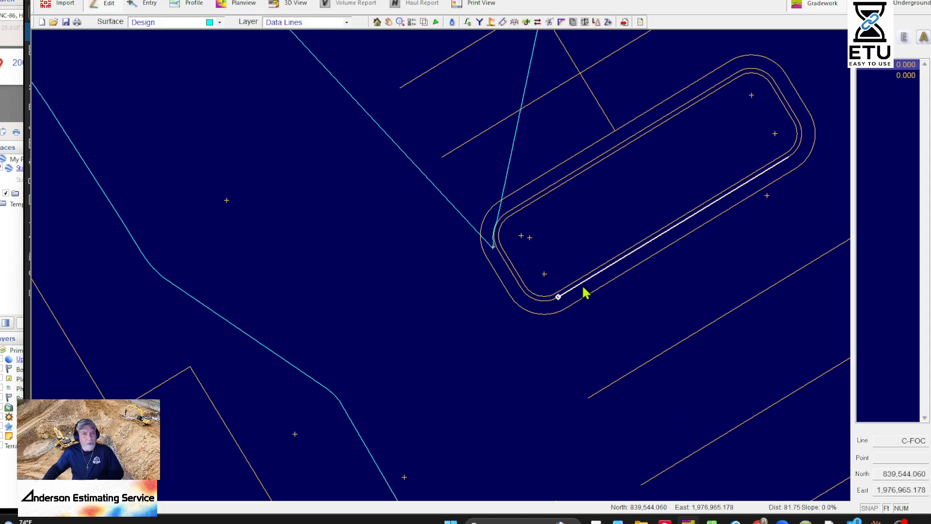
pyautogui.click(736, 182)
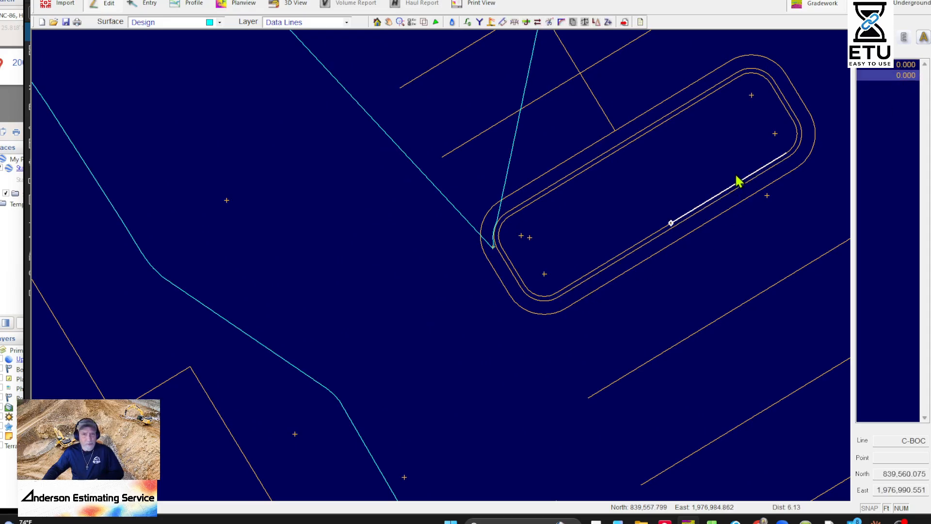
pyautogui.moveTo(756, 164); pyautogui.dragTo(674, 308, button='middle')
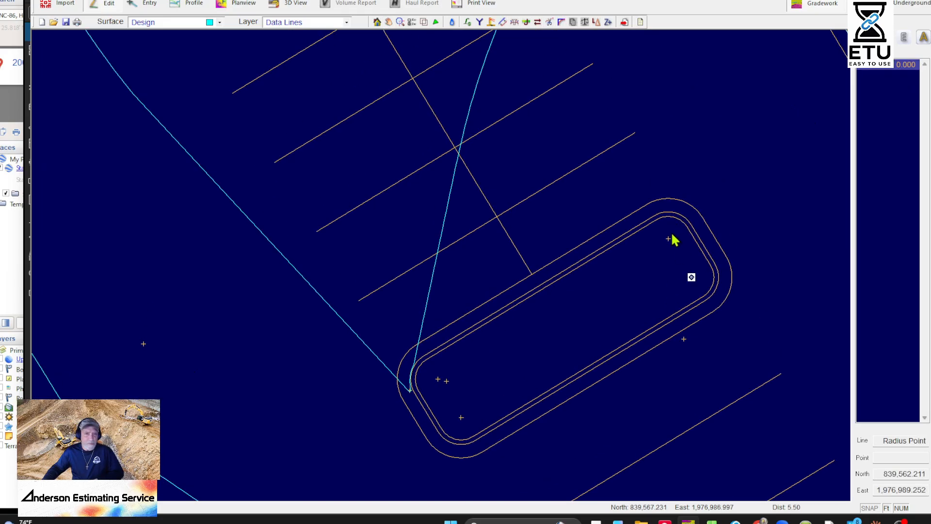
# - Select all radius points on the Design surface and delete them
pyautogui.scroll(-4, 636, 233)
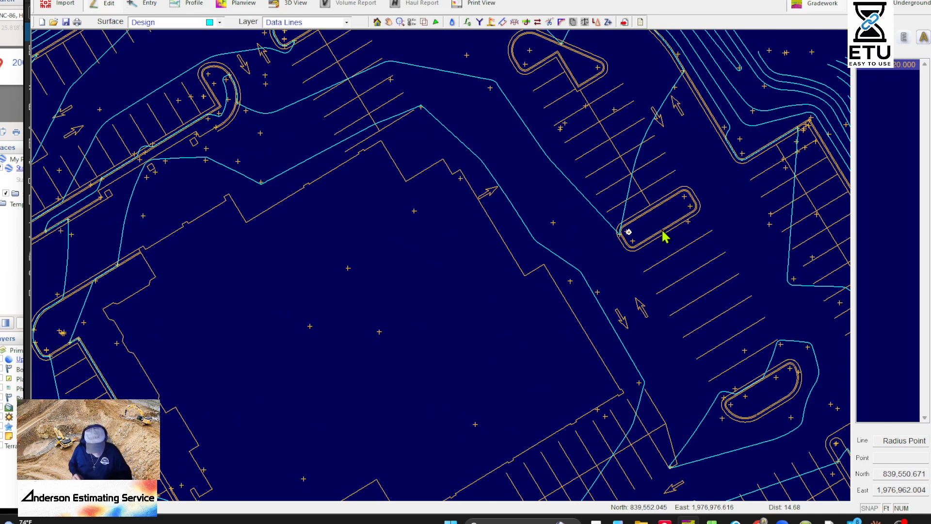
pyautogui.hotkey('ctrl', 'a')
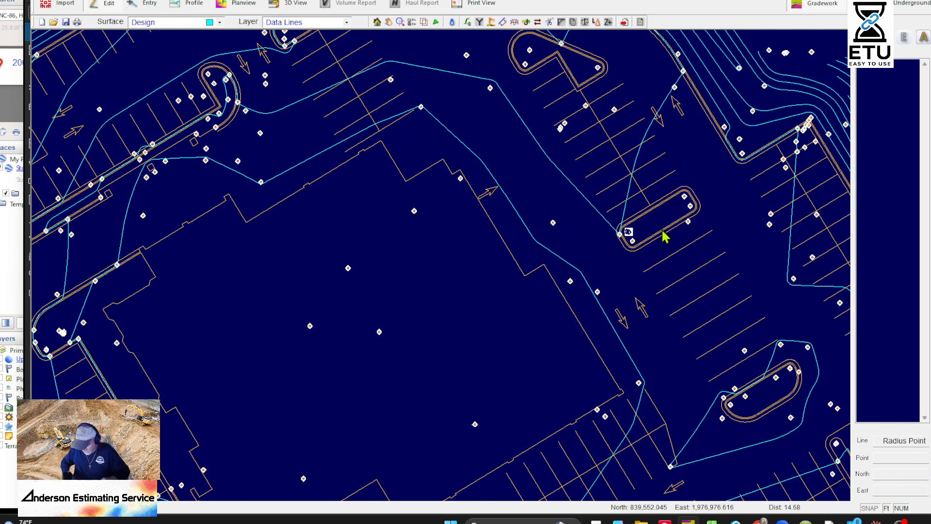
pyautogui.press('Delete')
pyautogui.scroll(-2, 658, 233)
pyautogui.moveTo(569, 278); pyautogui.dragTo(650, 337, button='middle')
pyautogui.moveTo(630, 396); pyautogui.dragTo(645, 270, button='middle')
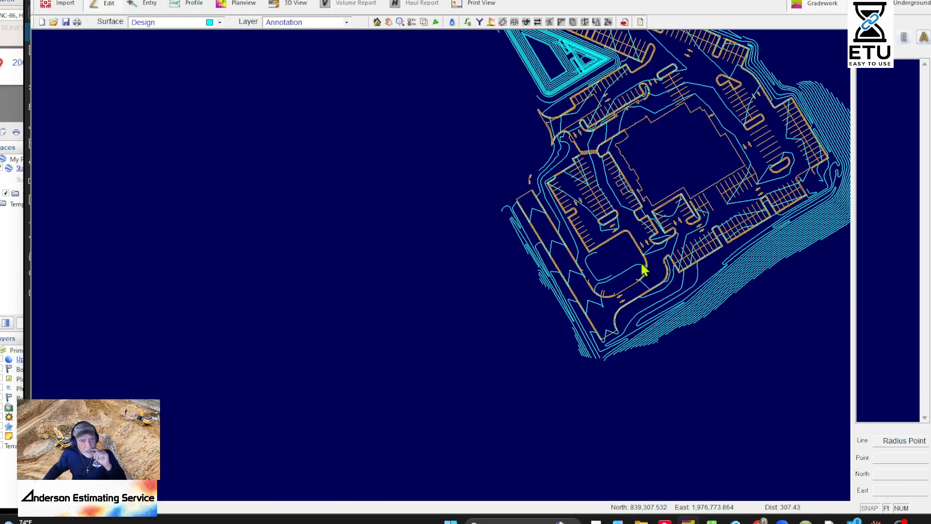
pyautogui.scroll(5, 630, 310)
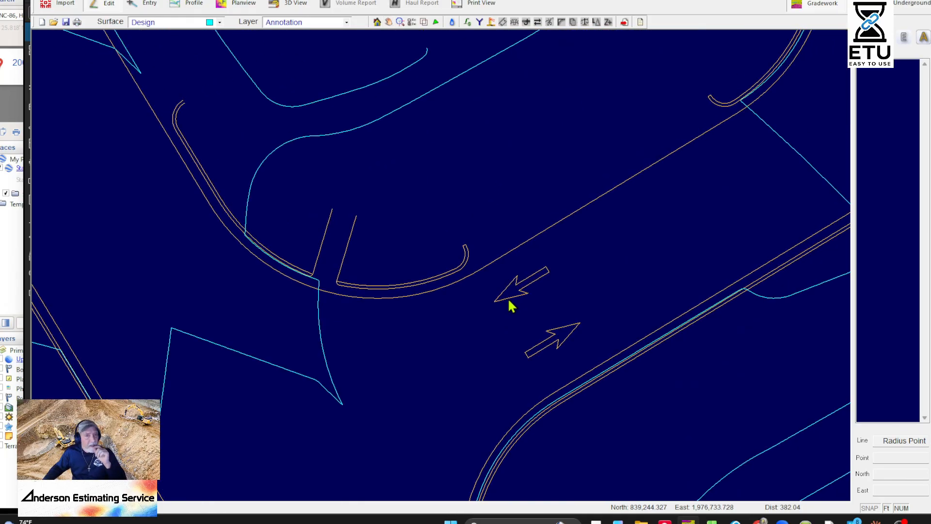
# - Inspect the C-PARKING directional arrows in the parking lot and look over the Design surface's line work up to the wet pond
pyautogui.click(508, 296)
pyautogui.scroll(-5, 581, 320)
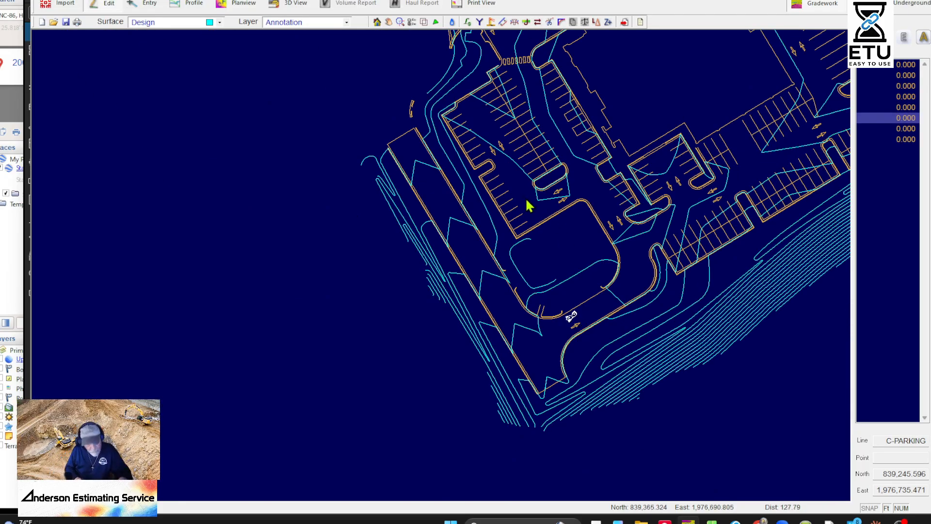
pyautogui.moveTo(528, 203); pyautogui.dragTo(623, 332, button='middle')
pyautogui.scroll(6, 623, 242)
pyautogui.moveTo(440, 201); pyautogui.dragTo(675, 324, button='middle')
pyautogui.scroll(-2, 675, 320)
pyautogui.click(642, 230)
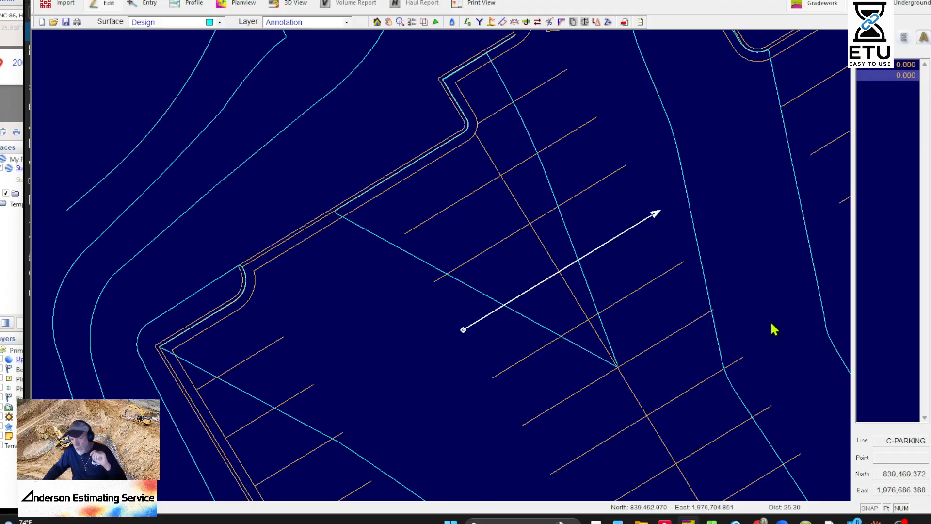
pyautogui.moveTo(701, 312); pyautogui.dragTo(515, 303, button='middle')
pyautogui.scroll(-3, 512, 304)
pyautogui.scroll(-2, 512, 307)
pyautogui.moveTo(574, 144); pyautogui.dragTo(576, 326, button='middle')
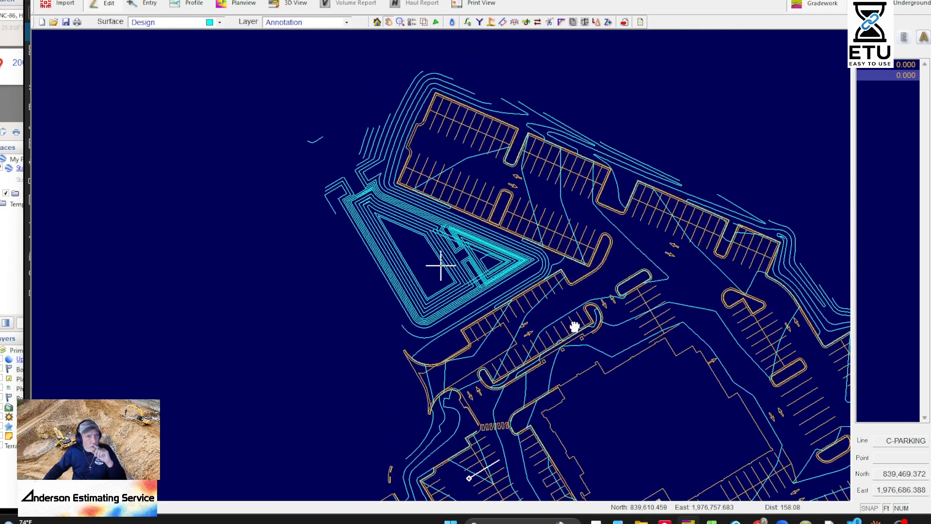
# - Switch to the Existing surface and make its Perimeters layer current
pyautogui.click(150, 23)
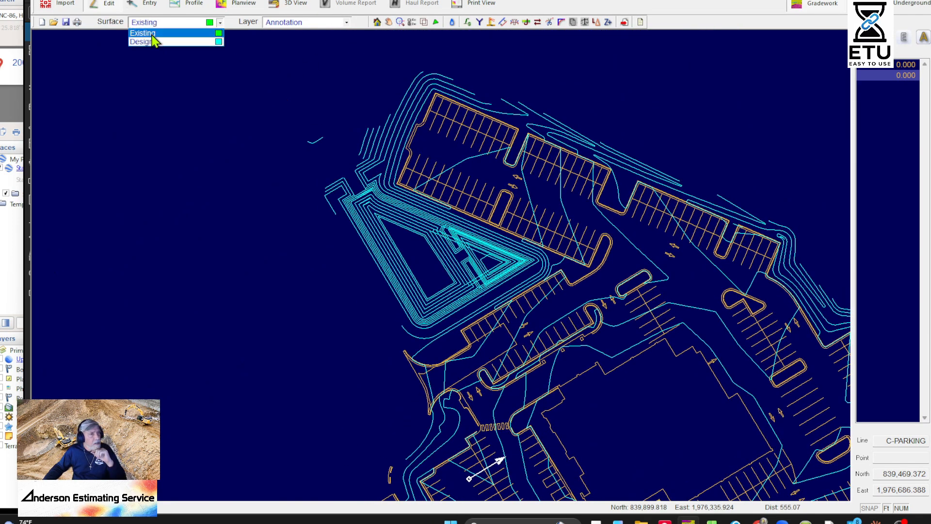
pyautogui.click(150, 33)
pyautogui.scroll(-3, 357, 181)
pyautogui.moveTo(359, 212)
pyautogui.mouseDown(button='middle')
pyautogui.moveTo(378, 333)
pyautogui.moveTo(508, 283)
pyautogui.mouseUp(button='middle')
pyautogui.click(136, 27)
pyautogui.click(143, 27)
pyautogui.click(301, 23)
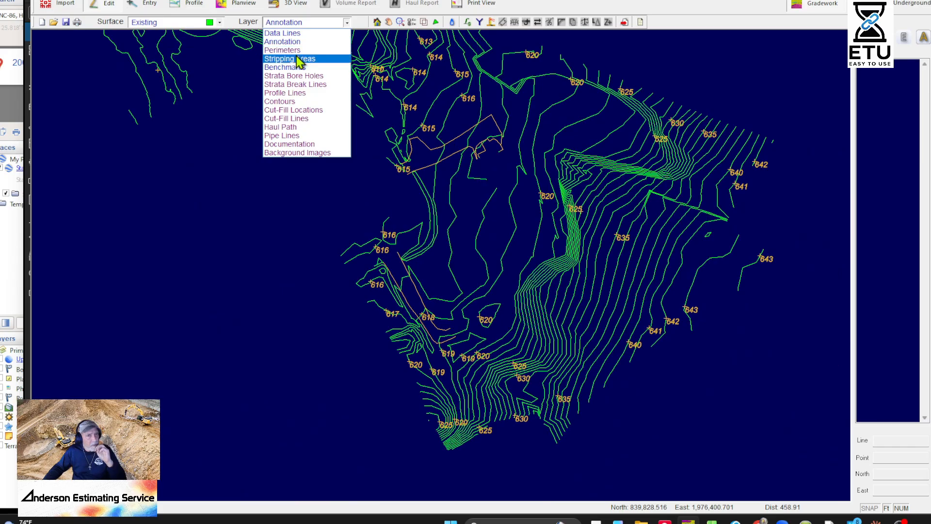
pyautogui.click(297, 57)
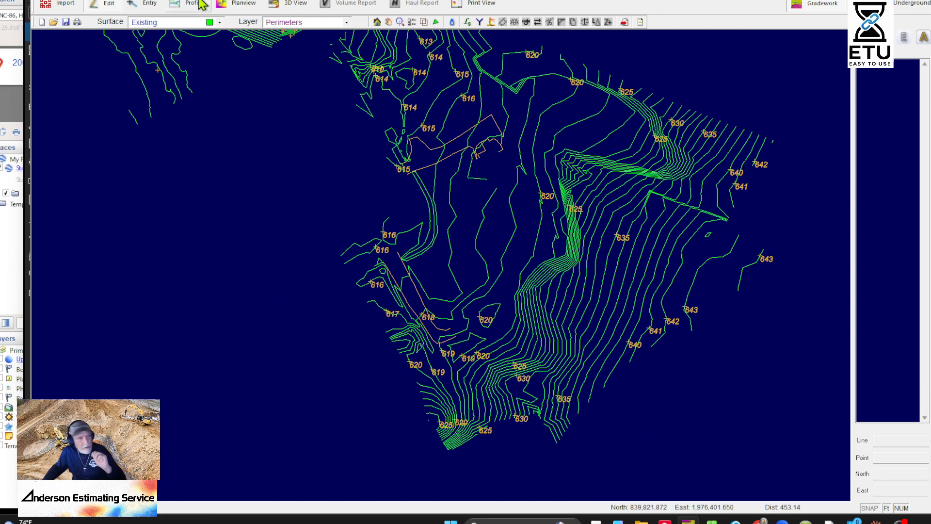
# - Import the C-6 Grading & Storm Drainage Plan page from All plans.pdf
pyautogui.rightClick(232, 136)
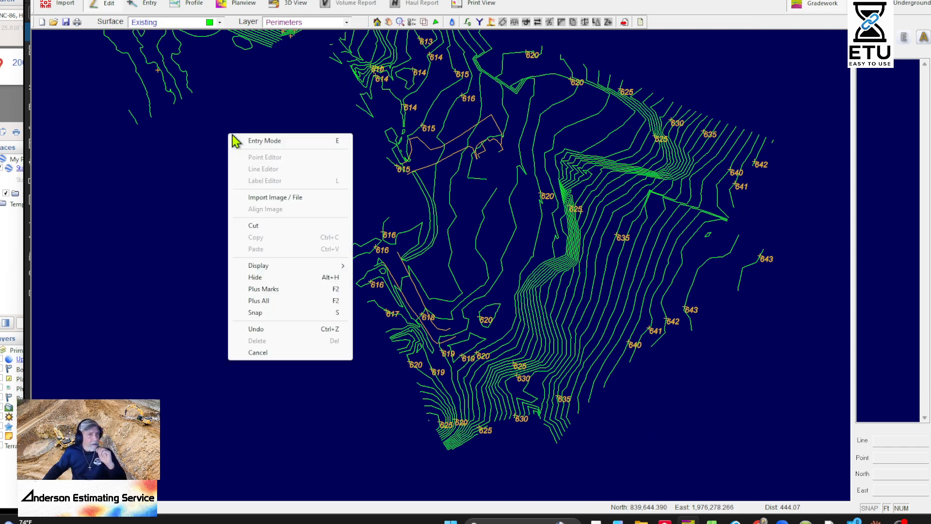
pyautogui.click(270, 197)
pyautogui.scroll(-4, 495, 301)
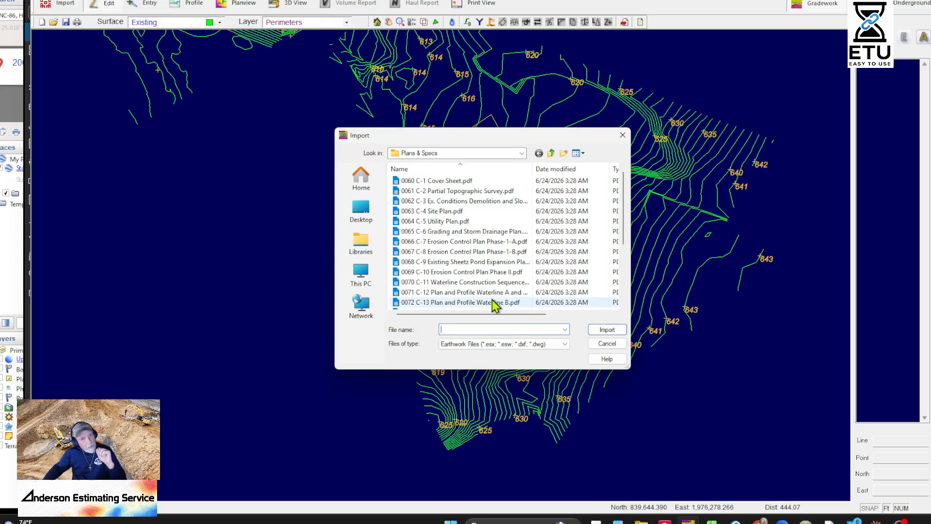
pyautogui.click(446, 292)
pyautogui.doubleClick(446, 294)
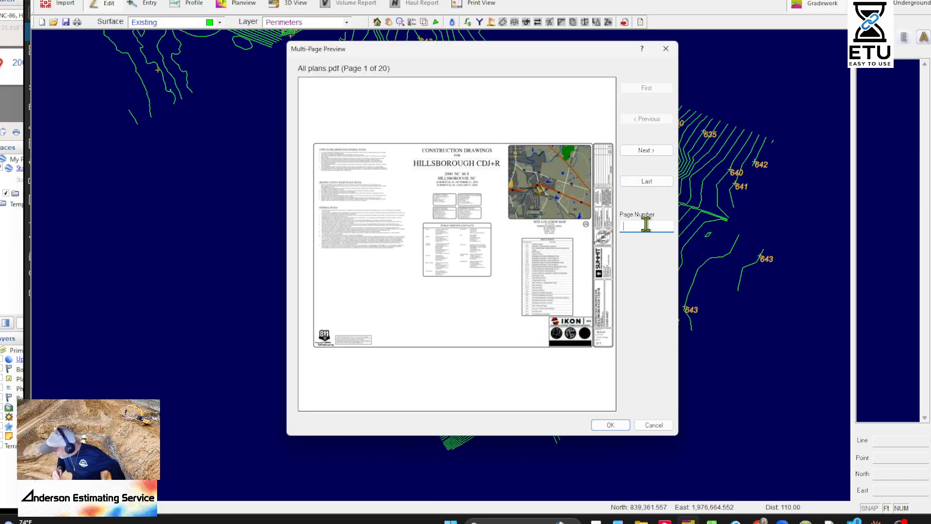
pyautogui.press('Return')
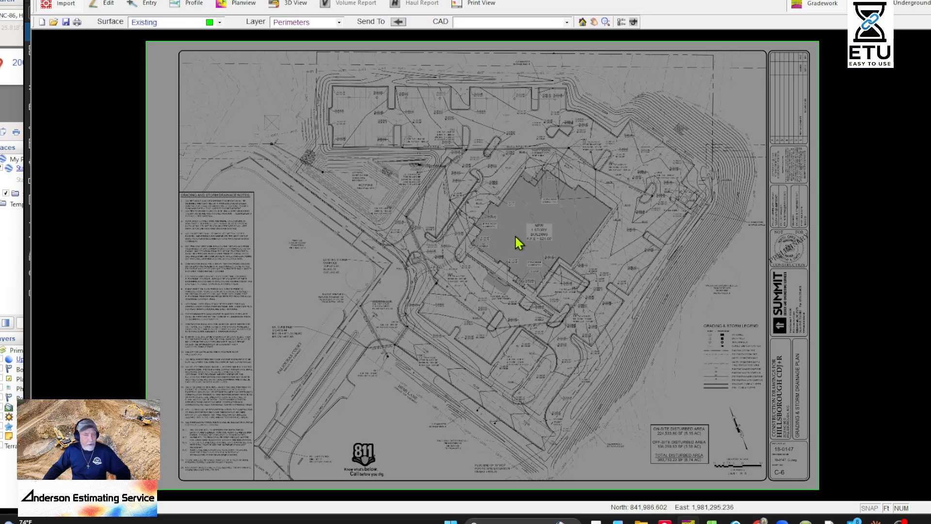
# - Find the graphic scale on sheet C-6 and set the image scale to match its 1 inch = 30 ft
pyautogui.moveTo(491, 204); pyautogui.dragTo(497, 70, button='middle')
pyautogui.scroll(4, 714, 316)
pyautogui.moveTo(766, 360); pyautogui.dragTo(106, 95, button='middle')
pyautogui.scroll(-3, 446, 418)
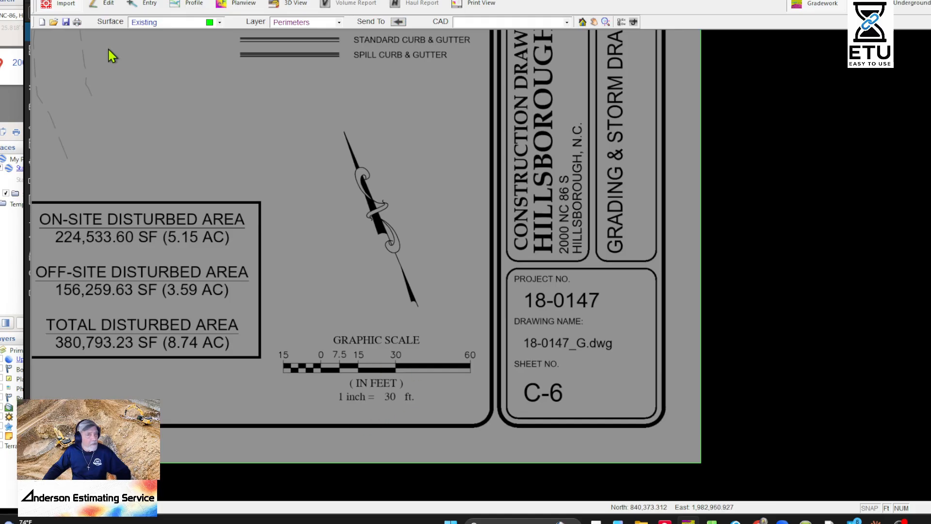
pyautogui.click(138, 4)
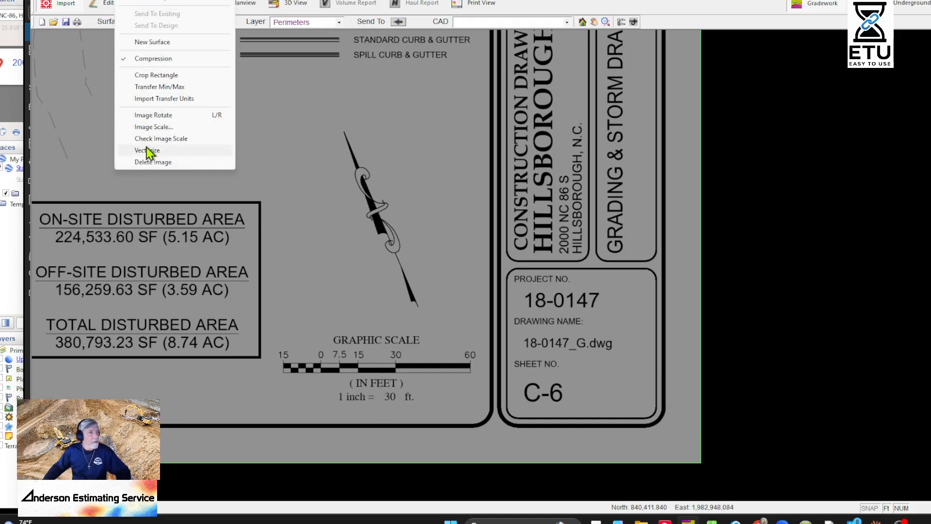
pyautogui.click(153, 128)
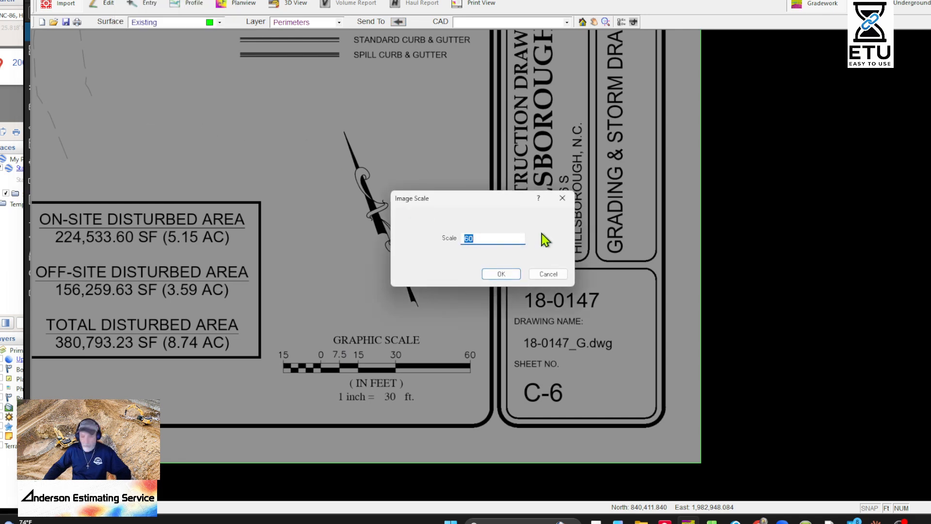
pyautogui.press('Return')
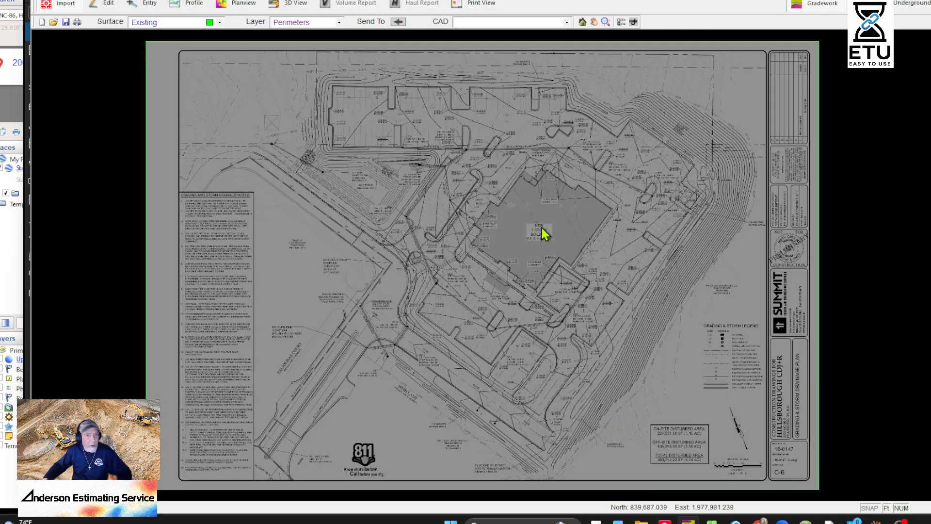
# - Return to editing and align the plan image roughly over the existing contours by matching the street intersection as the first point
pyautogui.click(125, 5)
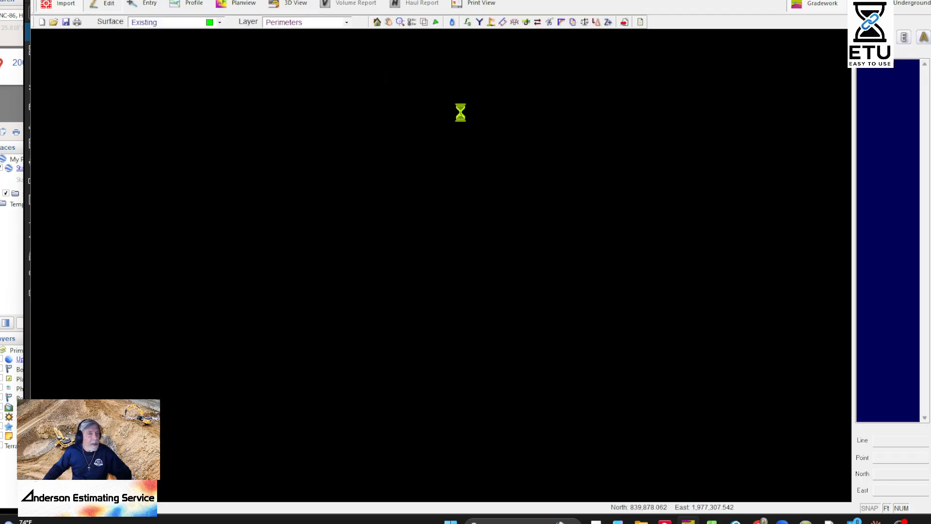
pyautogui.rightClick(543, 204)
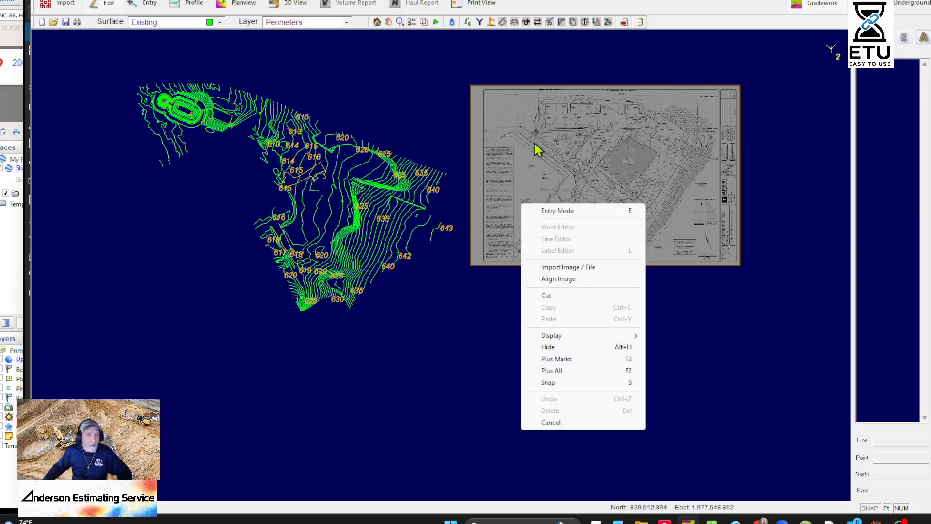
pyautogui.click(607, 169)
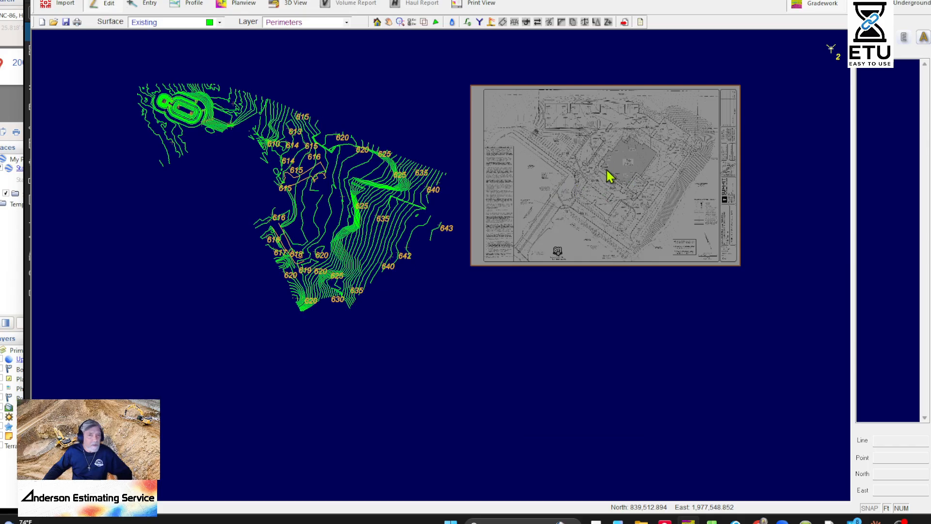
pyautogui.scroll(7, 633, 199)
pyautogui.scroll(-4, 626, 214)
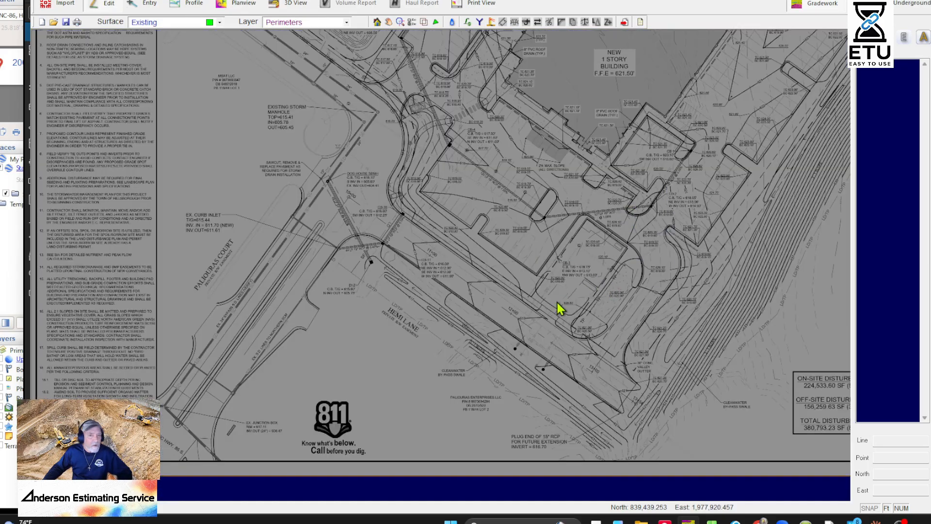
pyautogui.moveTo(397, 308); pyautogui.dragTo(862, 285, button='middle')
pyautogui.scroll(-2, 765, 283)
pyautogui.moveTo(758, 228); pyautogui.dragTo(589, 387, button='middle')
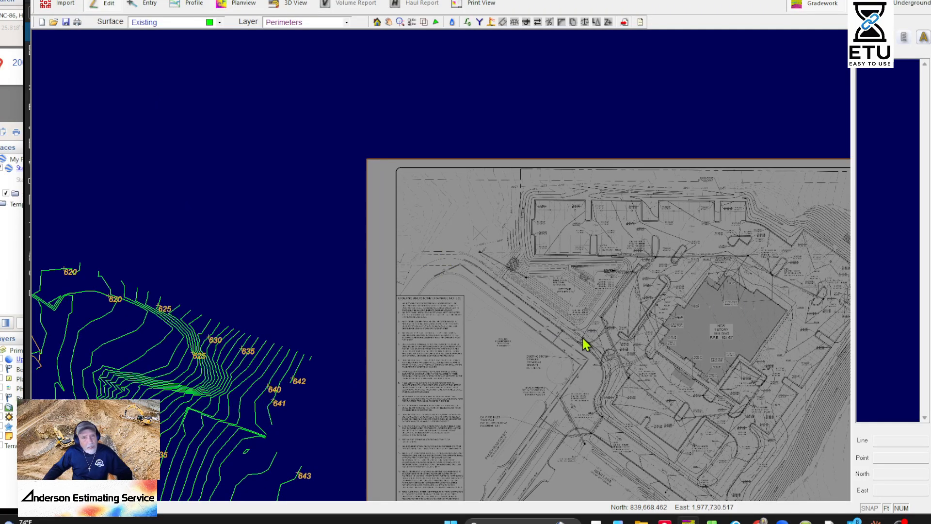
pyautogui.moveTo(587, 344); pyautogui.dragTo(700, 279, button='middle')
pyautogui.rightClick(526, 203)
pyautogui.click(563, 279)
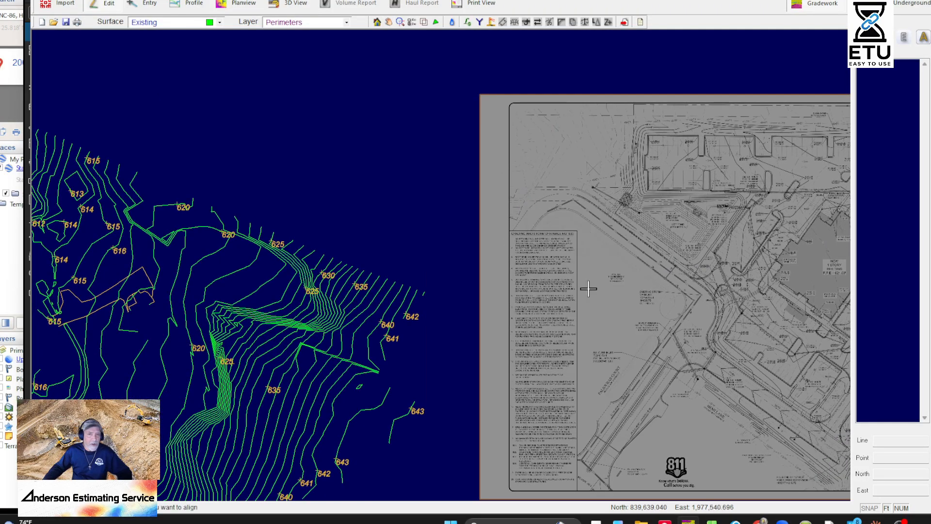
pyautogui.scroll(-5, 737, 262)
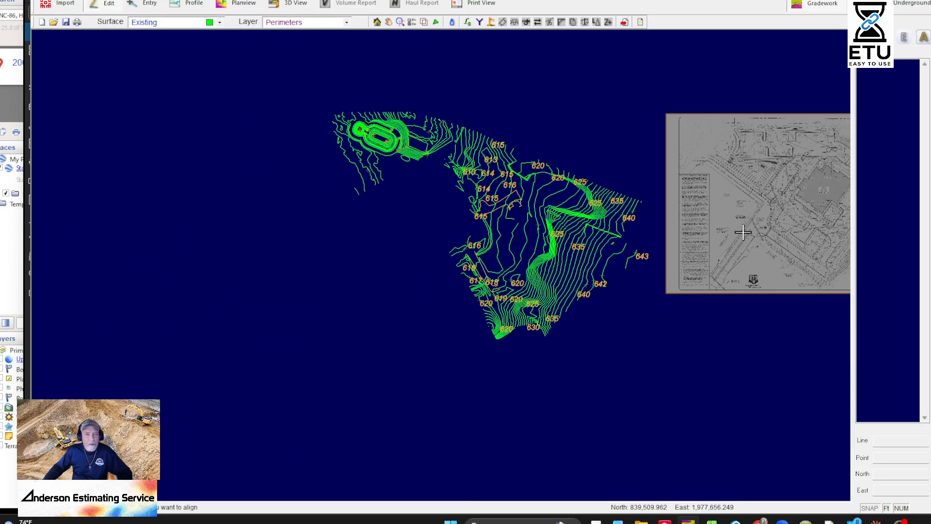
pyautogui.click(759, 235)
pyautogui.click(468, 256)
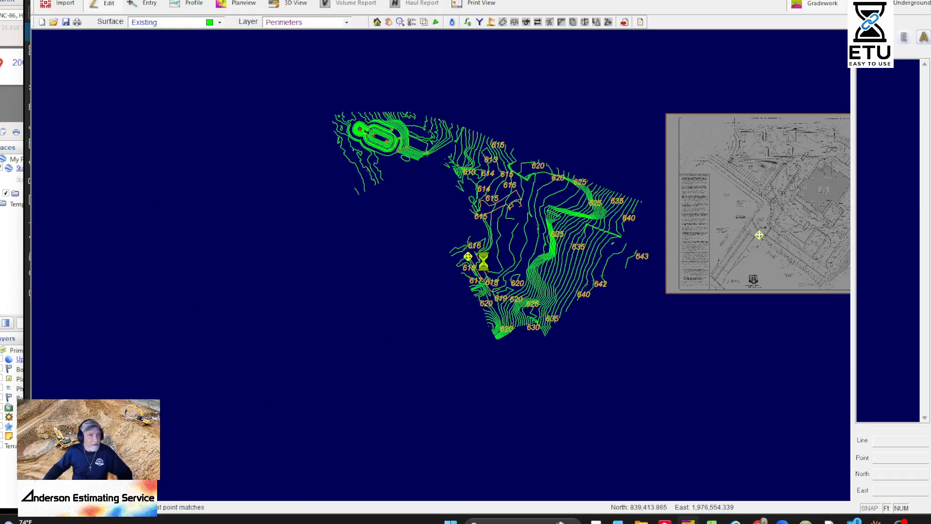
# - Look for a second match point near the pond, end the alignment, and display the Design surface's Annotation layer
pyautogui.moveTo(475, 204); pyautogui.dragTo(579, 330, button='middle')
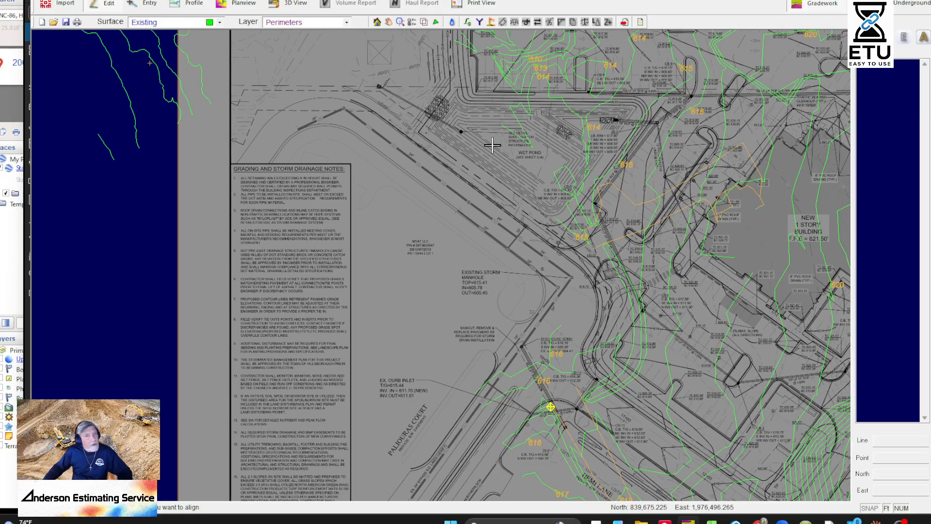
pyautogui.moveTo(495, 153); pyautogui.dragTo(555, 355, button='middle')
pyautogui.scroll(3, 481, 237)
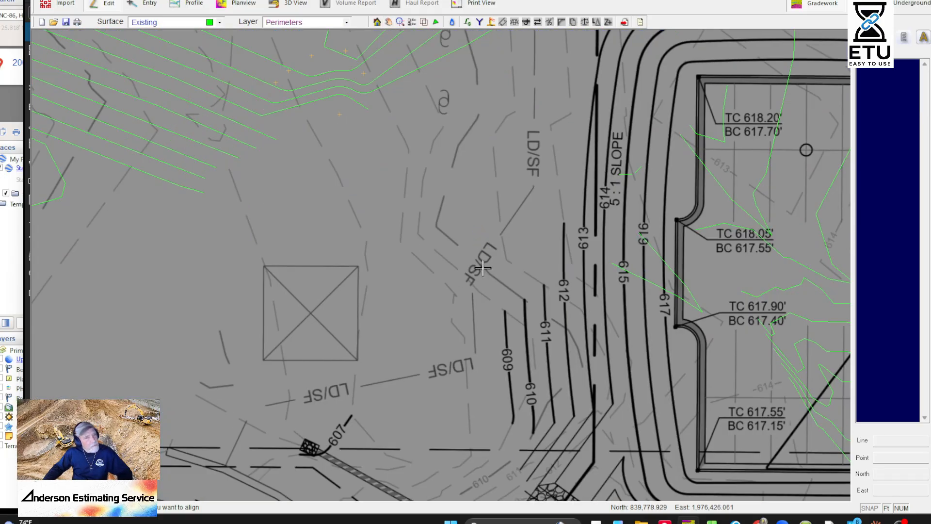
pyautogui.moveTo(432, 239); pyautogui.dragTo(719, 399, button='middle')
pyautogui.scroll(-4, 606, 307)
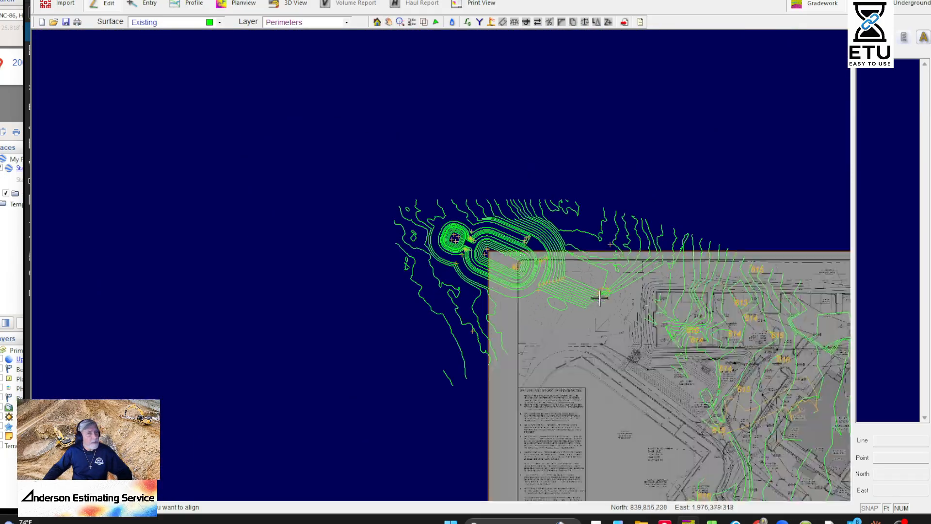
pyautogui.rightClick(579, 283)
pyautogui.click(414, 22)
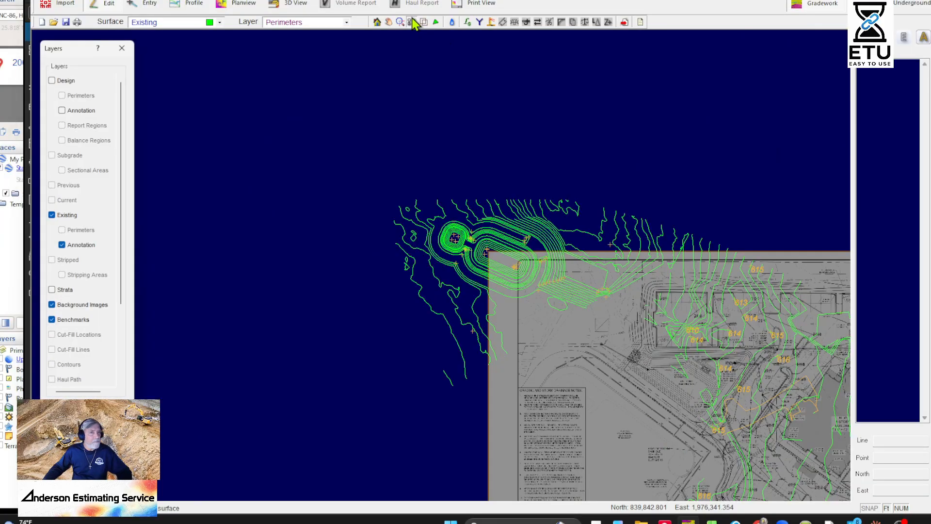
pyautogui.click(61, 111)
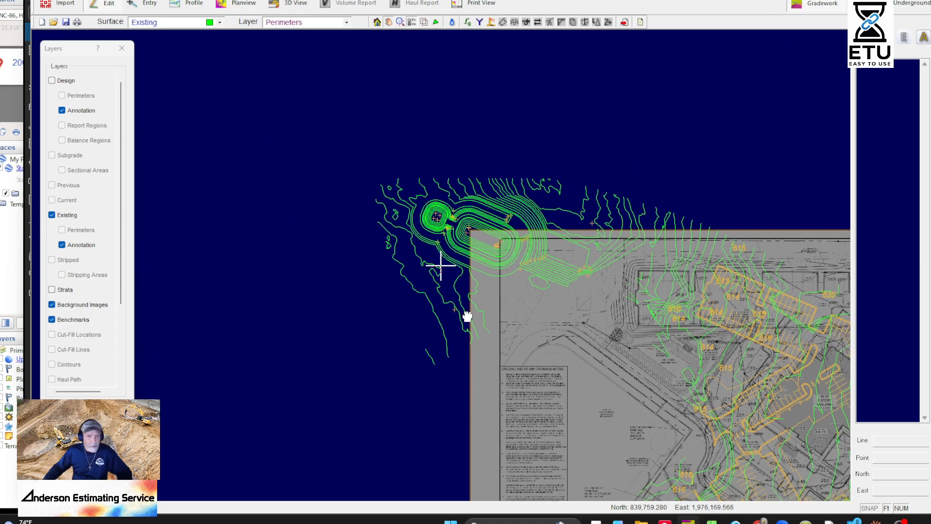
# - Align the plan image to the Design annotation by matching two points at the parking islands and accept the correlation
pyautogui.scroll(3, 565, 267)
pyautogui.moveTo(526, 267); pyautogui.dragTo(448, 157, button='middle')
pyautogui.rightClick(443, 156)
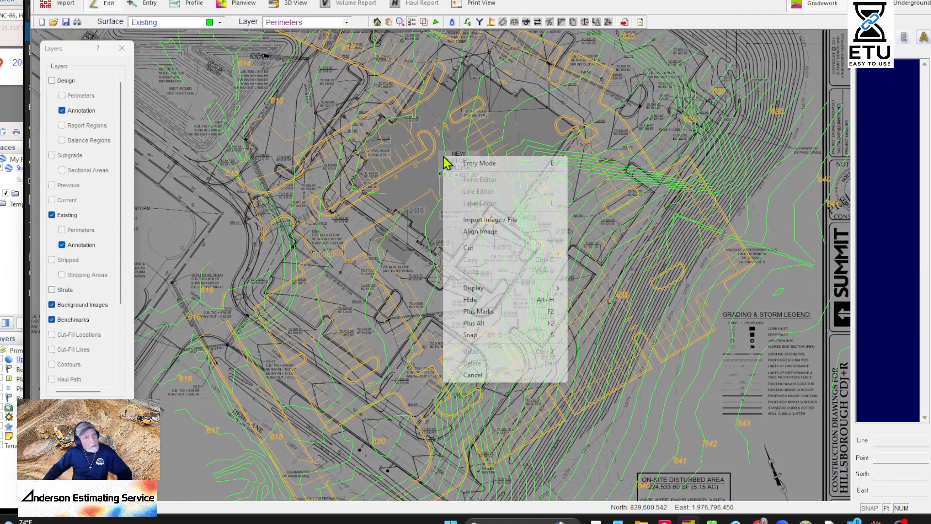
pyautogui.click(478, 232)
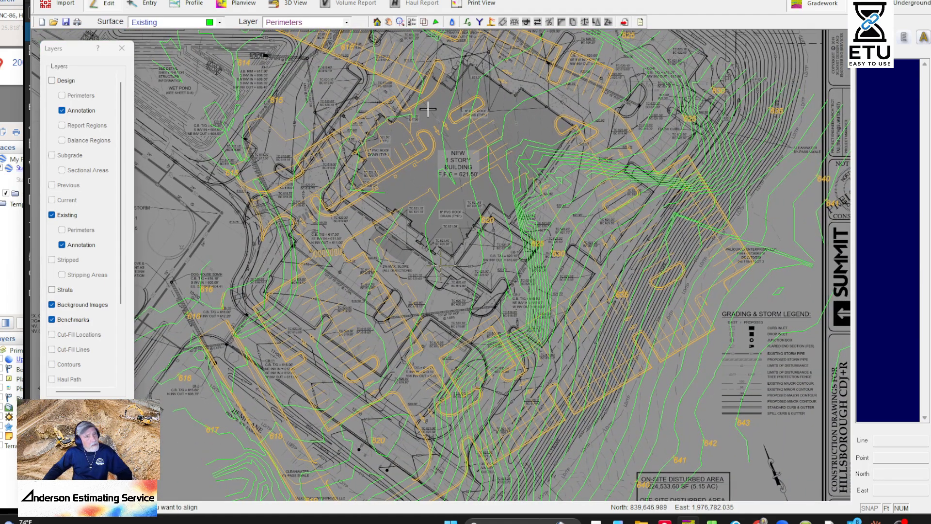
pyautogui.moveTo(499, 259); pyautogui.dragTo(569, 401, button='middle')
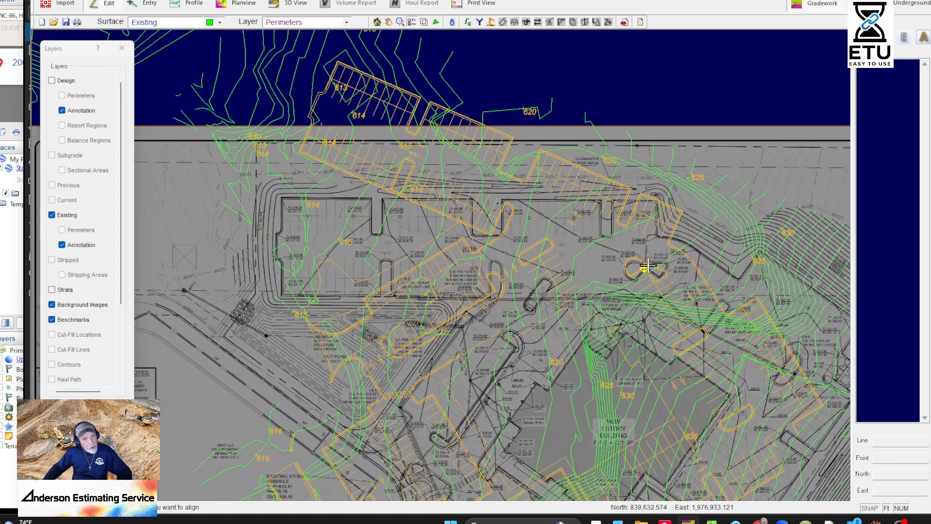
pyautogui.moveTo(756, 352); pyautogui.dragTo(578, 191, button='middle')
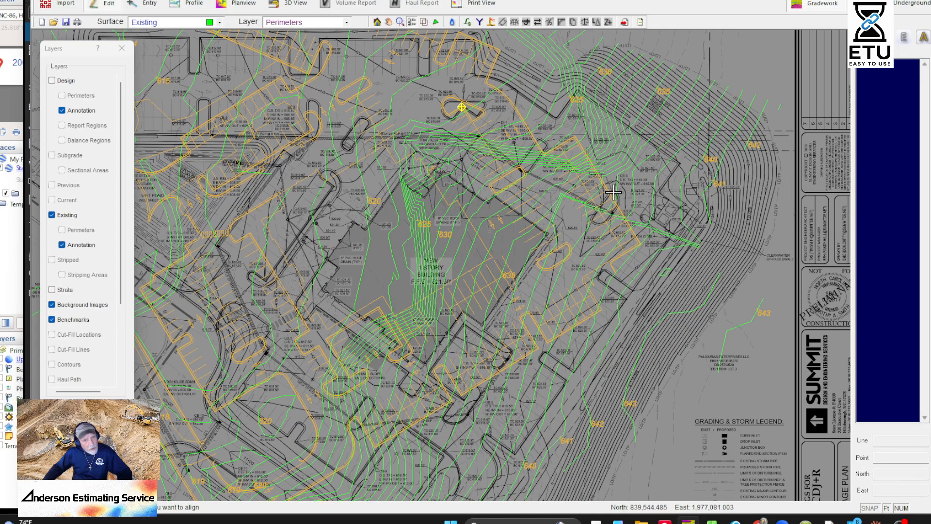
pyautogui.click(568, 243)
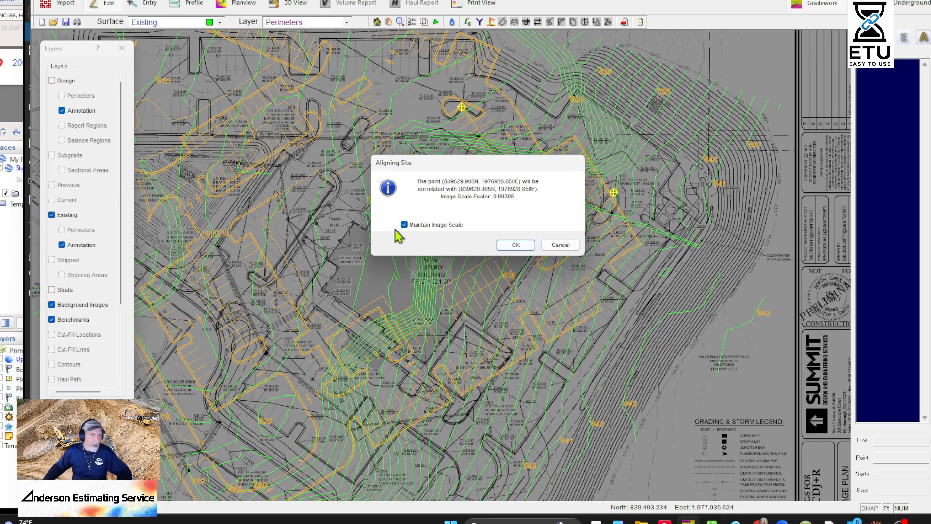
pyautogui.click(520, 246)
# - Check how the plan image's curbs line up with the Design curb lines around the south end of the parking lot
pyautogui.scroll(5, 374, 239)
pyautogui.moveTo(374, 240); pyautogui.dragTo(713, 233, button='middle')
pyautogui.scroll(-4, 678, 262)
pyautogui.moveTo(563, 385); pyautogui.dragTo(634, 264, button='middle')
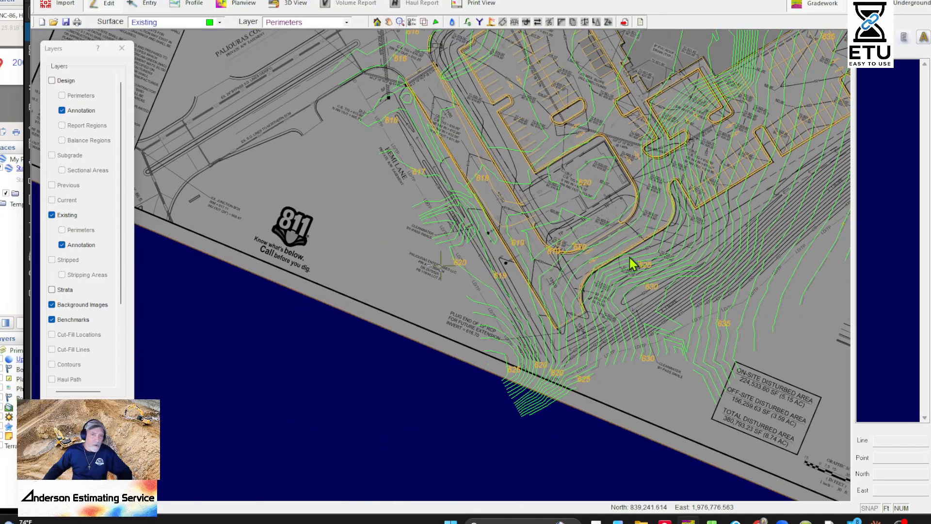
pyautogui.scroll(7, 619, 240)
pyautogui.moveTo(718, 206); pyautogui.dragTo(184, 320, button='middle')
pyautogui.moveTo(588, 293); pyautogui.dragTo(206, 385, button='middle')
pyautogui.moveTo(723, 208); pyautogui.dragTo(678, 416, button='middle')
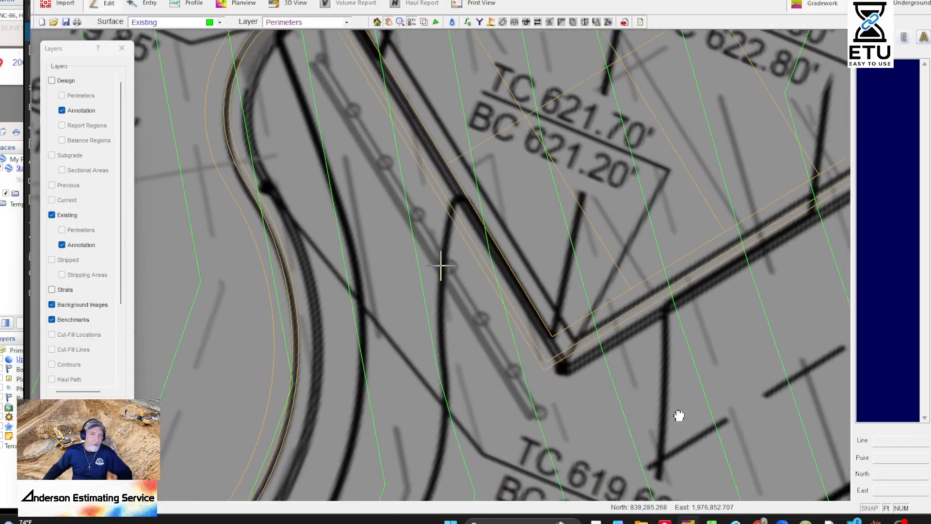
# - Start realigning the plan image by matching the south parking lot's curb corner beside the TC 621.70 label to the Design lines
pyautogui.rightClick(584, 173)
pyautogui.click(623, 254)
pyautogui.scroll(5, 584, 339)
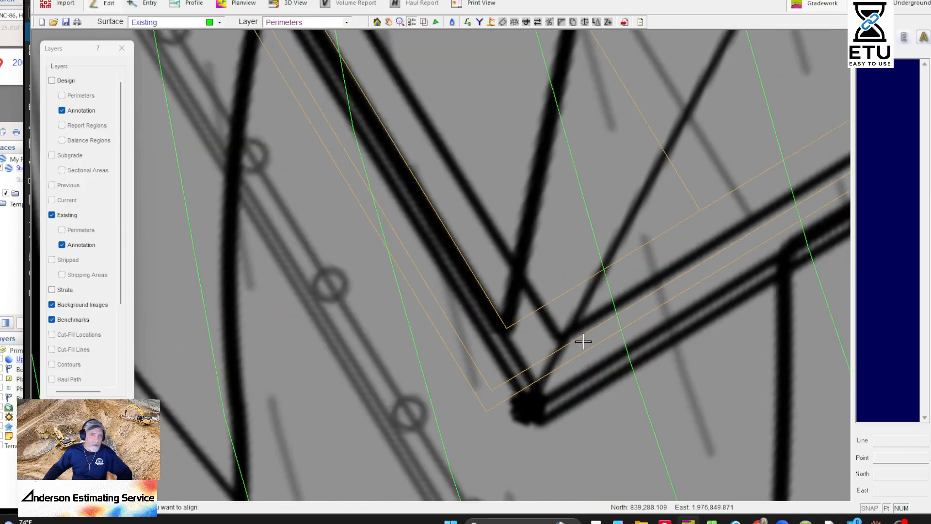
pyautogui.scroll(1, 546, 336)
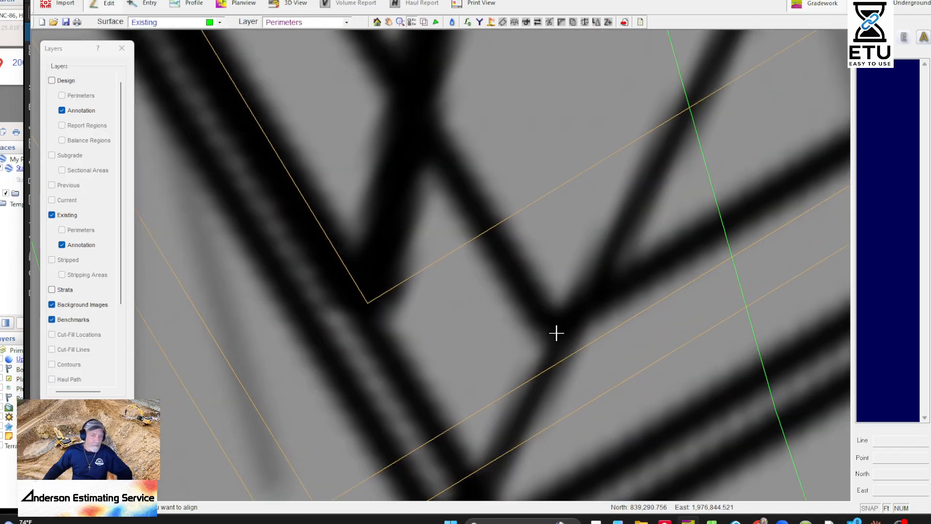
pyautogui.click(558, 331)
pyautogui.click(364, 296)
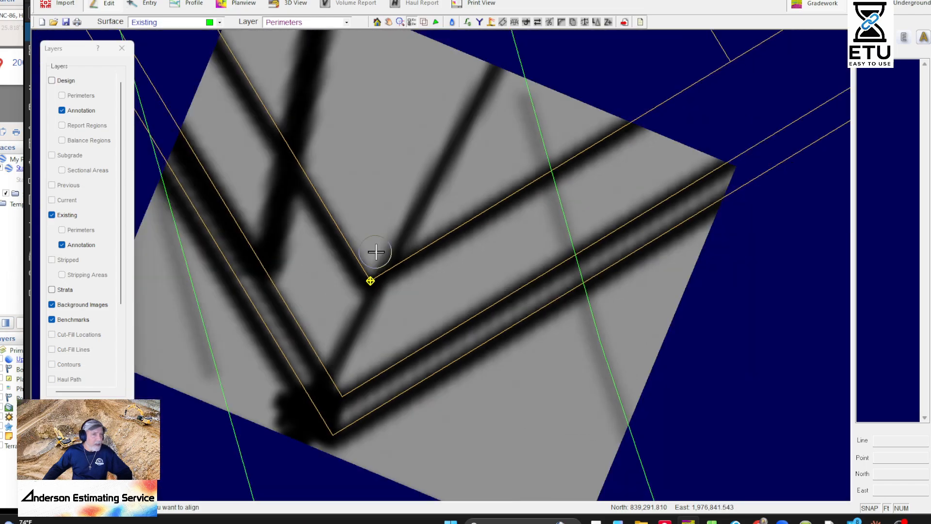
# - Match the curb corner at the northwest end of the north parking lot as the second point and accept the alignment
pyautogui.scroll(-8, 396, 269)
pyautogui.scroll(8, 441, 266)
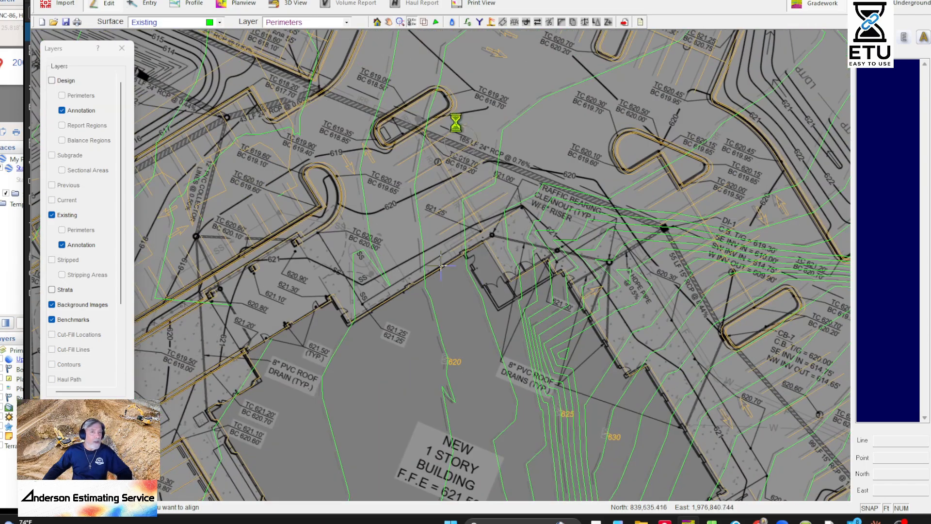
pyautogui.moveTo(456, 122); pyautogui.dragTo(517, 293, button='middle')
pyautogui.moveTo(456, 189); pyautogui.dragTo(646, 260, button='middle')
pyautogui.scroll(3, 646, 261)
pyautogui.moveTo(305, 368); pyautogui.dragTo(640, 313, button='middle')
pyautogui.scroll(3, 640, 312)
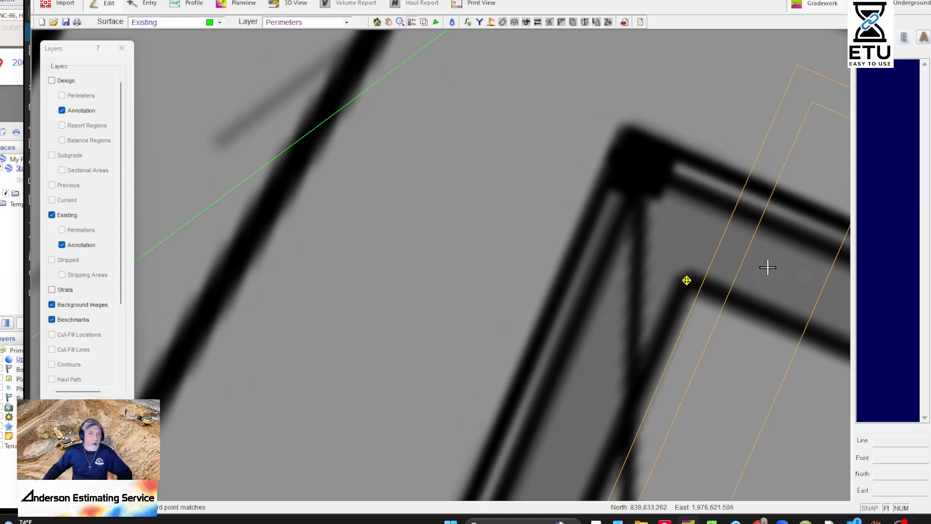
pyautogui.moveTo(765, 270); pyautogui.dragTo(404, 307, button='middle')
pyautogui.click(499, 254)
pyautogui.click(515, 245)
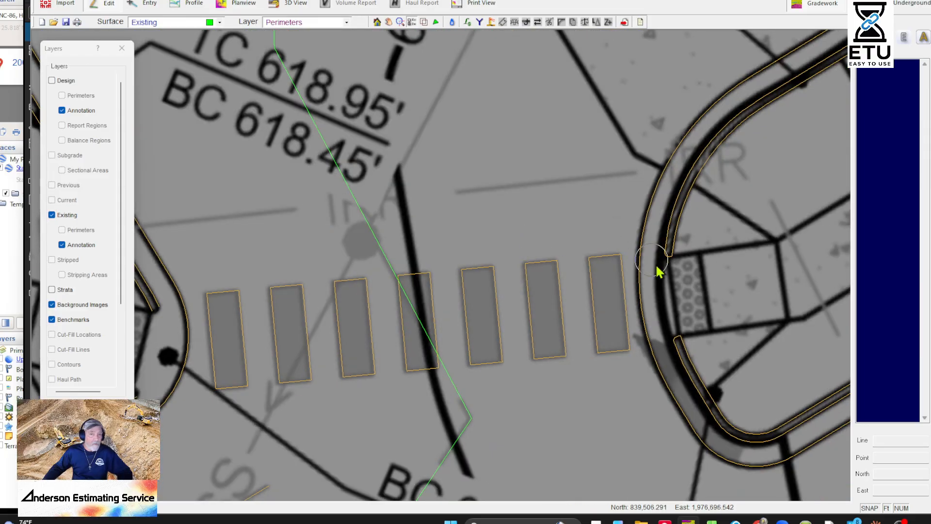
# - Align the plan image once more by matching the top corner of a crosswalk stripe west of the building to its Design line
pyautogui.moveTo(657, 270); pyautogui.dragTo(732, 264, button='middle')
pyautogui.scroll(6, 521, 259)
pyautogui.moveTo(393, 278); pyautogui.dragTo(515, 267, button='middle')
pyautogui.rightClick(623, 179)
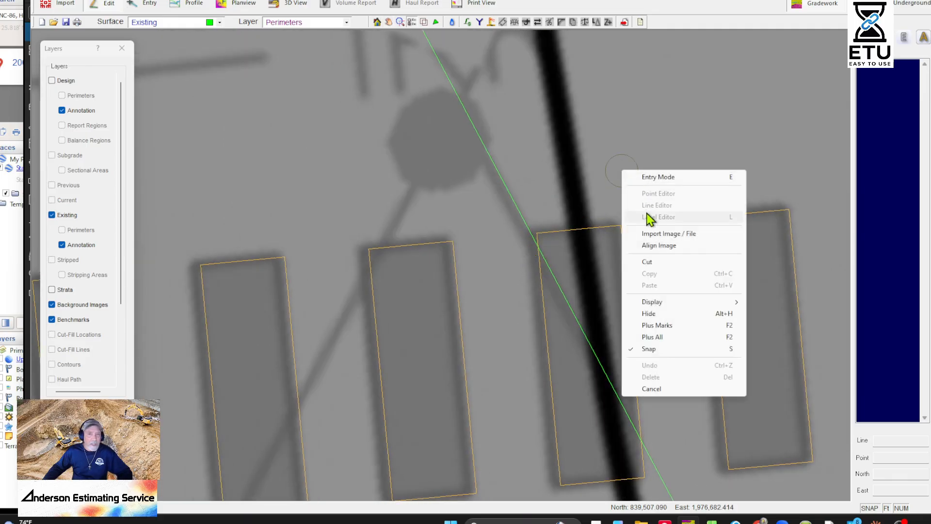
pyautogui.click(650, 246)
pyautogui.scroll(4, 681, 219)
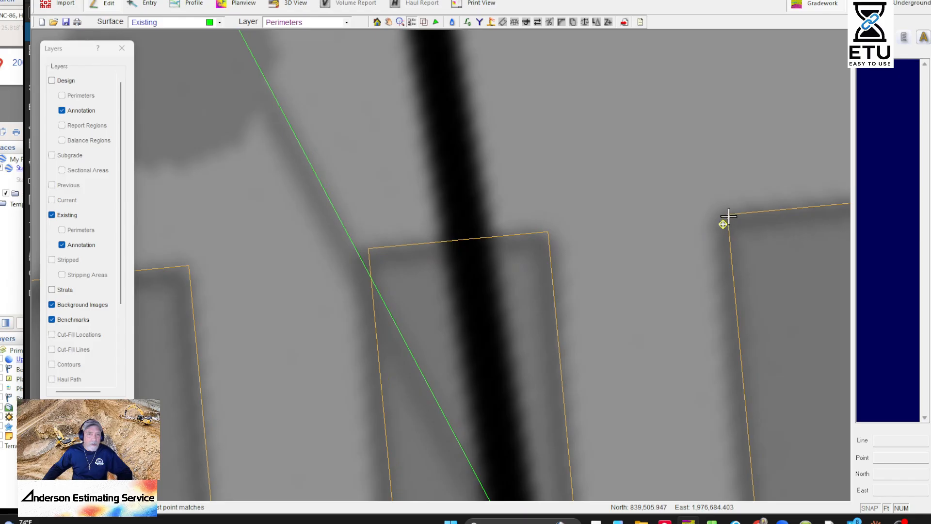
pyautogui.click(729, 216)
# - Look for a second match point at the south end of Hemi Lane and end the image alignment
pyautogui.scroll(-11, 719, 252)
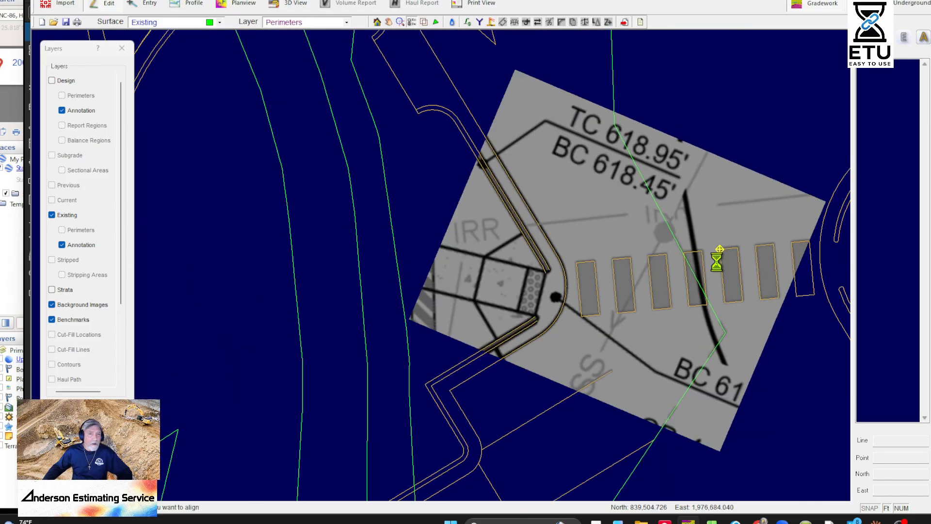
pyautogui.scroll(-4, 720, 249)
pyautogui.moveTo(612, 412); pyautogui.dragTo(692, 32, button='middle')
pyautogui.moveTo(668, 420); pyautogui.dragTo(443, 106, button='middle')
pyautogui.moveTo(627, 390); pyautogui.dragTo(463, 112, button='middle')
pyautogui.moveTo(551, 424); pyautogui.dragTo(632, 230, button='middle')
pyautogui.moveTo(594, 286); pyautogui.dragTo(391, 254, button='middle')
pyautogui.scroll(-2, 394, 223)
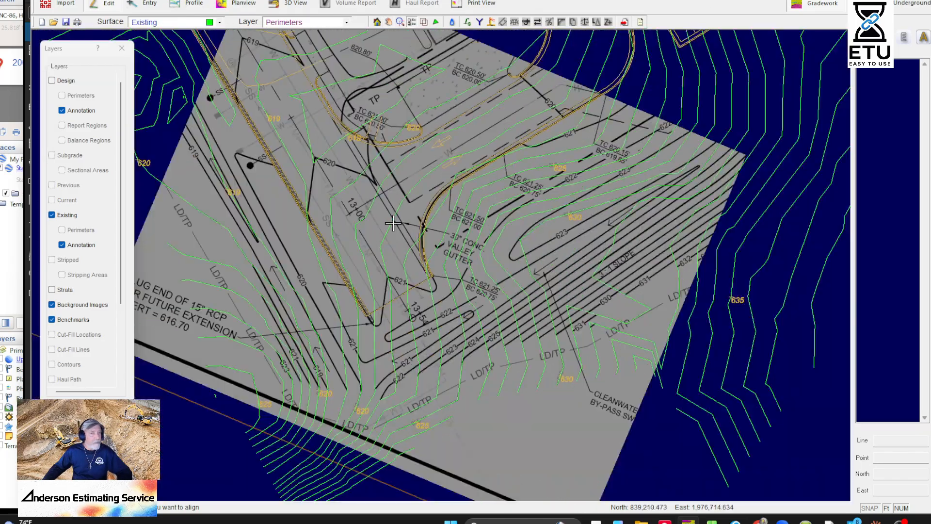
pyautogui.scroll(-2, 393, 223)
pyautogui.moveTo(446, 88); pyautogui.dragTo(576, 228, button='middle')
pyautogui.rightClick(476, 174)
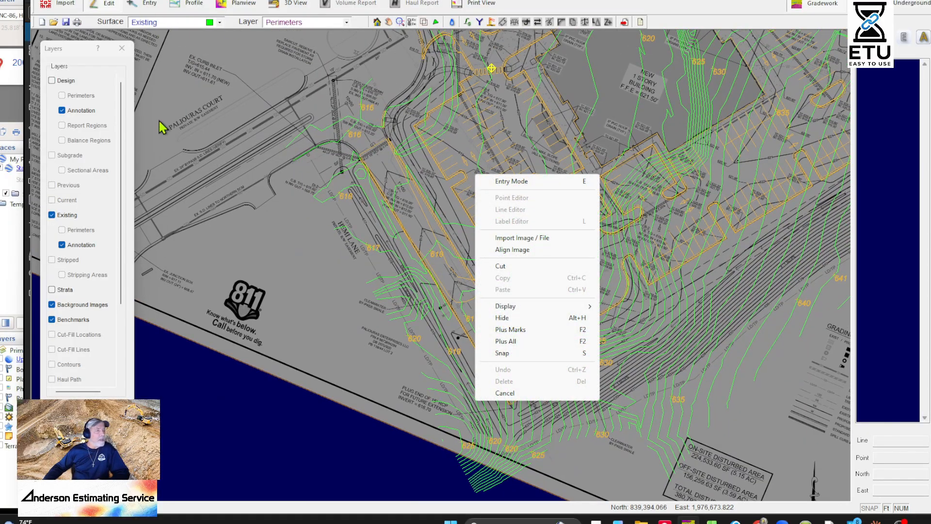
# - Display the Design surface with its Annotation, and hide the Existing surface and its Annotation
pyautogui.click(62, 110)
pyautogui.click(61, 111)
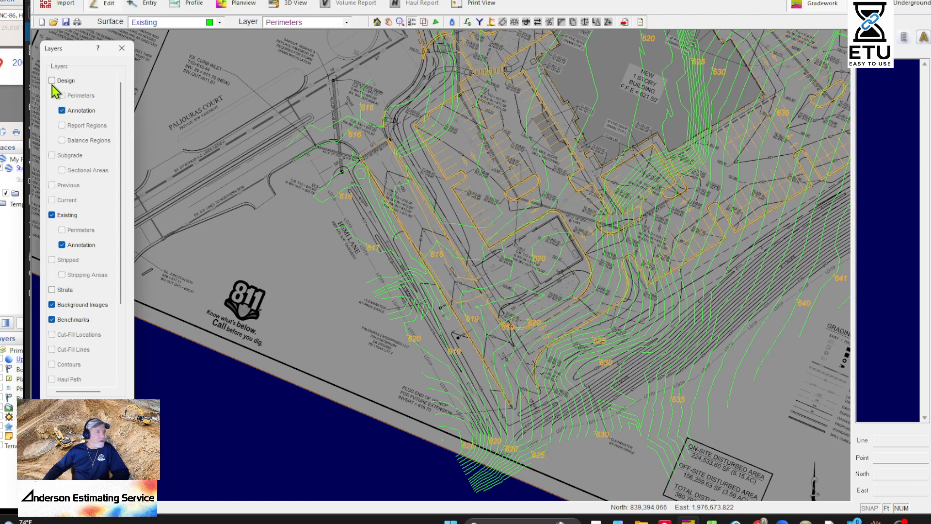
pyautogui.click(51, 82)
pyautogui.click(52, 214)
pyautogui.click(62, 244)
# - Examine the Design contours against the plan image around Hemi Lane, Paliouras Court, the wet pond and the north parking lot
pyautogui.moveTo(448, 295); pyautogui.dragTo(497, 203, button='middle')
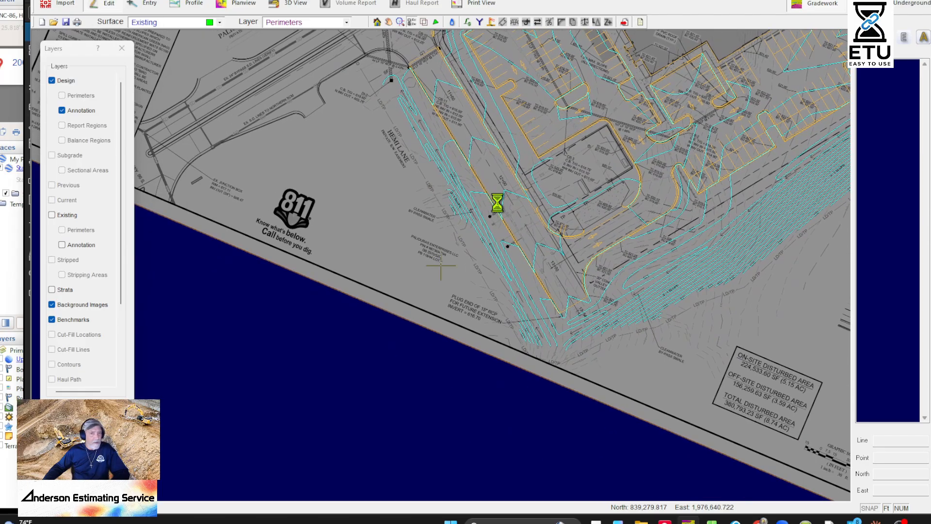
pyautogui.moveTo(376, 118)
pyautogui.mouseDown(button='middle')
pyautogui.moveTo(501, 241)
pyautogui.moveTo(441, 384)
pyautogui.mouseUp(button='middle')
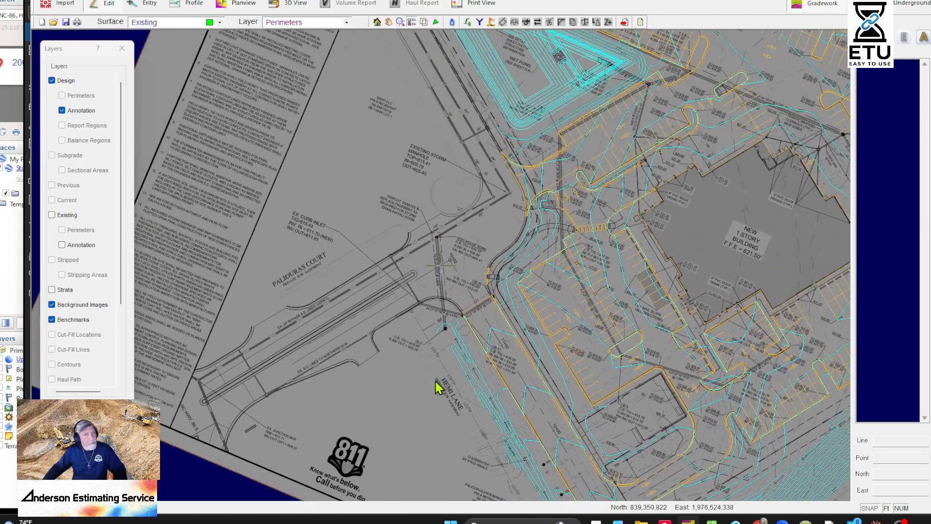
pyautogui.moveTo(413, 288); pyautogui.dragTo(497, 327, button='middle')
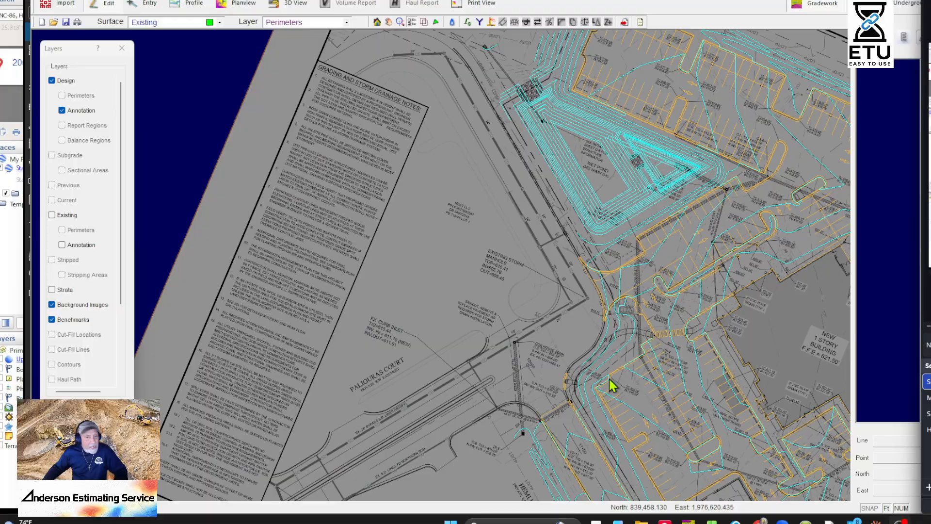
pyautogui.moveTo(612, 385); pyautogui.dragTo(493, 311, button='middle')
pyautogui.moveTo(173, 178); pyautogui.dragTo(433, 452, button='middle')
pyautogui.moveTo(602, 225); pyautogui.dragTo(243, 139, button='middle')
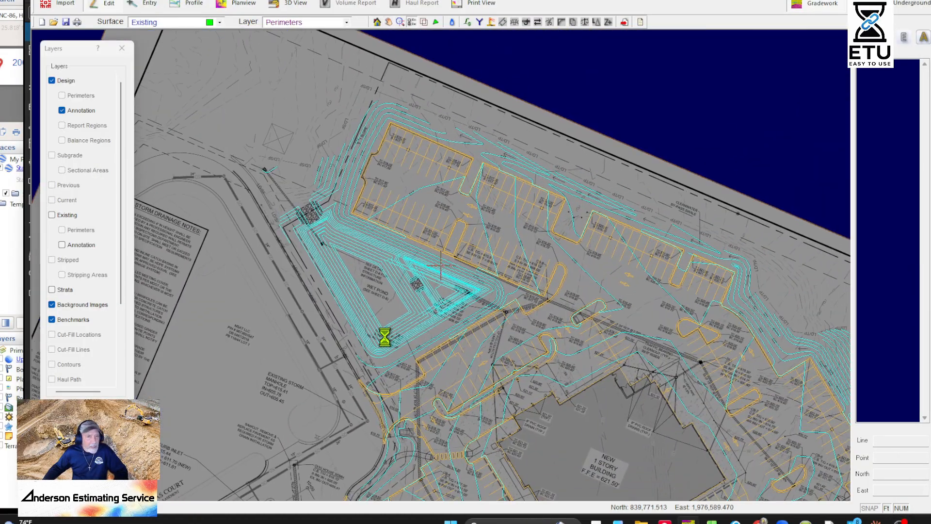
pyautogui.moveTo(384, 333); pyautogui.dragTo(555, 183, button='middle')
pyautogui.moveTo(505, 344); pyautogui.dragTo(478, 302, button='middle')
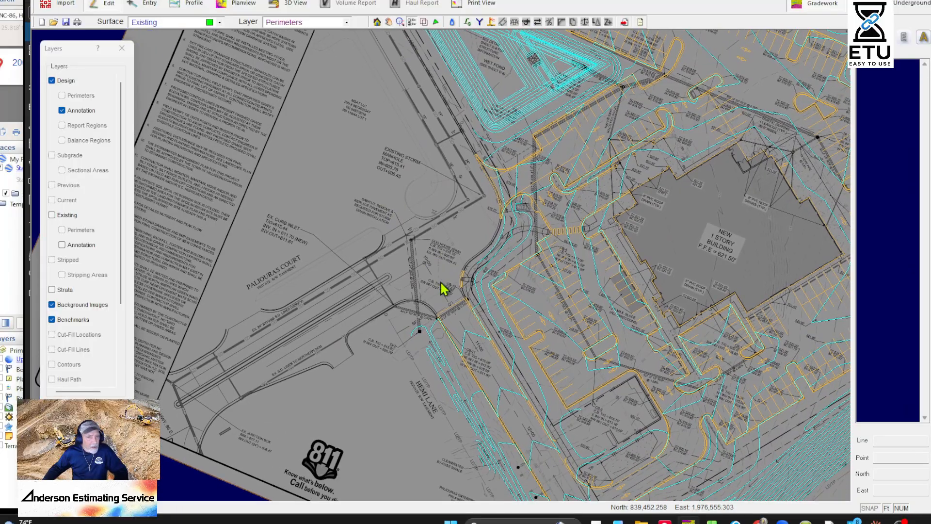
pyautogui.scroll(3, 443, 289)
pyautogui.moveTo(460, 333); pyautogui.dragTo(536, 295, button='middle')
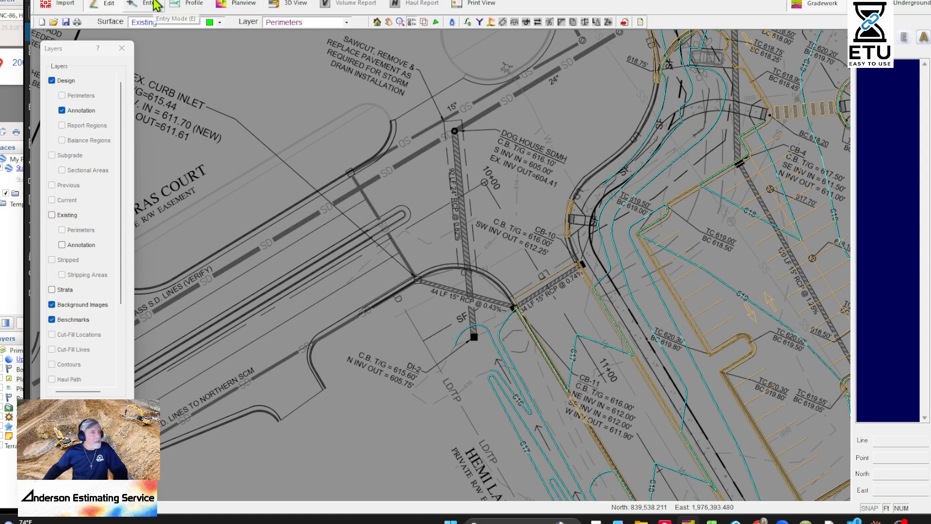
# - Start a perimeter line on the Existing surface from the Paliouras Court curb south of the curb inlet toward the site entrance
pyautogui.click(156, 5)
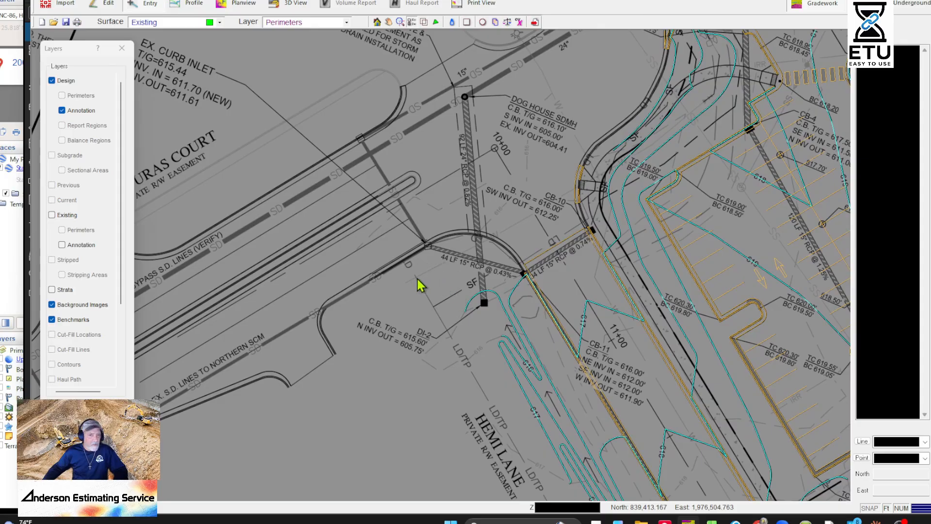
pyautogui.click(385, 273)
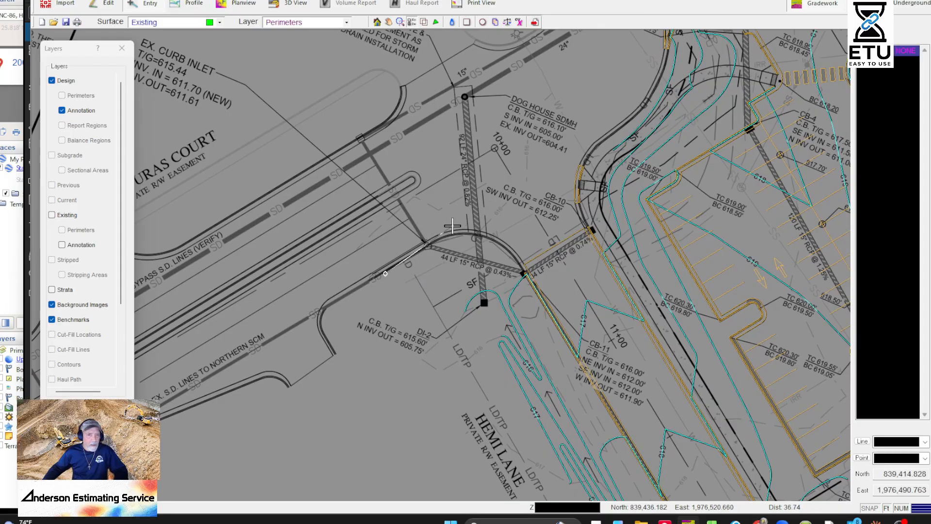
pyautogui.click(422, 241)
pyautogui.moveTo(568, 180); pyautogui.dragTo(432, 343, button='middle')
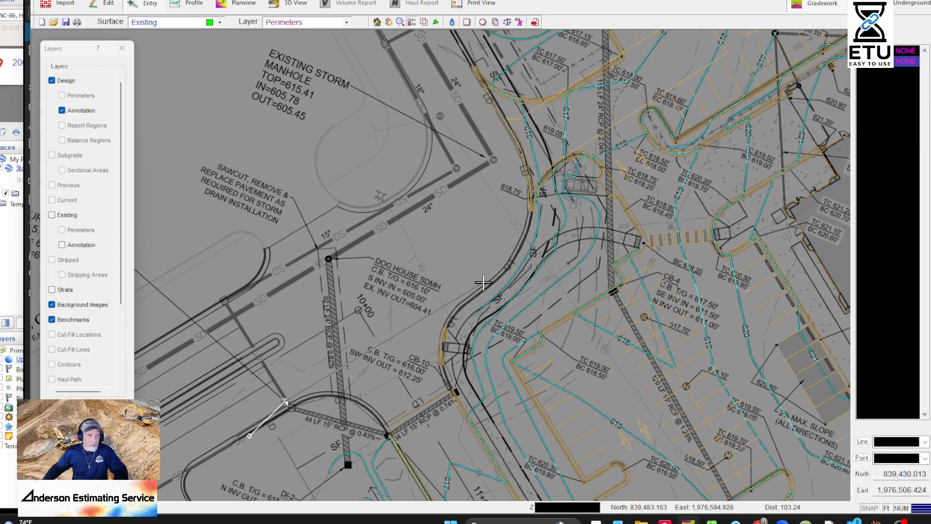
pyautogui.click(477, 268)
pyautogui.click(510, 222)
# - Continue the perimeter northwest past the existing storm manhole, keeping just outside the road west of the wet pond
pyautogui.moveTo(516, 166); pyautogui.dragTo(498, 348, button='middle')
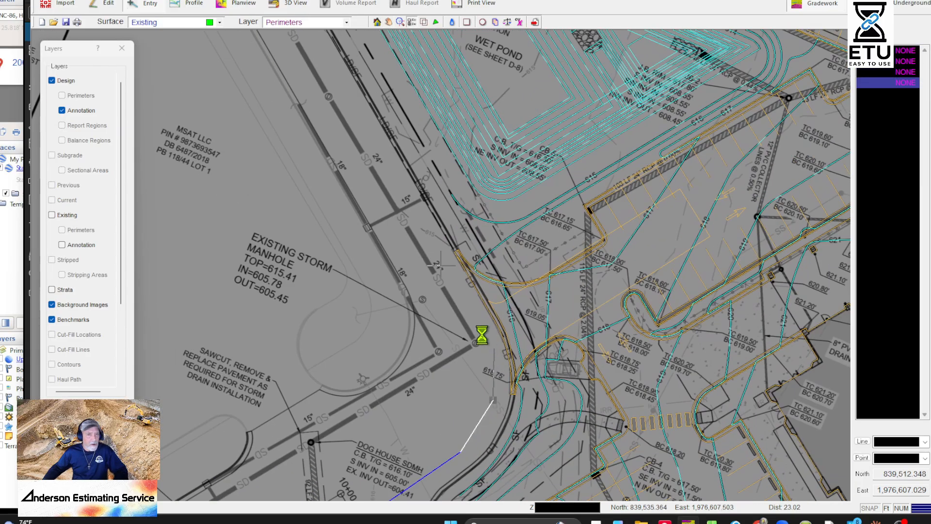
pyautogui.click(474, 327)
pyautogui.click(431, 240)
pyautogui.moveTo(410, 204); pyautogui.dragTo(516, 439, button='middle')
pyautogui.moveTo(410, 224); pyautogui.dragTo(495, 386, button='middle')
pyautogui.click(477, 367)
# - Carry the perimeter around the northwest corner, outside the pond outlet and up to the site's north edge
pyautogui.scroll(3, 523, 340)
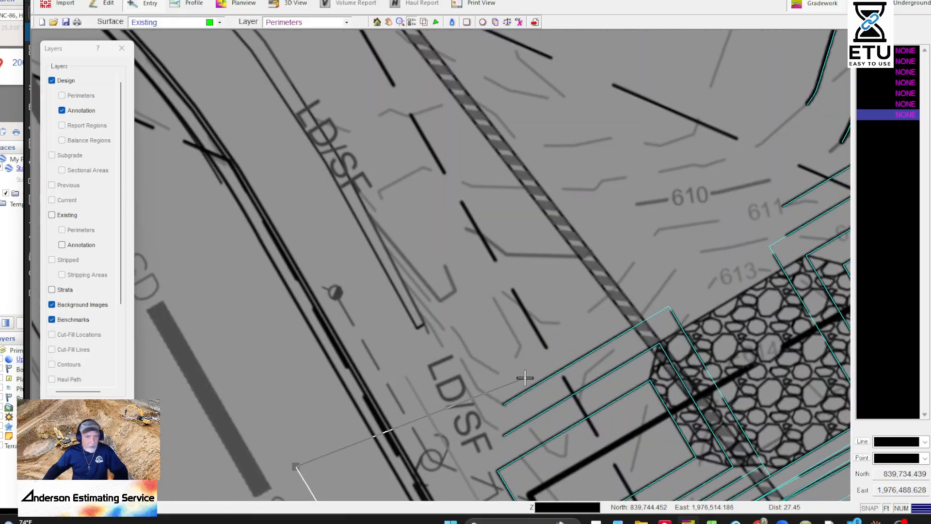
pyautogui.scroll(-5, 460, 307)
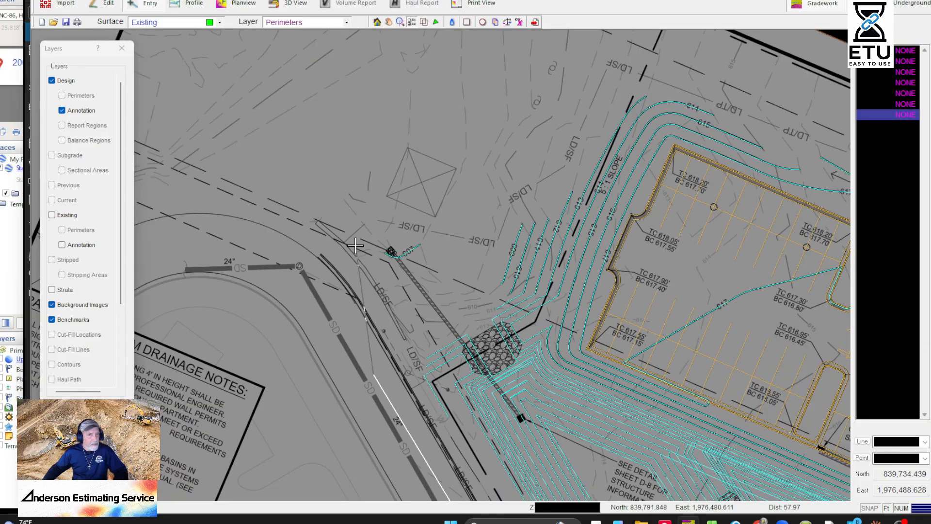
pyautogui.click(356, 245)
pyautogui.moveTo(396, 242); pyautogui.dragTo(416, 416, button='middle')
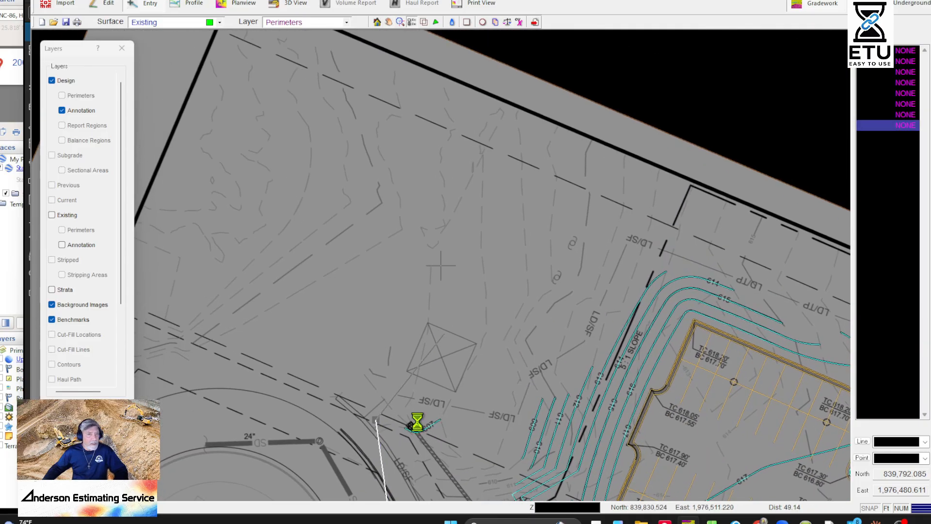
pyautogui.click(416, 322)
pyautogui.moveTo(416, 323); pyautogui.dragTo(427, 255, button='middle')
pyautogui.click(427, 255)
# - Extend the perimeter east along the north edge, outside the parking lot contours and the clean water bypass swale
pyautogui.moveTo(519, 275); pyautogui.dragTo(447, 238, button='middle')
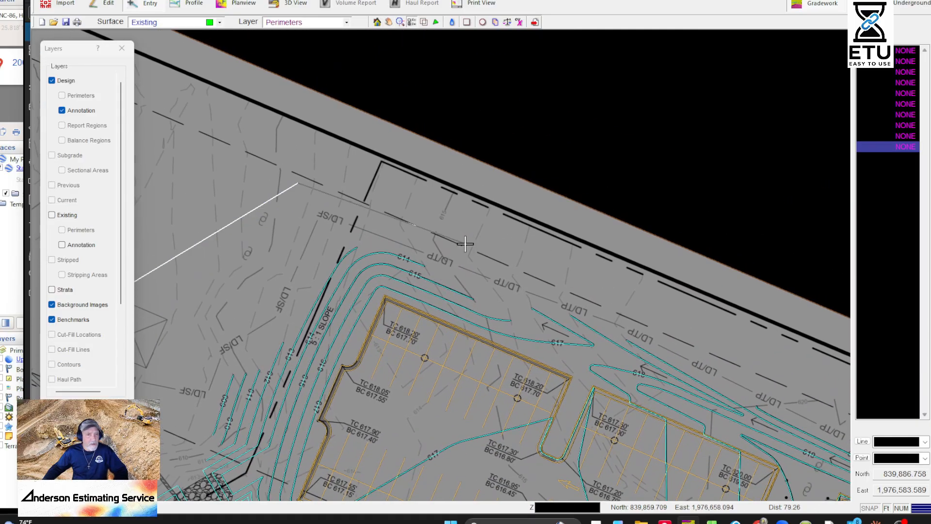
pyautogui.click(465, 243)
pyautogui.moveTo(787, 362); pyautogui.dragTo(335, 173, button='middle')
pyautogui.click(497, 246)
pyautogui.moveTo(732, 416); pyautogui.dragTo(495, 249, button='middle')
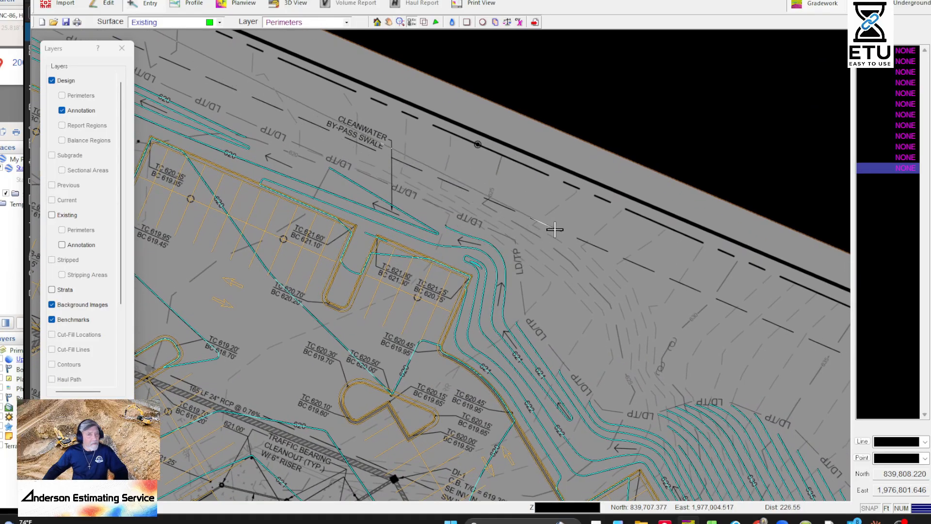
pyautogui.click(524, 225)
pyautogui.moveTo(525, 224); pyautogui.dragTo(395, 158, button='middle')
pyautogui.click(397, 181)
# - Bring the perimeter around the northeast corner and down the outside of the eastern slope contours
pyautogui.moveTo(449, 234); pyautogui.dragTo(401, 86, button='middle')
pyautogui.click(469, 79)
pyautogui.click(600, 142)
pyautogui.moveTo(670, 251); pyautogui.dragTo(483, 158, button='middle')
pyautogui.click(512, 148)
pyautogui.moveTo(621, 421); pyautogui.dragTo(439, 80, button='middle')
pyautogui.click(415, 140)
pyautogui.click(405, 113)
# - Turn the perimeter southwest around the southeast slope, between the LD/TP line and the title block
pyautogui.moveTo(404, 116); pyautogui.dragTo(484, 131, button='middle')
pyautogui.click(484, 131)
pyautogui.moveTo(437, 194); pyautogui.dragTo(509, 92, button='middle')
pyautogui.click(439, 118)
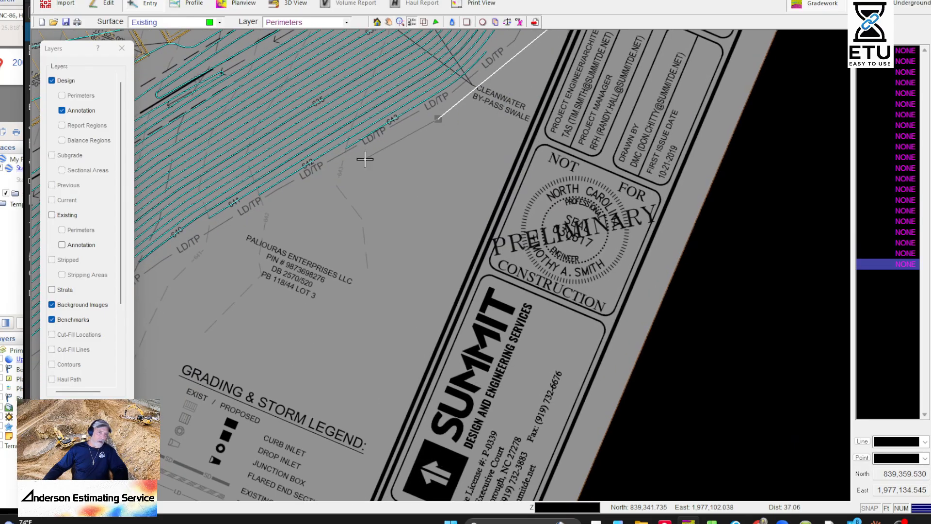
pyautogui.moveTo(409, 139); pyautogui.dragTo(611, 61, button='middle')
pyautogui.click(376, 208)
pyautogui.moveTo(351, 243); pyautogui.dragTo(461, 92, button='middle')
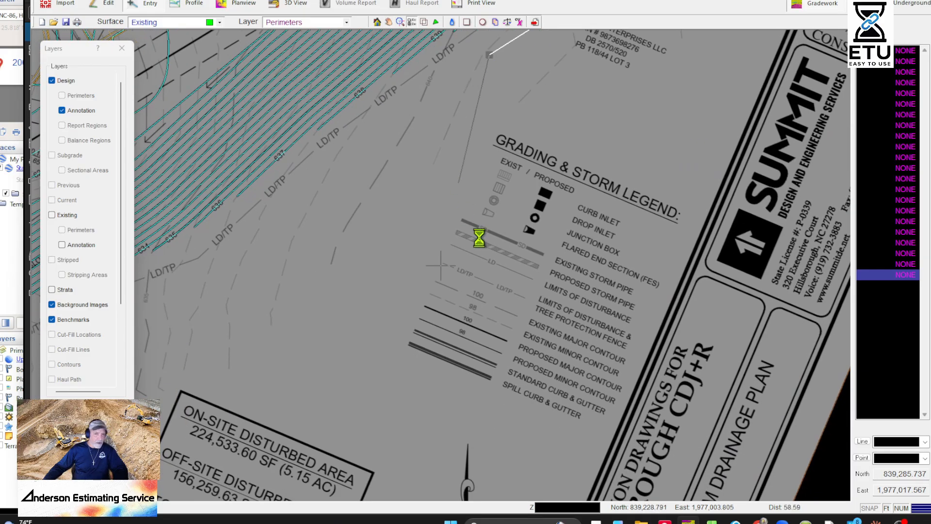
# - Continue the perimeter southwest past the Grading & Storm Legend, outside the southern slope contours toward the end of Hemi Lane
pyautogui.scroll(2, 458, 340)
pyautogui.scroll(-1, 452, 323)
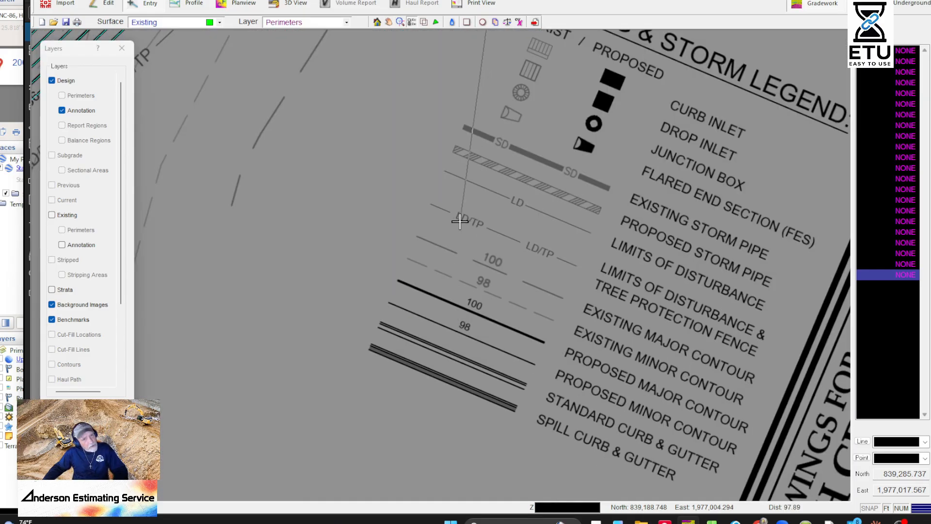
pyautogui.moveTo(435, 120); pyautogui.dragTo(458, 422, button='middle')
pyautogui.moveTo(359, 268); pyautogui.dragTo(453, 268, button='middle')
pyautogui.click(366, 338)
pyautogui.moveTo(320, 385); pyautogui.dragTo(457, 203, button='middle')
pyautogui.moveTo(281, 410); pyautogui.dragTo(473, 251, button='middle')
pyautogui.click(456, 206)
pyautogui.click(244, 252)
pyautogui.moveTo(200, 322); pyautogui.dragTo(596, 151, button='middle')
pyautogui.click(480, 195)
# - Wrap the perimeter around the south tip, run it up the west side of Hemi Lane and close it at its starting point
pyautogui.moveTo(318, 230); pyautogui.dragTo(646, 270, button='middle')
pyautogui.click(534, 348)
pyautogui.moveTo(386, 339); pyautogui.dragTo(701, 373, button='middle')
pyautogui.click(588, 320)
pyautogui.moveTo(514, 253); pyautogui.dragTo(661, 369, button='middle')
pyautogui.click(668, 268)
pyautogui.moveTo(655, 333); pyautogui.dragTo(701, 430, button='middle')
pyautogui.scroll(-2, 700, 431)
pyautogui.click(604, 286)
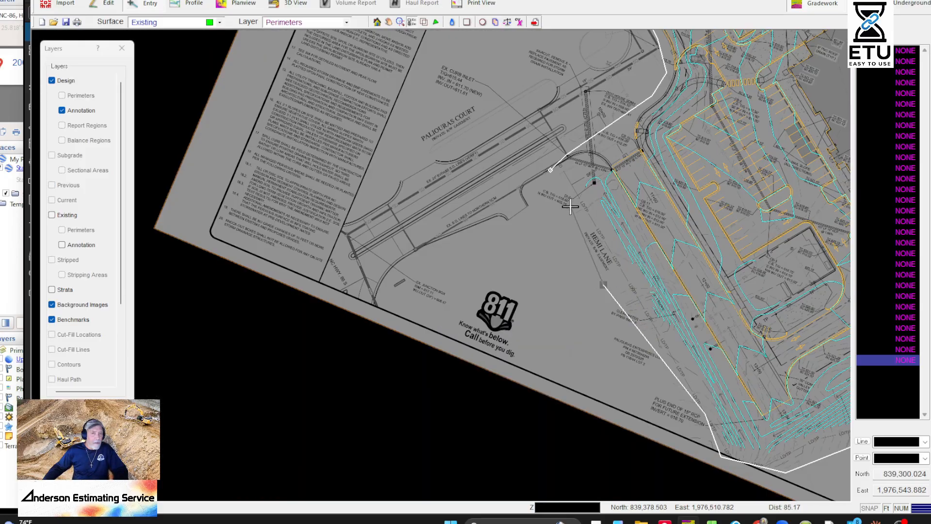
pyautogui.click(561, 191)
pyautogui.click(549, 170)
# - Make Data Lines the active layer of the Existing surface and bring the contours northwest of the site into view
pyautogui.moveTo(776, 196); pyautogui.dragTo(456, 254, button='middle')
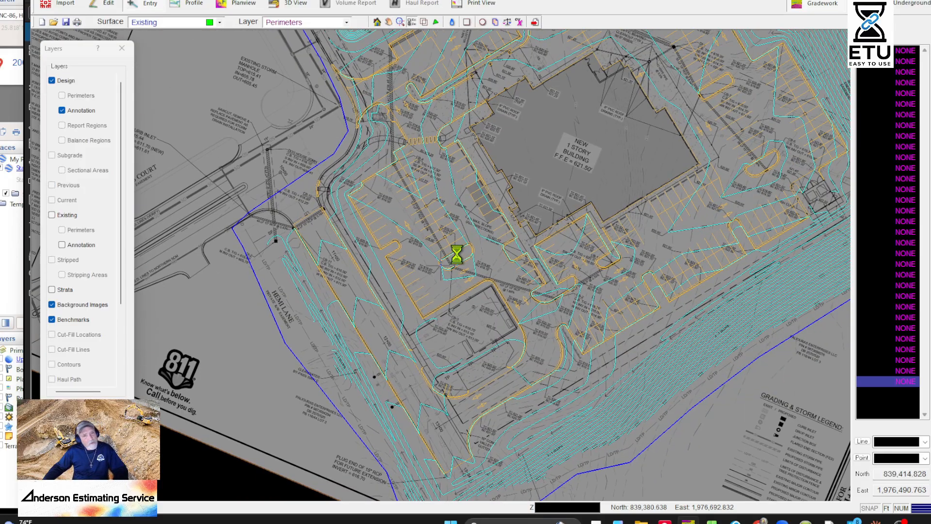
pyautogui.scroll(-2, 576, 197)
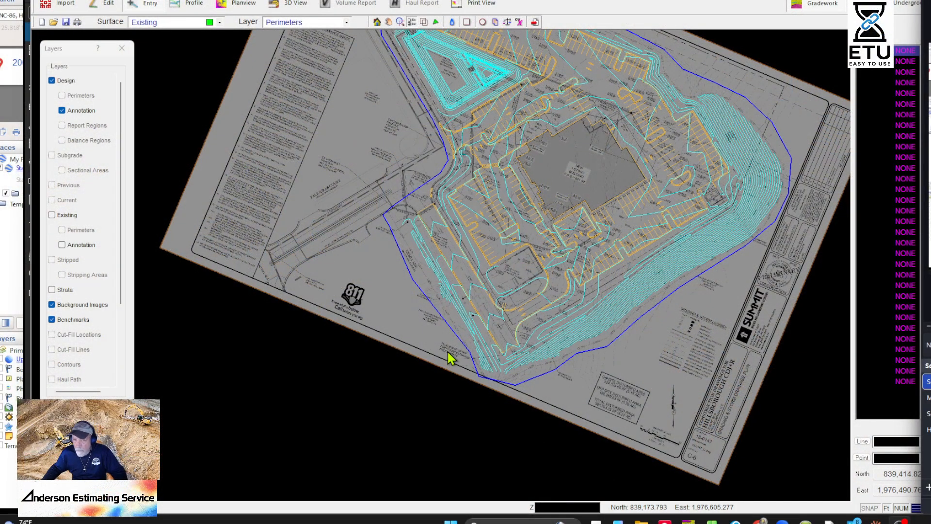
pyautogui.moveTo(541, 187); pyautogui.dragTo(560, 307, button='middle')
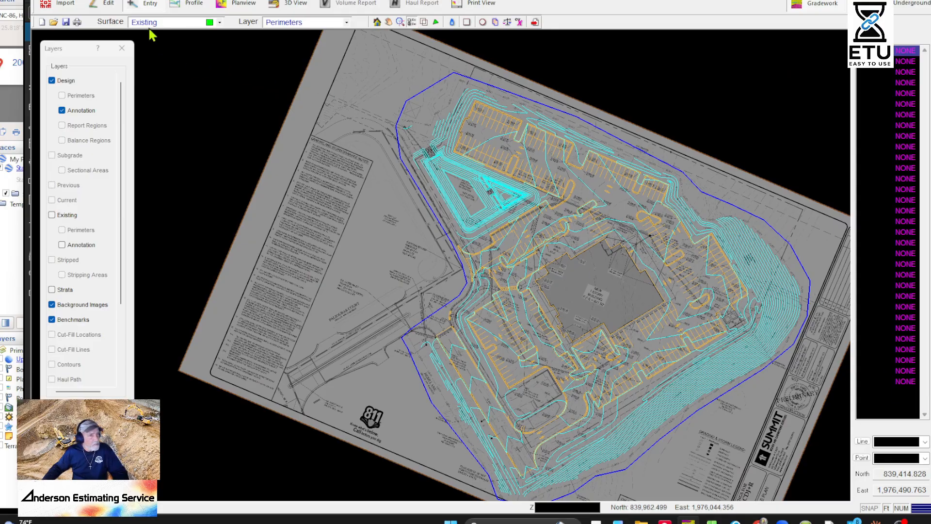
pyautogui.click(291, 22)
pyautogui.scroll(1, 291, 39)
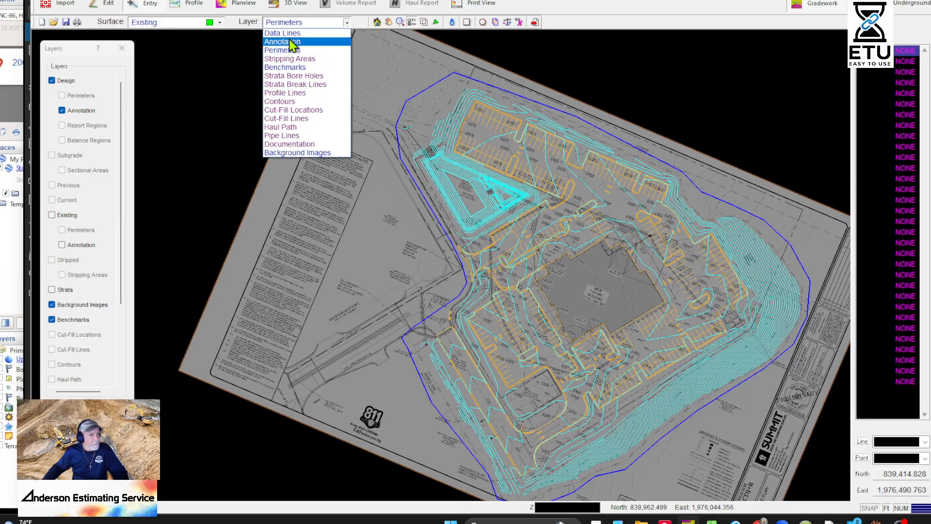
pyautogui.click(287, 32)
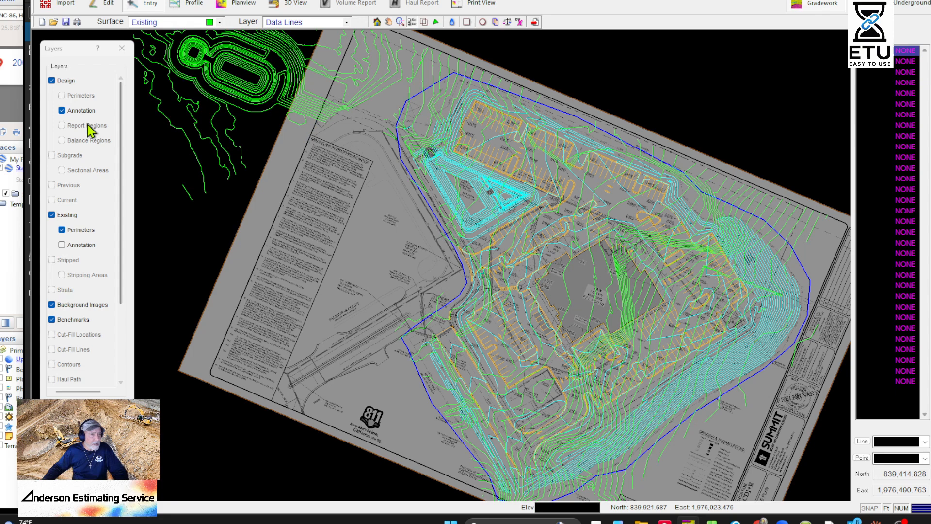
pyautogui.moveTo(203, 114)
pyautogui.mouseDown(button='middle')
pyautogui.moveTo(349, 278)
pyautogui.moveTo(370, 338)
pyautogui.mouseUp(button='middle')
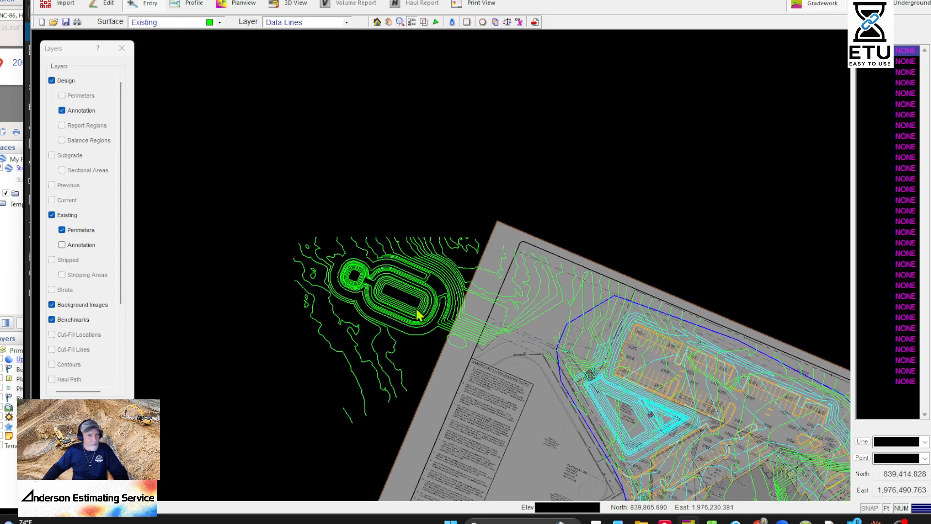
pyautogui.moveTo(474, 349); pyautogui.dragTo(552, 274, button='middle')
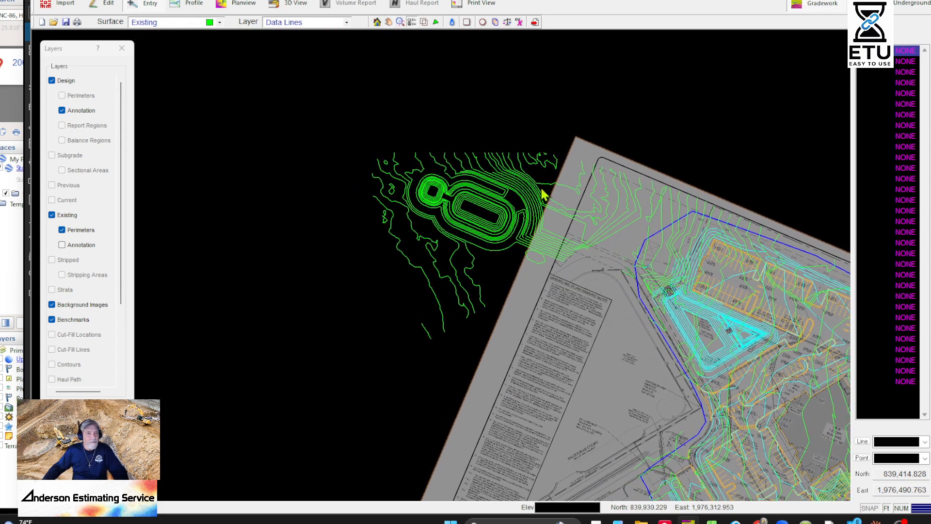
# - Compare the Design surface with the Existing surface by activating each in turn, ending on Existing
pyautogui.moveTo(473, 220); pyautogui.dragTo(396, 256, button='middle')
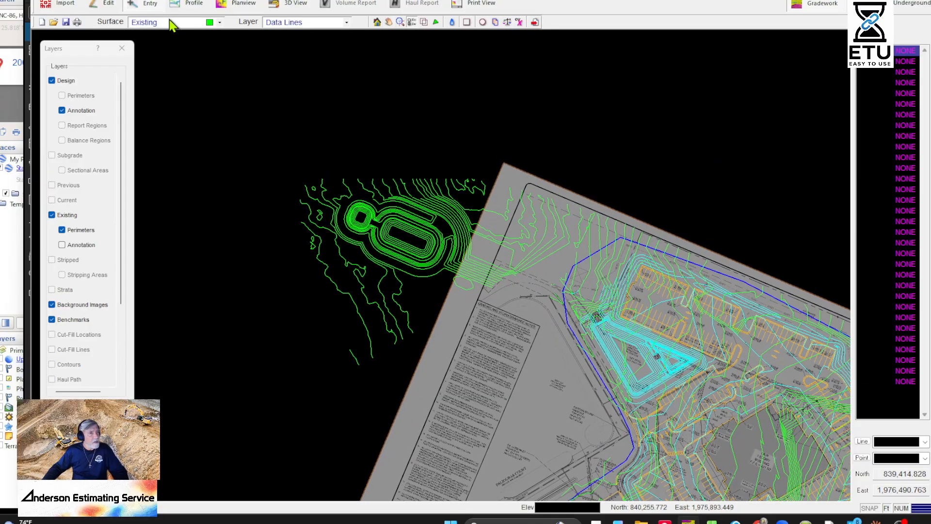
pyautogui.click(156, 42)
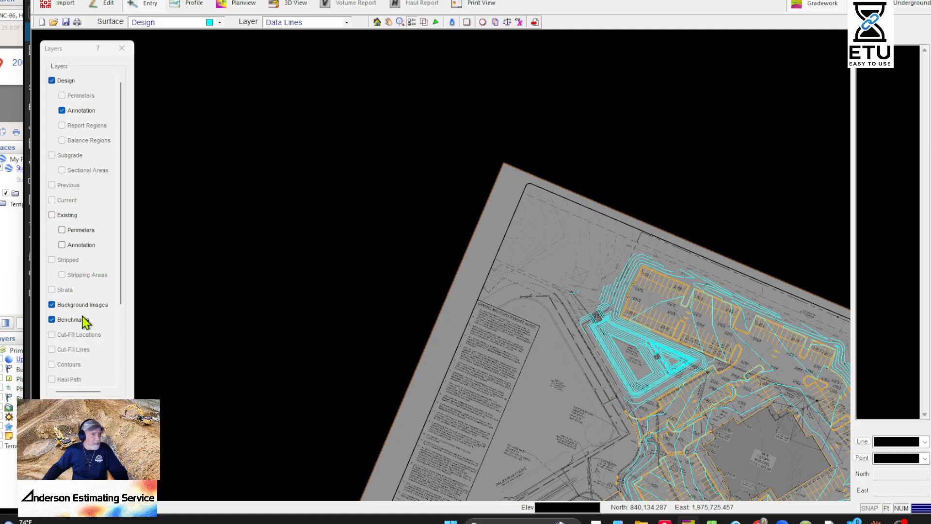
pyautogui.click(171, 22)
pyautogui.click(164, 36)
pyautogui.moveTo(473, 432); pyautogui.dragTo(255, 234, button='middle')
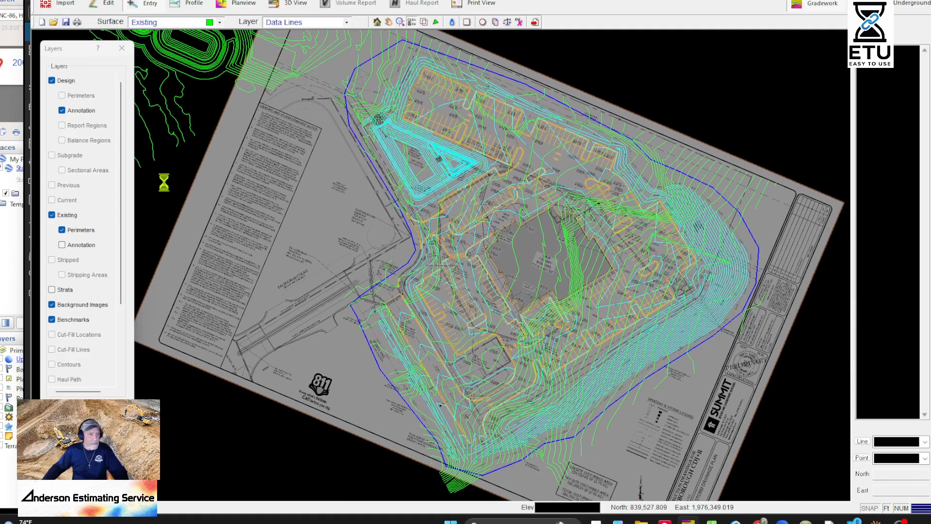
# - Hide the Design surface, its annotation and the background plan image, leaving the Existing contours and perimeter
pyautogui.click(51, 81)
pyautogui.click(62, 110)
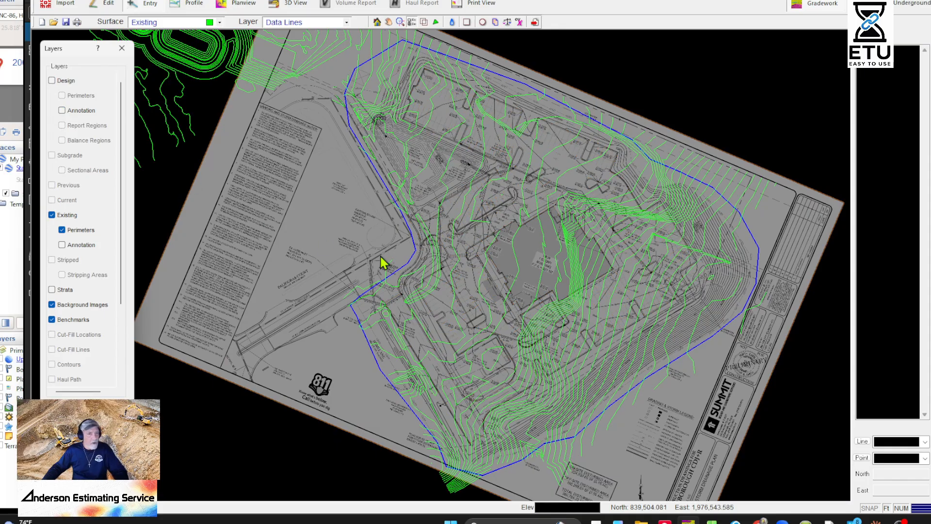
pyautogui.press('i')
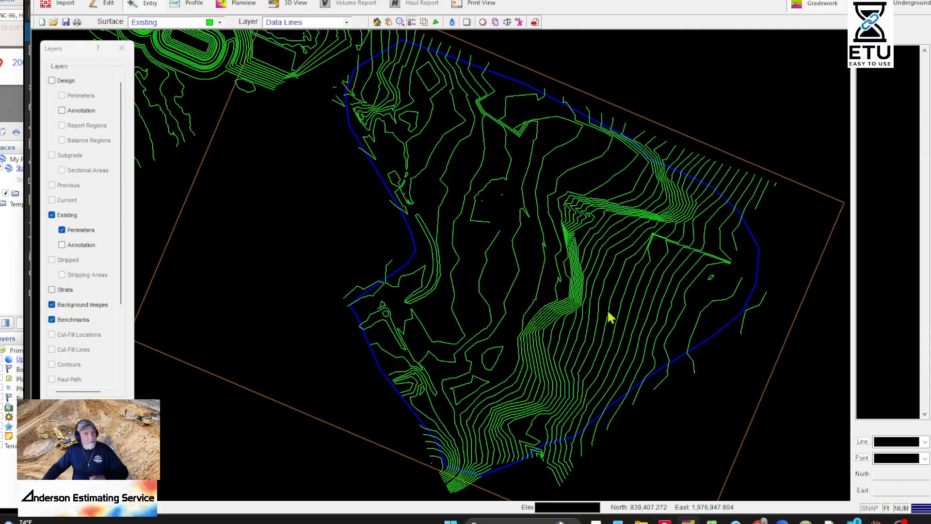
# - Hide the Existing surface's perimeters so the contours along the site's northeastern edge can be worked on
pyautogui.moveTo(502, 376); pyautogui.dragTo(636, 380, button='middle')
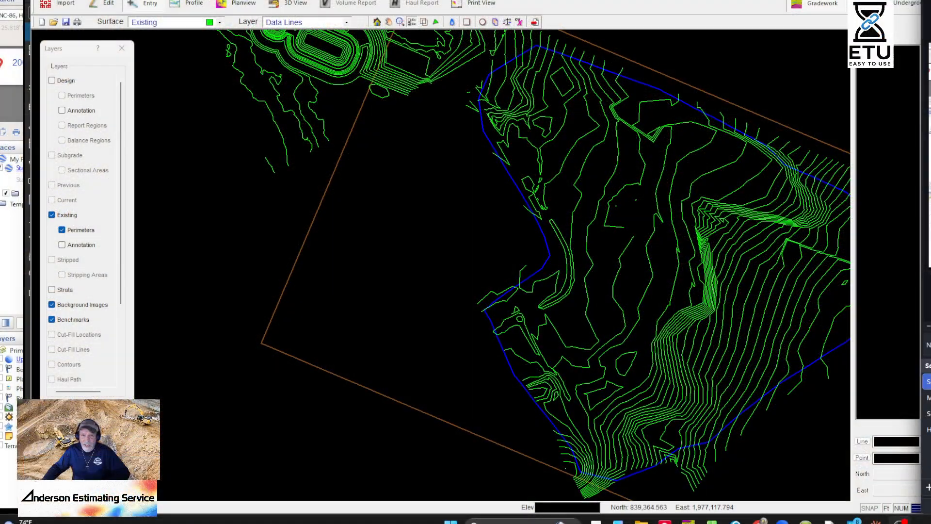
pyautogui.moveTo(672, 195); pyautogui.dragTo(609, 214, button='middle')
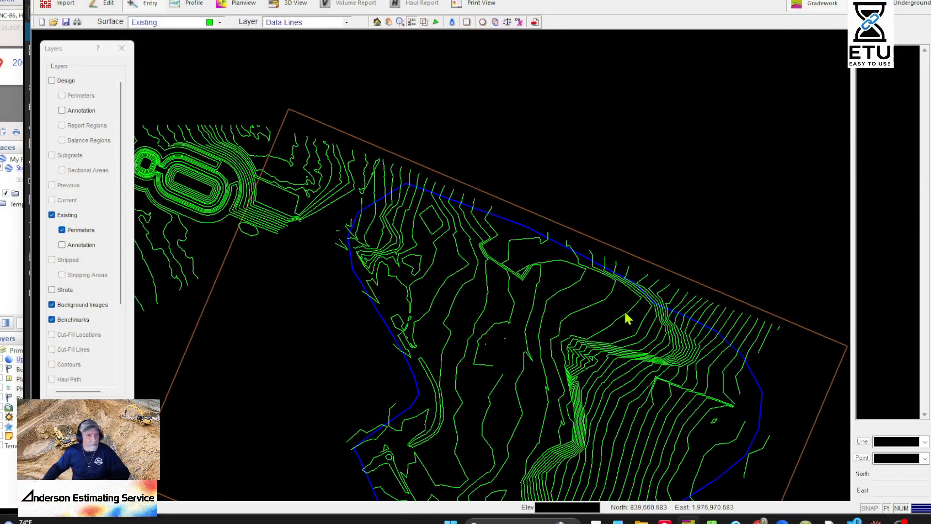
pyautogui.scroll(5, 636, 316)
pyautogui.moveTo(720, 414); pyautogui.dragTo(506, 268, button='middle')
pyautogui.moveTo(613, 374); pyautogui.dragTo(539, 392, button='middle')
pyautogui.moveTo(449, 191); pyautogui.dragTo(642, 405, button='middle')
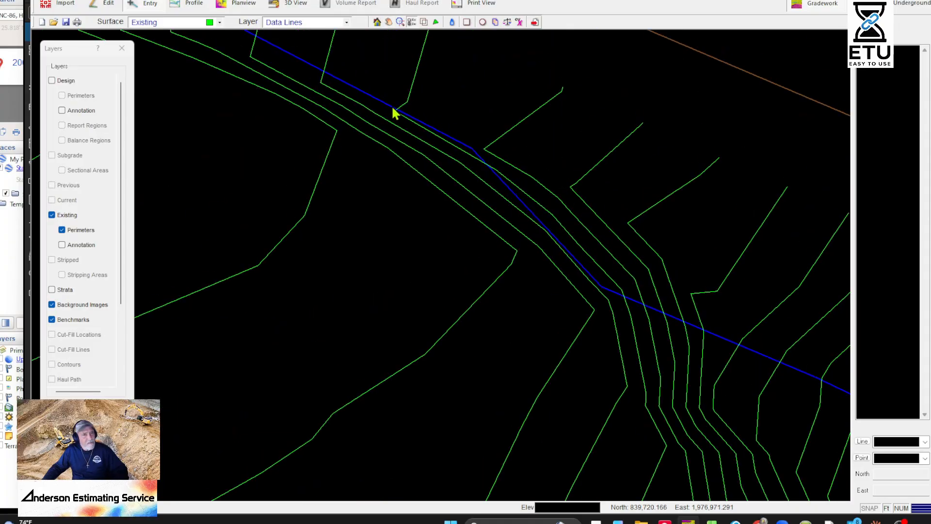
pyautogui.click(62, 231)
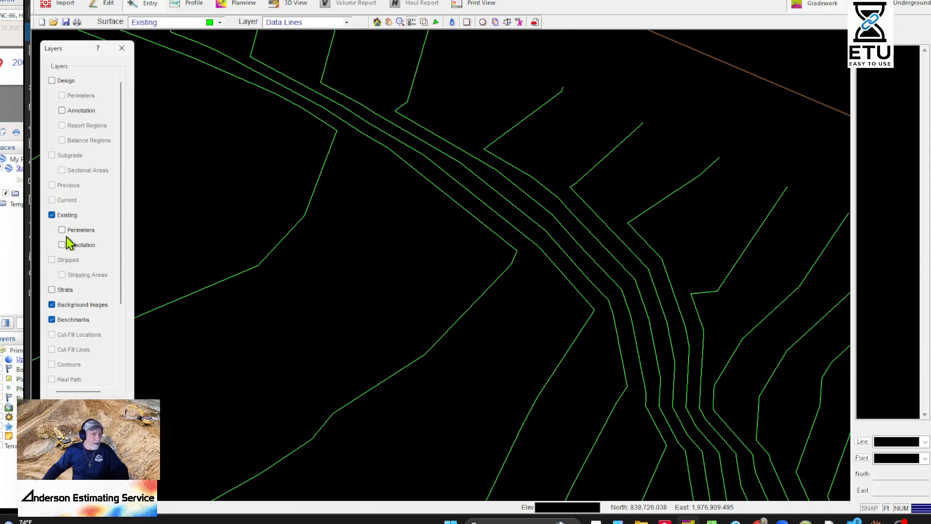
# - With point snapping on, draw an Existing data line along the northern slope edge, joining the 620, 621 and 622 contours
pyautogui.moveTo(397, 167); pyautogui.dragTo(466, 258, button='middle')
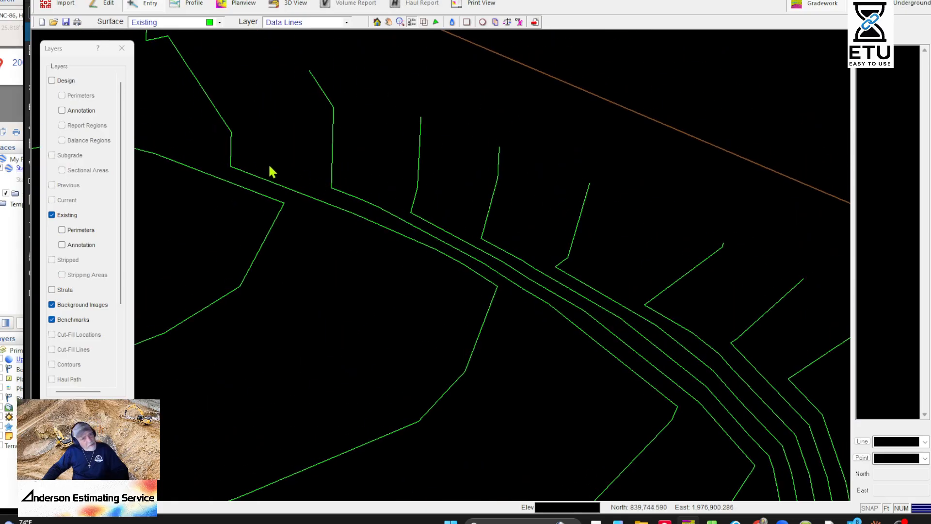
pyautogui.moveTo(193, 169); pyautogui.dragTo(511, 273, button='middle')
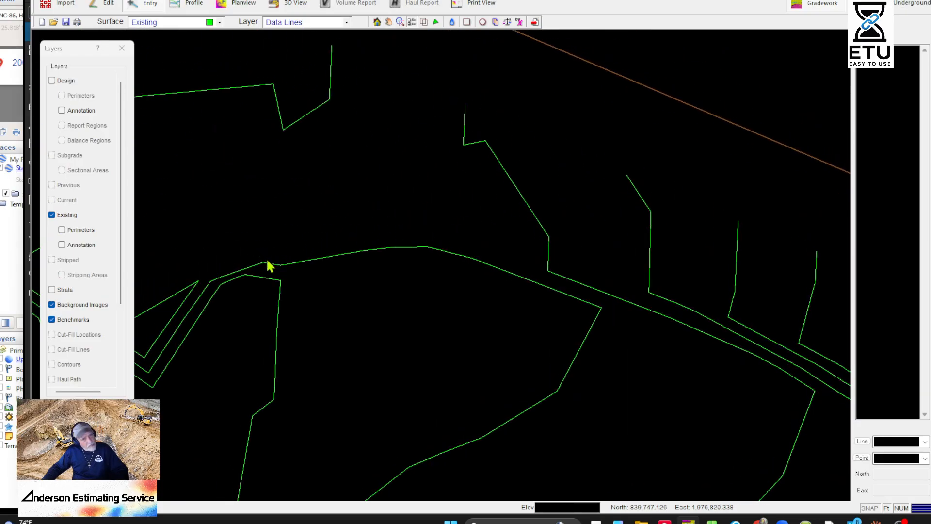
pyautogui.moveTo(542, 306); pyautogui.dragTo(405, 226, button='middle')
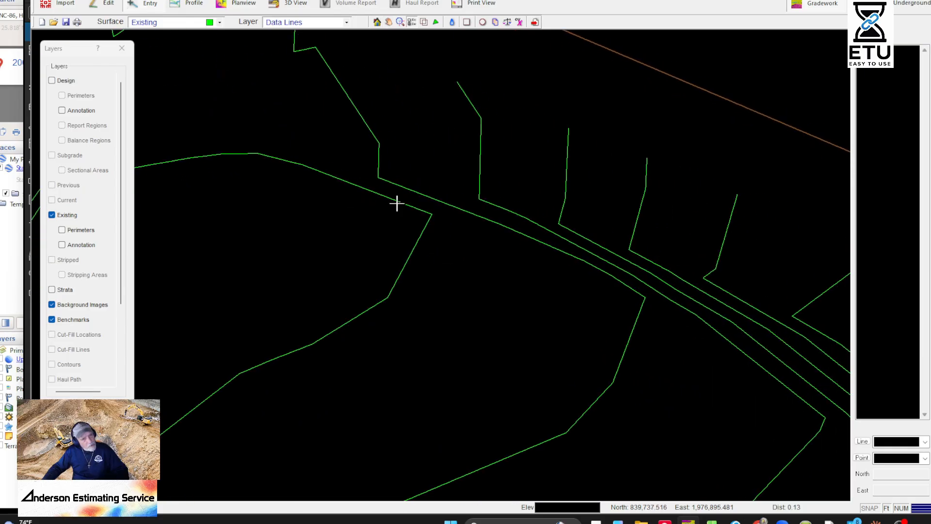
pyautogui.click(397, 203)
pyautogui.press('Escape')
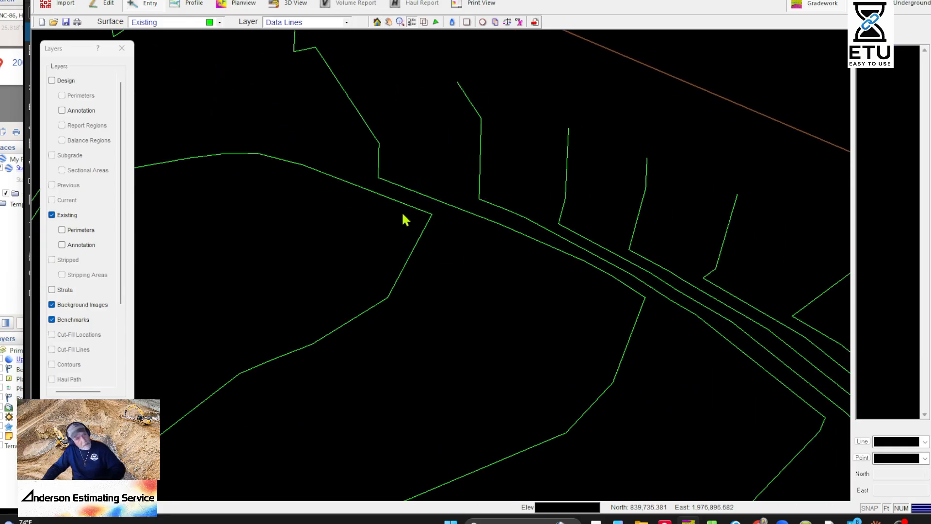
pyautogui.press('s')
pyautogui.moveTo(303, 198); pyautogui.dragTo(524, 264, button='middle')
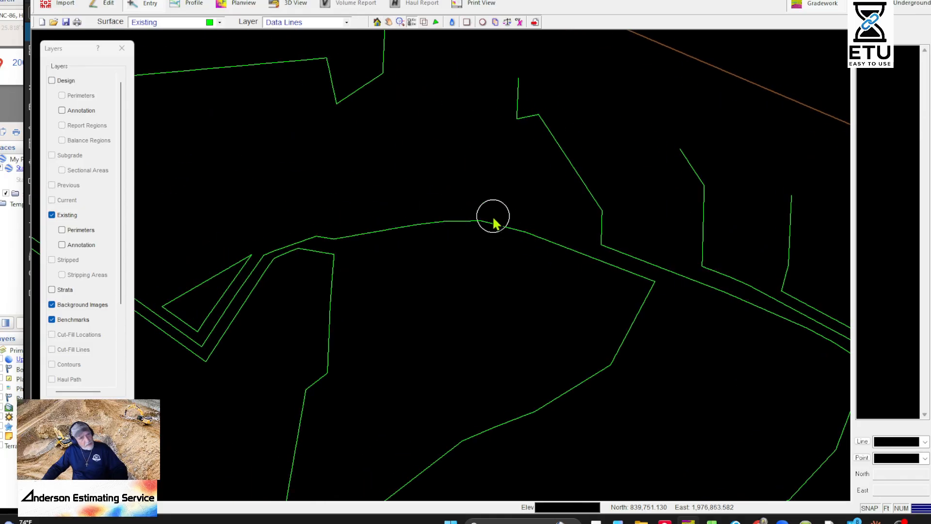
pyautogui.click(478, 220)
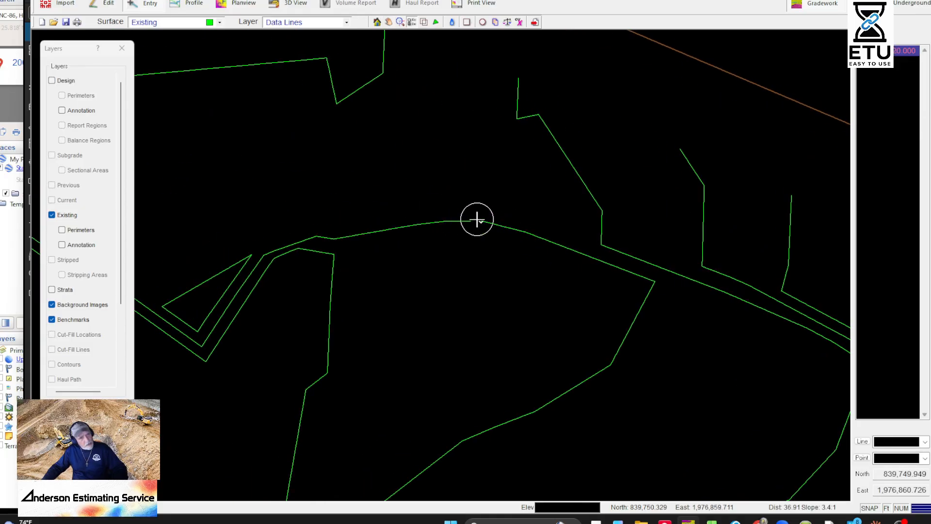
pyautogui.click(602, 242)
pyautogui.moveTo(624, 248); pyautogui.dragTo(437, 235, button='middle')
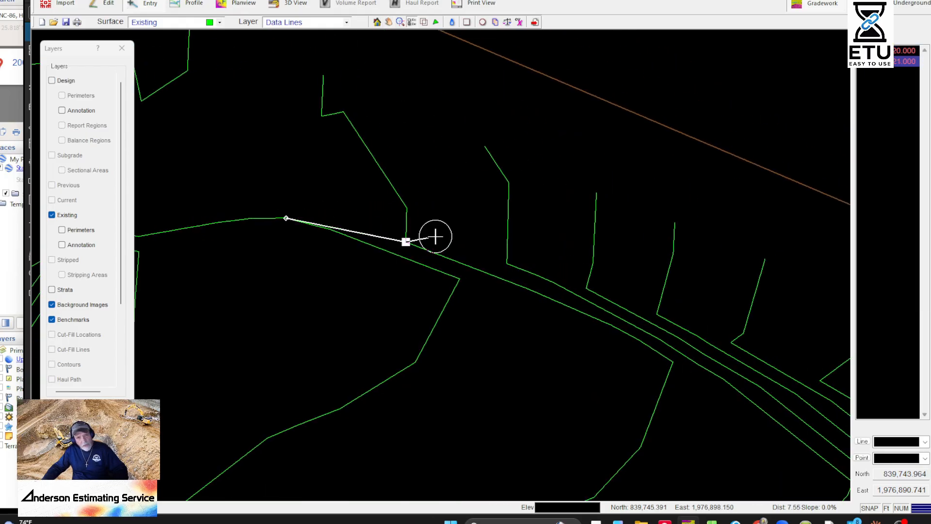
pyautogui.click(510, 263)
pyautogui.rightClick(528, 263)
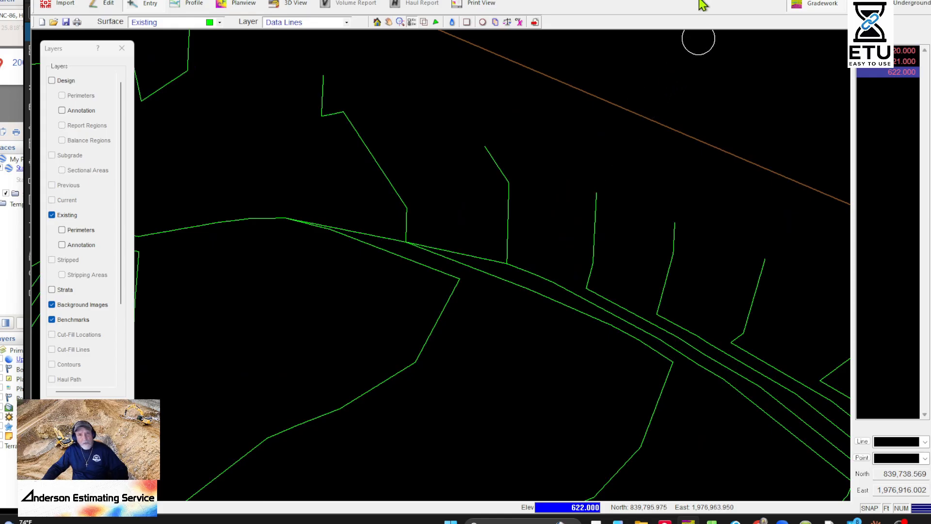
# - Reposition and narrow the program window, and move the Layers dialog further out of the drawing area
pyautogui.moveTo(494, 0); pyautogui.dragTo(496, 23)
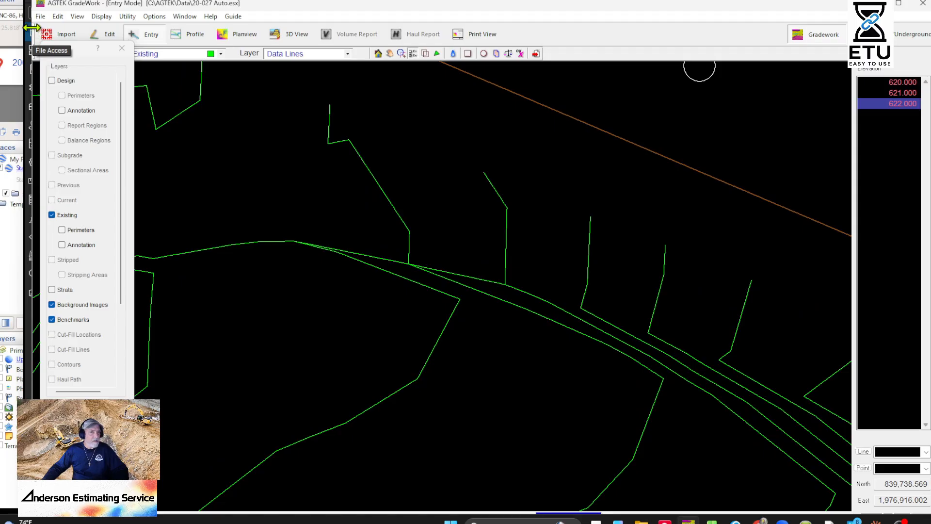
pyautogui.moveTo(29, 28); pyautogui.dragTo(95, 23)
pyautogui.moveTo(62, 58); pyautogui.dragTo(55, 32)
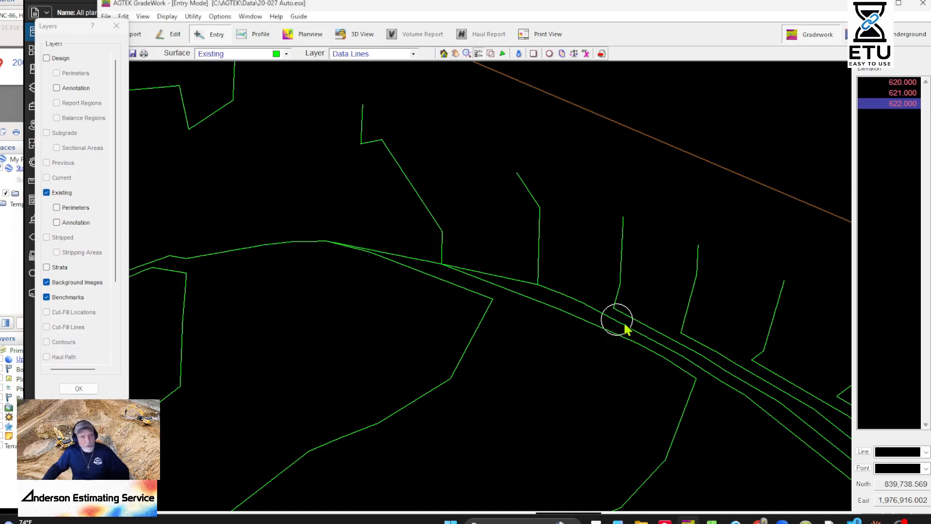
# - Draw a snapped data line from the 622 contour corner through the 623, 624 and 625 corners to the 626 corner
pyautogui.click(537, 285)
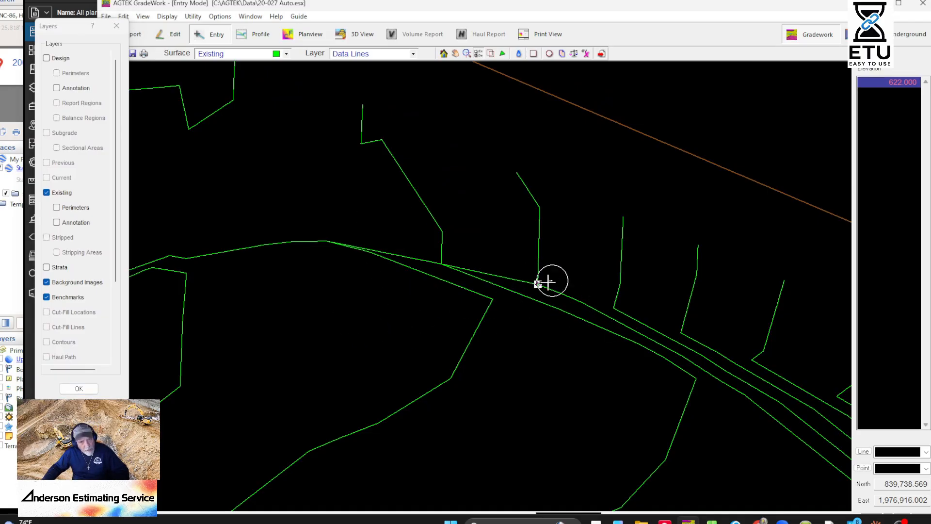
pyautogui.click(613, 308)
pyautogui.click(682, 333)
pyautogui.moveTo(719, 365); pyautogui.dragTo(527, 246, button='middle')
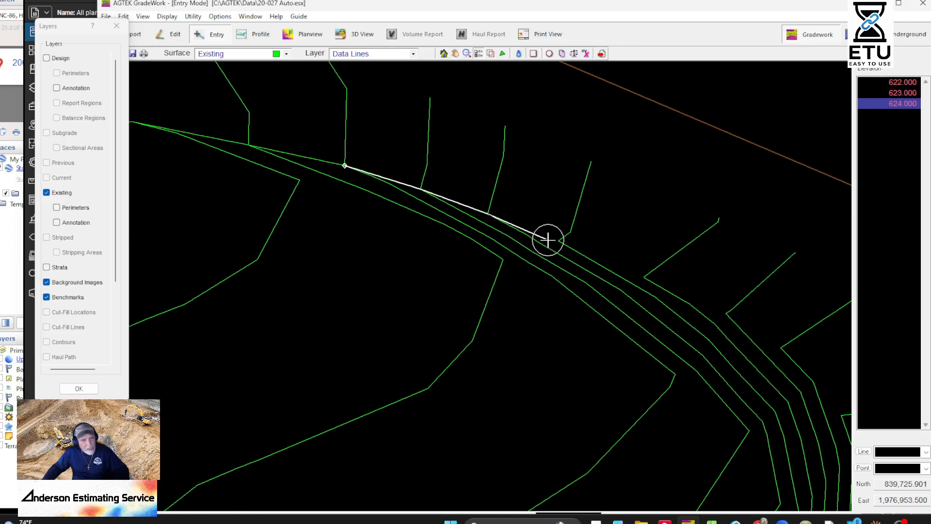
pyautogui.click(559, 241)
pyautogui.click(644, 277)
pyautogui.moveTo(690, 298); pyautogui.dragTo(469, 244, button='middle')
pyautogui.rightClick(467, 235)
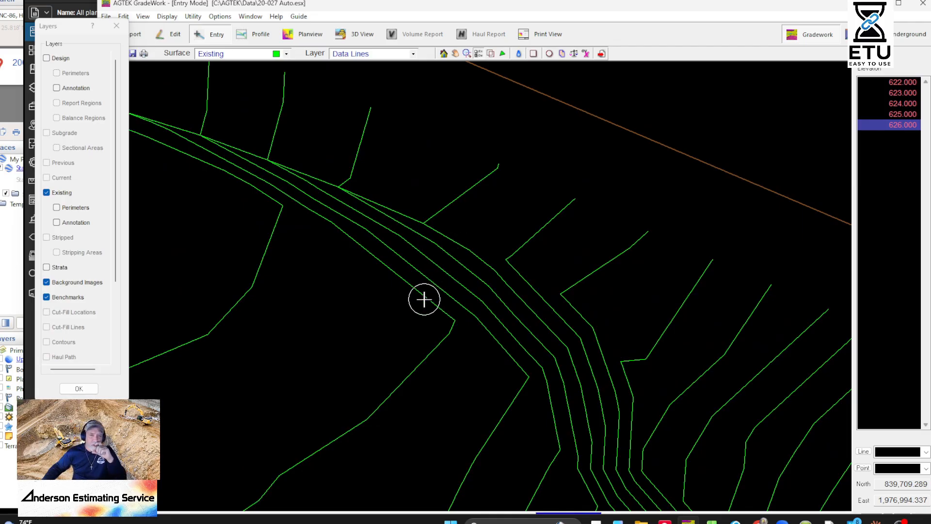
# - Start another snapped data line at the 626 contour corner and run it through the 627 and 628 corners
pyautogui.click(467, 246)
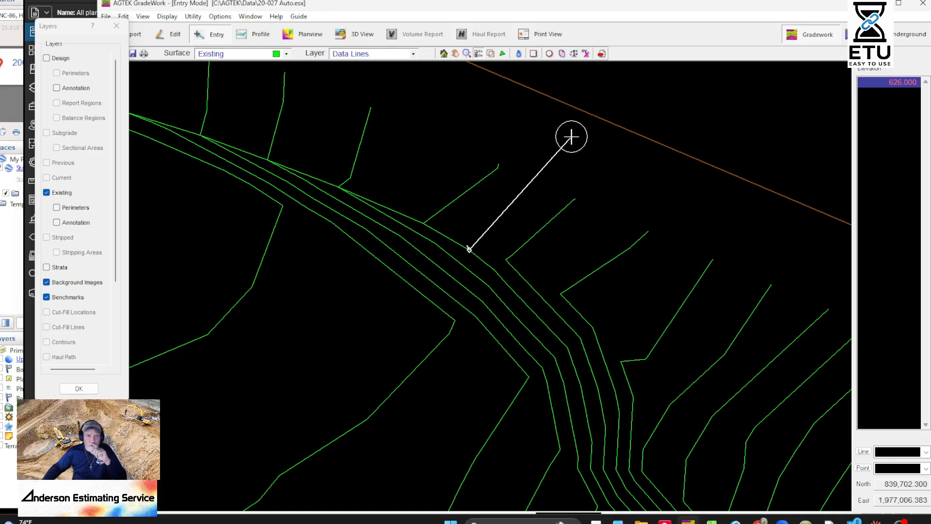
pyautogui.press('Escape')
pyautogui.click(425, 223)
pyautogui.click(505, 258)
pyautogui.moveTo(550, 296); pyautogui.dragTo(455, 166, button='middle')
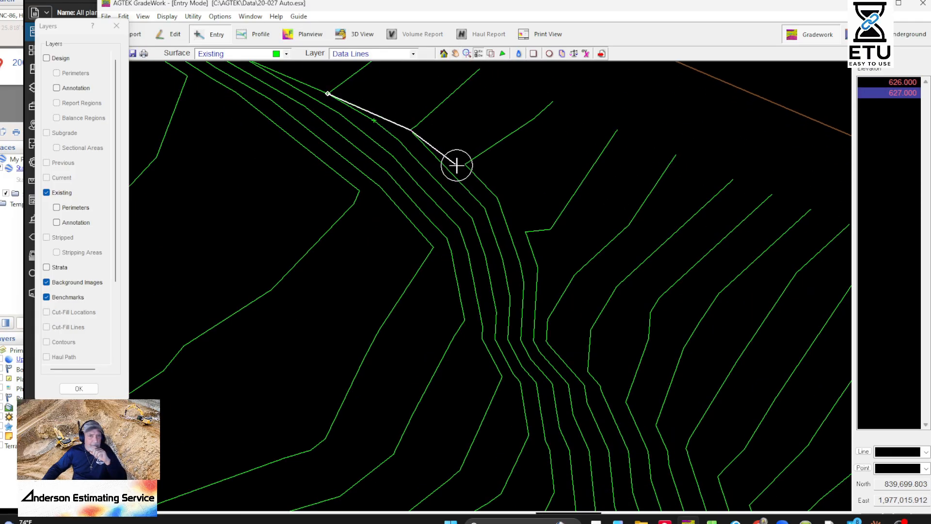
pyautogui.click(465, 164)
pyautogui.click(529, 236)
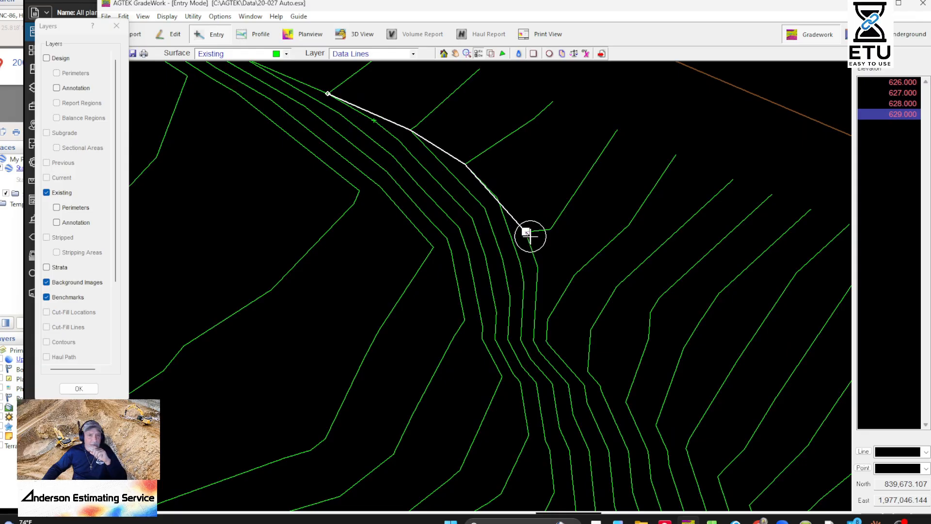
pyautogui.press('BackSpace')
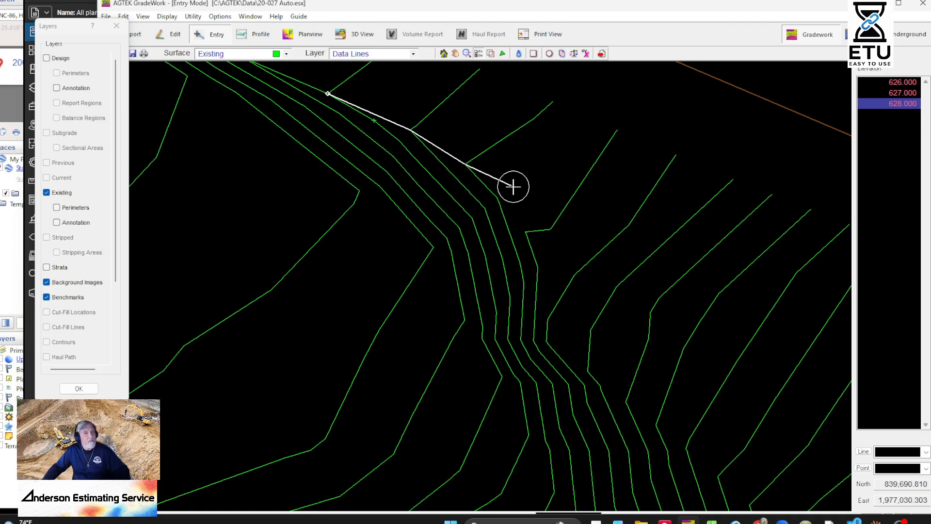
# - Continue the data line to the 629 and 630 contour corners, placing an unsnapped intermediate point before each to follow the slope edge
pyautogui.click(503, 185)
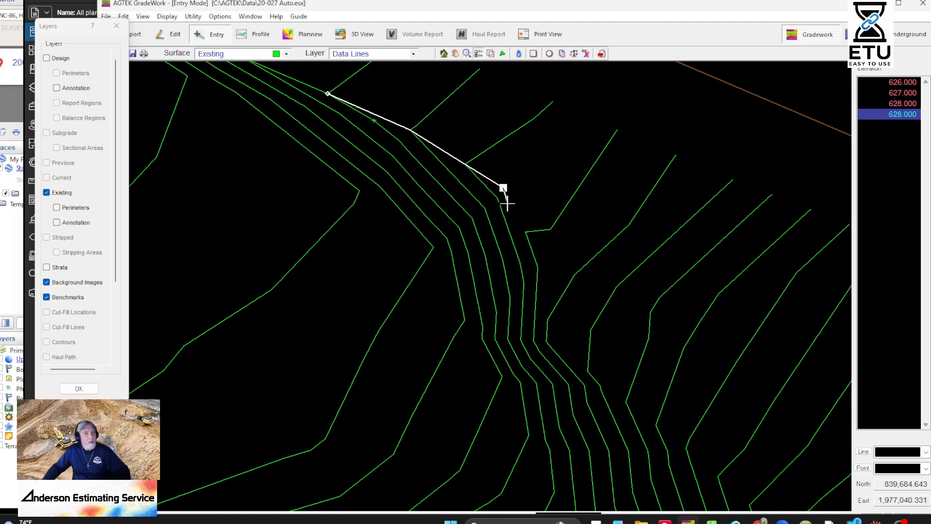
pyautogui.click(526, 231)
pyautogui.moveTo(545, 260); pyautogui.dragTo(494, 171, button='middle')
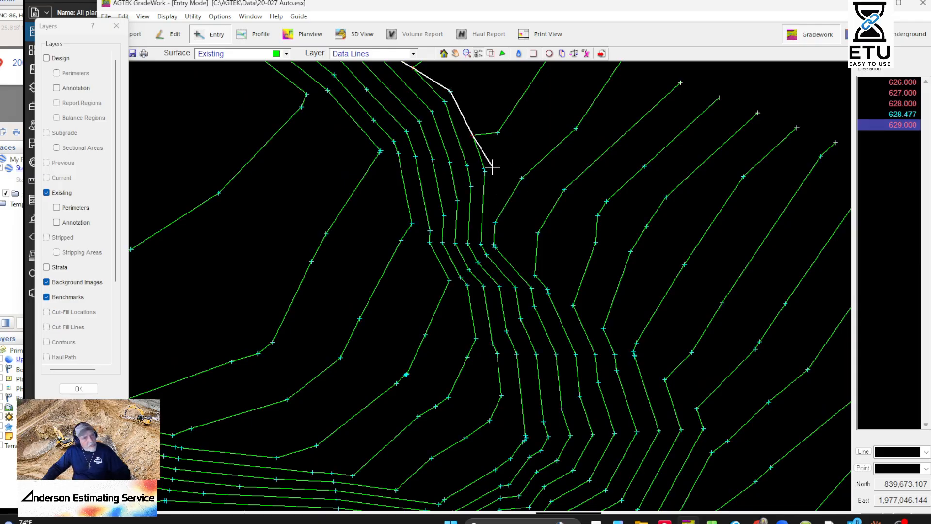
pyautogui.click(493, 167)
pyautogui.click(495, 221)
pyautogui.moveTo(509, 245); pyautogui.dragTo(493, 137, button='middle')
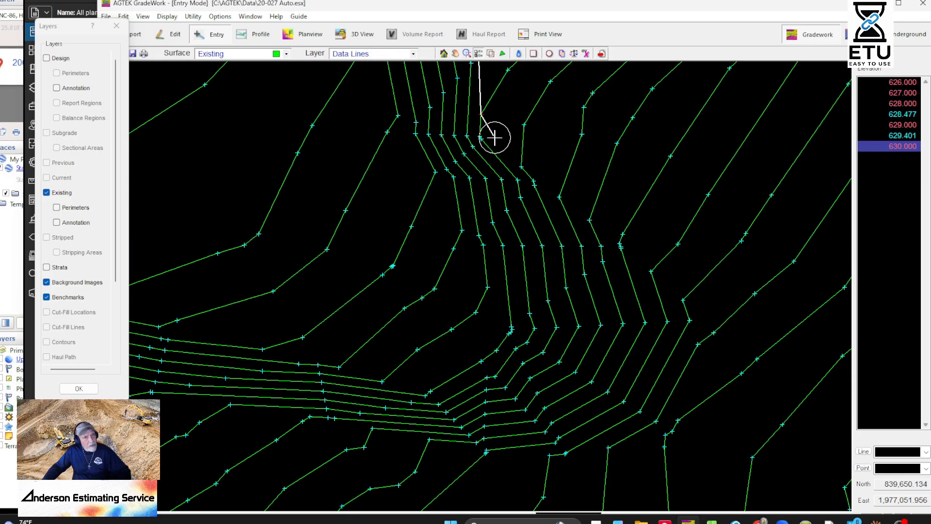
# - Extend the data line through the contour corners from 631 to 636, ending it on the 637 contour
pyautogui.click(521, 168)
pyautogui.click(559, 196)
pyautogui.click(590, 220)
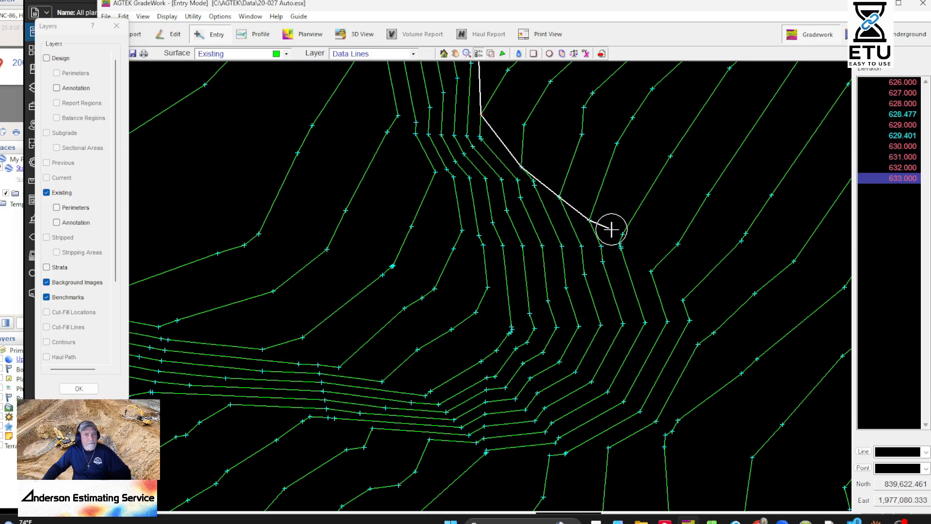
pyautogui.click(622, 235)
pyautogui.moveTo(573, 154); pyautogui.dragTo(565, 138, button='middle')
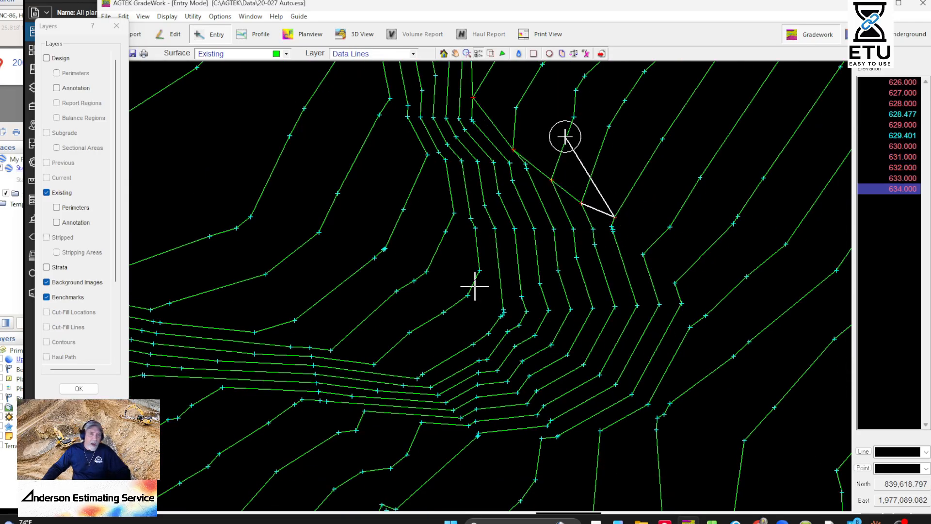
pyautogui.click(645, 254)
pyautogui.click(675, 284)
pyautogui.moveTo(693, 308); pyautogui.dragTo(616, 221, button='middle')
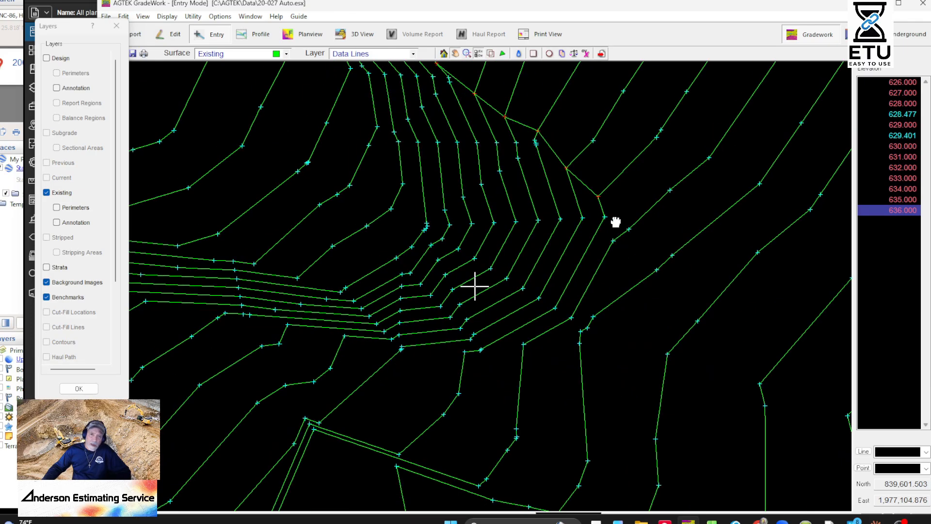
pyautogui.click(593, 194)
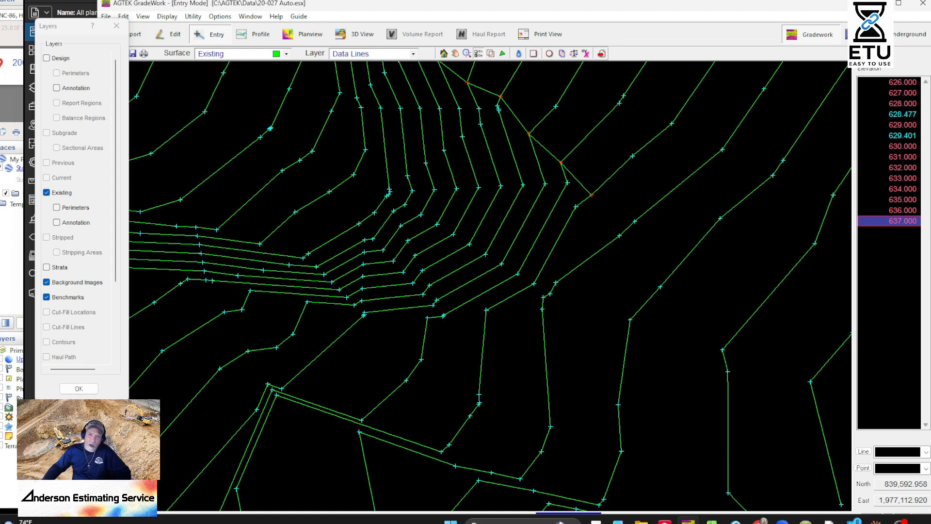
pyautogui.hotkey('alt', 'Tab')
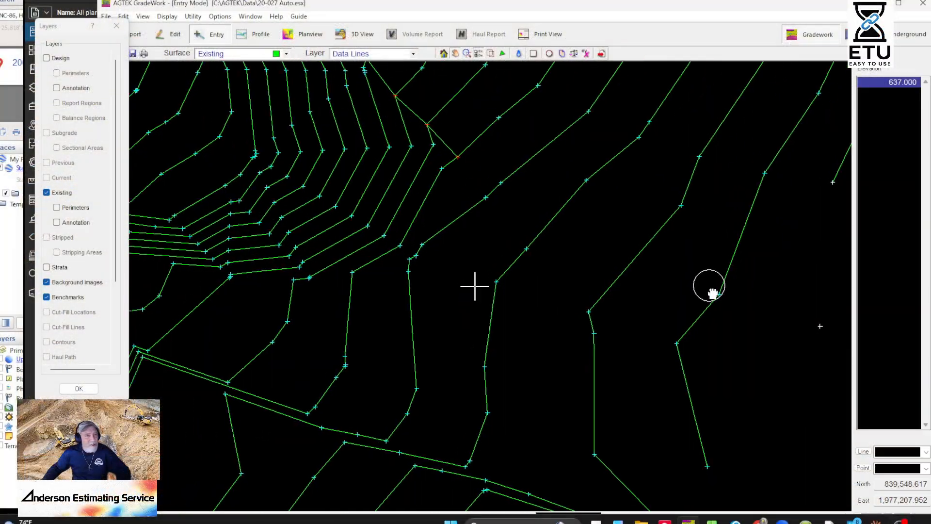
pyautogui.moveTo(709, 286); pyautogui.dragTo(856, 360, button='middle')
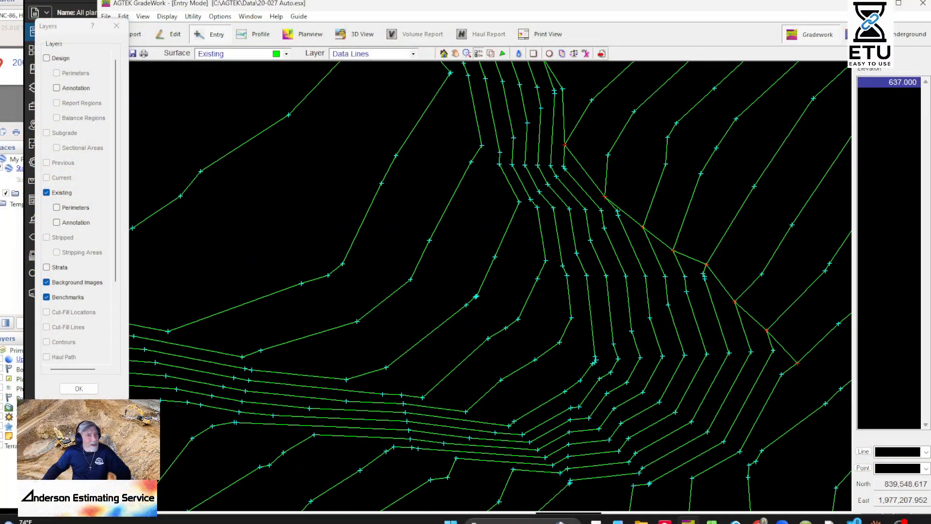
# - Finish the current data line and draw a snapped one from the 626 contour corner through the 625, 624 and 623 corners to 622
pyautogui.scroll(-2, 655, 283)
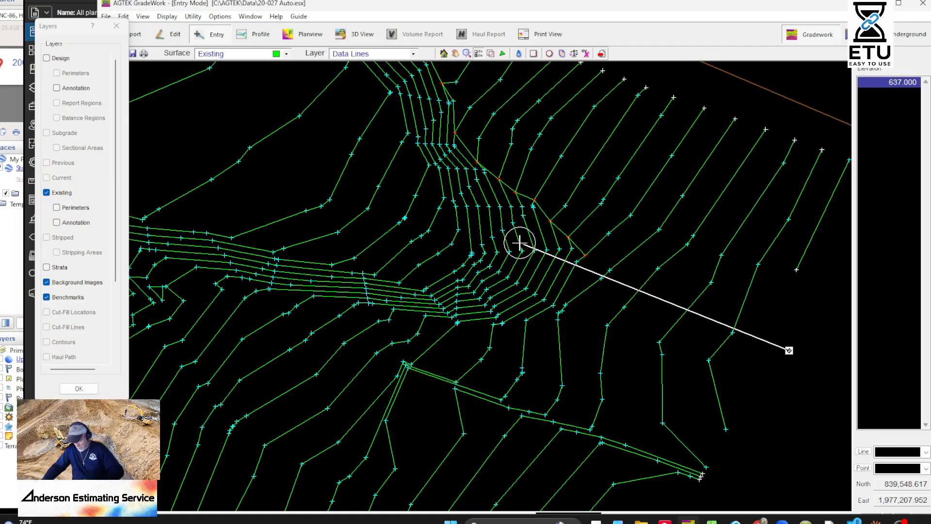
pyautogui.press('Escape')
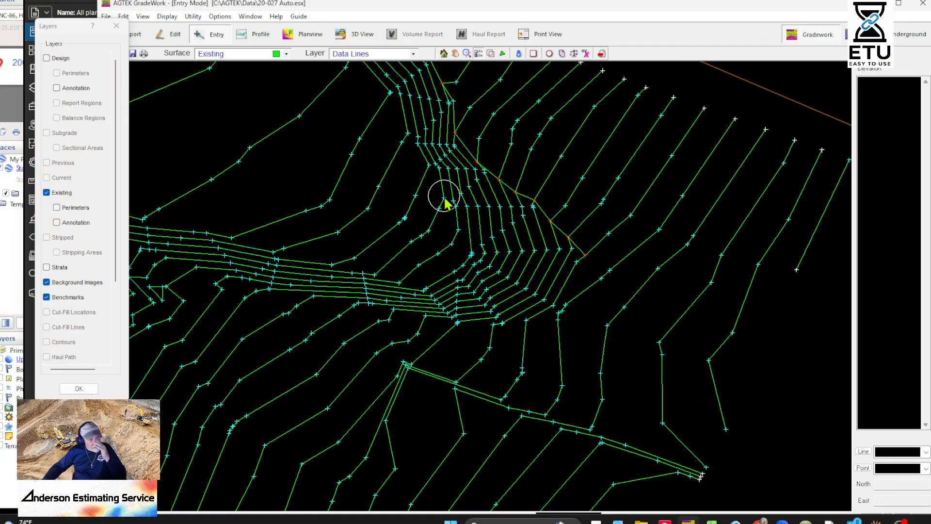
pyautogui.scroll(5, 445, 196)
pyautogui.moveTo(451, 192); pyautogui.dragTo(555, 375, button='middle')
pyautogui.scroll(-2, 543, 286)
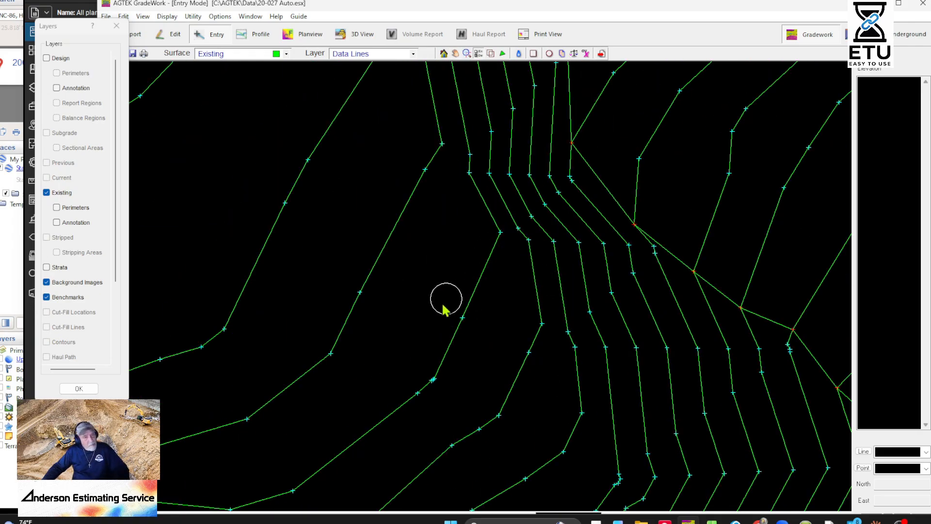
pyautogui.click(542, 325)
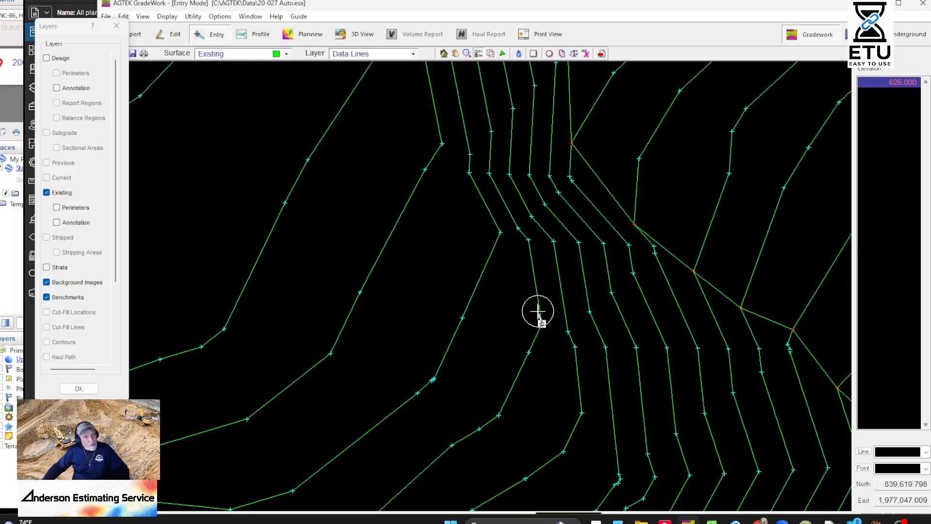
pyautogui.click(500, 232)
pyautogui.moveTo(570, 343); pyautogui.dragTo(585, 410, button='middle')
pyautogui.click(457, 210)
pyautogui.moveTo(435, 182); pyautogui.dragTo(570, 451, button='middle')
pyautogui.click(544, 366)
pyautogui.click(429, 276)
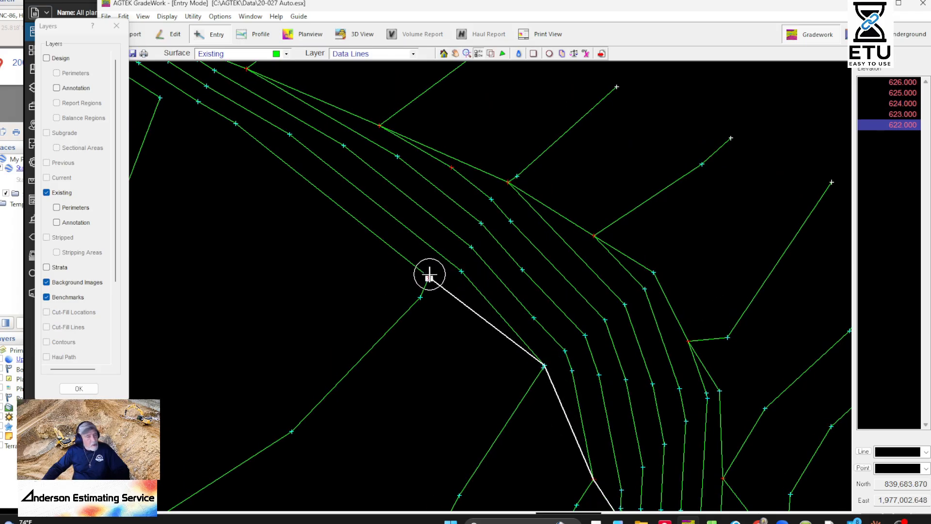
pyautogui.scroll(-2, 425, 264)
# - Switch to editing and select the 622 contour line to check its elevations
pyautogui.rightClick(335, 179)
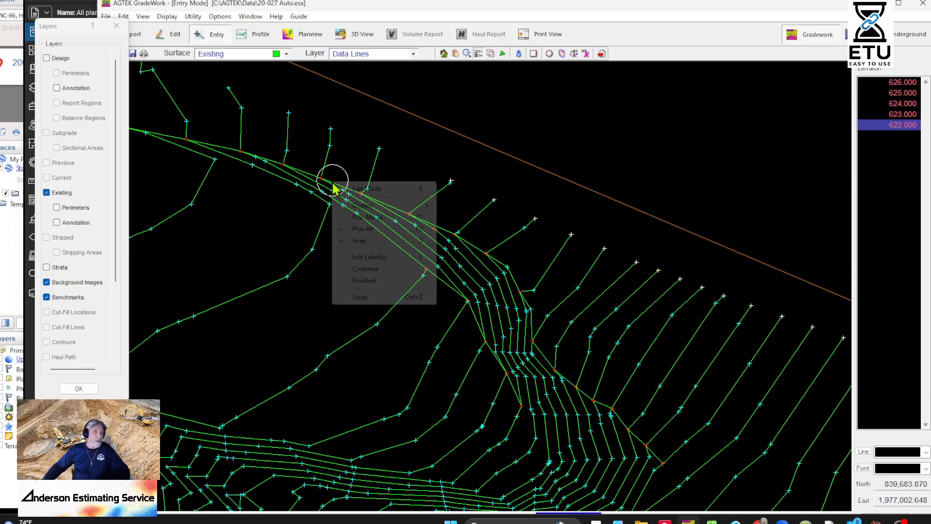
pyautogui.click(367, 202)
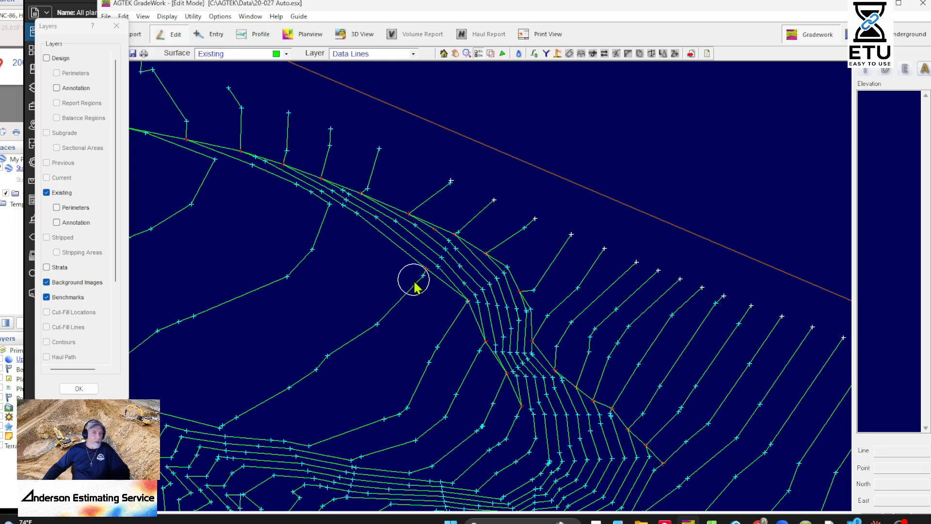
pyautogui.click(415, 283)
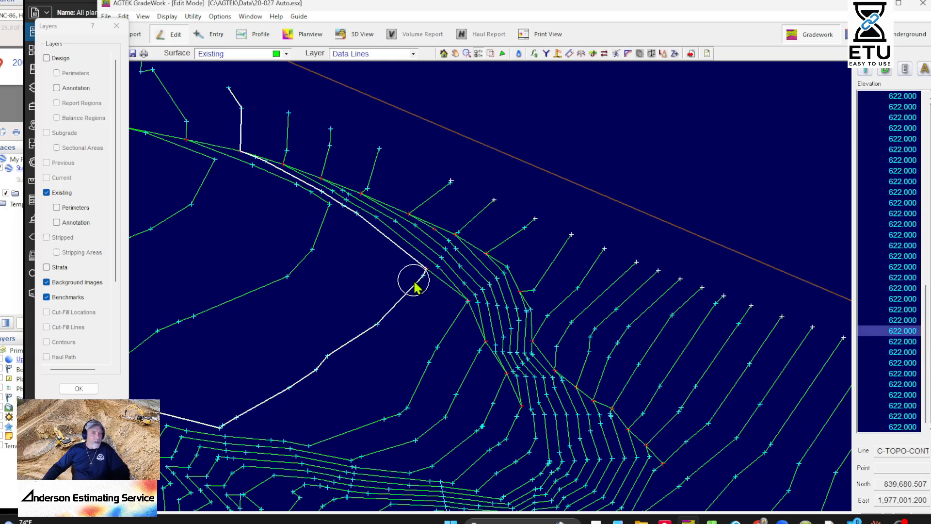
# - Open the 3D view with Existing as the reference surface, then zoom, tilt and rotate it to examine the slope edge
pyautogui.click(367, 34)
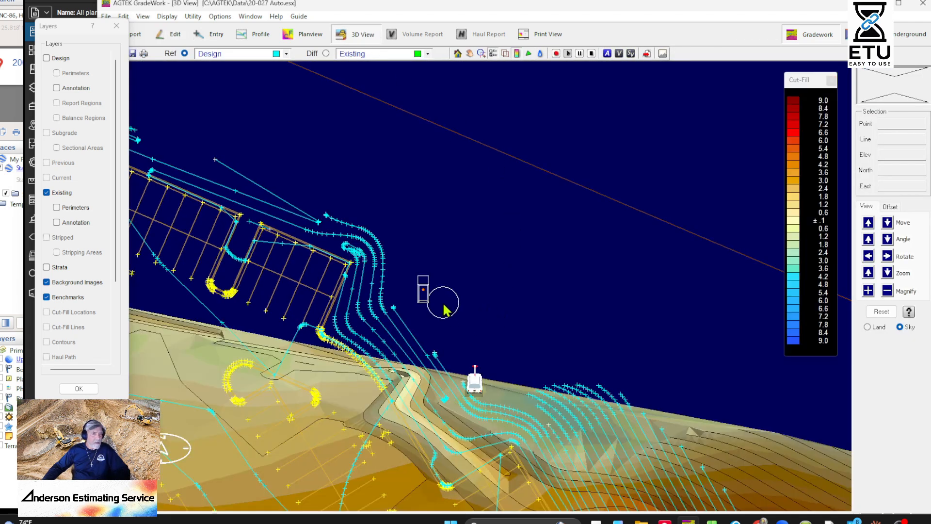
pyautogui.click(230, 54)
pyautogui.click(225, 63)
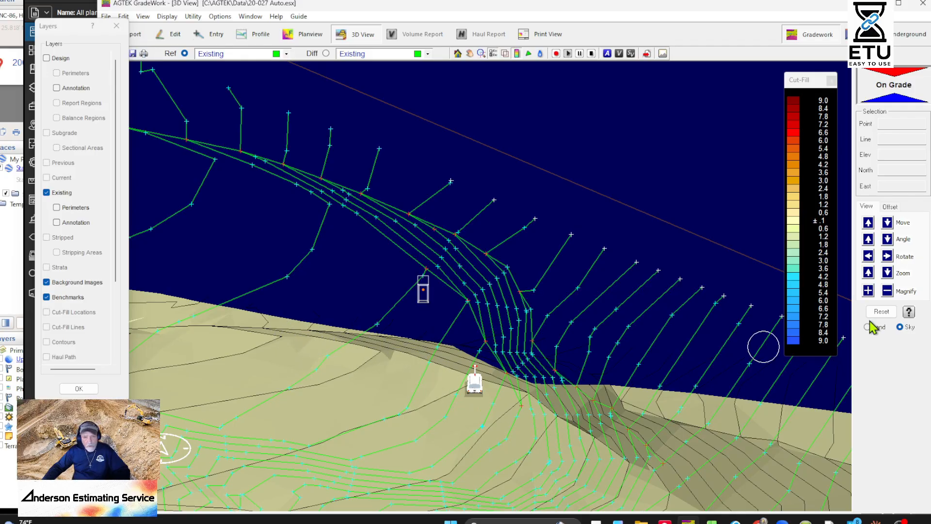
pyautogui.click(869, 275)
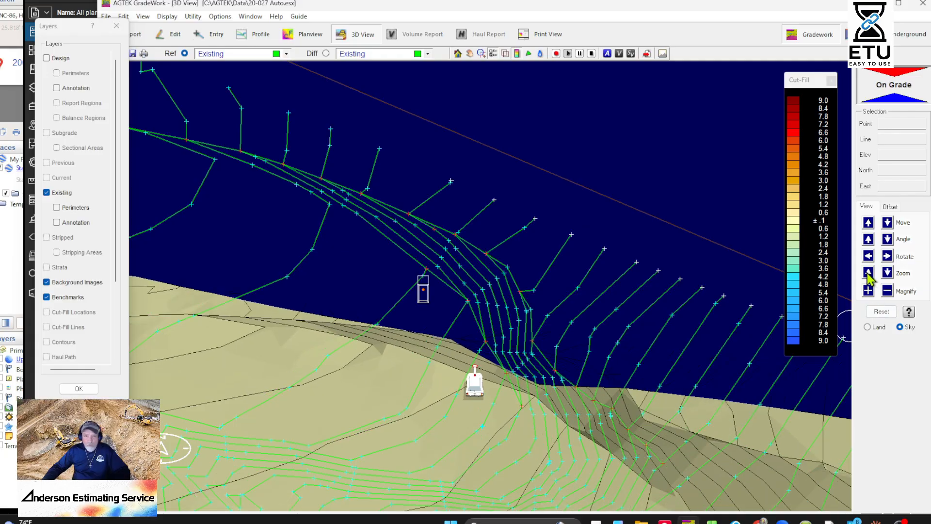
pyautogui.click(888, 240)
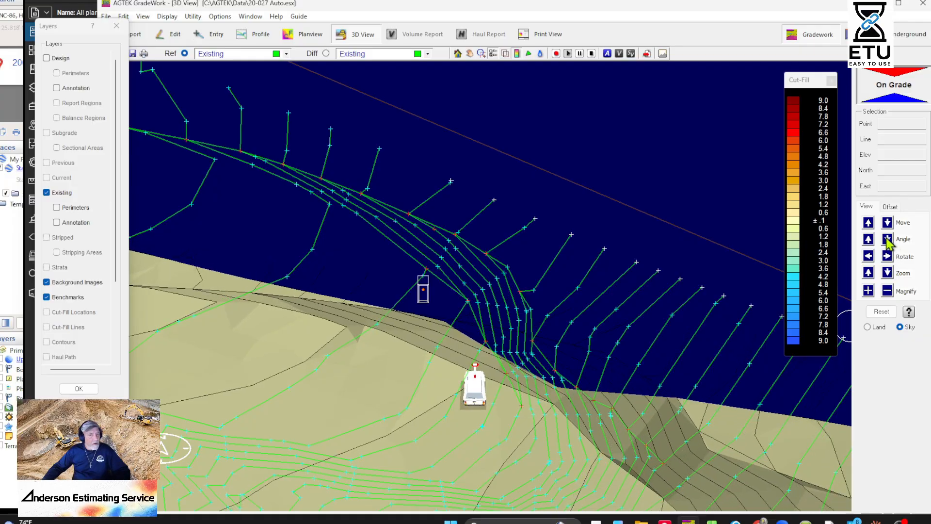
pyautogui.click(887, 256)
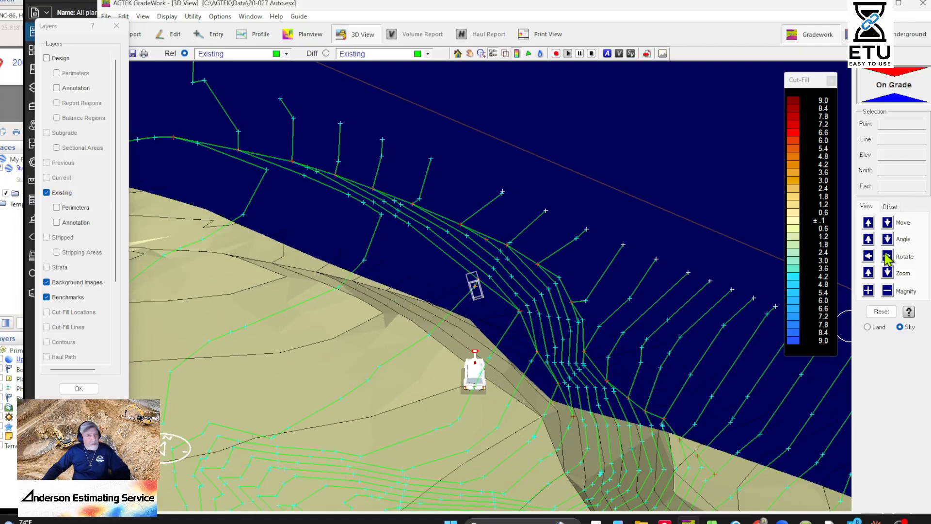
pyautogui.click(887, 256)
pyautogui.click(887, 256)
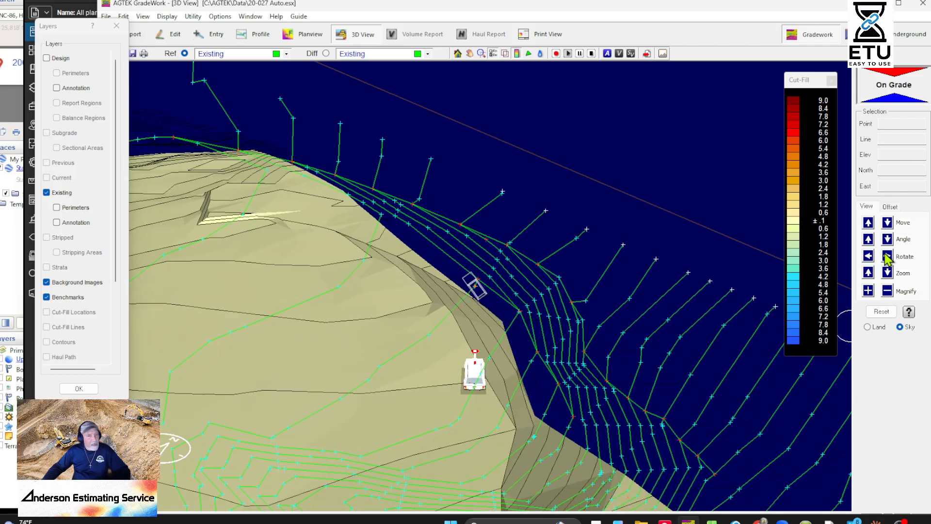
pyautogui.click(887, 256)
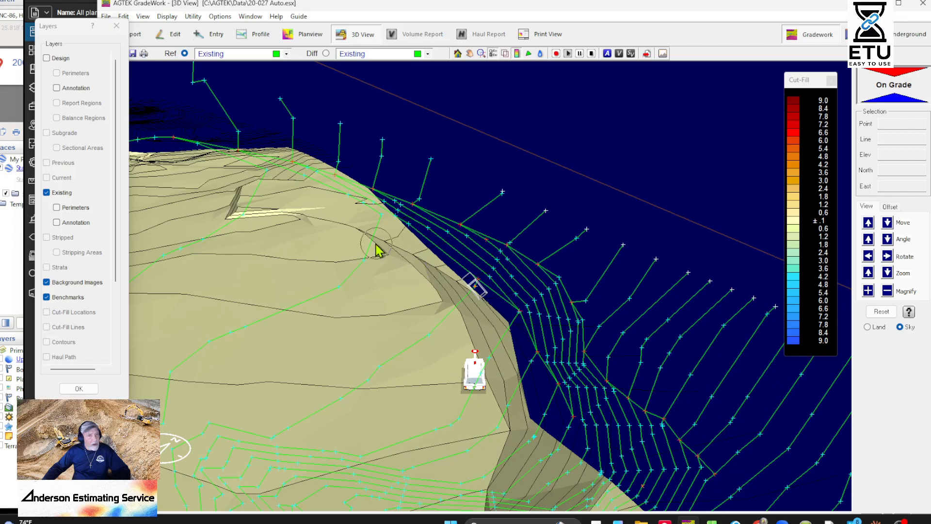
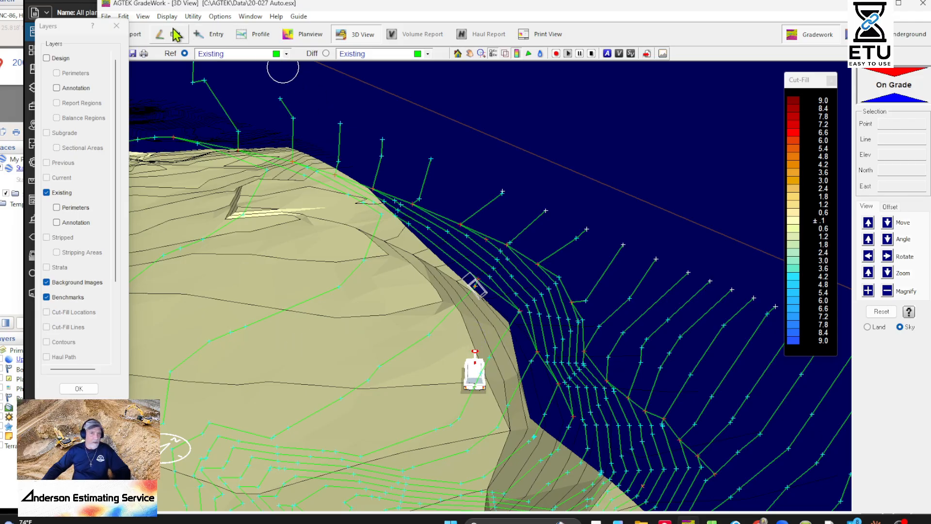
# - Draw a data line from the 622 contour corner through the 621, 620 and 619 corners, adding an intermediate point before both 620 and 619
pyautogui.click(210, 34)
pyautogui.scroll(3, 490, 301)
pyautogui.scroll(-5, 490, 300)
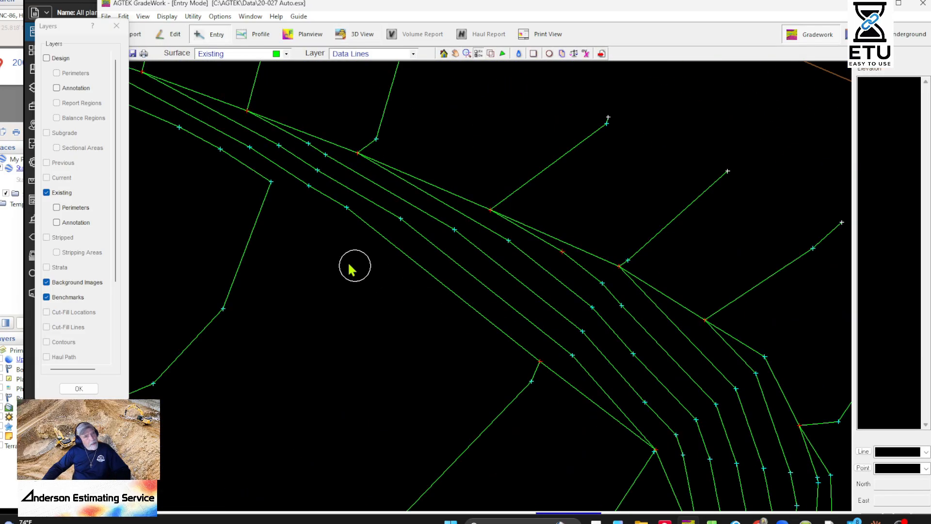
pyautogui.rightClick(687, 460)
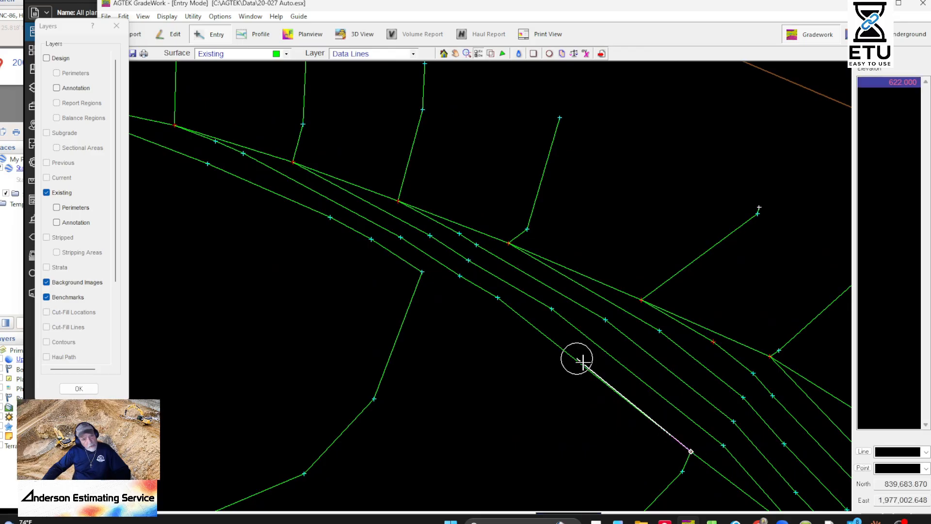
pyautogui.rightClick(418, 268)
pyautogui.moveTo(299, 228); pyautogui.dragTo(625, 359, button='middle')
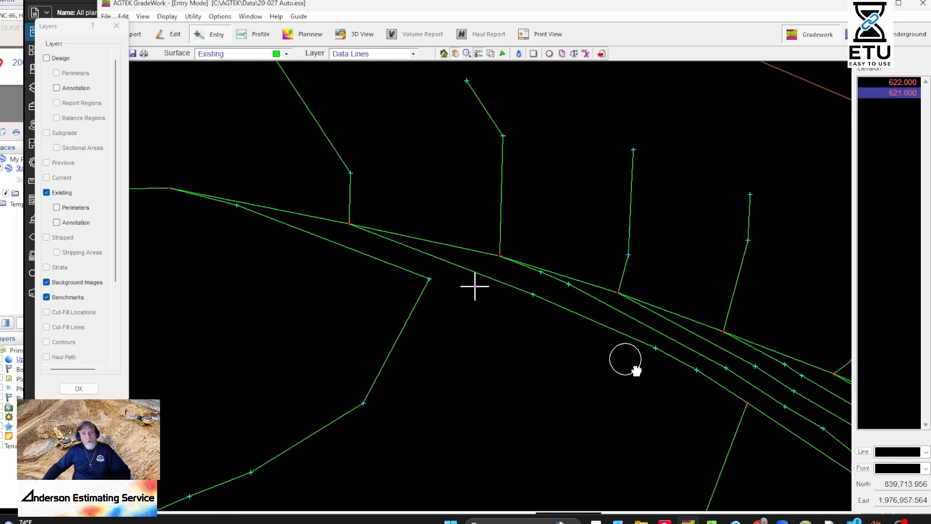
pyautogui.rightClick(547, 322)
pyautogui.rightClick(455, 291)
pyautogui.moveTo(380, 285); pyautogui.dragTo(720, 403, button='middle')
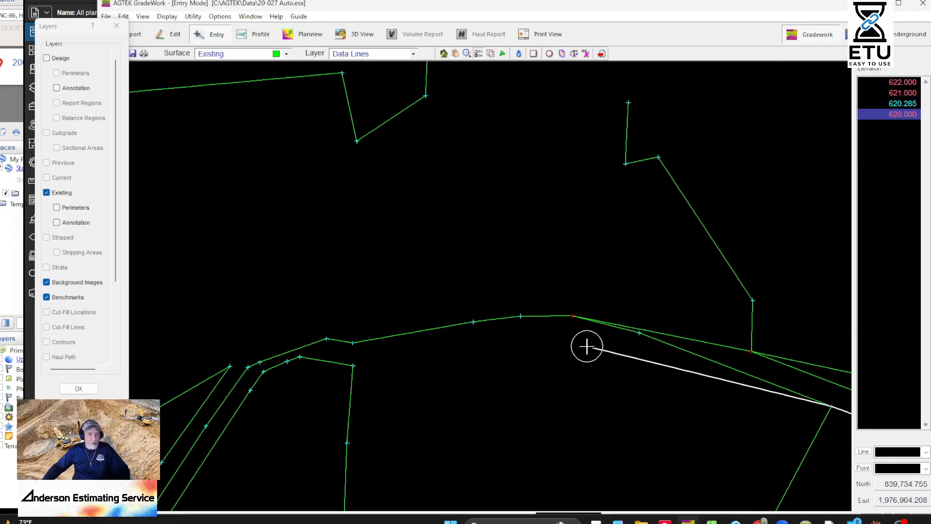
pyautogui.rightClick(557, 339)
pyautogui.moveTo(298, 357); pyautogui.dragTo(567, 332, button='middle')
pyautogui.rightClick(625, 339)
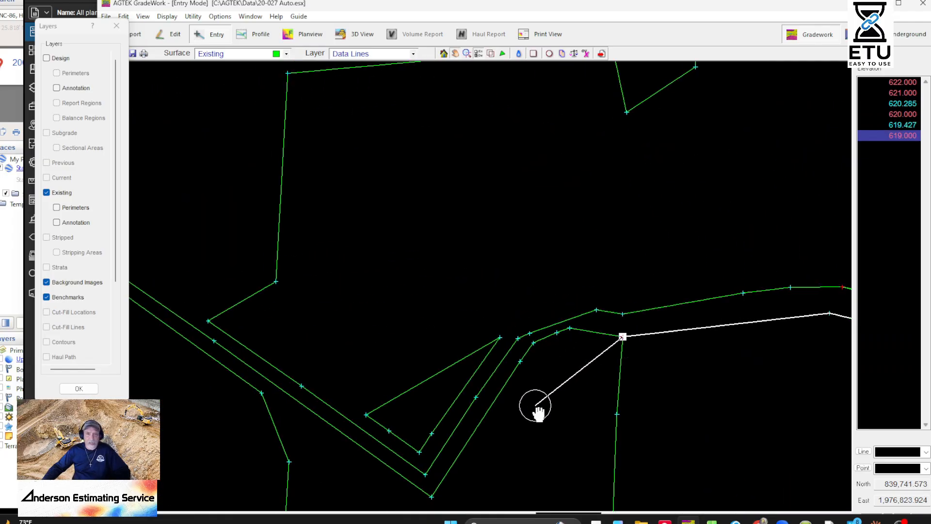
# - Continue the data line past the V-shaped contours with two unsnapped intermediate points and snap it to the 618 contour
pyautogui.moveTo(536, 405); pyautogui.dragTo(634, 245, button='middle')
pyautogui.moveTo(838, 103); pyautogui.dragTo(658, 286, button='middle')
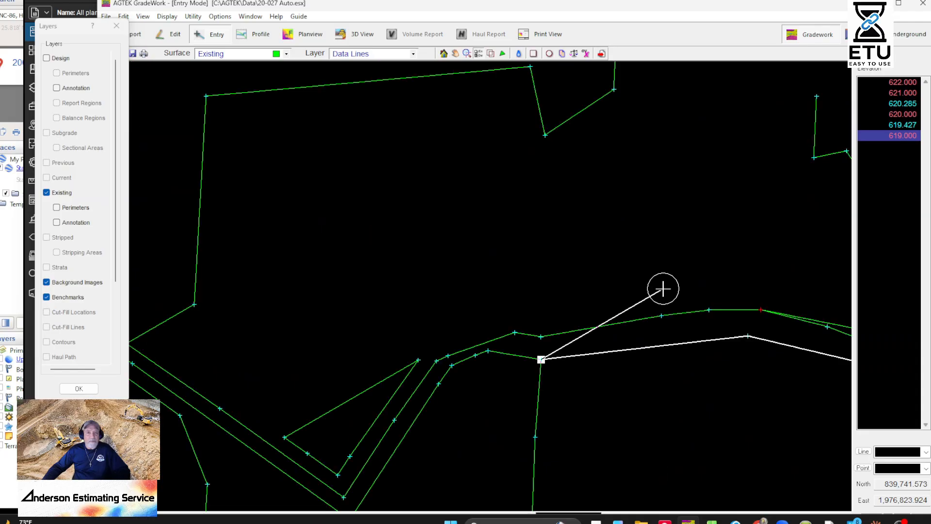
pyautogui.scroll(-2, 433, 443)
pyautogui.moveTo(434, 442); pyautogui.dragTo(537, 264, button='middle')
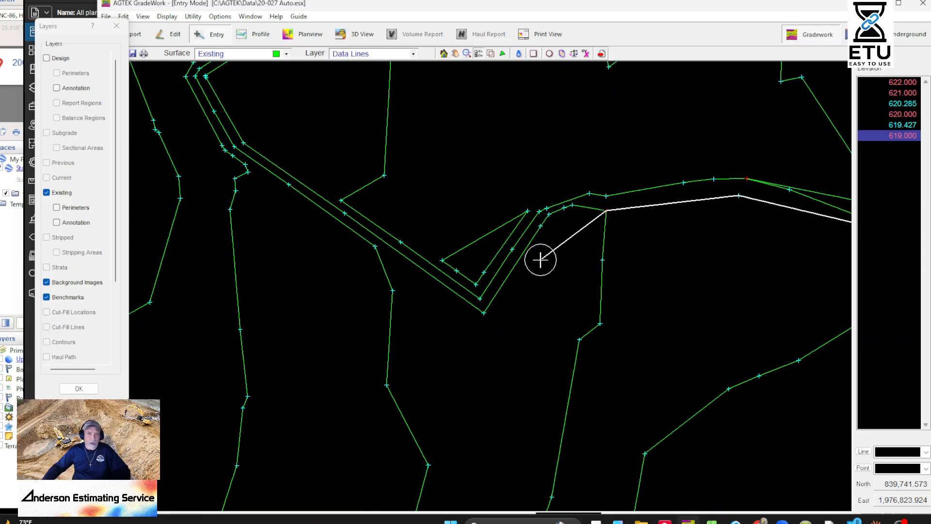
pyautogui.rightClick(575, 231)
pyautogui.moveTo(483, 361); pyautogui.dragTo(548, 228, button='middle')
pyautogui.rightClick(548, 228)
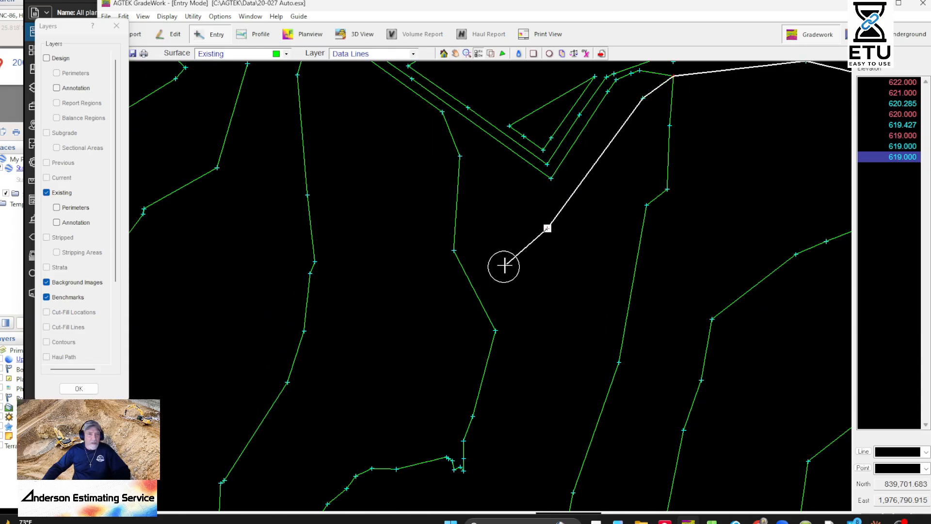
pyautogui.rightClick(454, 251)
pyautogui.moveTo(470, 320); pyautogui.dragTo(473, 239, button='middle')
# - Leave data line entry for editing and import the survey sheet C-2 from All plans.pdf as a background image
pyautogui.scroll(-2, 474, 239)
pyautogui.moveTo(456, 381); pyautogui.dragTo(383, 179, button='middle')
pyautogui.moveTo(461, 311); pyautogui.dragTo(636, 277, button='middle')
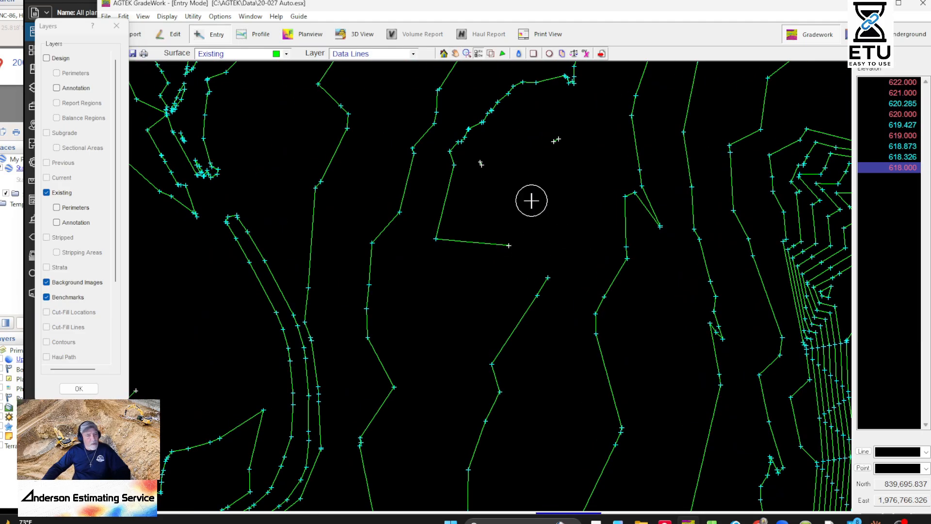
pyautogui.moveTo(652, 308)
pyautogui.mouseDown(button='middle')
pyautogui.moveTo(308, 258)
pyautogui.moveTo(291, 269)
pyautogui.mouseUp(button='middle')
pyautogui.moveTo(421, 285); pyautogui.dragTo(314, 259, button='middle')
pyautogui.moveTo(358, 166); pyautogui.dragTo(404, 292, button='middle')
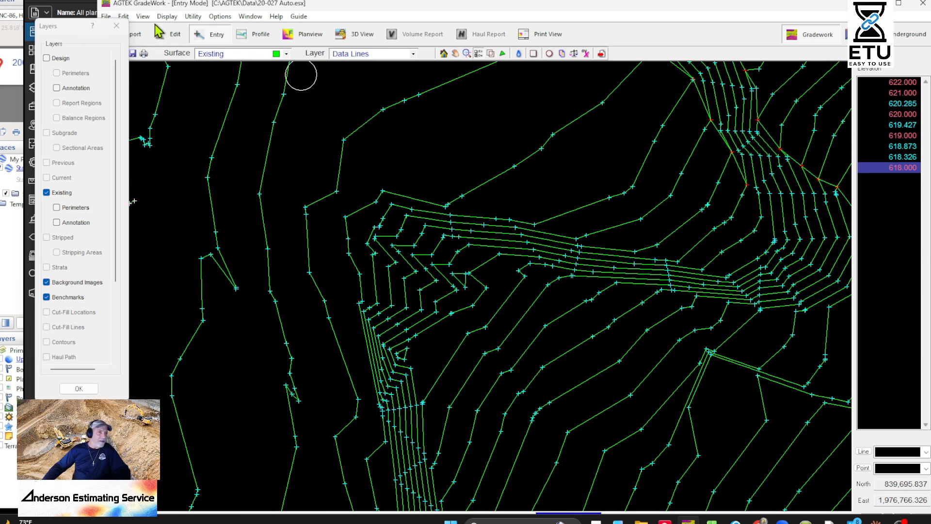
pyautogui.rightClick(283, 194)
pyautogui.click(313, 196)
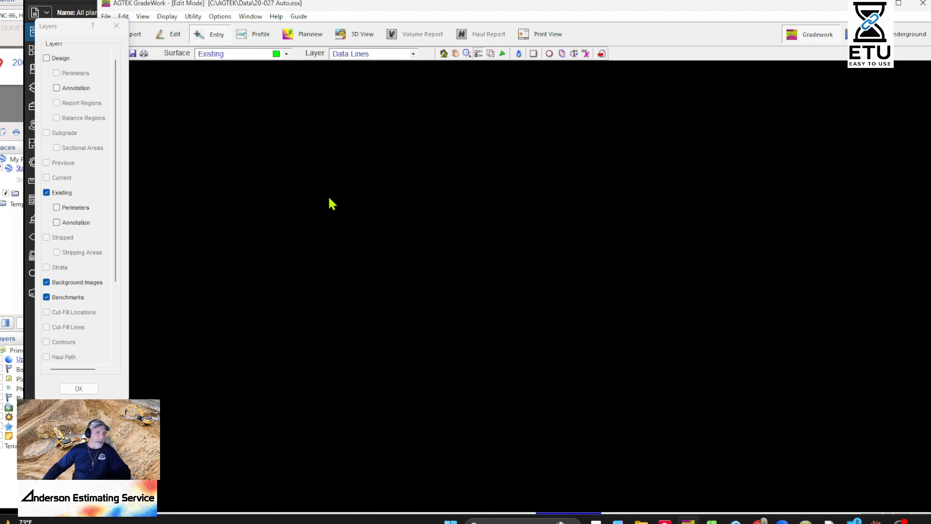
pyautogui.rightClick(436, 186)
pyautogui.click(485, 250)
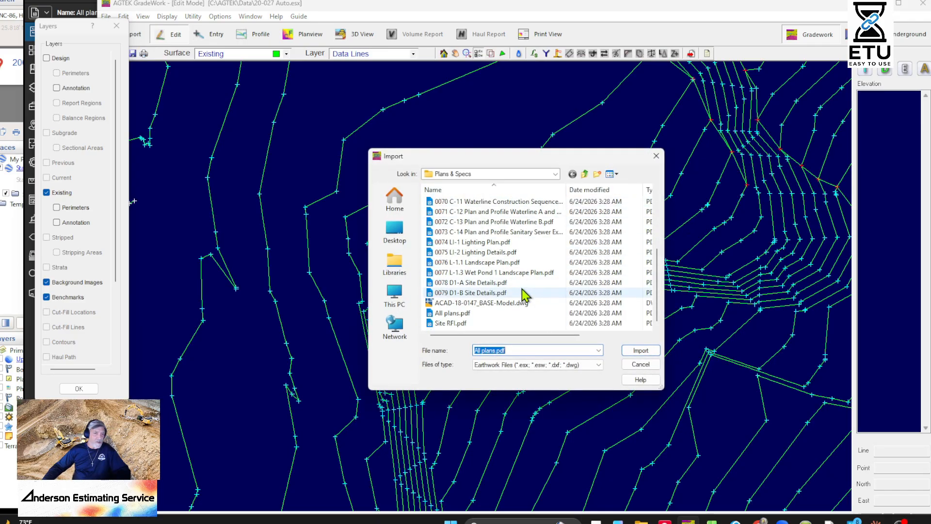
pyautogui.doubleClick(444, 312)
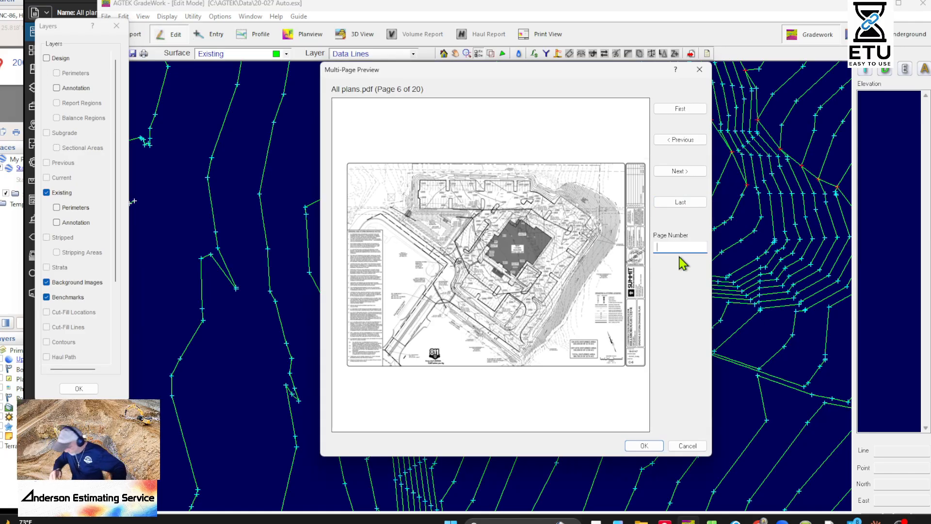
pyautogui.press('Return')
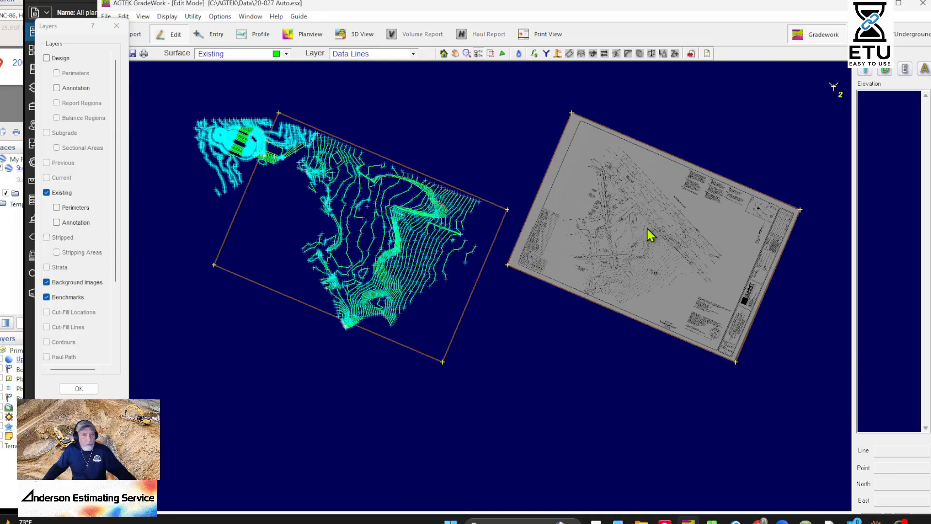
# - Align the imported survey sheet by moving its eastern corner onto the matching corner of the existing sheet outline
pyautogui.scroll(3, 647, 234)
pyautogui.scroll(-3, 577, 274)
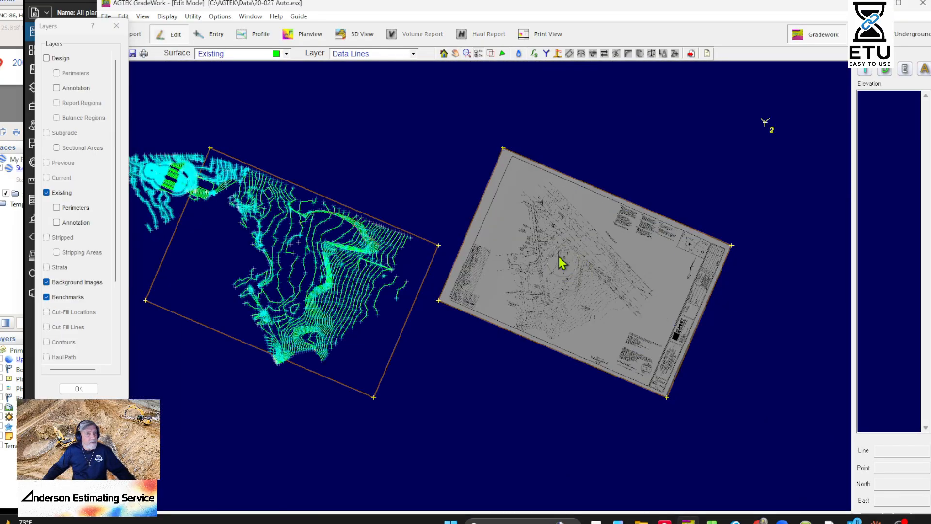
pyautogui.rightClick(518, 212)
pyautogui.click(589, 295)
pyautogui.click(727, 244)
pyautogui.click(438, 245)
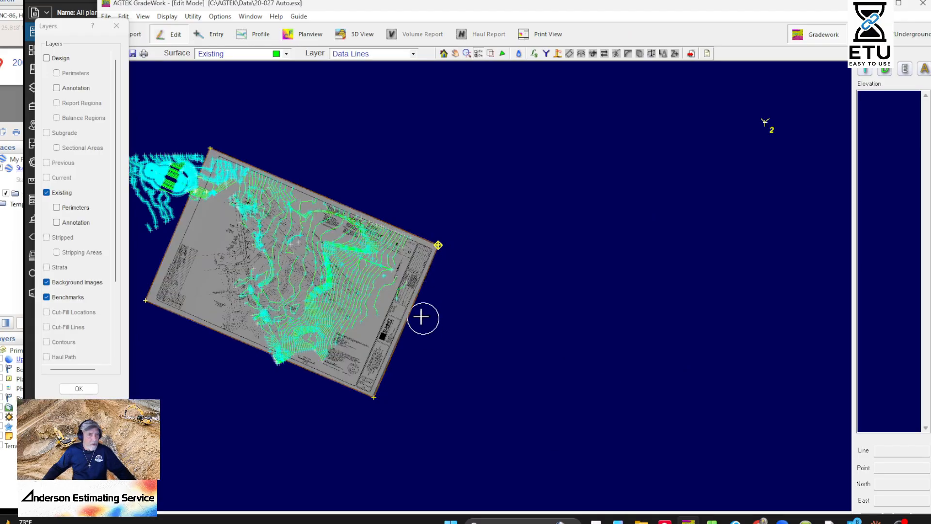
# - Examine how the survey sheet overlays the existing contours and read its graphic scale note
pyautogui.scroll(5, 345, 277)
pyautogui.moveTo(344, 268); pyautogui.dragTo(746, 328, button='middle')
pyautogui.scroll(-1, 522, 301)
pyautogui.scroll(-4, 547, 297)
pyautogui.scroll(1, 551, 294)
pyautogui.rightClick(553, 289)
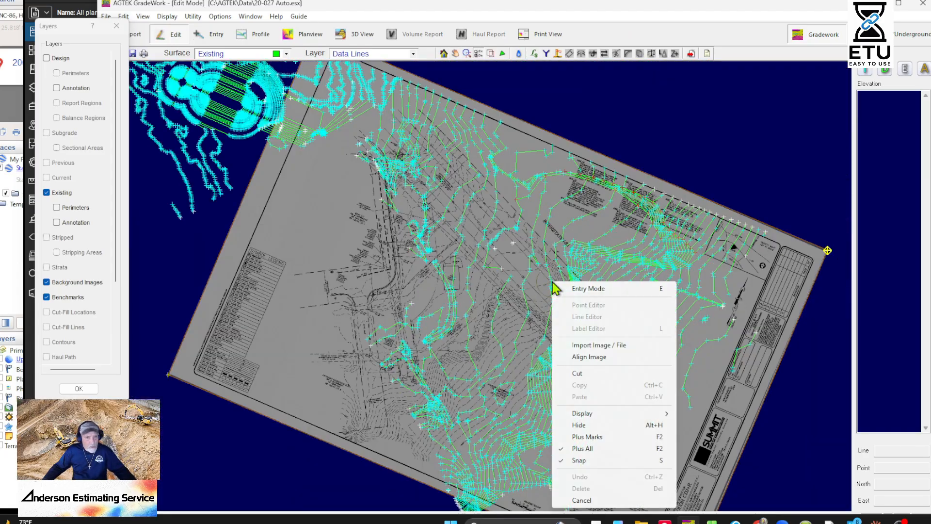
pyautogui.click(590, 358)
pyautogui.moveTo(504, 422); pyautogui.dragTo(634, 315, button='middle')
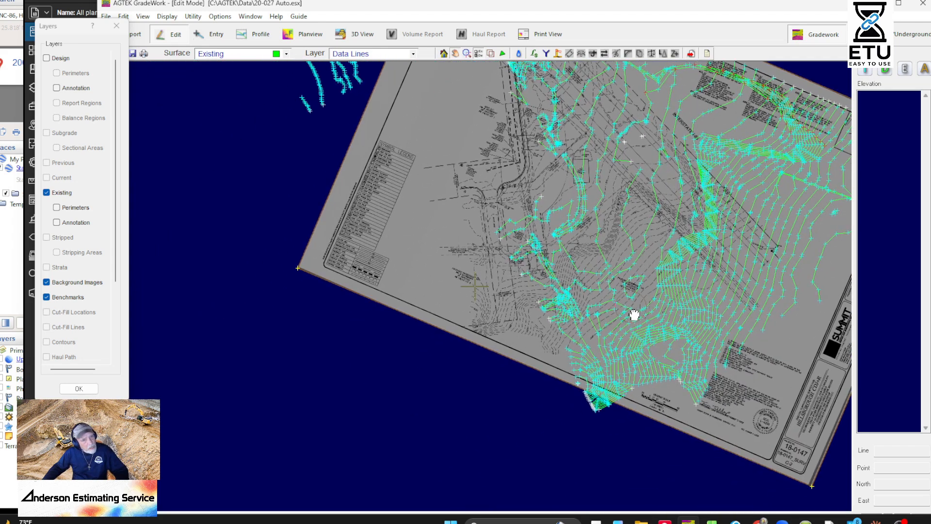
pyautogui.scroll(4, 543, 221)
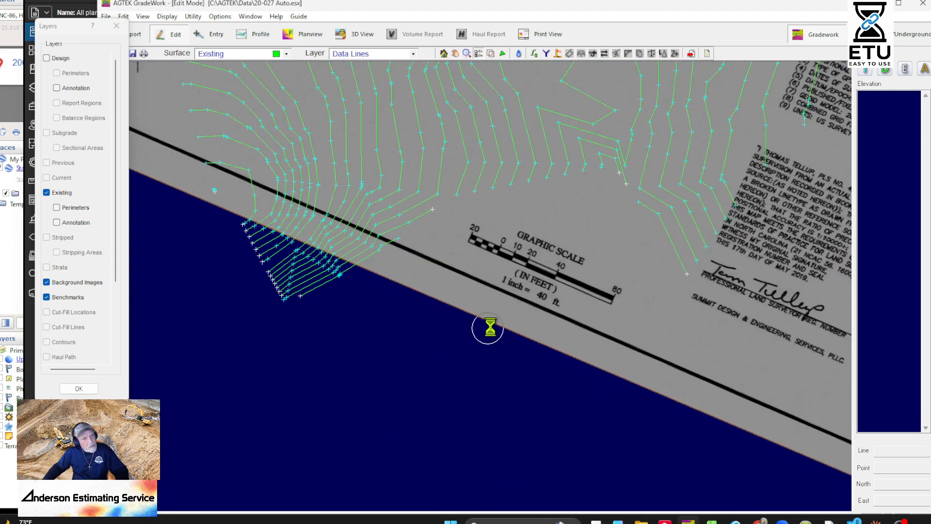
# - Set the image scale of the imported survey sheet to 40 in import mode and return to edit mode
pyautogui.rightClick(474, 271)
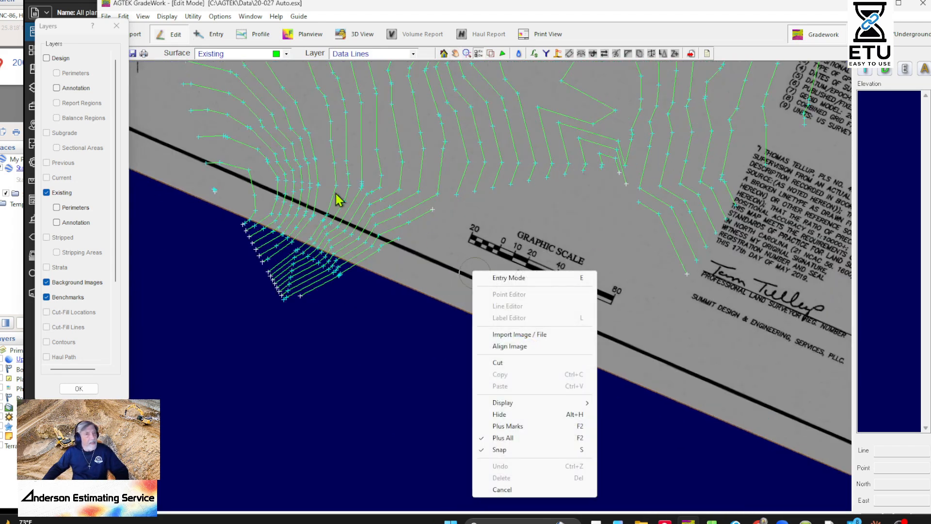
pyautogui.click(139, 34)
pyautogui.click(202, 16)
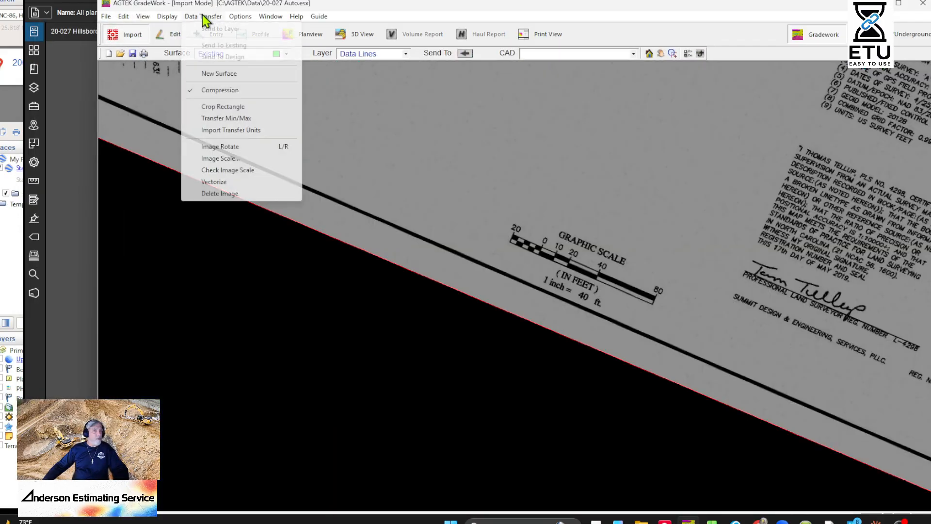
pyautogui.click(223, 159)
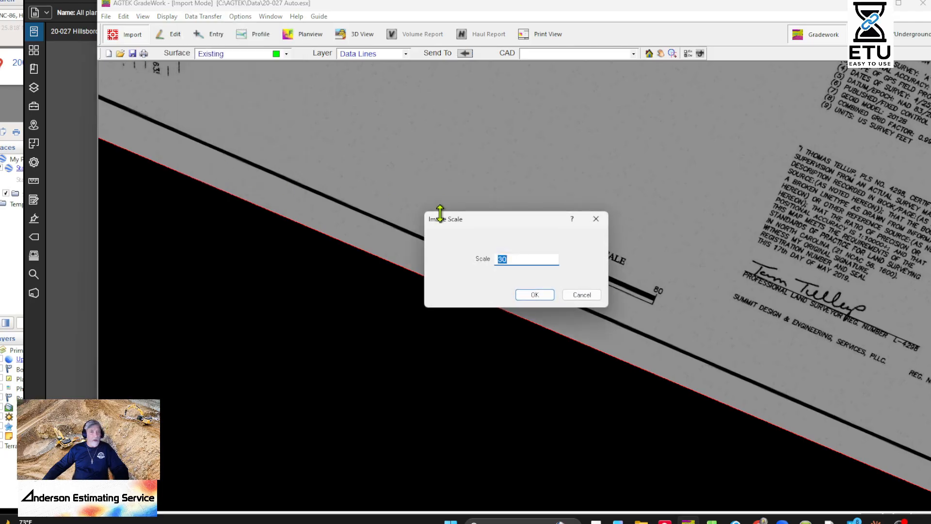
pyautogui.write('80')
pyautogui.press('Return')
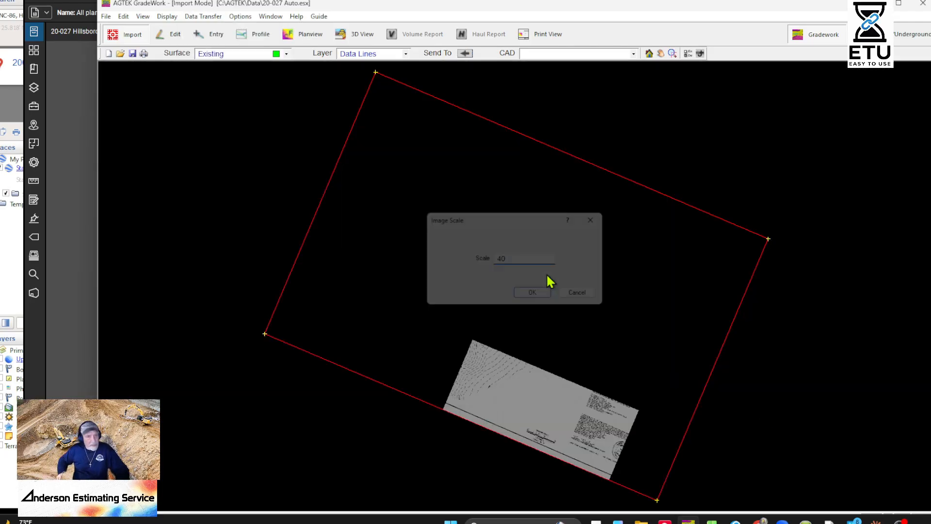
pyautogui.click(170, 35)
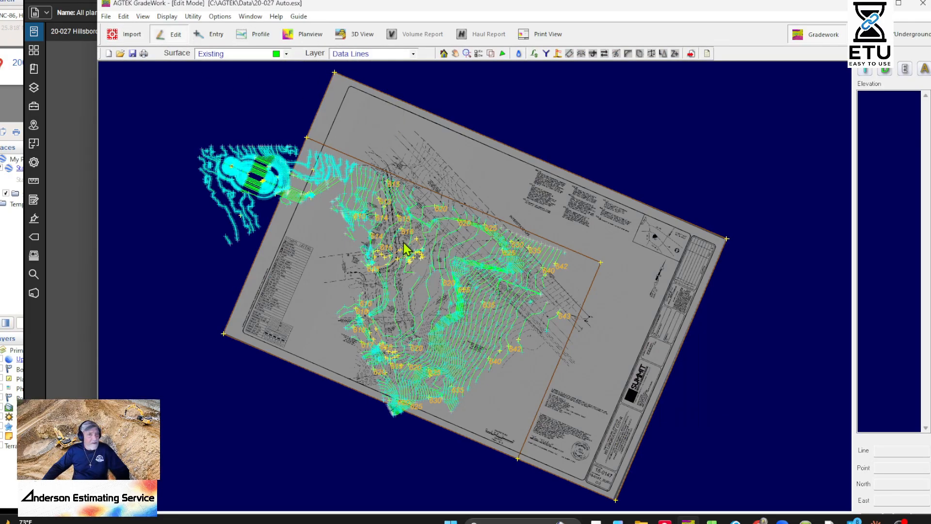
# - Start aligning the survey sheet and match a contour bend near the overhead power lines to its corresponding vertex on the 637 contour
pyautogui.scroll(2, 436, 294)
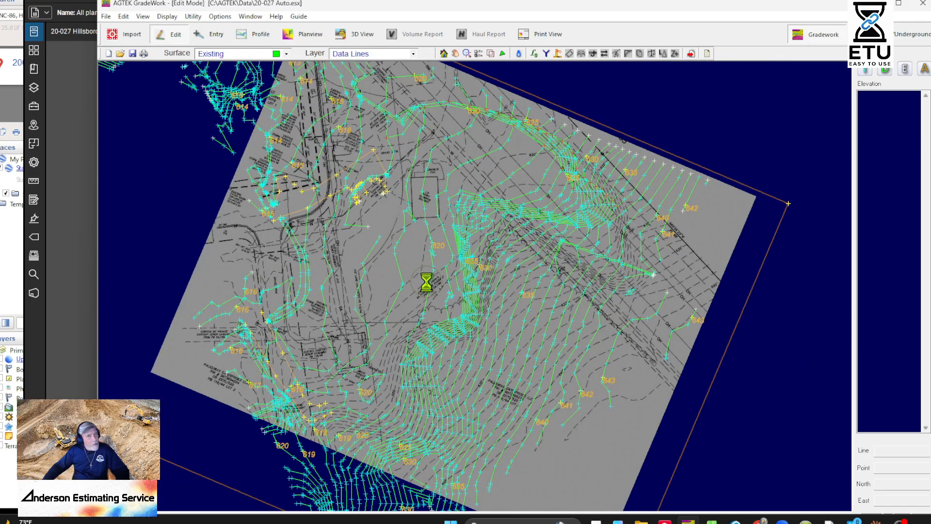
pyautogui.rightClick(437, 273)
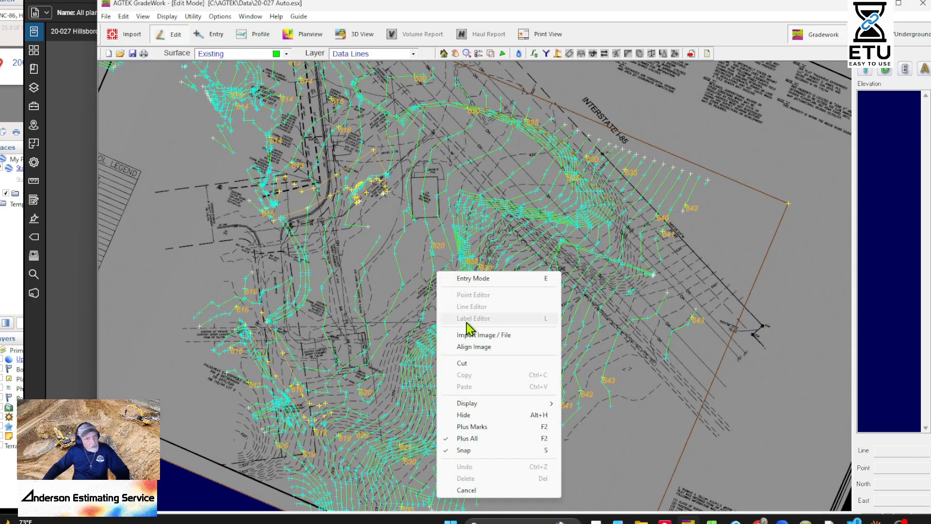
pyautogui.click(471, 347)
pyautogui.moveTo(413, 345); pyautogui.dragTo(494, 318, button='middle')
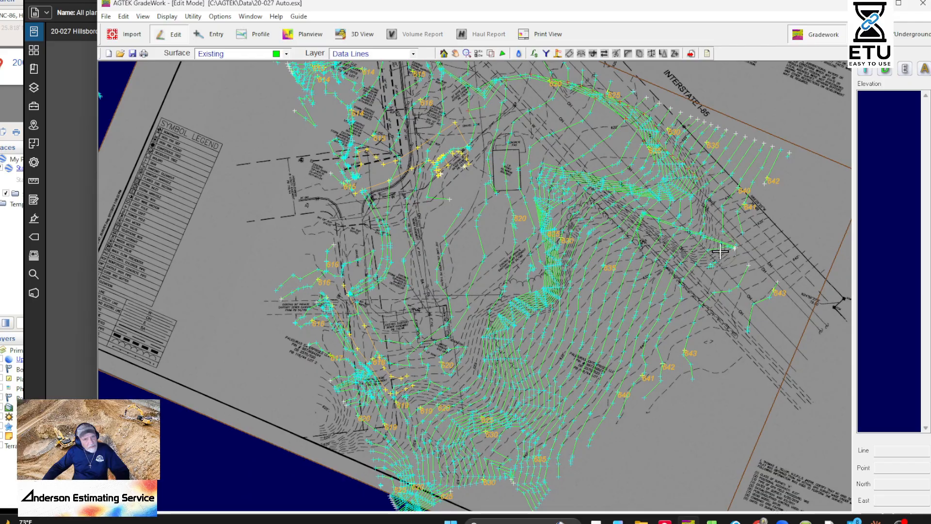
pyautogui.scroll(7, 717, 237)
pyautogui.moveTo(660, 384); pyautogui.dragTo(605, 288, button='middle')
pyautogui.scroll(-5, 590, 286)
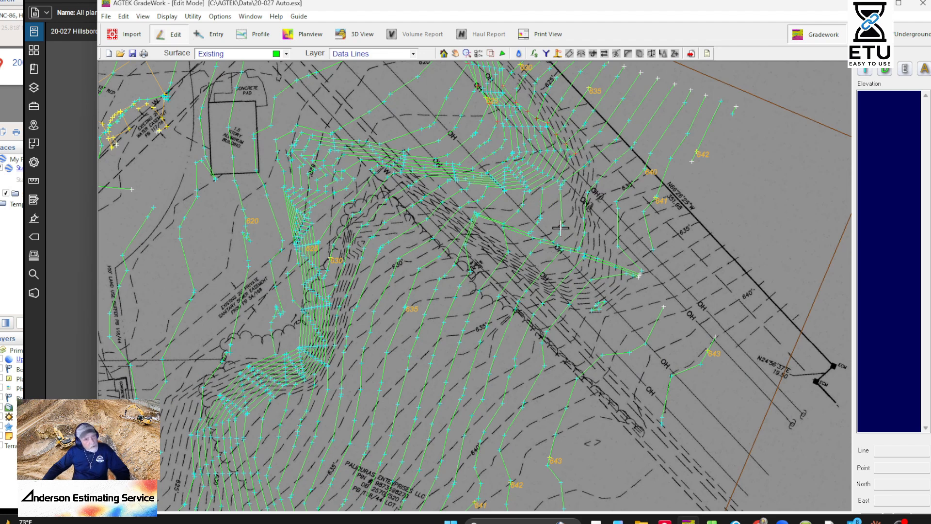
pyautogui.scroll(5, 591, 291)
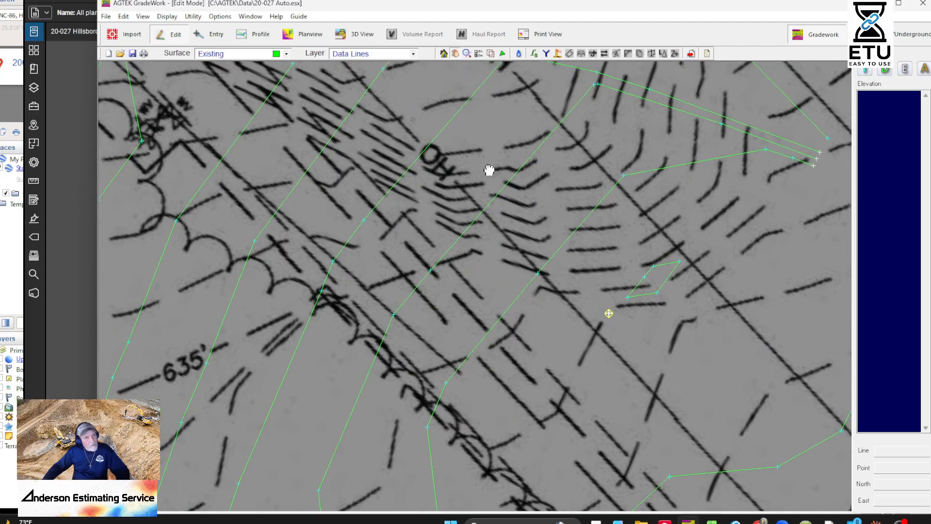
pyautogui.scroll(-8, 588, 305)
pyautogui.scroll(4, 582, 299)
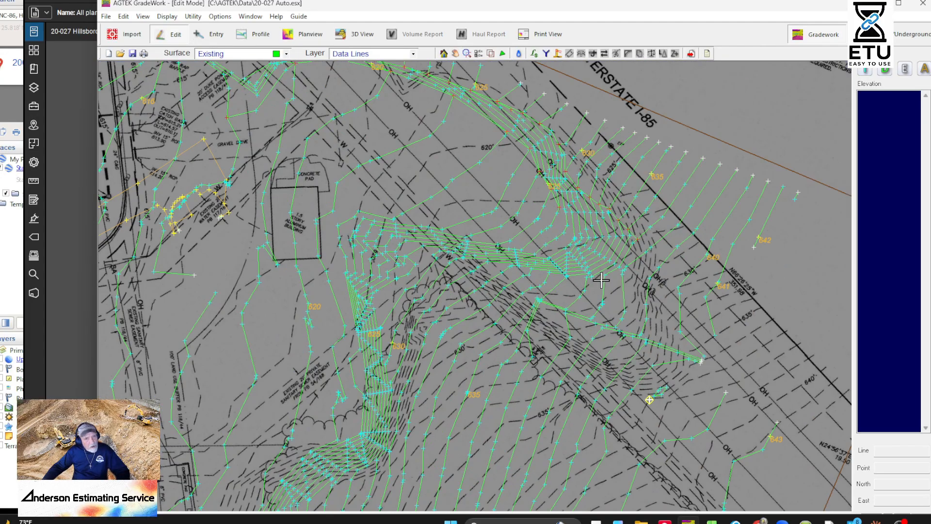
# - Match a second sheet point at the tree line to the 623 contour corner and apply the alignment with the image scale maintained
pyautogui.moveTo(576, 309); pyautogui.dragTo(674, 416, button='middle')
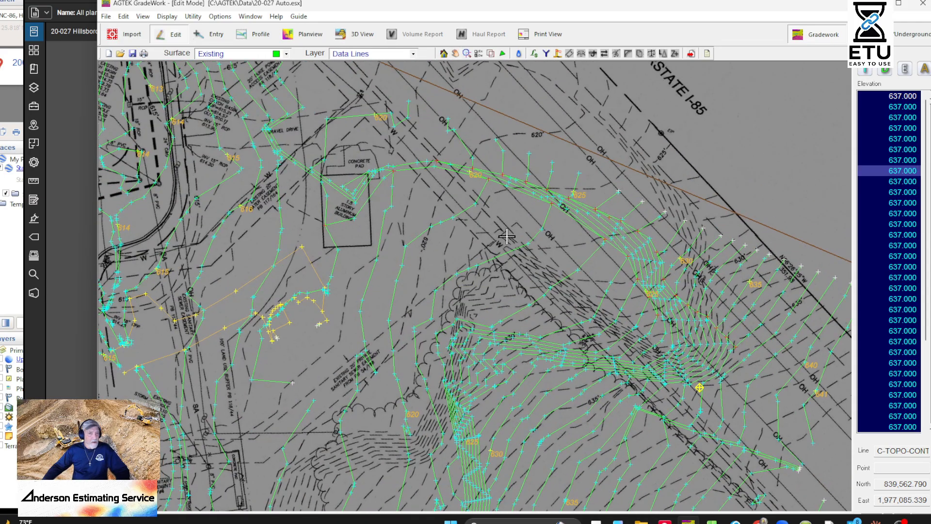
pyautogui.click(459, 330)
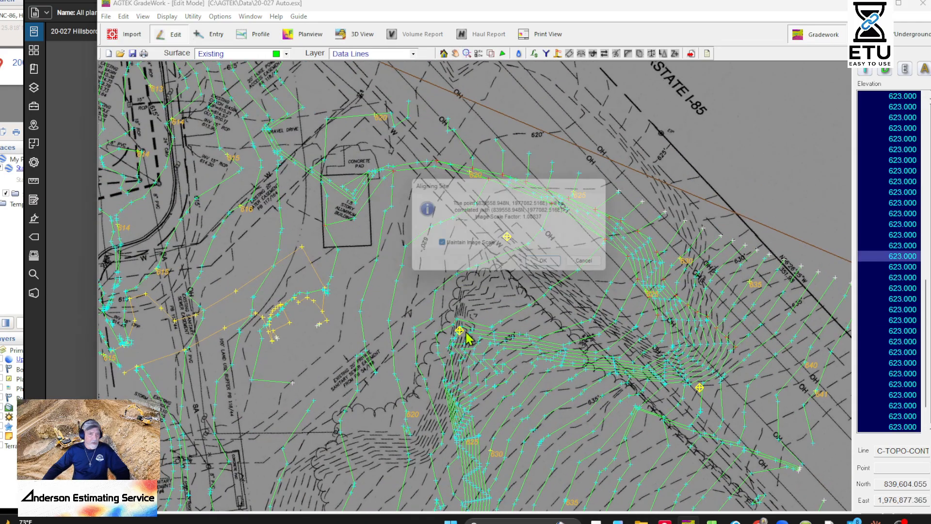
pyautogui.click(544, 266)
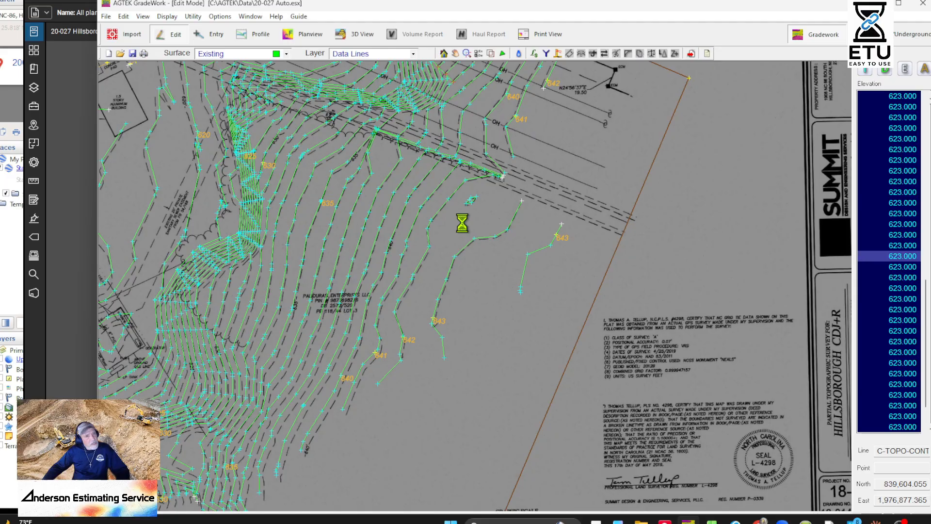
# - Start another alignment of the survey sheet and match the end of the eastern dashed contour to the endpoint of the 643 contour
pyautogui.scroll(3, 599, 304)
pyautogui.rightClick(690, 272)
pyautogui.click(726, 348)
pyautogui.scroll(5, 722, 330)
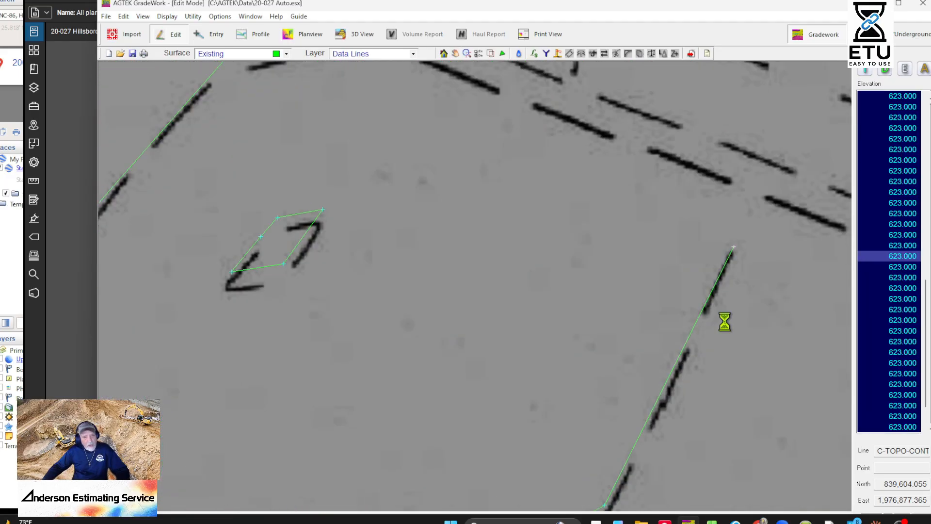
pyautogui.click(731, 230)
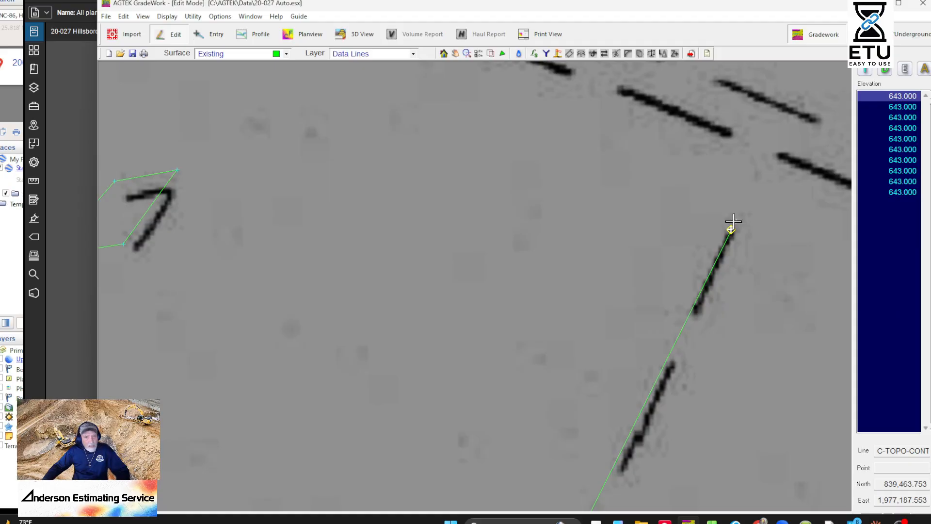
pyautogui.click(734, 222)
# - Match the dashed contour bend west of the aluminum building to the 618 contour vertex and apply the alignment
pyautogui.scroll(-8, 731, 223)
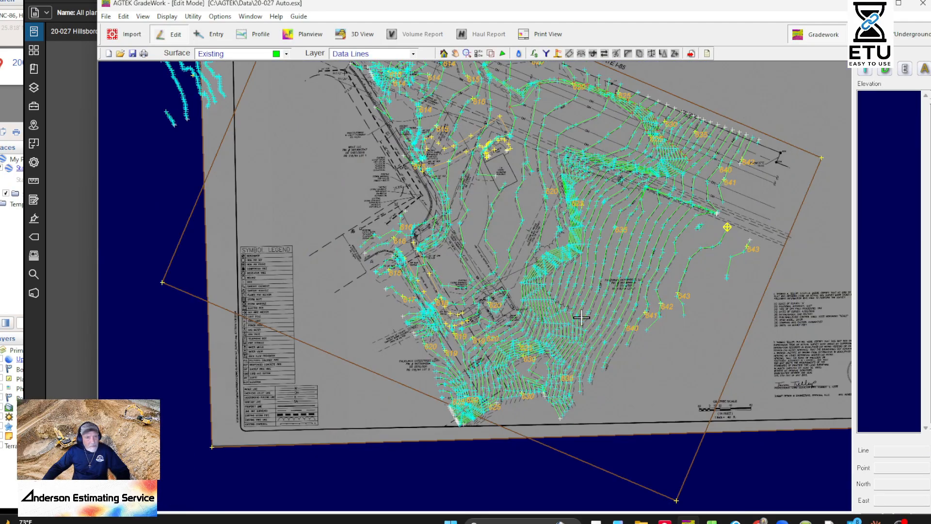
pyautogui.moveTo(776, 366); pyautogui.dragTo(799, 386, button='middle')
pyautogui.moveTo(635, 286); pyautogui.dragTo(832, 373, button='middle')
pyautogui.scroll(2, 689, 316)
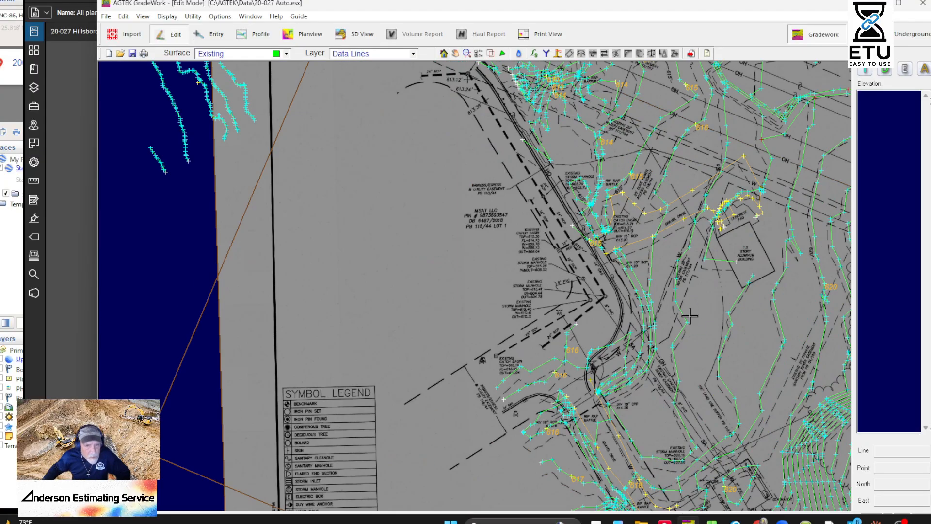
pyautogui.scroll(6, 690, 316)
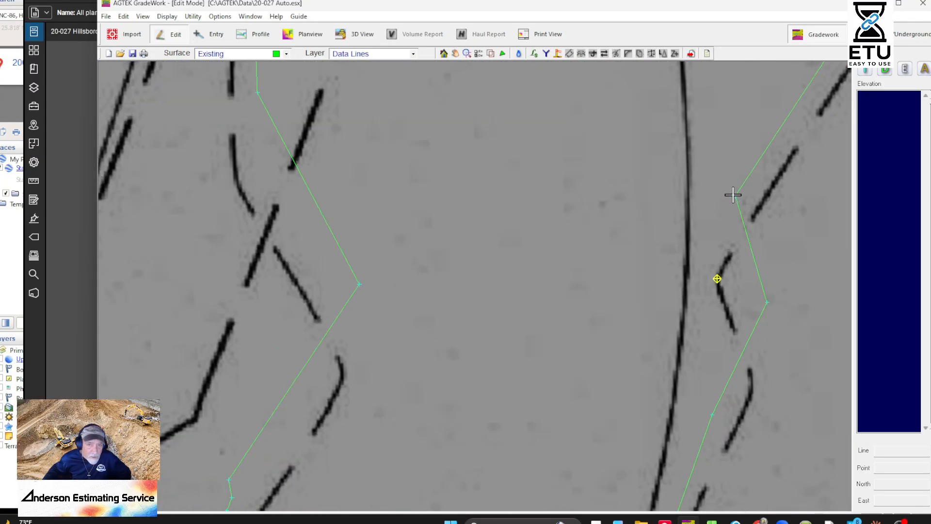
pyautogui.click(733, 194)
pyautogui.click(549, 266)
# - Check the sheet's contours against the existing contour lines around the rip rap baffles and the transmission tower
pyautogui.scroll(6, 388, 271)
pyautogui.scroll(8, 530, 316)
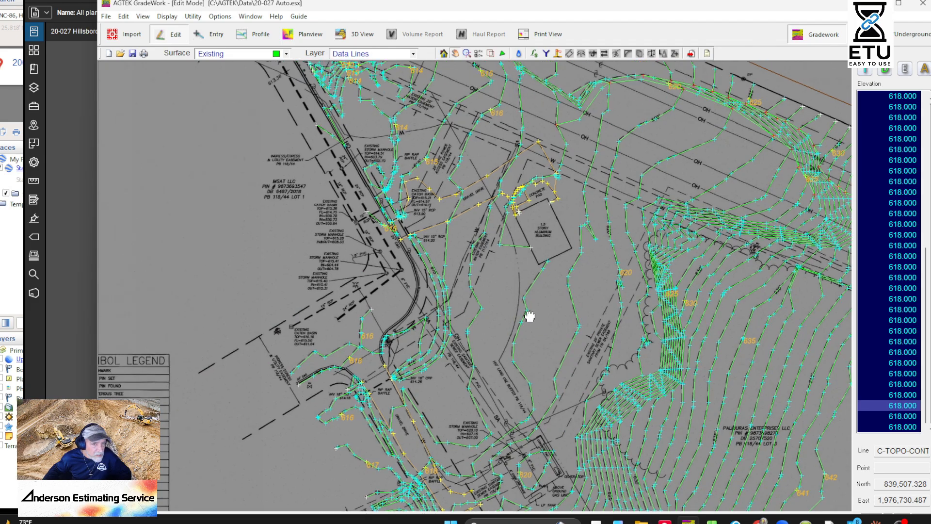
pyautogui.scroll(-5, 608, 236)
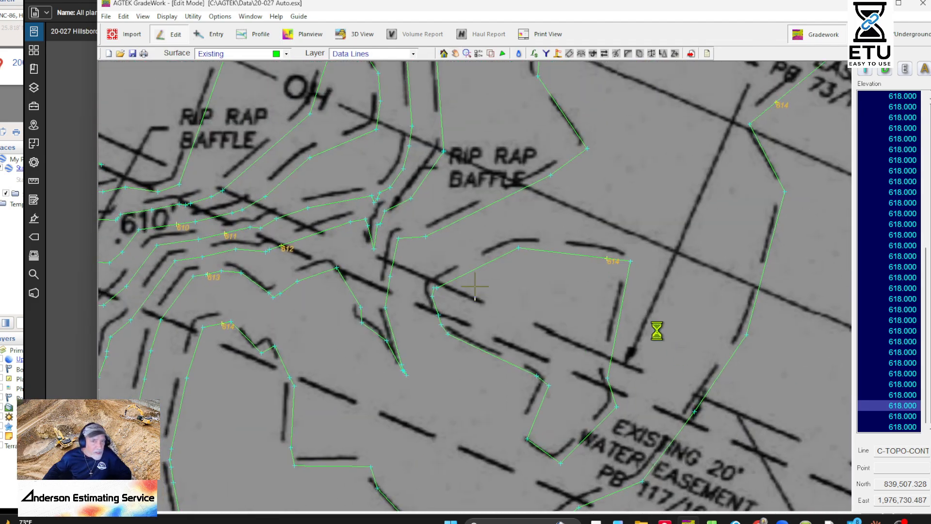
pyautogui.moveTo(577, 297); pyautogui.dragTo(738, 489)
pyautogui.scroll(4, 546, 251)
pyautogui.moveTo(552, 73); pyautogui.dragTo(640, 239)
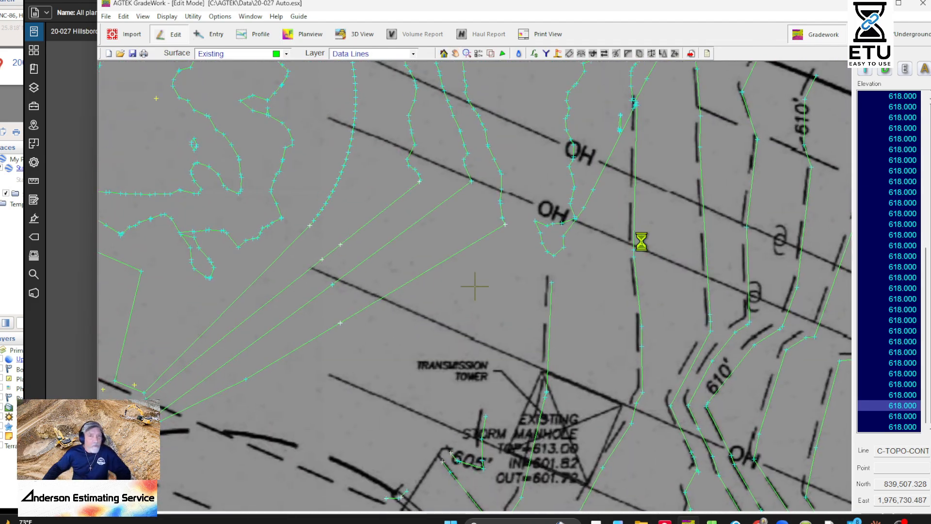
pyautogui.moveTo(635, 357); pyautogui.dragTo(603, 423)
pyautogui.scroll(-3, 473, 207)
pyautogui.scroll(2, 492, 223)
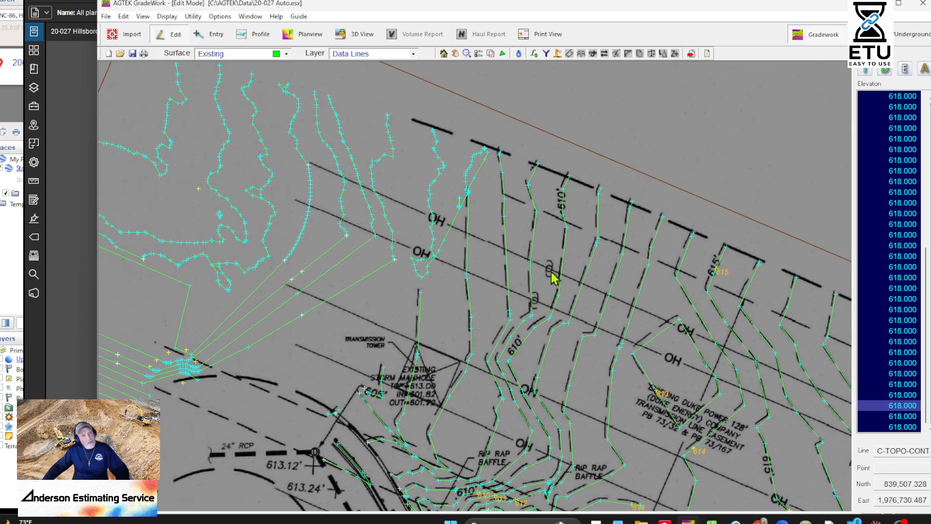
# - Start a further alignment and match the dashed contour bend beside the 610' label to the corresponding vertex of the 609 contour
pyautogui.rightClick(523, 210)
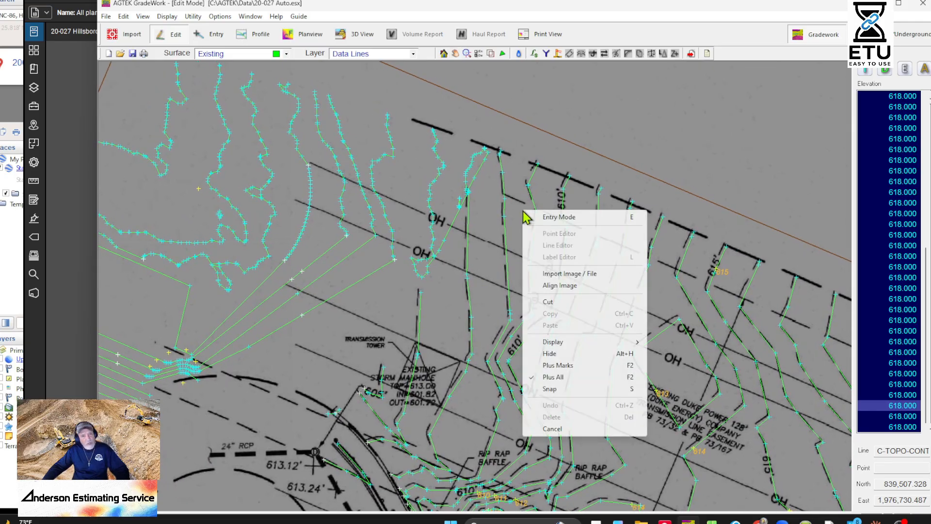
pyautogui.click(558, 286)
pyautogui.scroll(6, 531, 201)
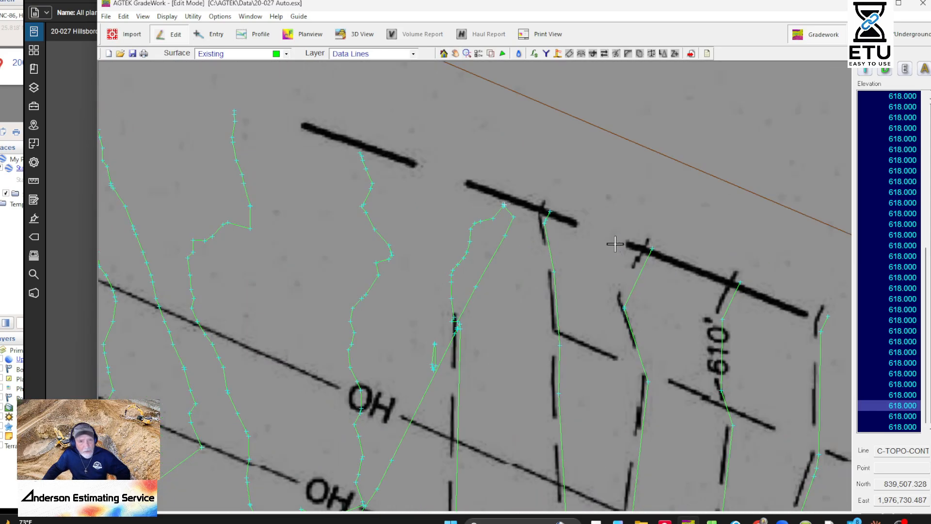
pyautogui.moveTo(669, 334); pyautogui.dragTo(565, 187, button='middle')
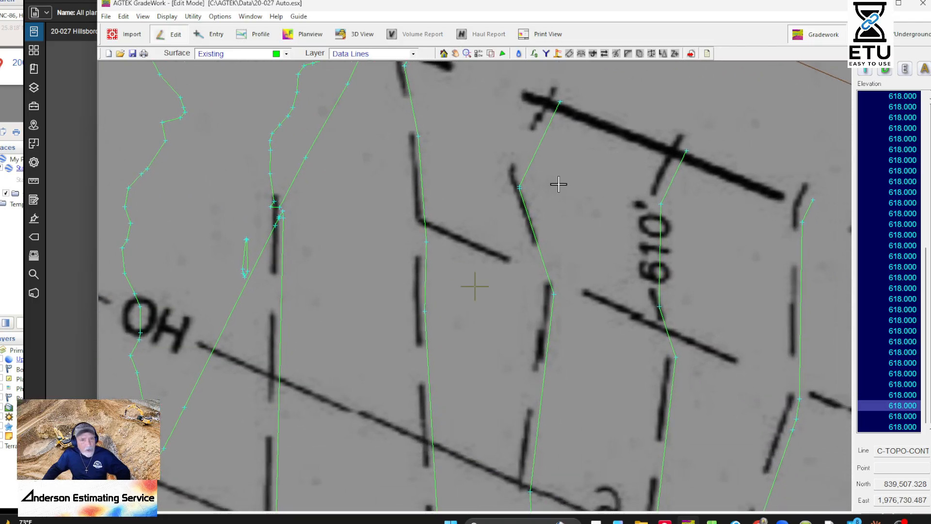
pyautogui.moveTo(683, 417); pyautogui.dragTo(524, 185, button='middle')
pyautogui.moveTo(597, 376); pyautogui.dragTo(684, 218, button='middle')
pyautogui.moveTo(576, 391)
pyautogui.mouseDown(button='middle')
pyautogui.moveTo(621, 366)
pyautogui.moveTo(645, 245)
pyautogui.mouseUp(button='middle')
pyautogui.scroll(4, 598, 233)
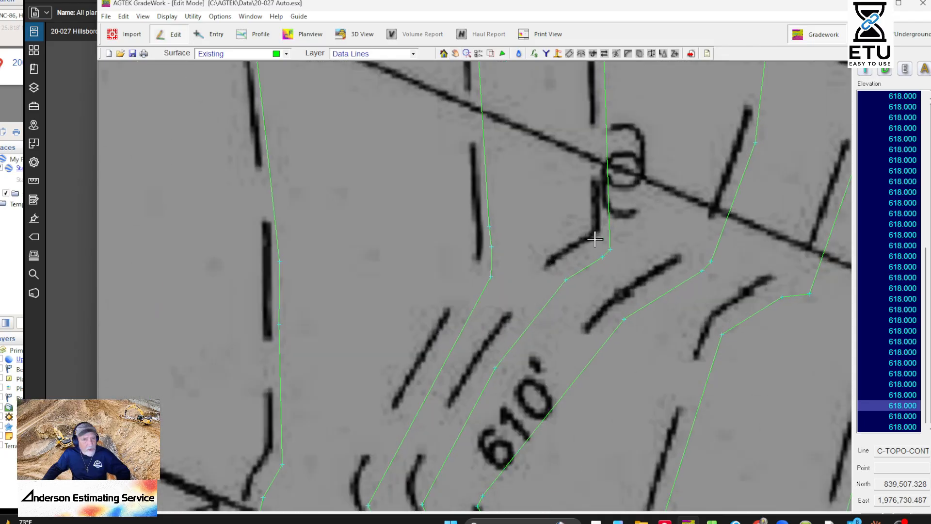
pyautogui.click(592, 235)
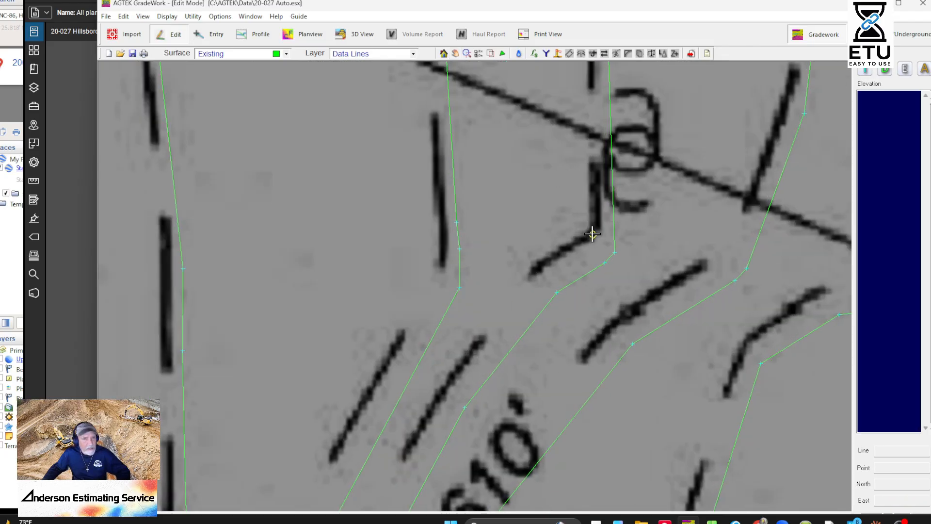
pyautogui.scroll(-6, 612, 253)
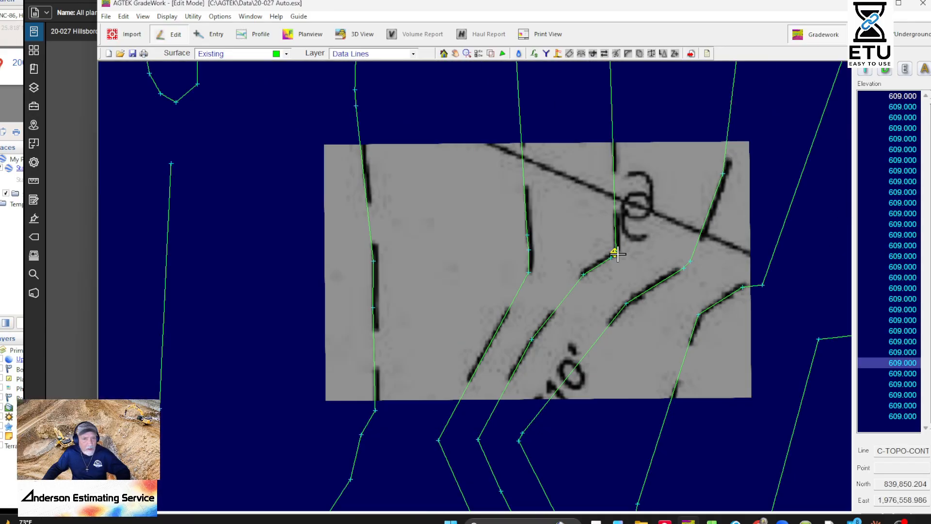
# - Match the dashed contour bend on the eastern hillside to the corresponding vertex of the 632 contour and apply the alignment
pyautogui.scroll(-3, 751, 435)
pyautogui.moveTo(751, 435); pyautogui.dragTo(366, 170, button='middle')
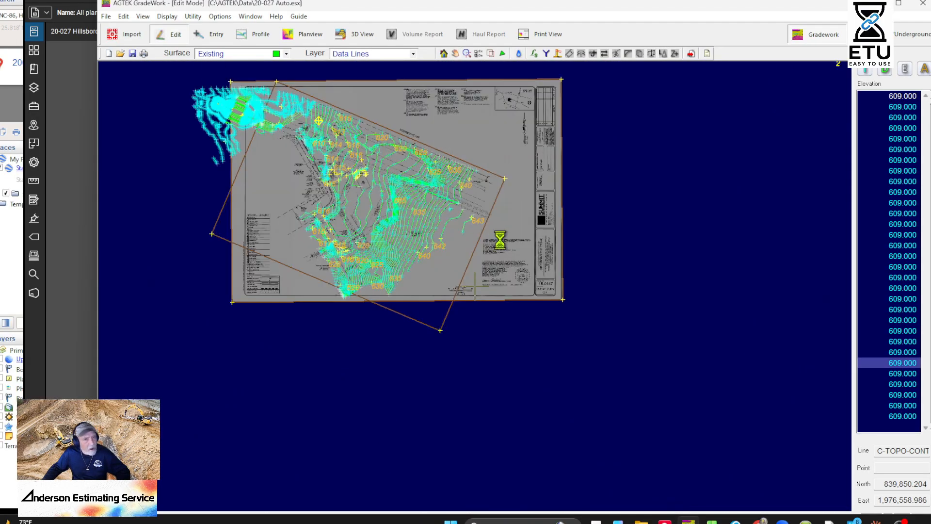
pyautogui.scroll(6, 398, 258)
pyautogui.moveTo(563, 265); pyautogui.dragTo(756, 246, button='middle')
pyautogui.scroll(6, 669, 246)
pyautogui.scroll(-3, 652, 250)
pyautogui.scroll(-2, 653, 250)
pyautogui.moveTo(549, 374); pyautogui.dragTo(786, 204, button='middle')
pyautogui.moveTo(667, 364); pyautogui.dragTo(843, 267, button='middle')
pyautogui.moveTo(552, 356); pyautogui.dragTo(822, 271, button='middle')
pyautogui.scroll(5, 659, 272)
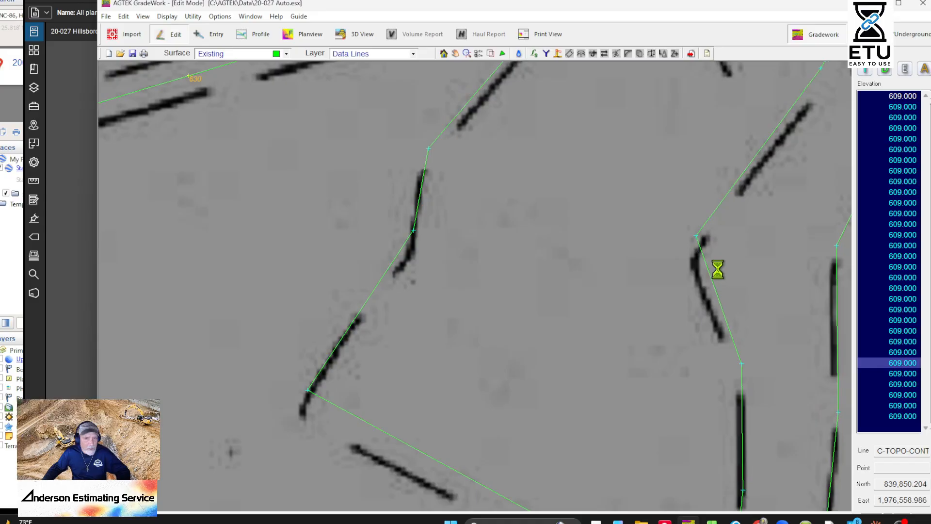
pyautogui.click(695, 262)
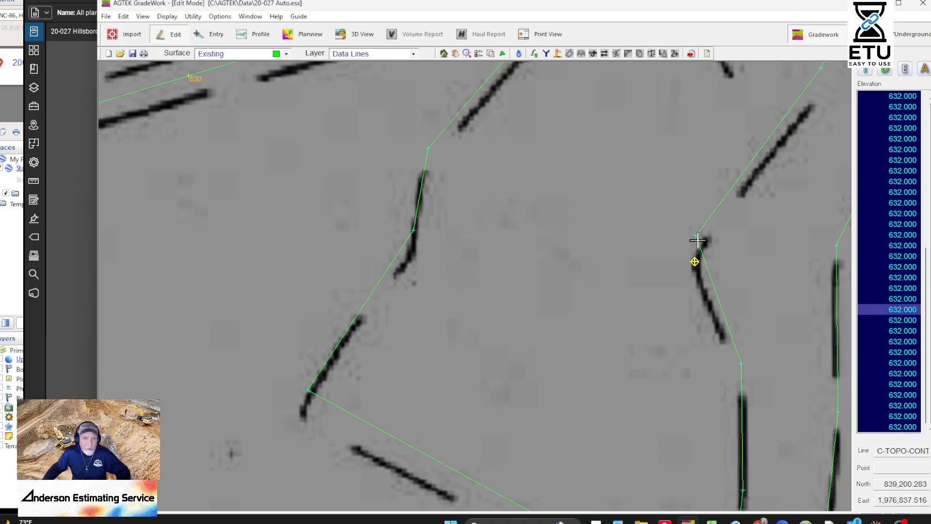
pyautogui.click(699, 238)
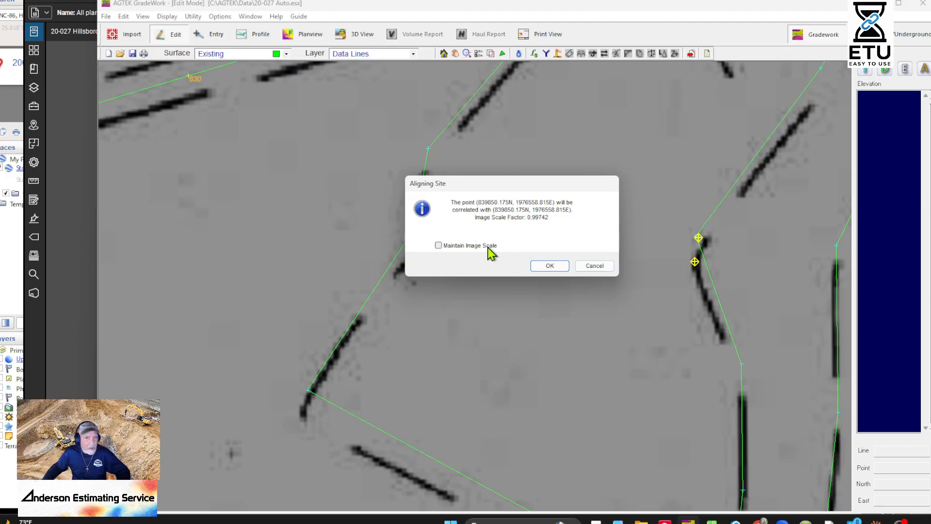
pyautogui.click(549, 266)
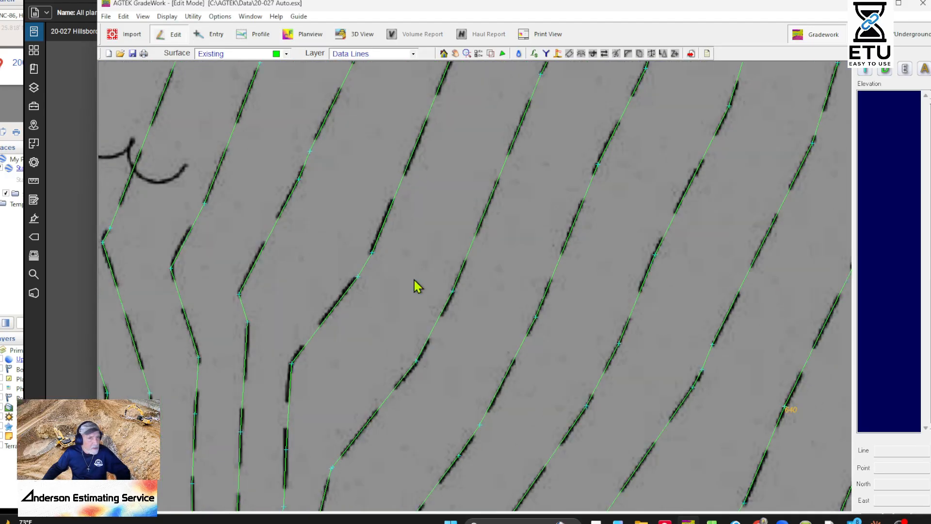
# - Check the sheet's alignment with the existing contours around the aluminum building and concrete pad, and save the takeoff
pyautogui.moveTo(668, 366); pyautogui.dragTo(689, 359, button='middle')
pyautogui.scroll(-8, 688, 360)
pyautogui.moveTo(632, 243); pyautogui.dragTo(656, 385, button='middle')
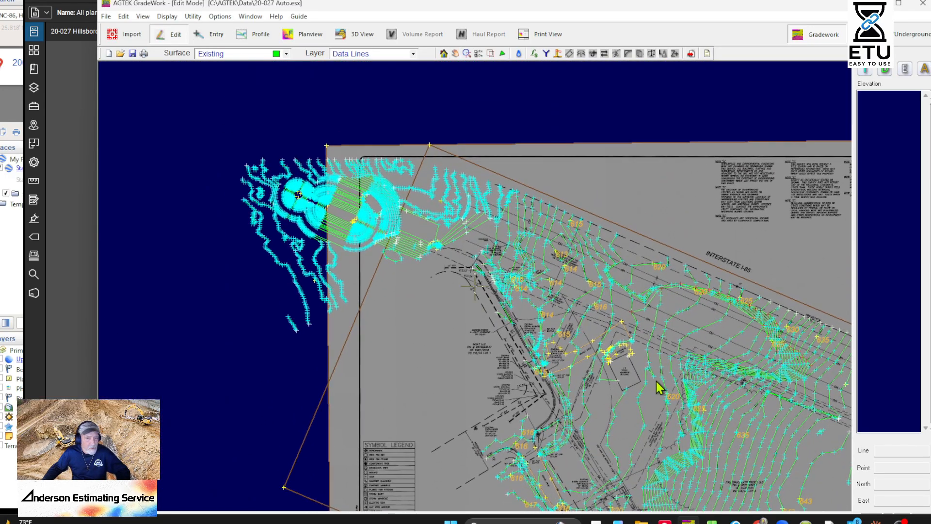
pyautogui.scroll(5, 604, 381)
pyautogui.scroll(3, 726, 401)
pyautogui.moveTo(725, 401); pyautogui.dragTo(505, 391, button='middle')
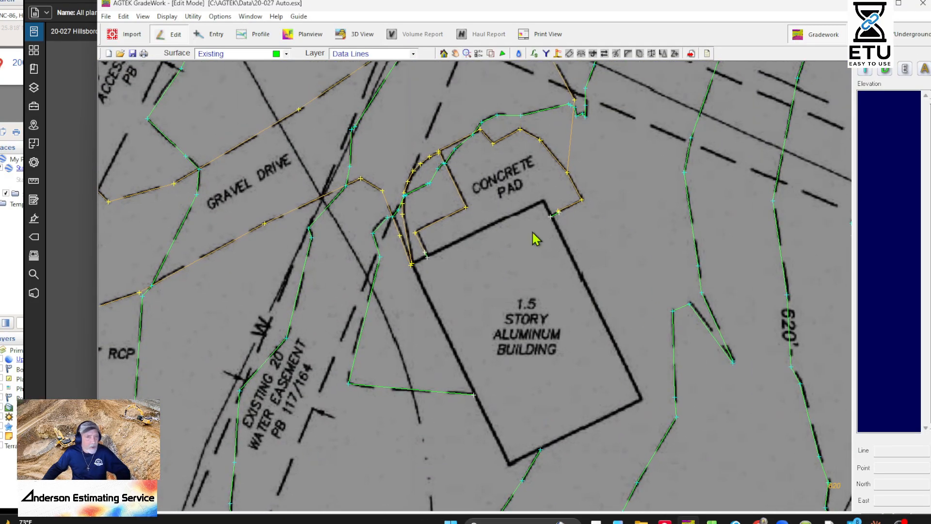
pyautogui.click(233, 52)
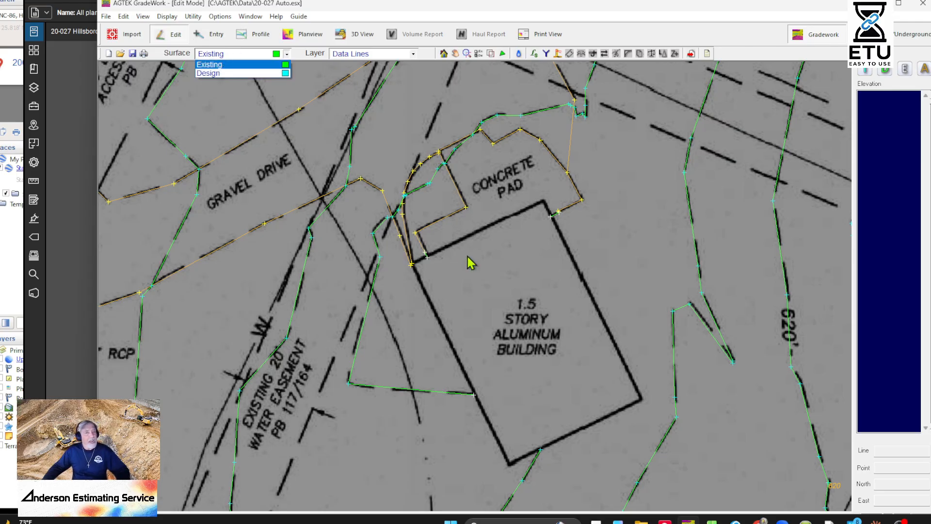
pyautogui.scroll(-3, 536, 295)
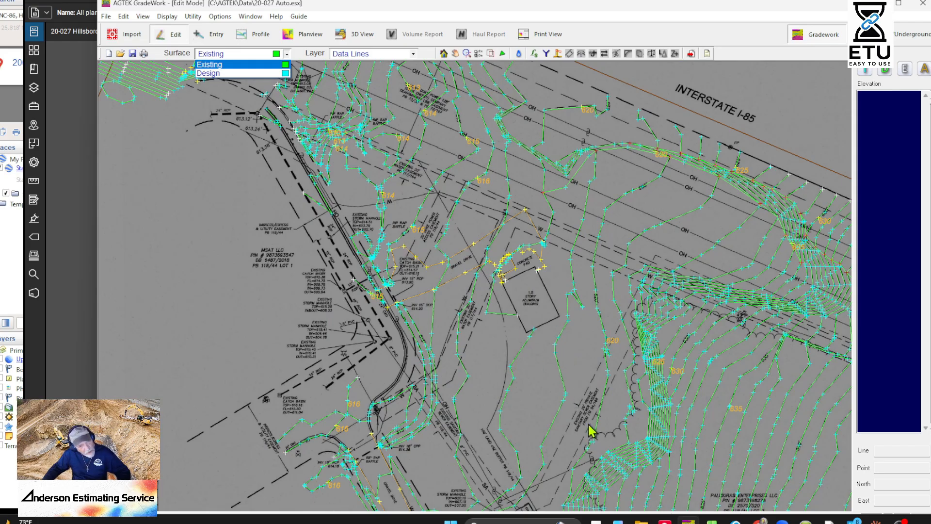
pyautogui.click(129, 54)
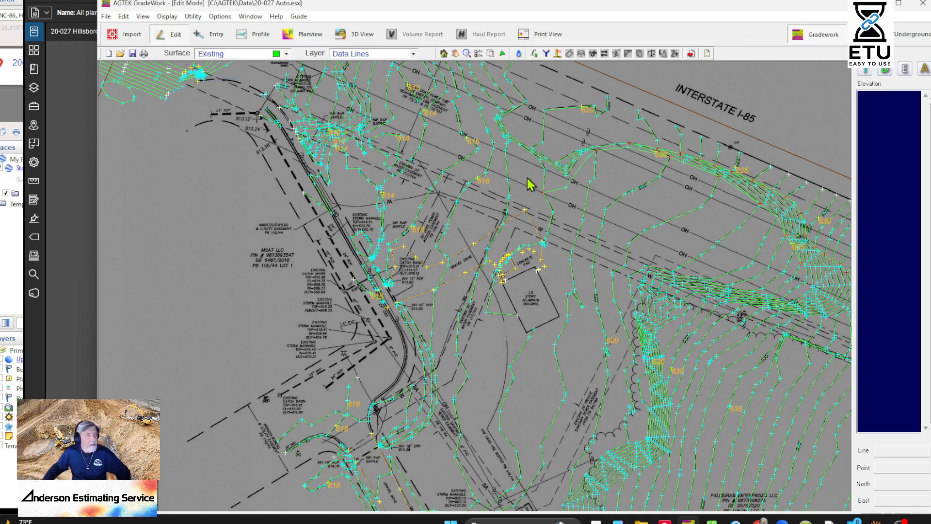
# - Hide the sheet image and turn on the display of the Existing surface's perimeters
pyautogui.scroll(-5, 732, 247)
pyautogui.scroll(4, 592, 274)
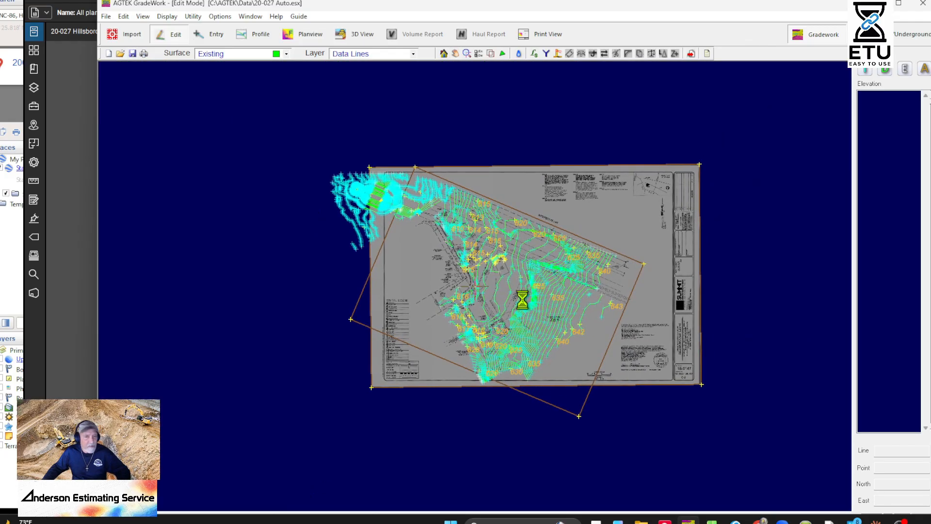
pyautogui.scroll(2, 412, 204)
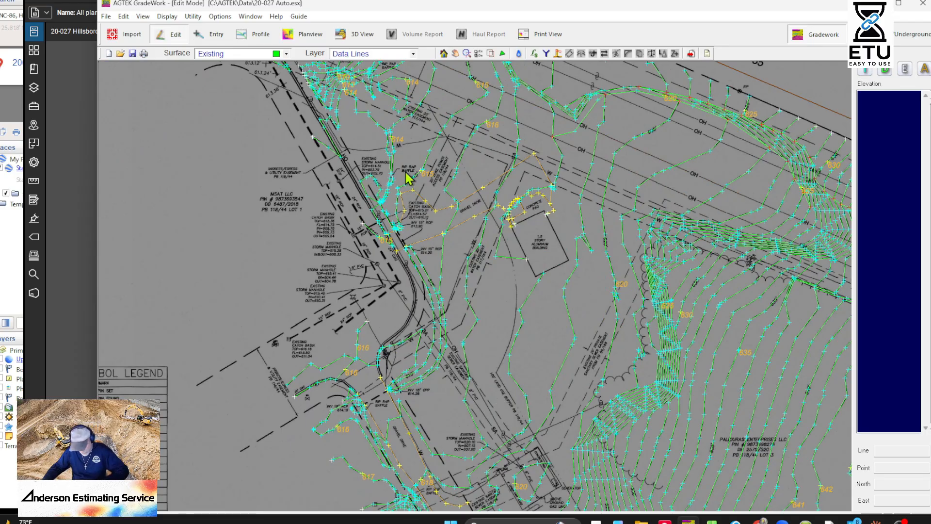
pyautogui.press('i')
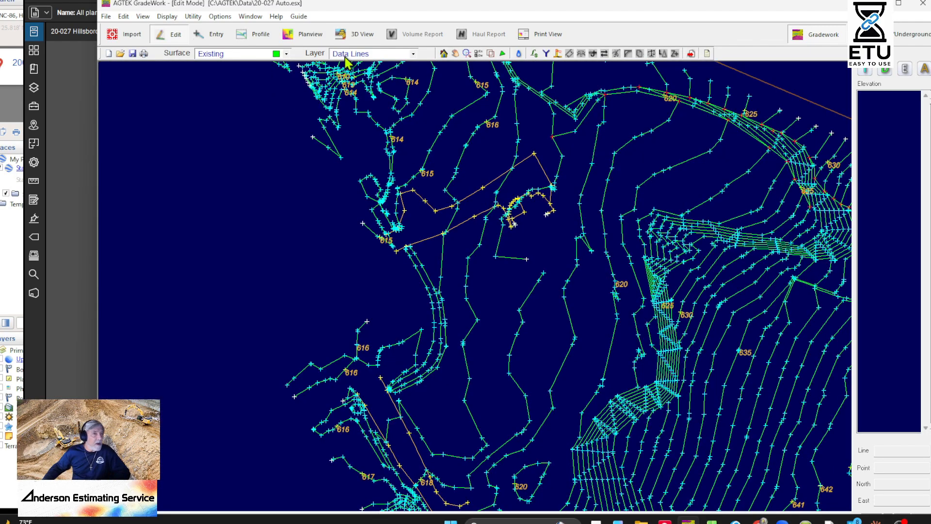
pyautogui.click(479, 53)
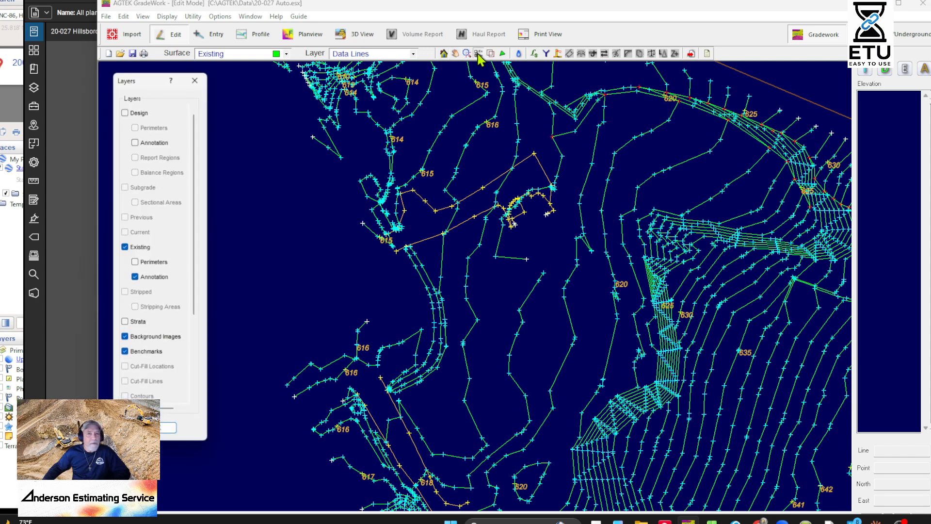
pyautogui.click(135, 261)
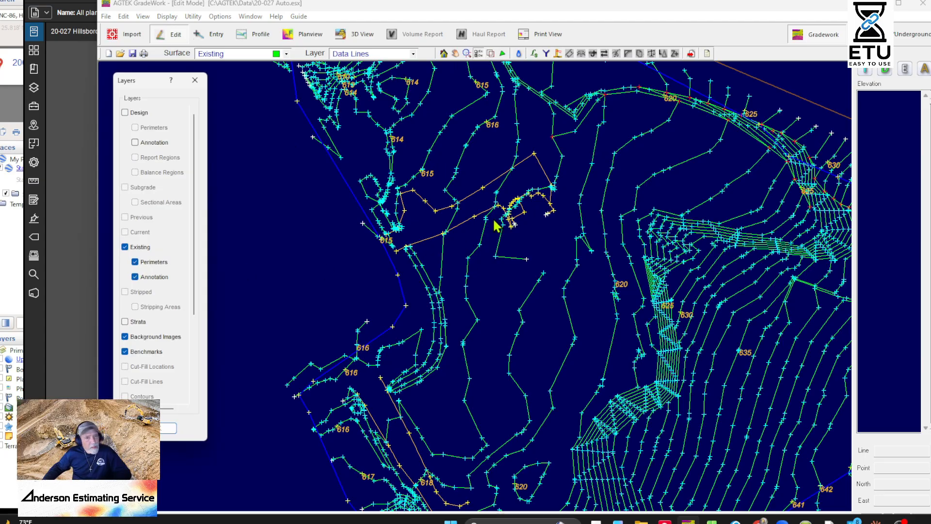
# - Examine the contours along the Existing perimeter on the Interstate side, from the 613 contour to the 625 contour, with the sheet image shown again
pyautogui.moveTo(426, 146); pyautogui.dragTo(575, 367, button='middle')
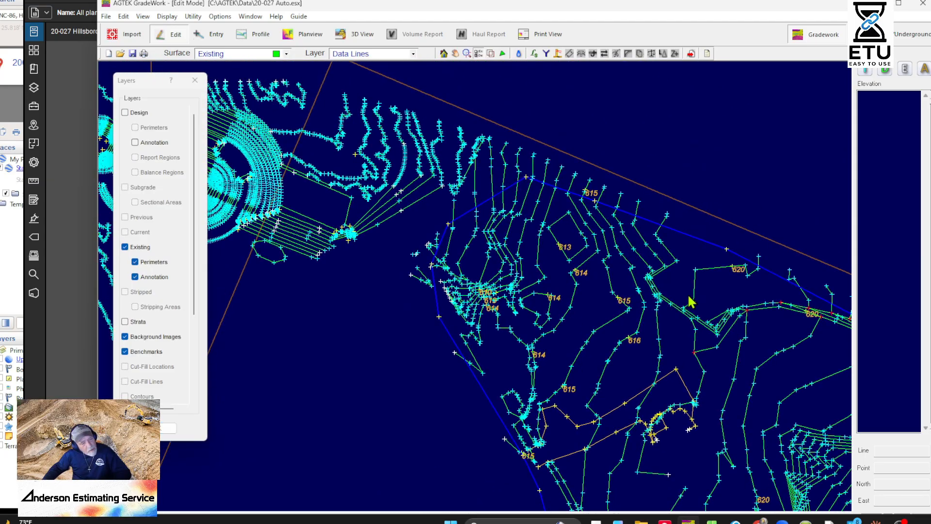
pyautogui.scroll(3, 713, 356)
pyautogui.moveTo(709, 363); pyautogui.dragTo(290, 404, button='middle')
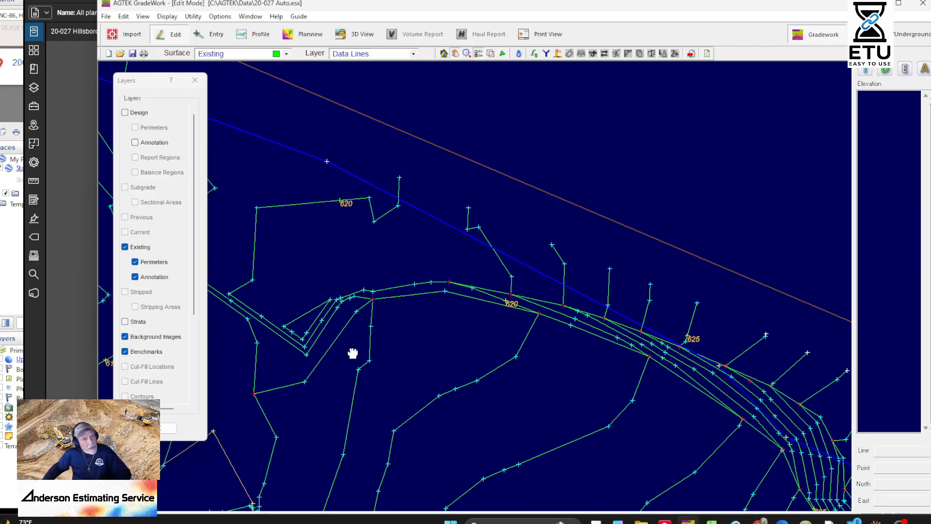
pyautogui.moveTo(349, 359); pyautogui.dragTo(645, 403, button='middle')
pyautogui.moveTo(569, 336); pyautogui.dragTo(564, 411, button='middle')
pyautogui.moveTo(462, 321); pyautogui.dragTo(618, 280, button='middle')
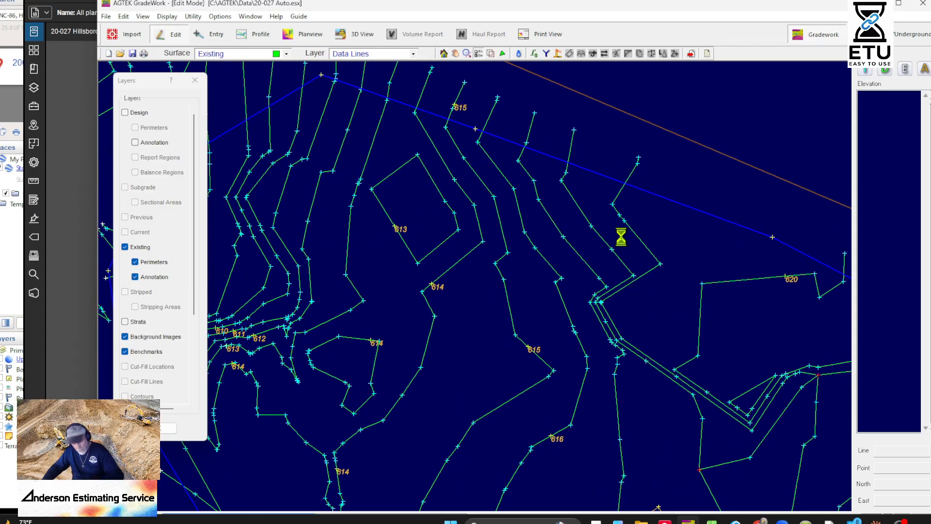
pyautogui.scroll(1, 636, 277)
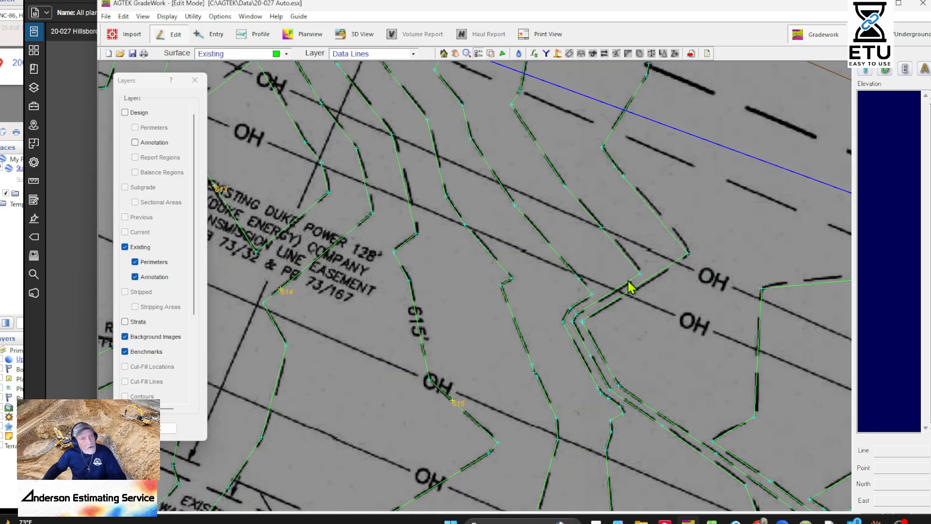
pyautogui.moveTo(601, 324); pyautogui.dragTo(589, 255, button='middle')
pyautogui.scroll(-2, 572, 281)
pyautogui.moveTo(598, 289); pyautogui.dragTo(618, 397, button='middle')
# - In Entry mode, add a data line from the 619 contour bend west across the contours with points at 619, 618, 617, 616, 615 and 614, and return to Edit mode
pyautogui.rightClick(618, 396)
pyautogui.click(649, 292)
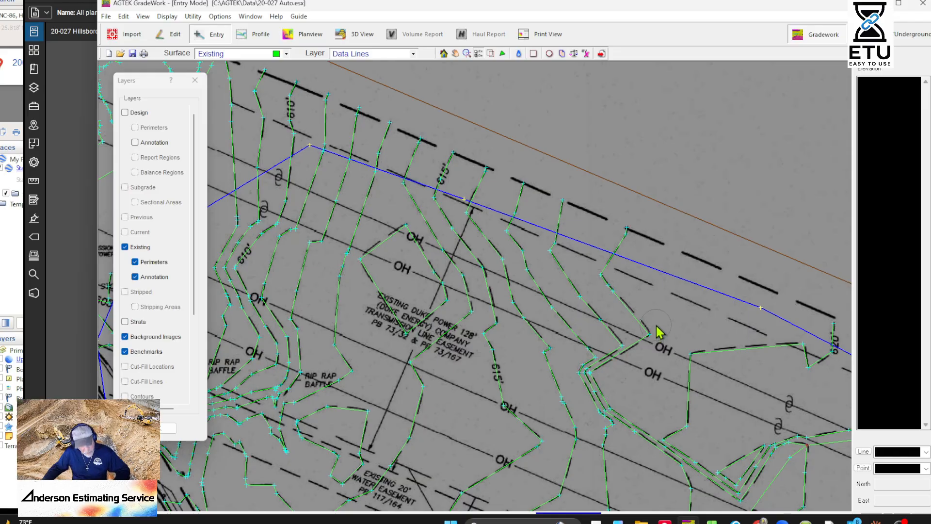
pyautogui.click(648, 335)
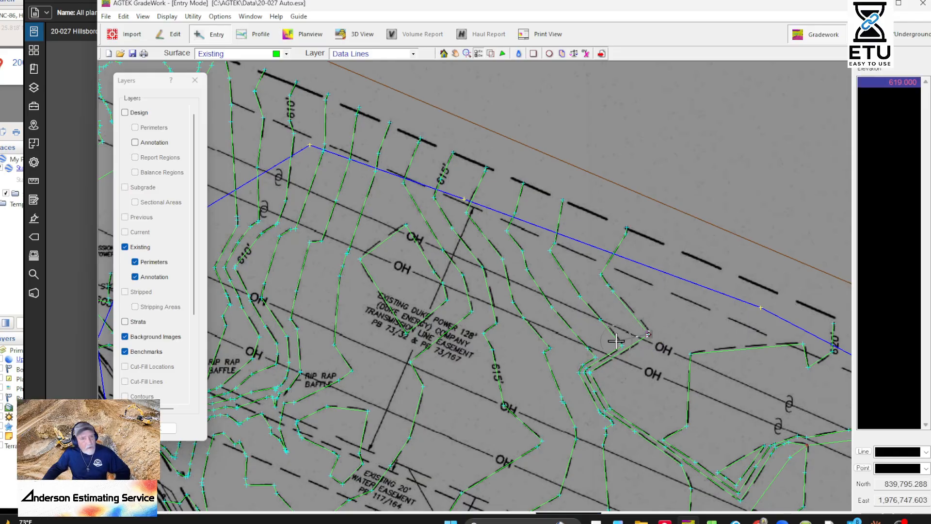
pyautogui.click(588, 354)
pyautogui.click(548, 351)
pyautogui.moveTo(472, 325); pyautogui.dragTo(681, 339, button='middle')
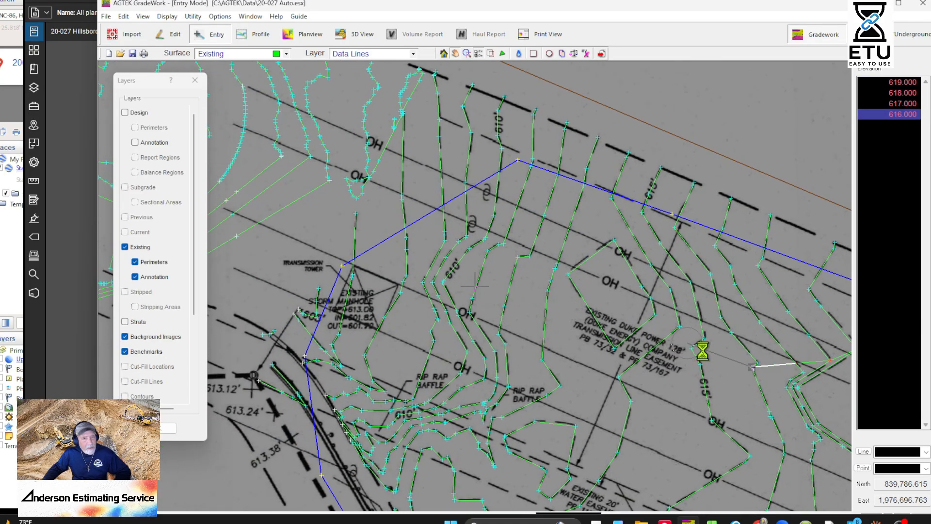
pyautogui.click(692, 348)
pyautogui.click(615, 376)
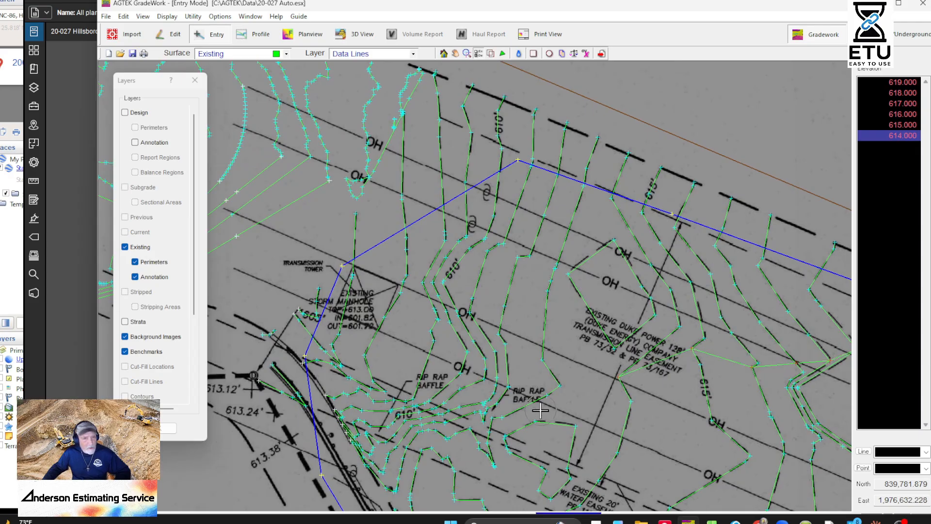
pyautogui.rightClick(545, 262)
pyautogui.click(556, 269)
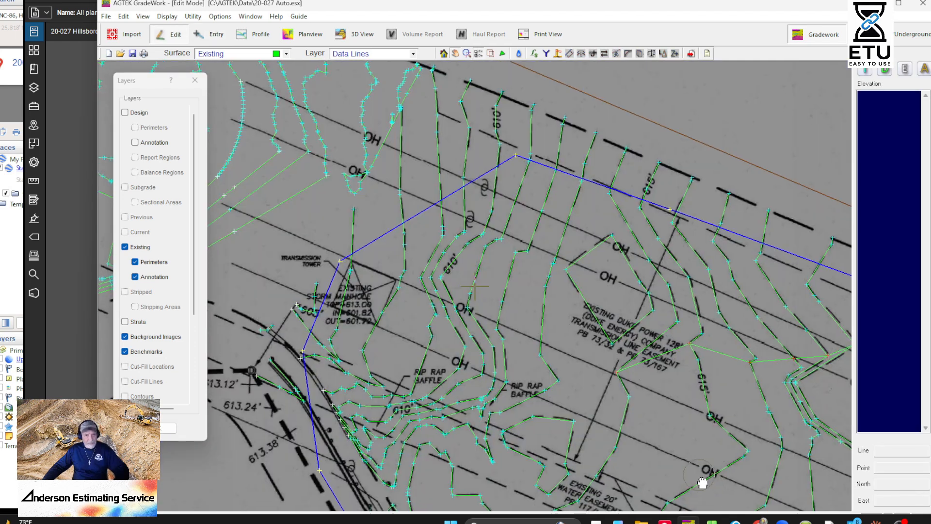
# - Switch to Bluebeam and bring up the 20-027 Hillsborough Car Dealership - 3D View document
pyautogui.moveTo(702, 482); pyautogui.dragTo(675, 283, button='middle')
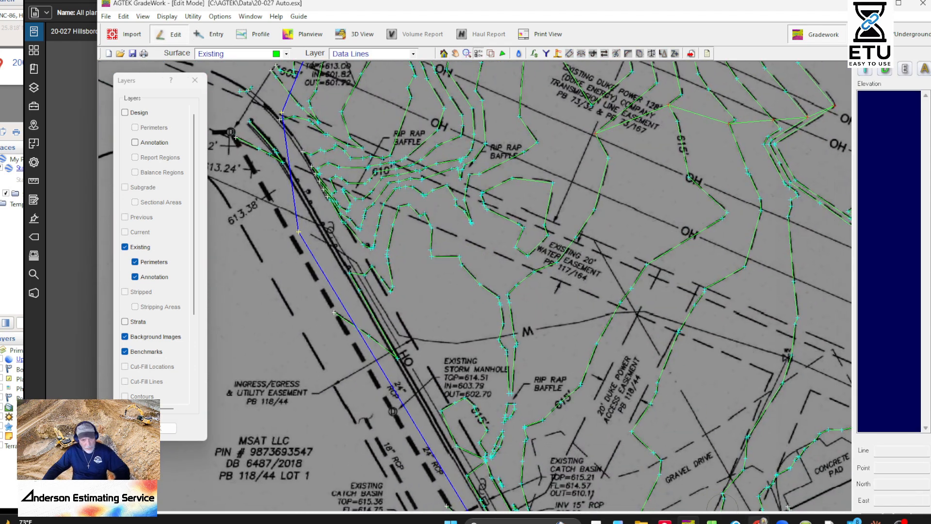
pyautogui.moveTo(760, 521)
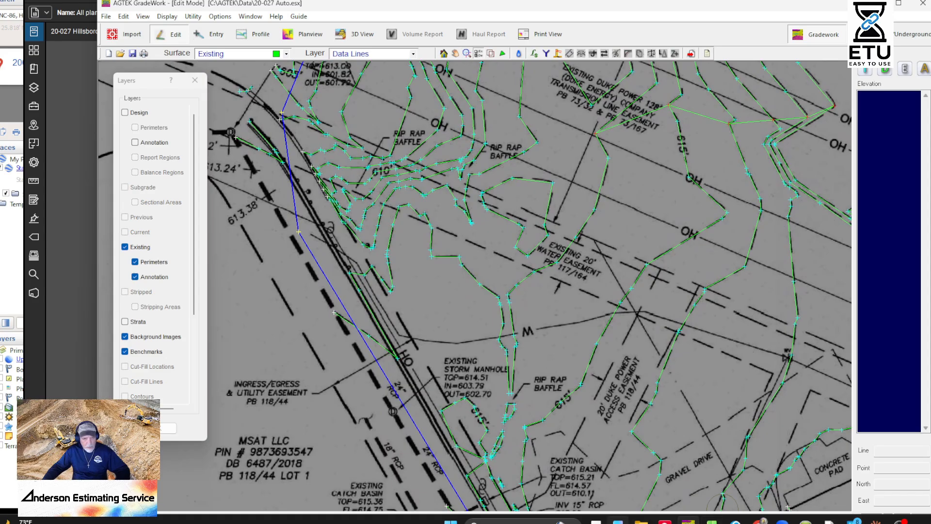
pyautogui.moveTo(736, 521)
pyautogui.click(735, 485)
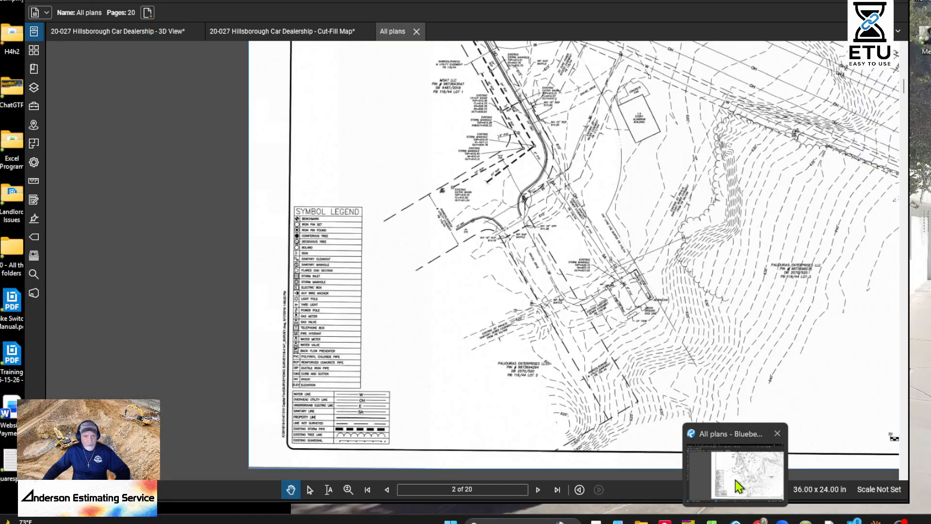
pyautogui.click(148, 42)
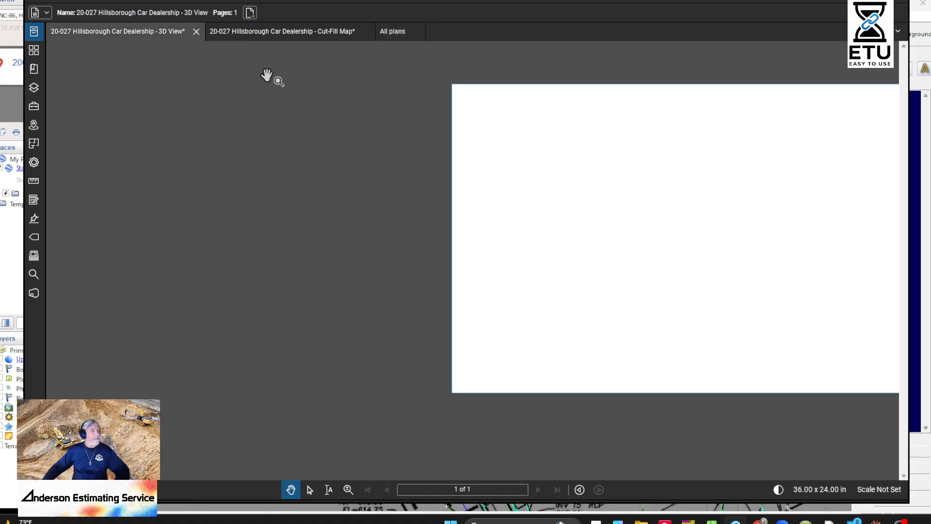
# - Examine the existing surface in the 3D view, covering the steep slopes, the building area, the northern and eastern perimeter and the western road edge
pyautogui.scroll(2, 589, 215)
pyautogui.scroll(7, 588, 215)
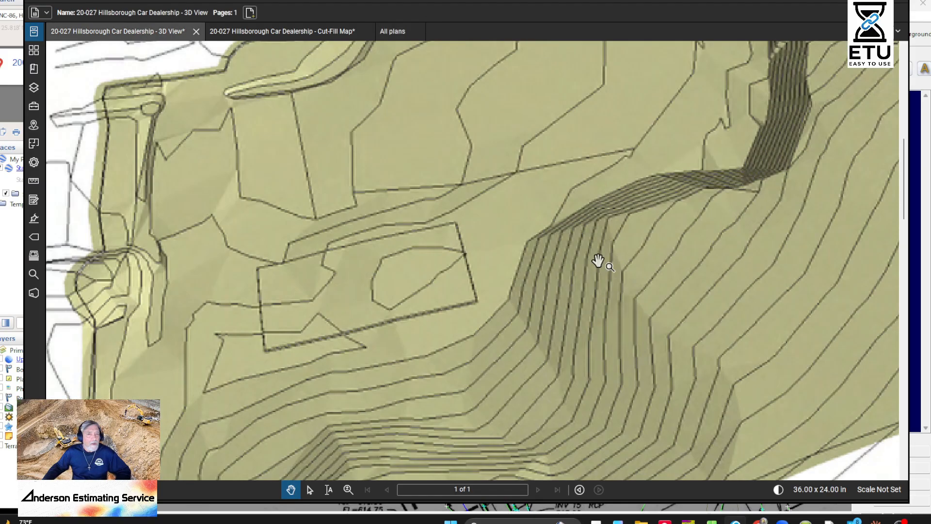
pyautogui.scroll(-3, 657, 272)
pyautogui.scroll(-2, 650, 272)
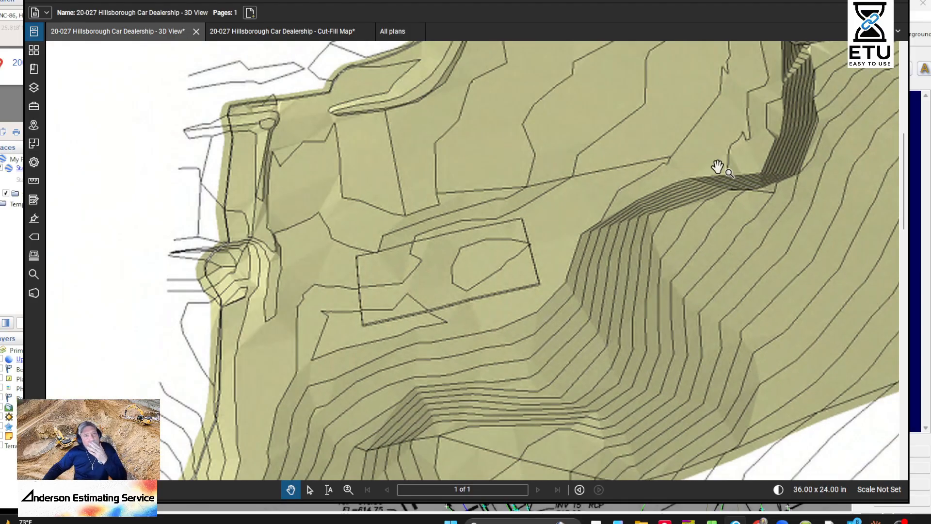
pyautogui.moveTo(714, 166); pyautogui.dragTo(661, 338)
pyautogui.moveTo(747, 214); pyautogui.dragTo(553, 338)
pyautogui.moveTo(458, 267); pyautogui.dragTo(495, 260)
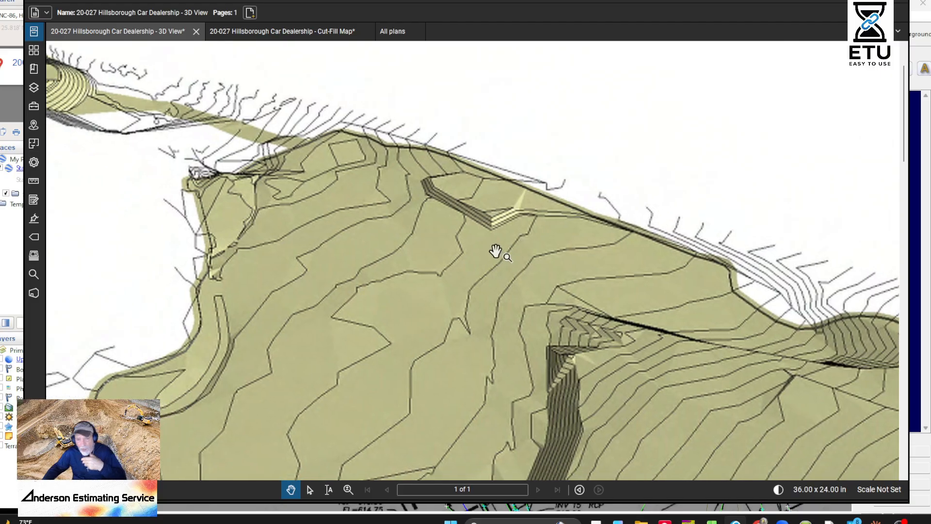
pyautogui.moveTo(835, 449); pyautogui.dragTo(646, 308)
pyautogui.scroll(3, 711, 320)
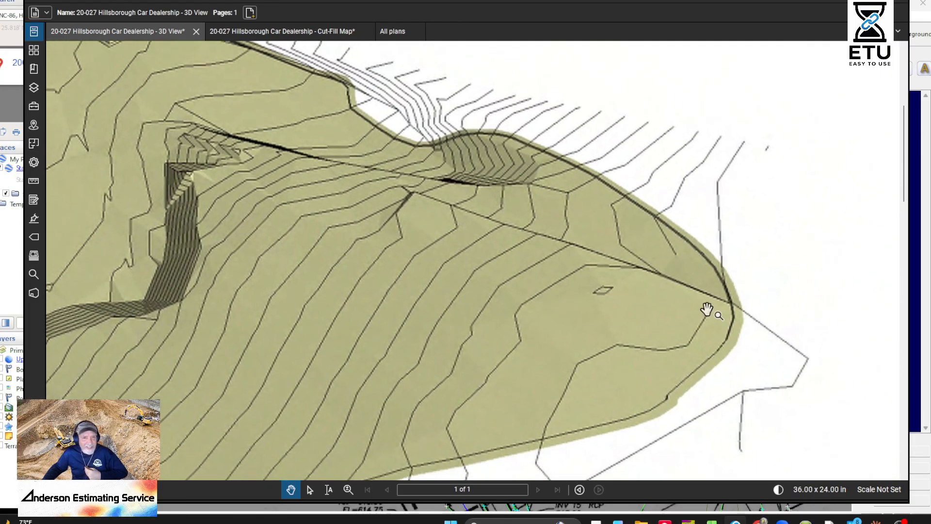
pyautogui.moveTo(542, 297); pyautogui.dragTo(753, 309)
pyautogui.moveTo(558, 427); pyautogui.dragTo(667, 165)
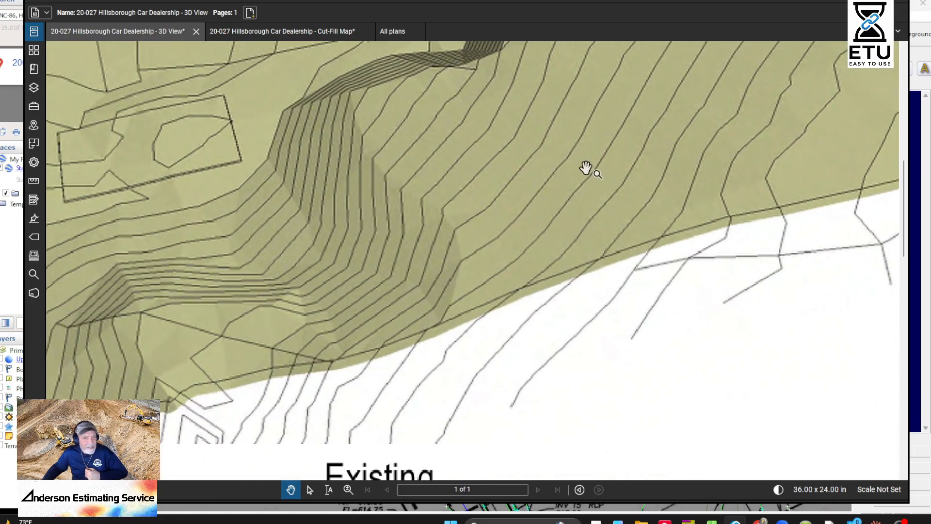
pyautogui.scroll(-1, 441, 291)
pyautogui.moveTo(441, 292); pyautogui.dragTo(607, 264)
pyautogui.moveTo(427, 186); pyautogui.dragTo(581, 278)
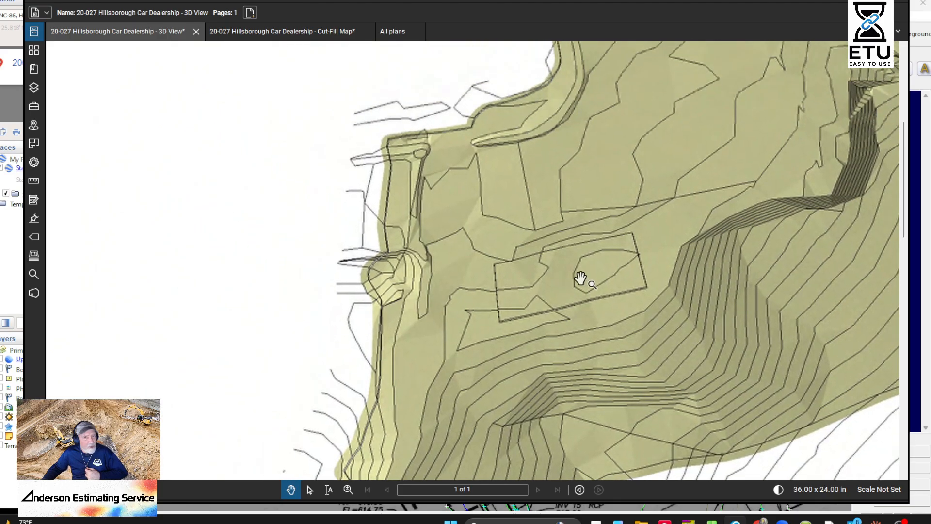
pyautogui.moveTo(627, 217); pyautogui.dragTo(550, 380)
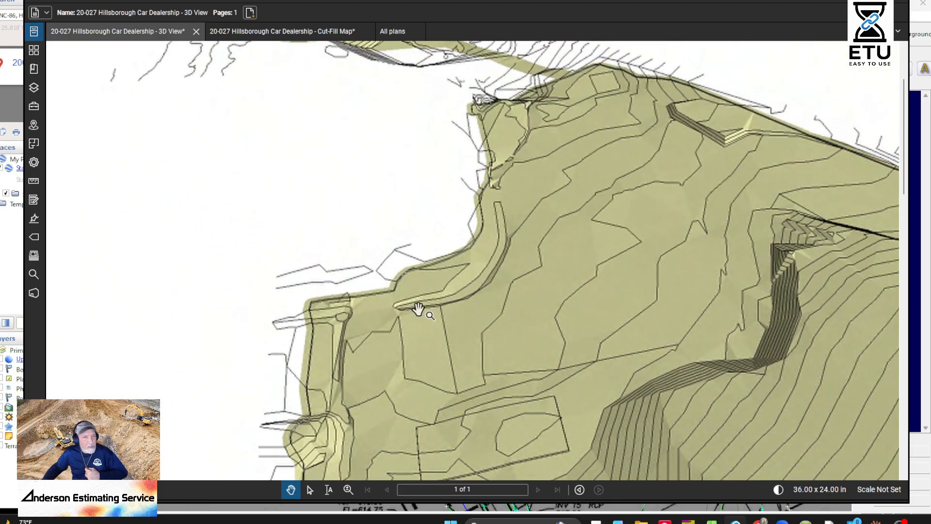
# - Examine the existing basin and the colored Design surface in the 3D view, and bring up the Cut-Fill Map document
pyautogui.moveTo(500, 171); pyautogui.dragTo(545, 251)
pyautogui.moveTo(394, 177); pyautogui.dragTo(578, 301)
pyautogui.scroll(8, 526, 295)
pyautogui.moveTo(527, 230); pyautogui.dragTo(592, 346)
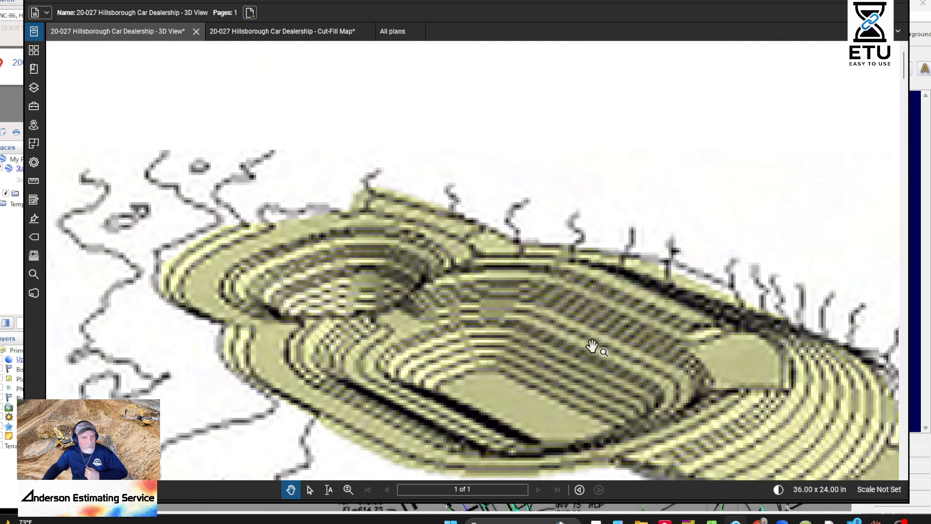
pyautogui.scroll(-9, 593, 346)
pyautogui.moveTo(619, 398); pyautogui.dragTo(514, 210)
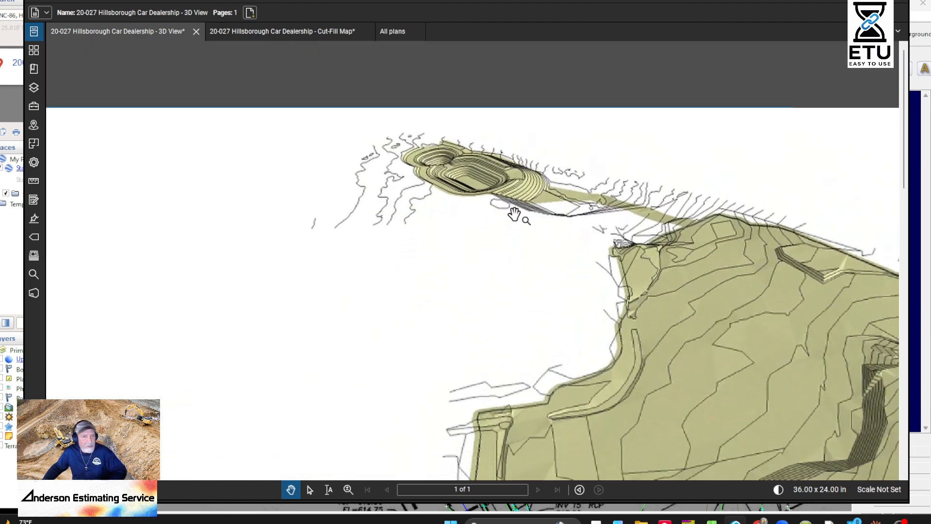
pyautogui.scroll(-4, 514, 212)
pyautogui.moveTo(291, 360); pyautogui.dragTo(402, 142)
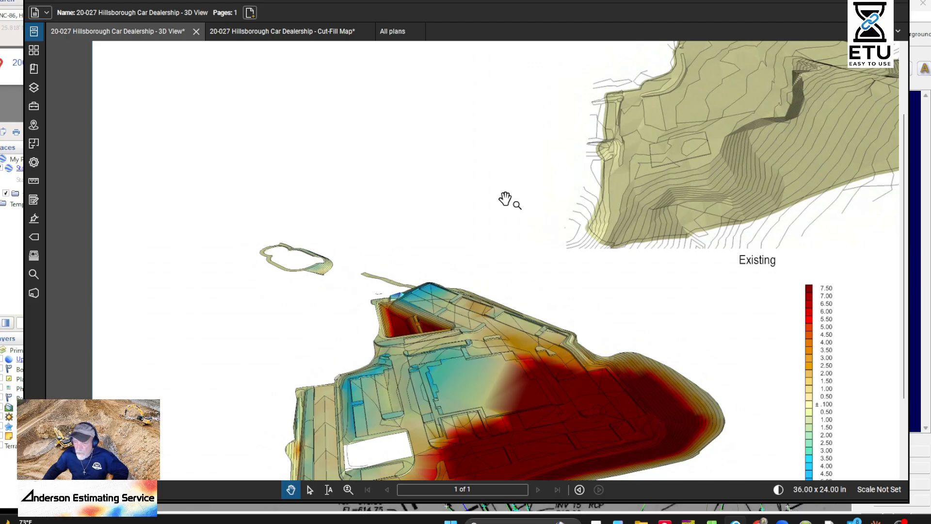
pyautogui.scroll(-3, 618, 263)
pyautogui.moveTo(693, 222); pyautogui.dragTo(568, 258)
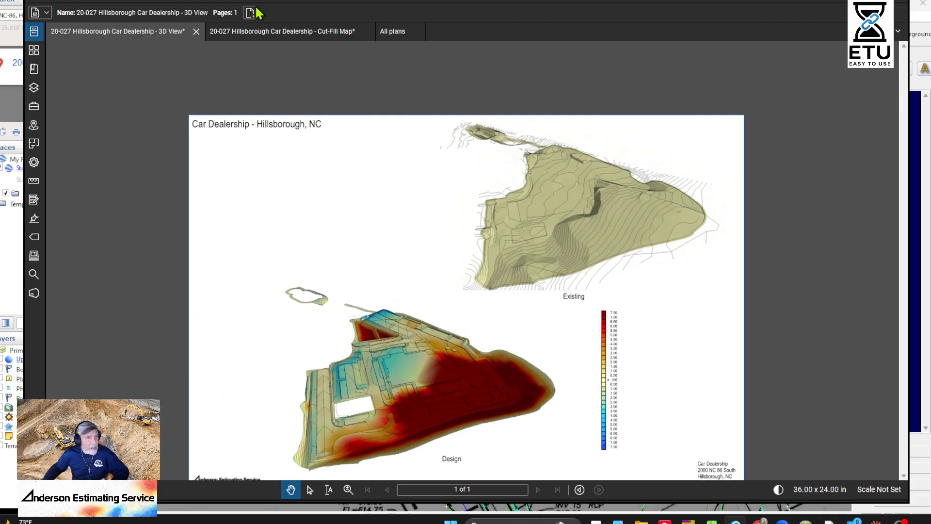
pyautogui.click(250, 34)
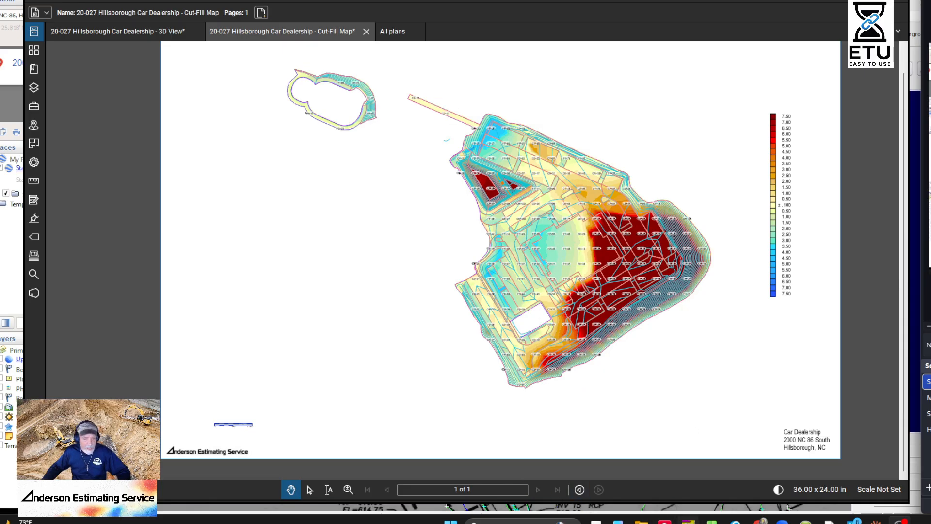
# - Switch to AGTEK GradeWork and, in Entry mode, start a 616 data line at the contour tip beside INV 18" CPP 614.26, heading for the curb
pyautogui.click(682, 507)
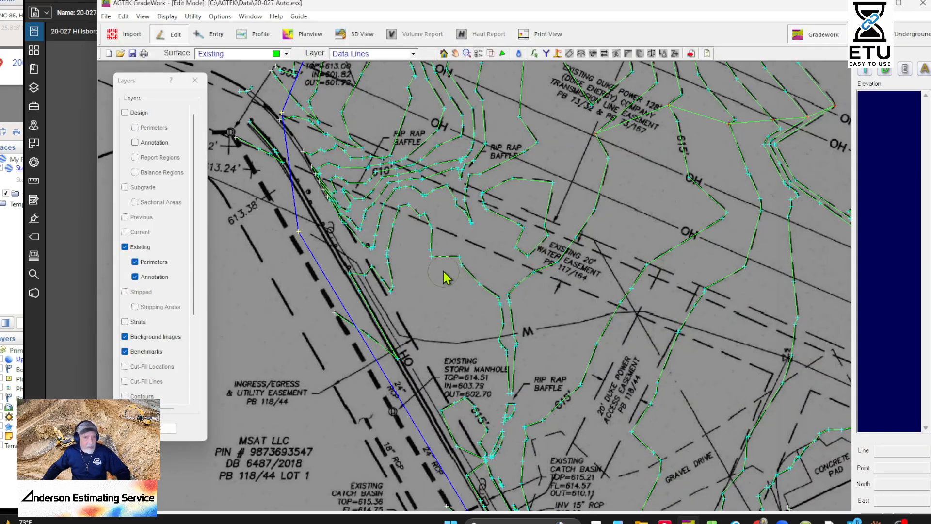
pyautogui.scroll(-5, 438, 269)
pyautogui.moveTo(474, 410); pyautogui.dragTo(545, 367, button='middle')
pyautogui.scroll(2, 517, 382)
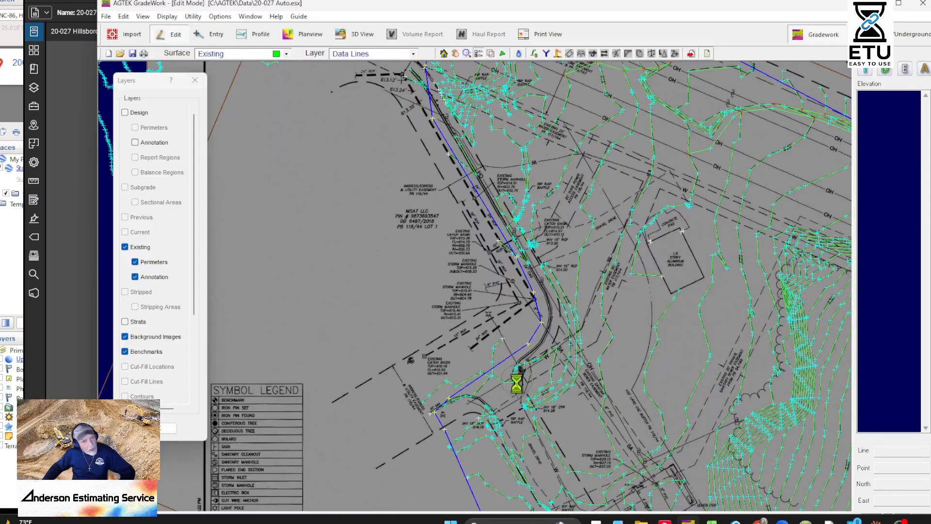
pyautogui.scroll(5, 517, 383)
pyautogui.moveTo(565, 246); pyautogui.dragTo(572, 308, button='middle')
pyautogui.moveTo(571, 446); pyautogui.dragTo(496, 177, button='middle')
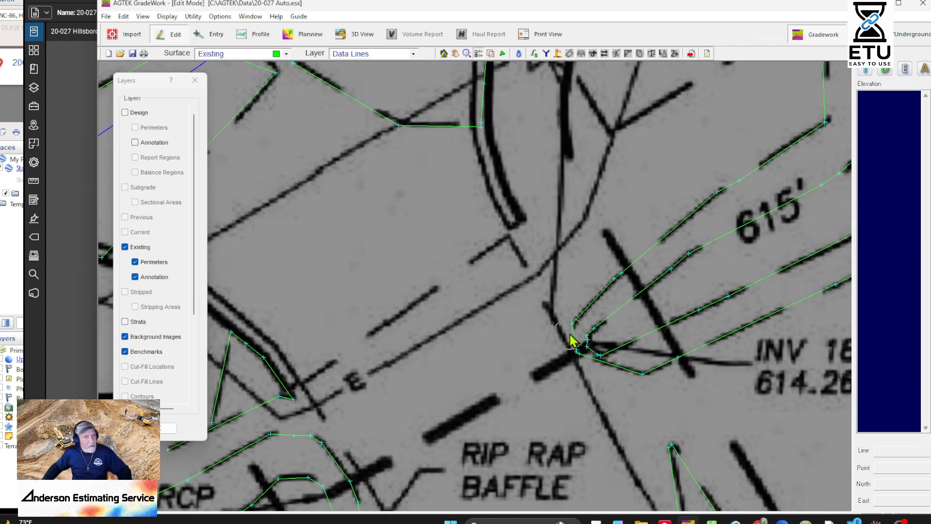
pyautogui.rightClick(507, 179)
pyautogui.click(547, 262)
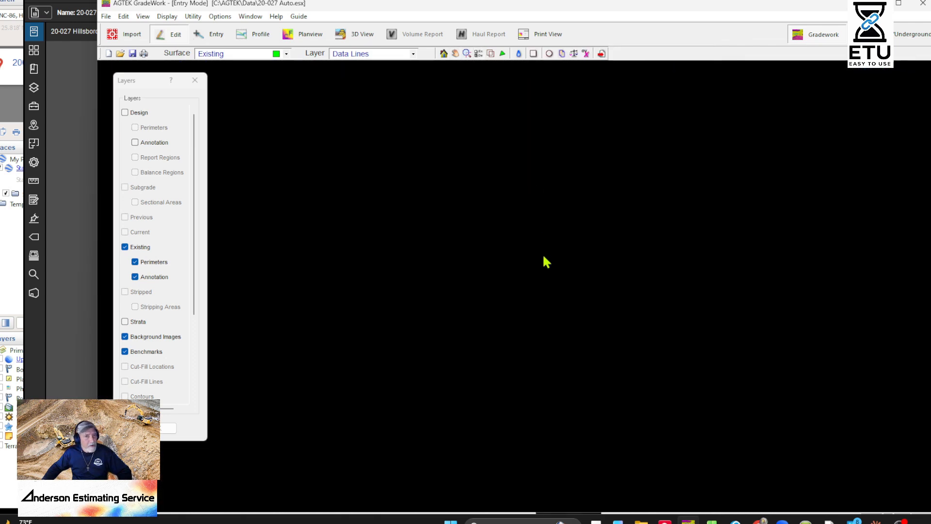
pyautogui.click(568, 322)
pyautogui.moveTo(522, 204); pyautogui.dragTo(598, 388, button='middle')
pyautogui.click(587, 358)
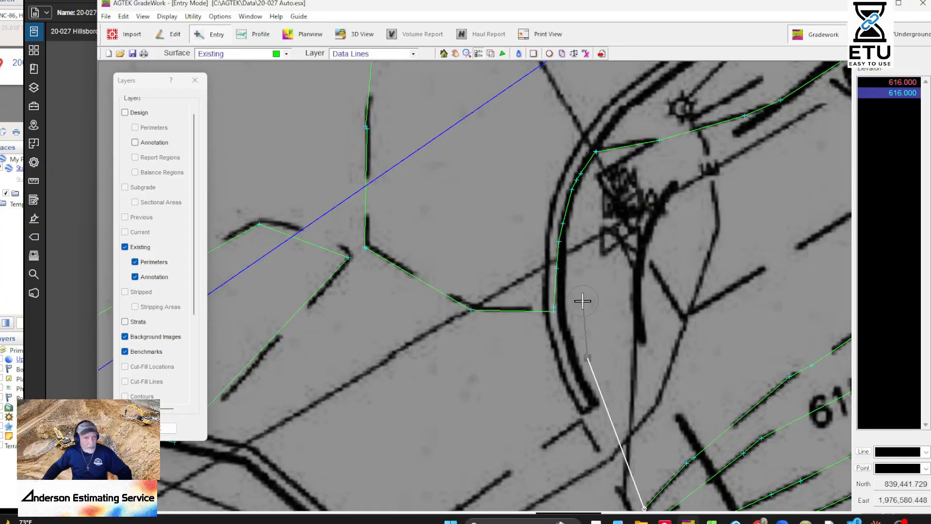
# - Continue the data line north along the curb with 616 points to the corner of the 616 contour
pyautogui.moveTo(577, 270); pyautogui.dragTo(584, 416, button='middle')
pyautogui.click(585, 416)
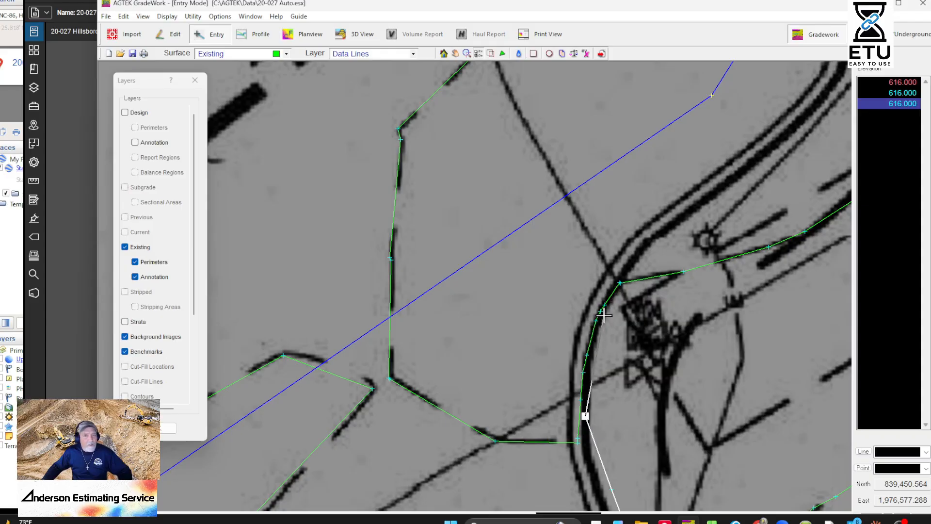
pyautogui.click(603, 310)
pyautogui.click(618, 281)
pyautogui.moveTo(617, 281); pyautogui.dragTo(536, 486, button='middle')
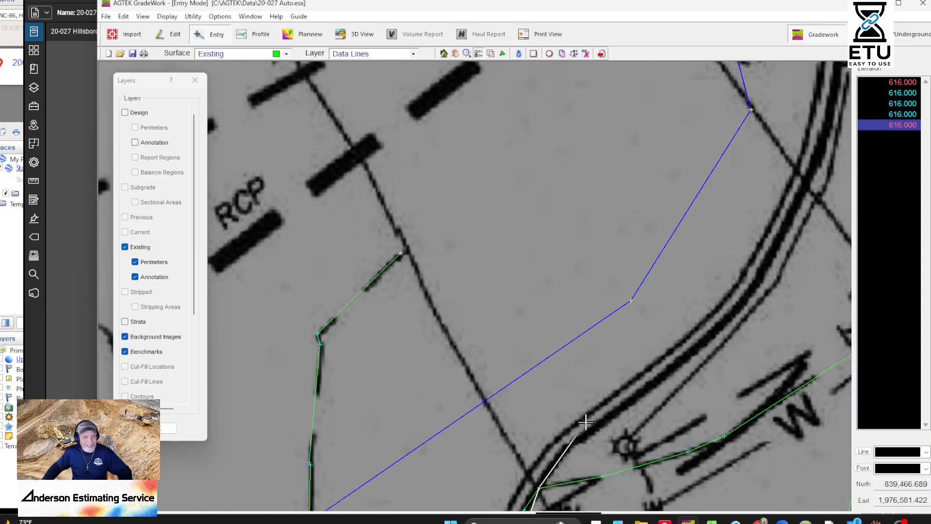
# - Trace the data line around the curved curb and gutter, adding six more points up to the 8" PVC crossing area
pyautogui.click(588, 426)
pyautogui.click(679, 358)
pyautogui.moveTo(747, 330); pyautogui.dragTo(603, 419, button='middle')
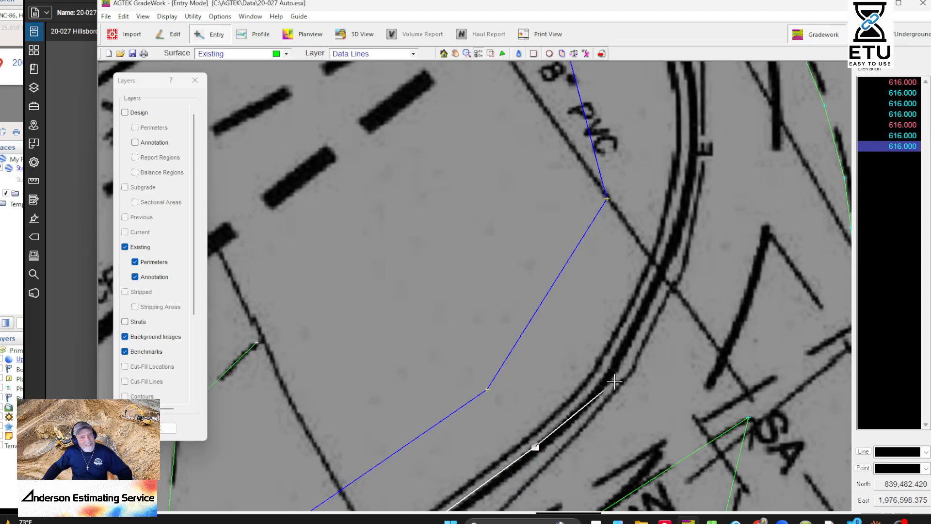
pyautogui.click(615, 375)
pyautogui.click(687, 232)
pyautogui.moveTo(687, 231); pyautogui.dragTo(665, 343, button='middle')
pyautogui.click(666, 343)
pyautogui.click(650, 274)
# - Extend the data line northwest along the straight curb with two points toward the 615 contour tip near the 24" C&G label
pyautogui.moveTo(632, 230); pyautogui.dragTo(664, 415, button='middle')
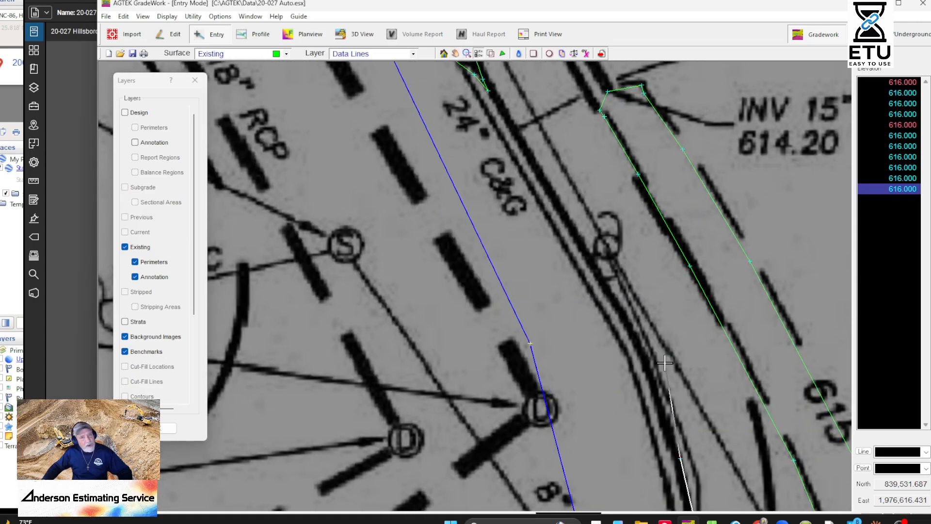
pyautogui.scroll(-2, 664, 366)
pyautogui.click(645, 335)
pyautogui.moveTo(645, 334); pyautogui.dragTo(673, 380, button='middle')
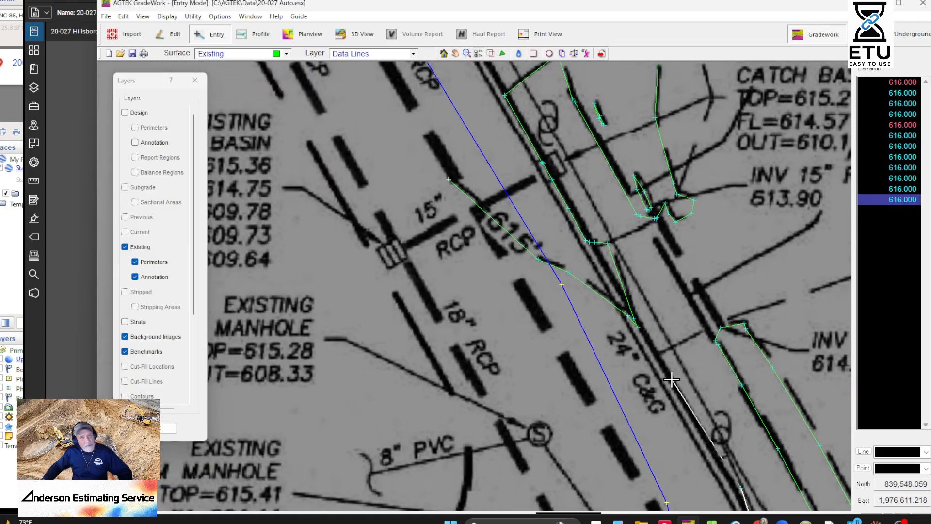
pyautogui.click(657, 363)
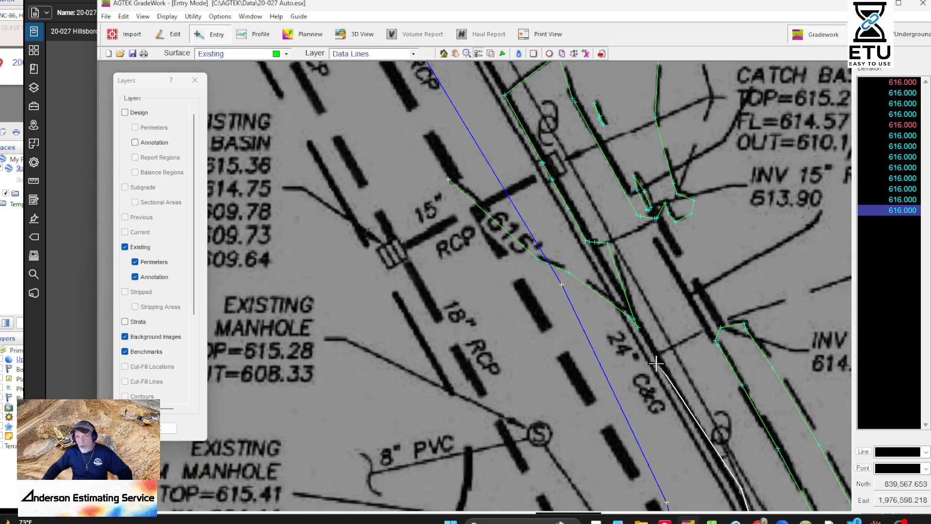
pyautogui.click(637, 325)
pyautogui.moveTo(601, 280); pyautogui.dragTo(659, 361, button='middle')
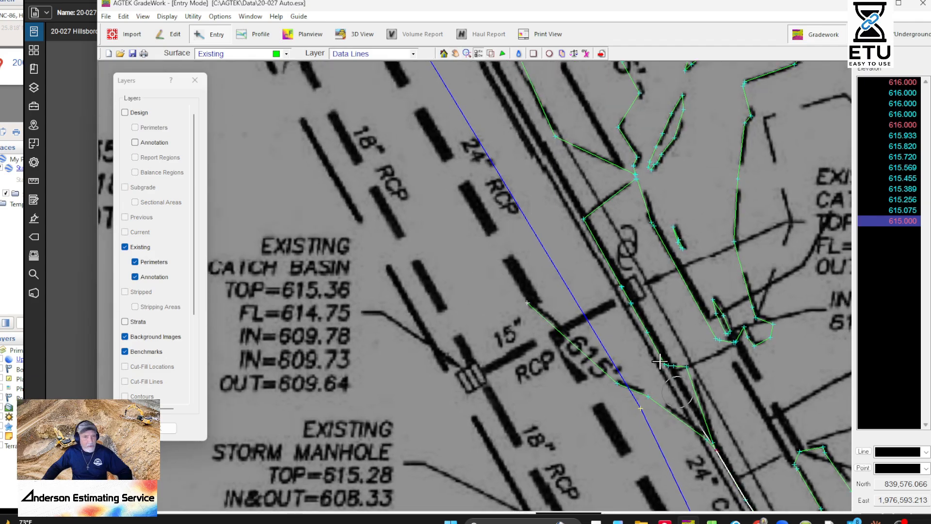
pyautogui.moveTo(673, 391); pyautogui.dragTo(636, 345, button='middle')
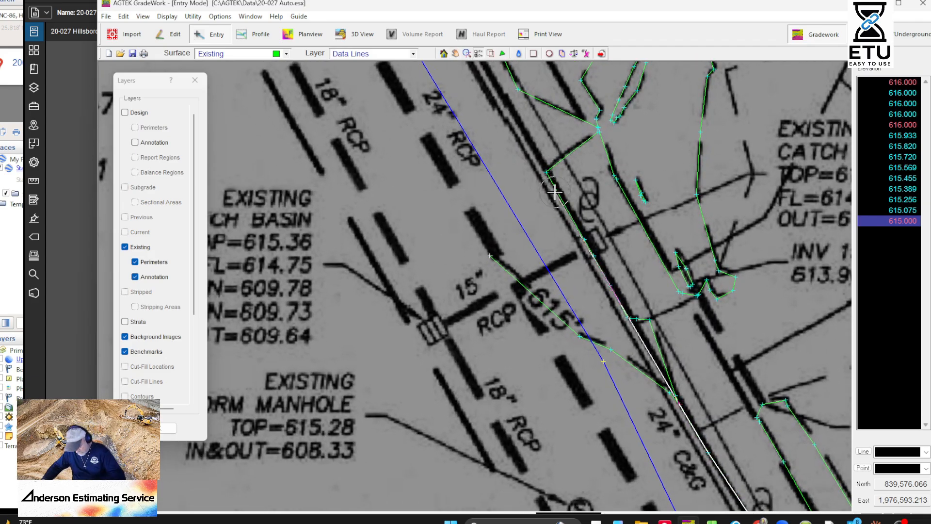
pyautogui.press('BackSpace')
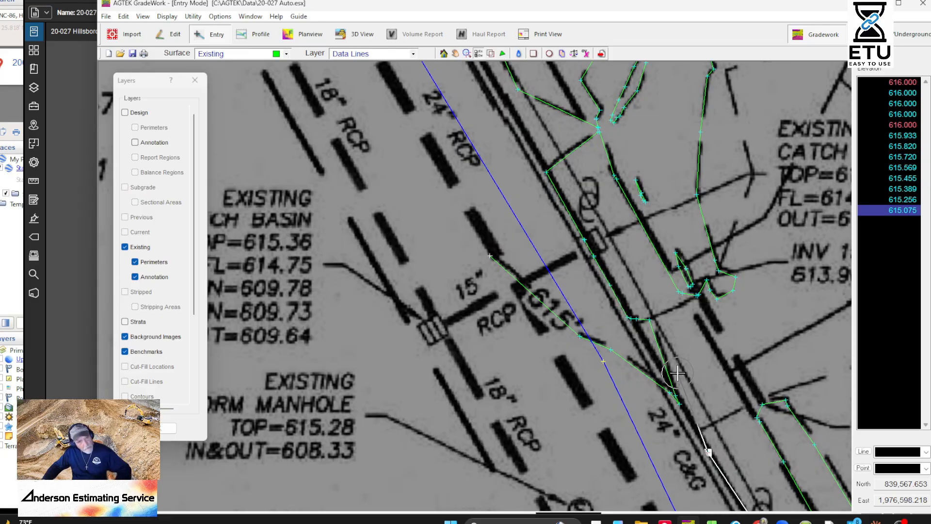
# - Carry the data line north along the curb, tying it into the 615 contour and ending this stretch at the 614 contour corner
pyautogui.click(625, 298)
pyautogui.moveTo(625, 297); pyautogui.dragTo(652, 509, button='middle')
pyautogui.click(651, 364)
pyautogui.moveTo(730, 509); pyautogui.dragTo(723, 464, button='middle')
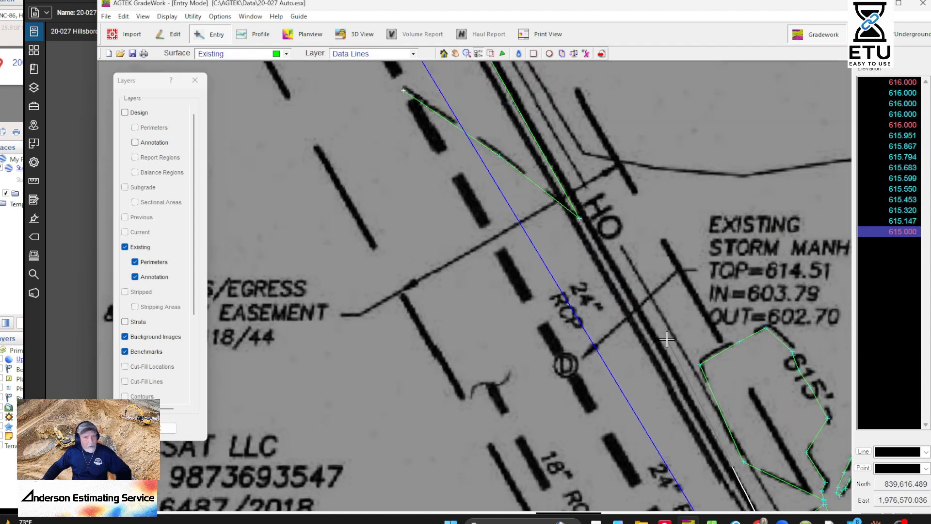
pyautogui.click(674, 355)
pyautogui.moveTo(485, 66); pyautogui.dragTo(578, 272, button='middle')
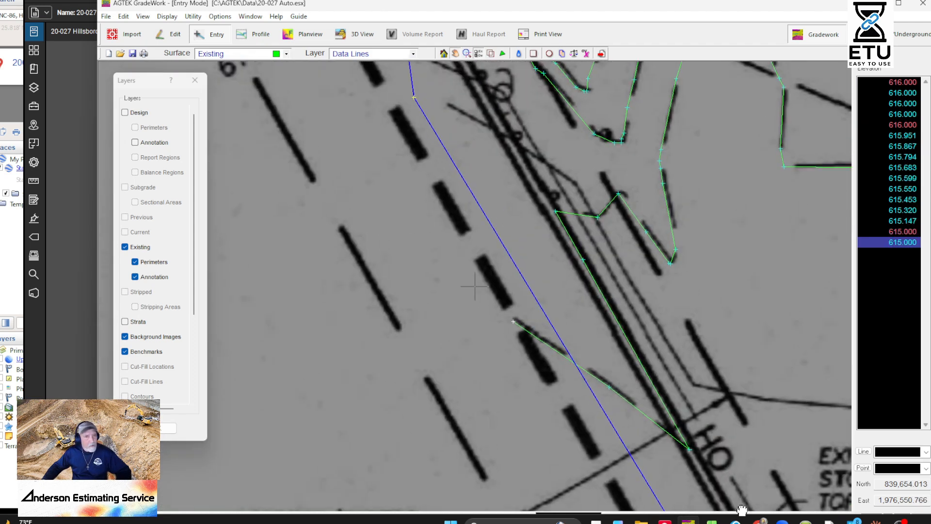
pyautogui.click(582, 260)
pyautogui.click(556, 211)
# - Extend the data line along the curb and finish it with a 613.5 point at the 613 contour tip near the 613.24' label
pyautogui.moveTo(527, 147); pyautogui.dragTo(677, 379, button='middle')
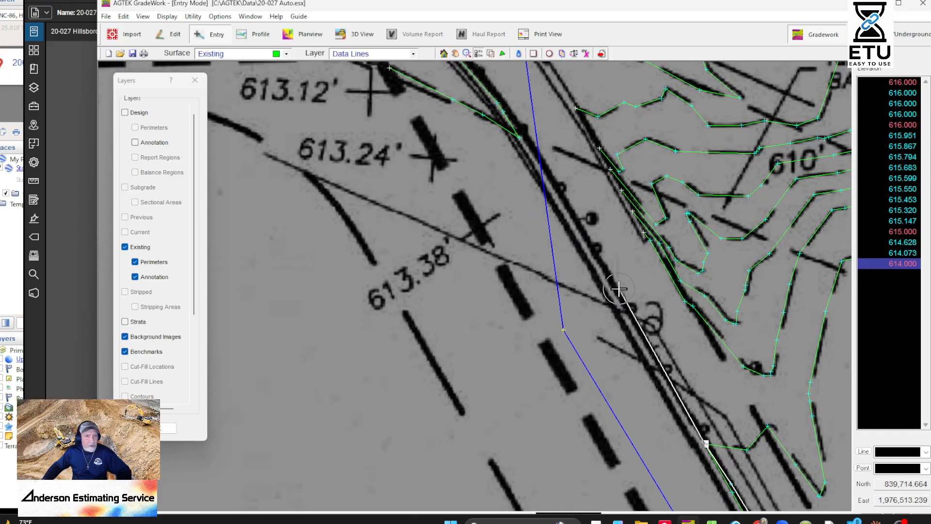
pyautogui.click(576, 221)
pyautogui.moveTo(553, 249); pyautogui.dragTo(604, 377, button='middle')
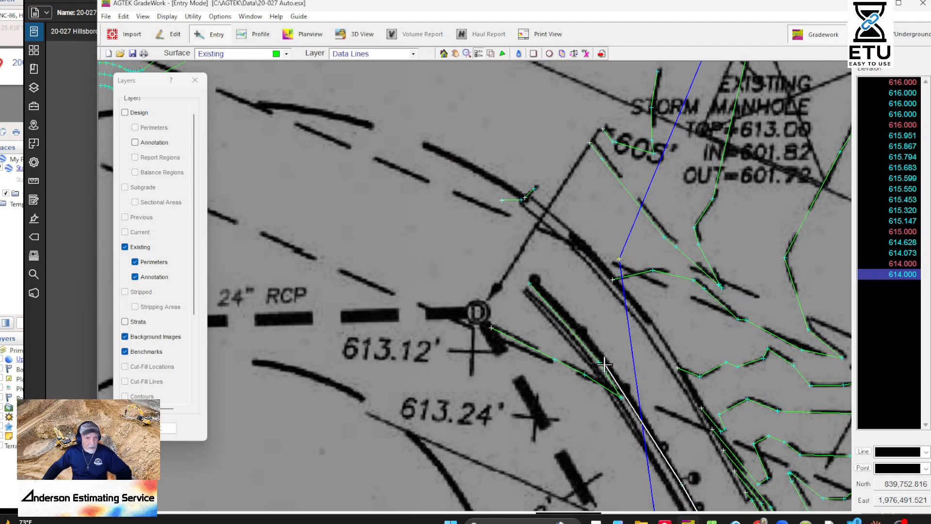
pyautogui.click(625, 395)
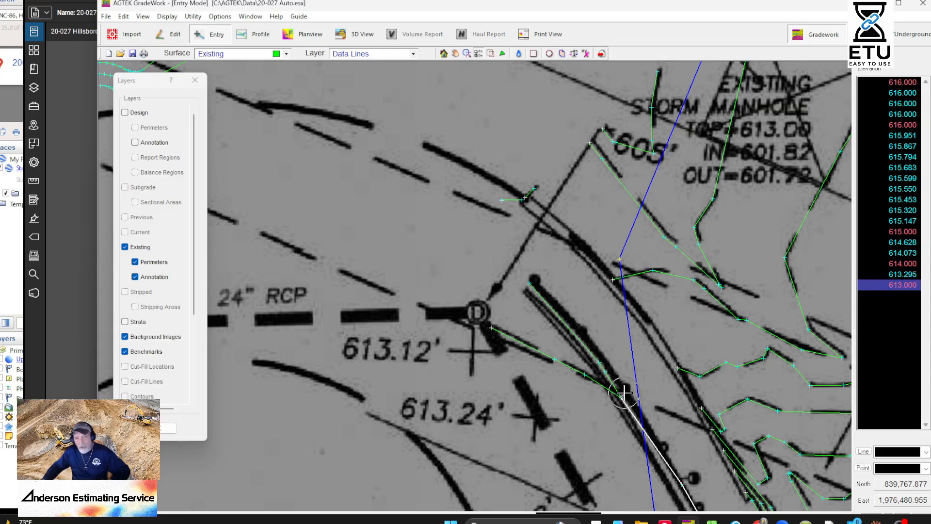
pyautogui.press('Delete')
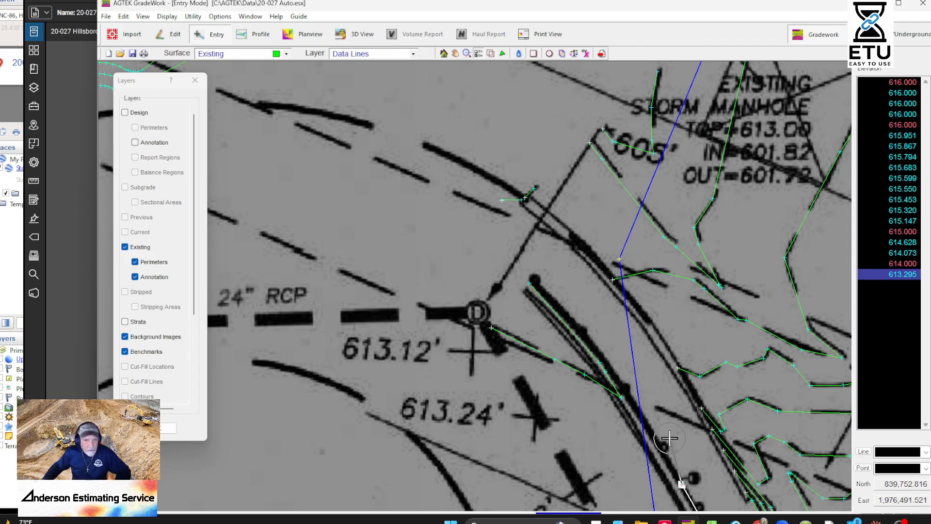
pyautogui.click(622, 389)
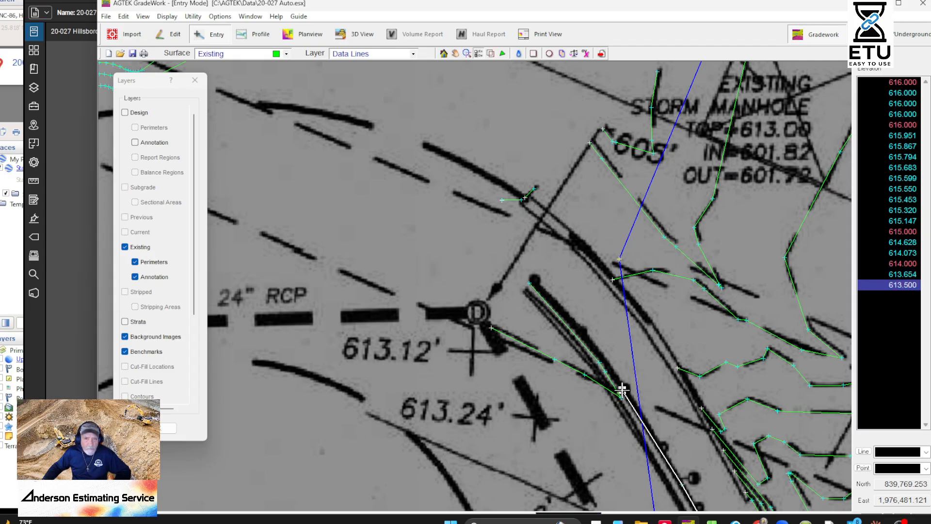
pyautogui.click(583, 328)
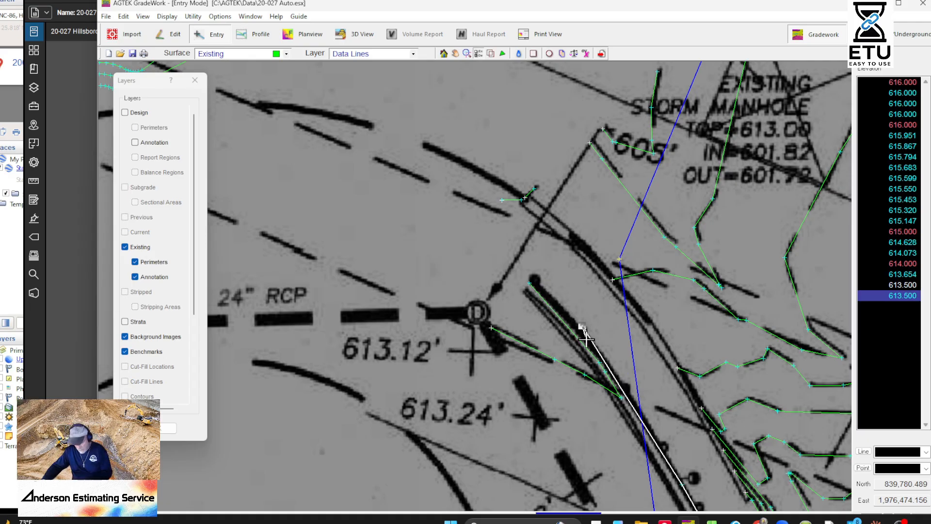
pyautogui.press('BackSpace')
pyautogui.rightClick(633, 390)
# - Add a data line from the 615 contour loop at INV 18" RCP 614.18 southwest to the tip of the 616 contour
pyautogui.moveTo(682, 476); pyautogui.dragTo(508, 200, button='middle')
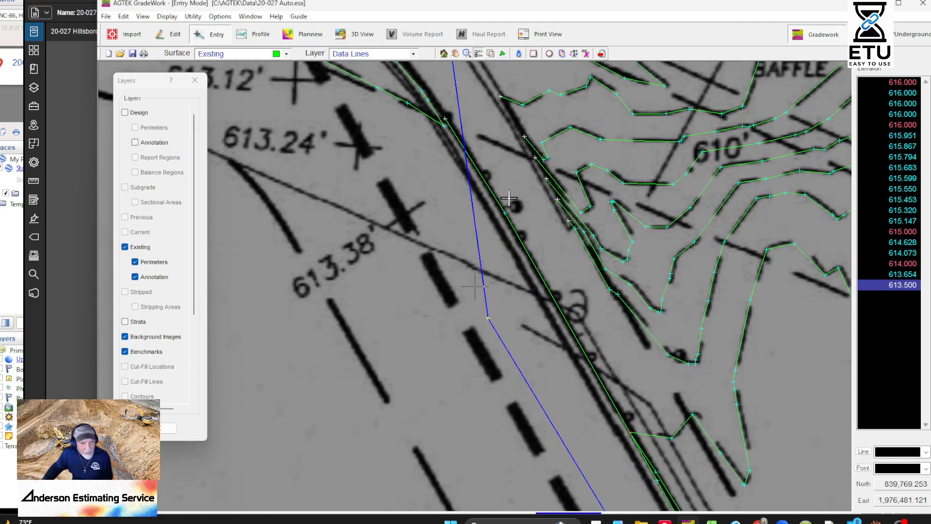
pyautogui.scroll(-3, 508, 200)
pyautogui.moveTo(574, 312); pyautogui.dragTo(425, 185, button='middle')
pyautogui.moveTo(592, 388); pyautogui.dragTo(593, 312, button='middle')
pyautogui.moveTo(521, 414); pyautogui.dragTo(526, 170, button='middle')
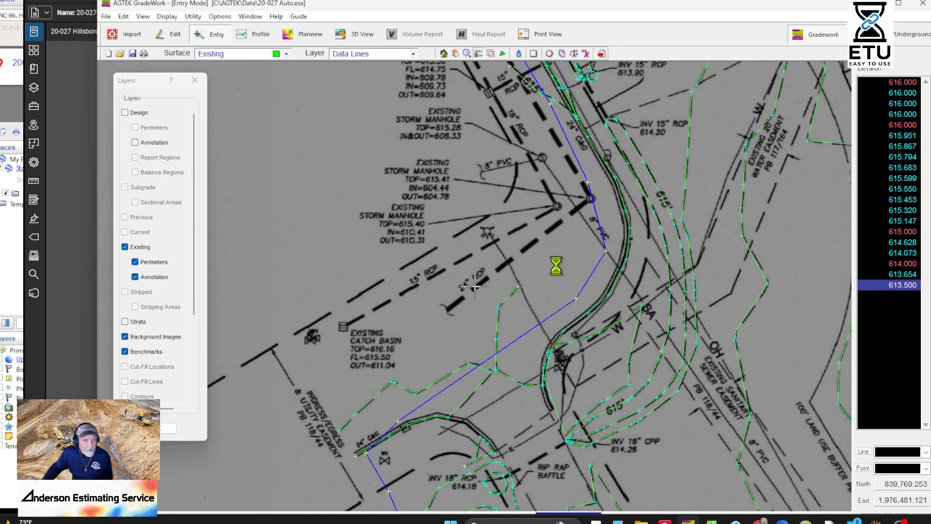
pyautogui.moveTo(484, 401); pyautogui.dragTo(527, 260, button='middle')
pyautogui.scroll(3, 542, 329)
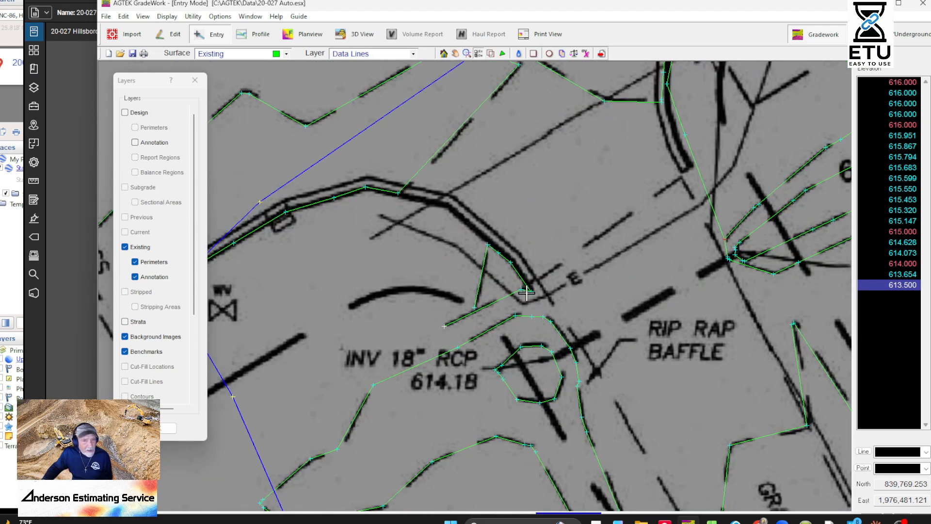
pyautogui.scroll(-2, 544, 303)
pyautogui.moveTo(340, 301); pyautogui.dragTo(594, 328, button='middle')
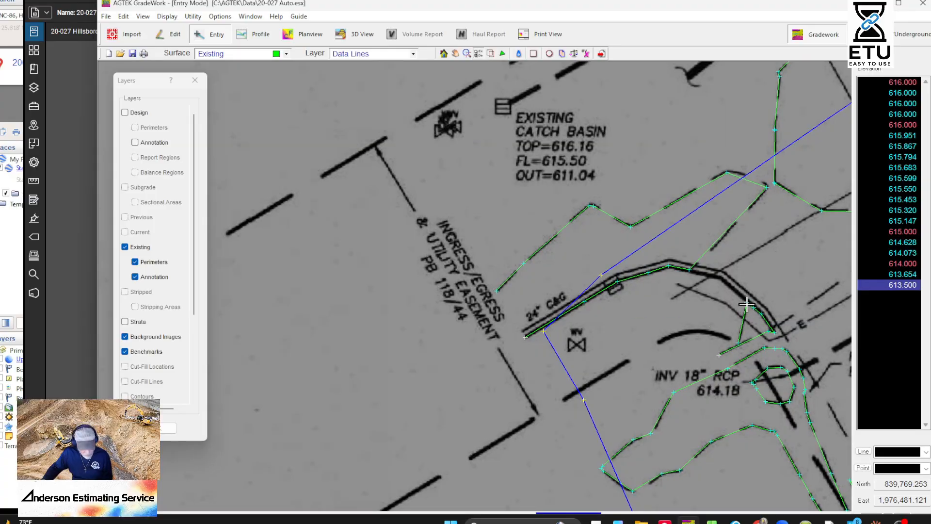
pyautogui.moveTo(653, 394); pyautogui.dragTo(466, 332, button='middle')
pyautogui.click(556, 317)
pyautogui.click(451, 388)
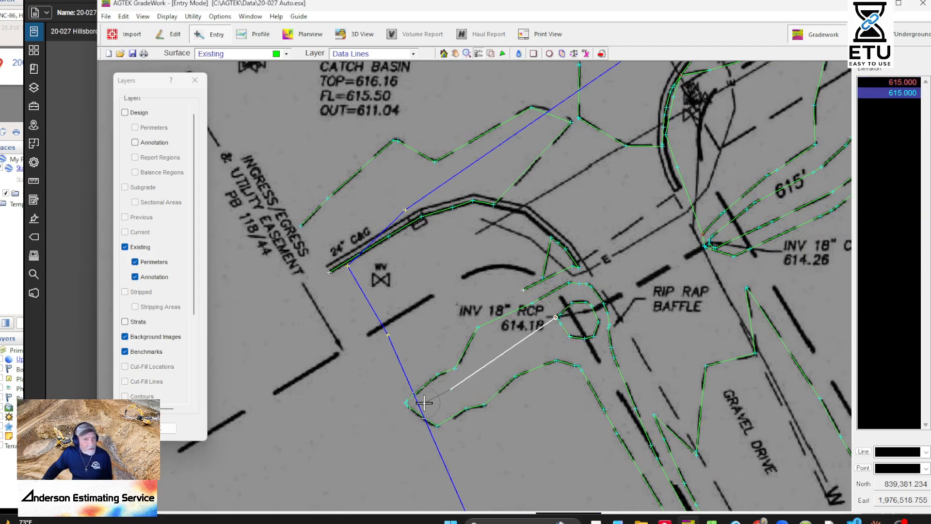
pyautogui.moveTo(563, 326); pyautogui.dragTo(421, 409, button='middle')
pyautogui.rightClick(421, 410)
# - Add a short data line from the bend of the 616 contour west to the adjacent 615 contour below the 615' label
pyautogui.moveTo(565, 467); pyautogui.dragTo(430, 383, button='middle')
pyautogui.scroll(-2, 430, 373)
pyautogui.moveTo(540, 216); pyautogui.dragTo(523, 448, button='middle')
pyautogui.scroll(4, 498, 270)
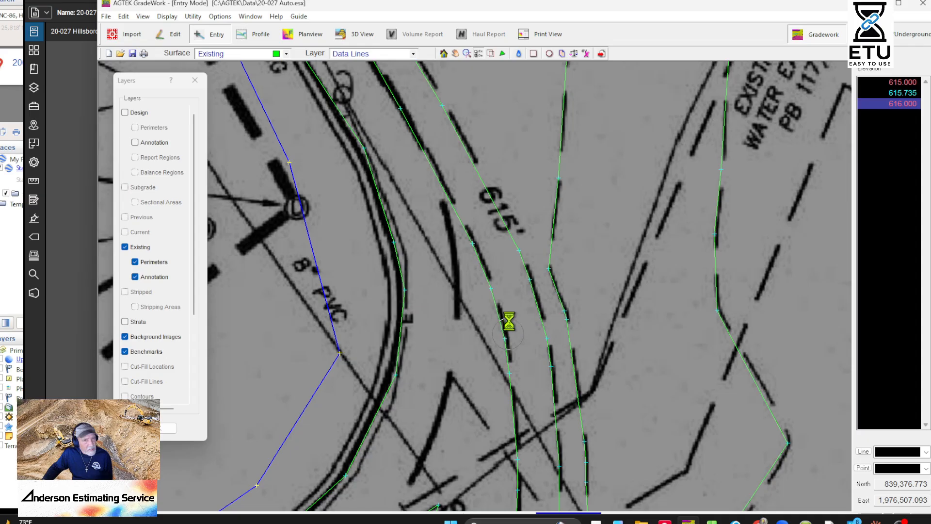
pyautogui.click(559, 200)
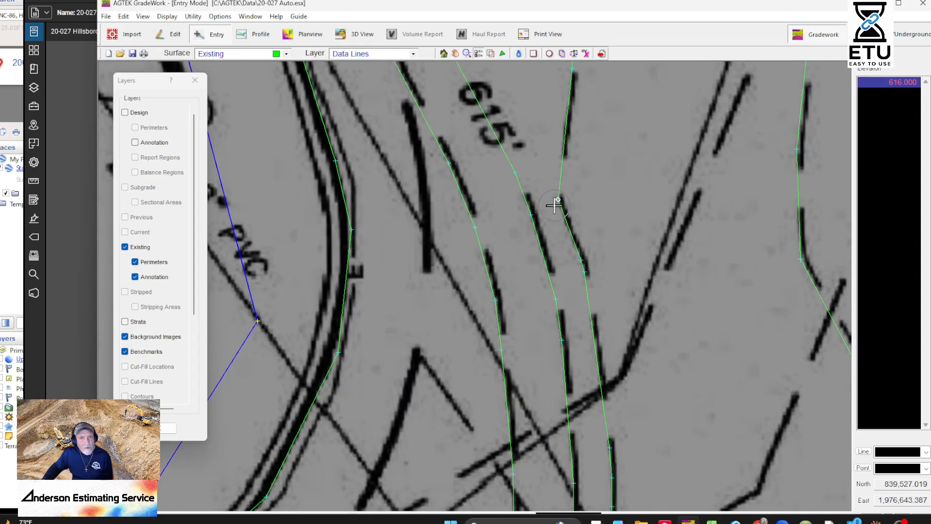
pyautogui.click(533, 213)
pyautogui.moveTo(420, 94); pyautogui.dragTo(605, 311, button='middle')
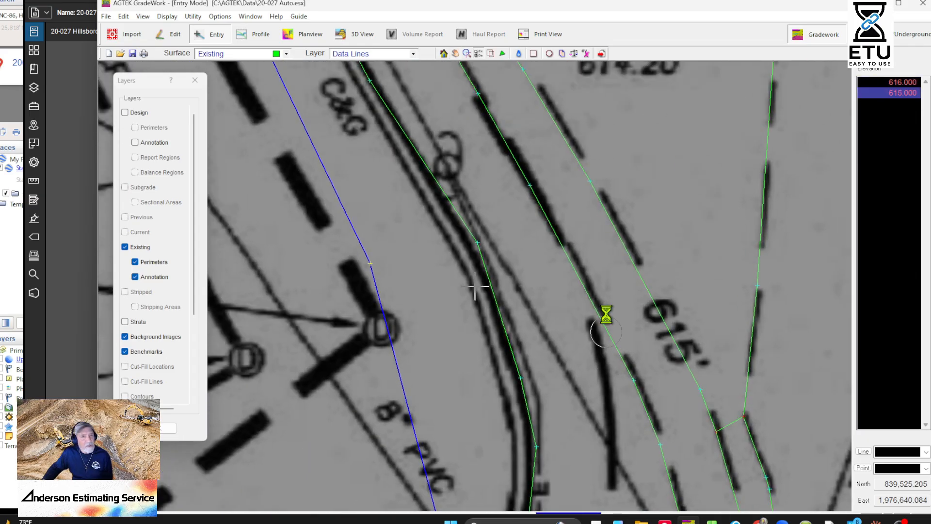
# - Start a 615 data line at the contour tip by INV 15" RCP 614.20 and run it south between the paired 615 contours
pyautogui.scroll(-2, 605, 310)
pyautogui.click(570, 239)
pyautogui.scroll(3, 547, 199)
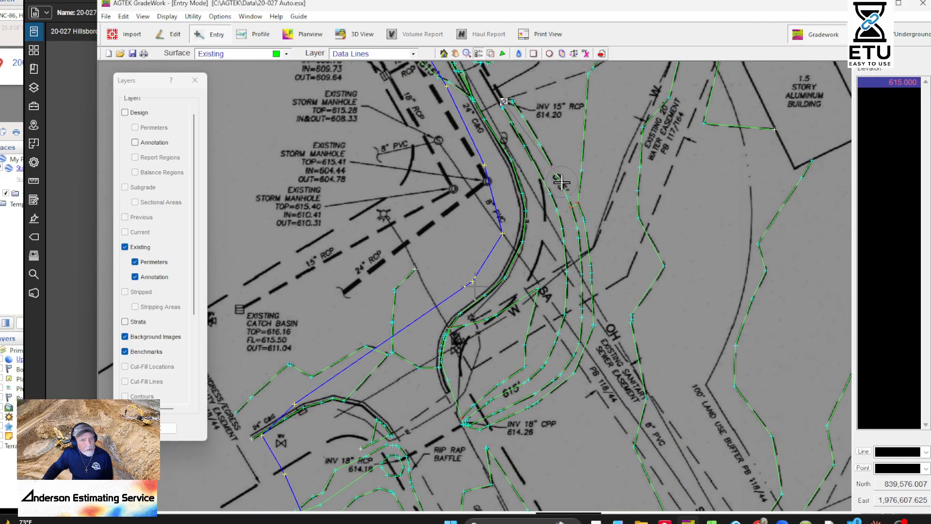
pyautogui.click(568, 241)
pyautogui.moveTo(617, 324); pyautogui.dragTo(584, 106, button='middle')
pyautogui.click(581, 148)
pyautogui.moveTo(593, 296); pyautogui.dragTo(605, 123, button='middle')
pyautogui.scroll(-2, 588, 332)
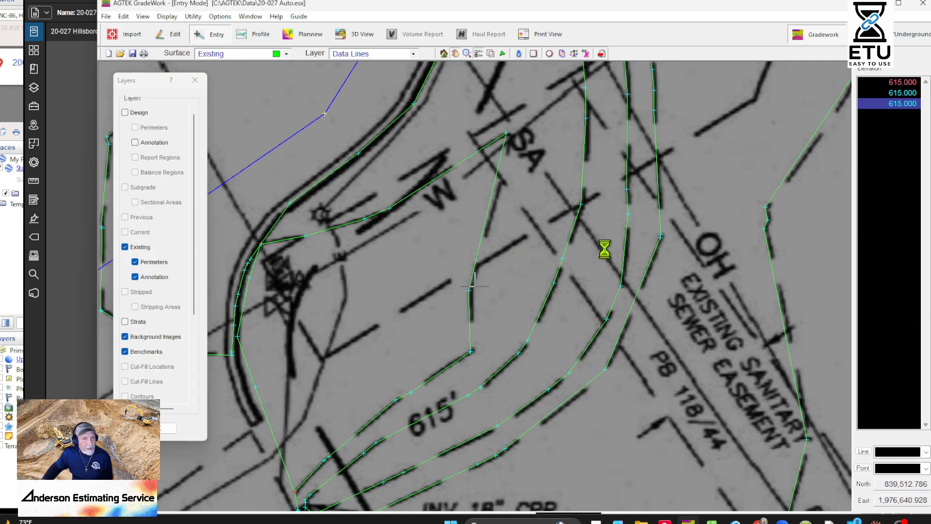
# - Continue the data line southwest around the bend past the 615' label and end it at INV 18" CPP with elevation 614.26
pyautogui.click(605, 241)
pyautogui.click(532, 339)
pyautogui.moveTo(531, 362); pyautogui.dragTo(763, 198, button='middle')
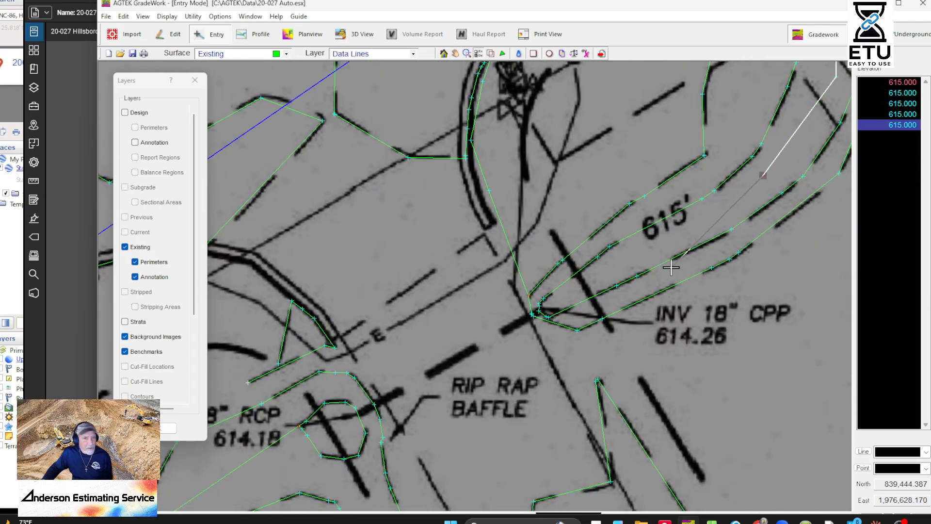
pyautogui.click(702, 216)
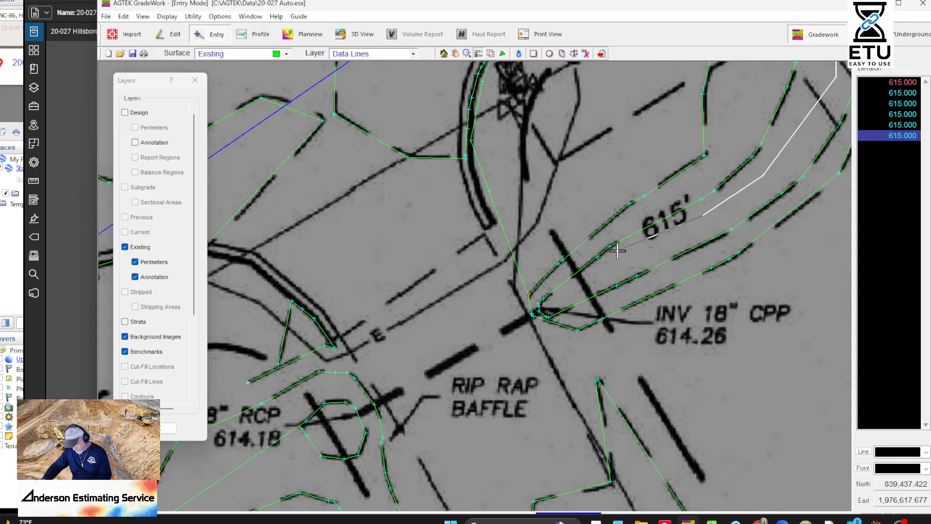
pyautogui.click(546, 306)
pyautogui.moveTo(544, 307); pyautogui.dragTo(663, 279, button='middle')
pyautogui.moveTo(641, 327); pyautogui.dragTo(602, 440, button='middle')
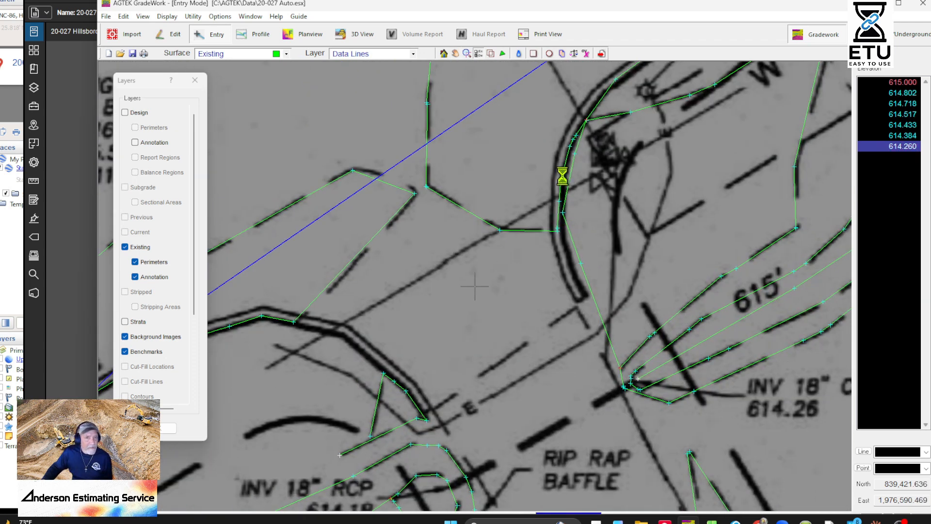
# - Add a data line from the 616 contour at the curb past the curb end to the 617 contour corner by the gravel drive
pyautogui.rightClick(545, 235)
pyautogui.moveTo(576, 344); pyautogui.dragTo(530, 226, button='middle')
pyautogui.click(524, 187)
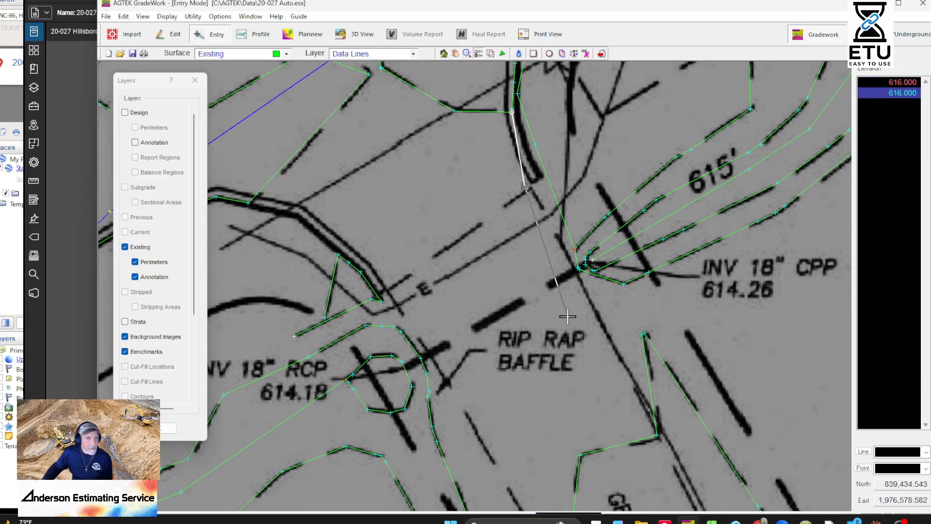
pyautogui.click(592, 318)
pyautogui.moveTo(655, 433); pyautogui.dragTo(557, 435, button='middle')
pyautogui.rightClick(600, 288)
pyautogui.press('Escape')
pyautogui.rightClick(574, 299)
pyautogui.click(604, 307)
# - Select the data line ending at INV 18" CPP and the surrounding 615 contour to check their elevations
pyautogui.scroll(3, 558, 281)
pyautogui.click(535, 270)
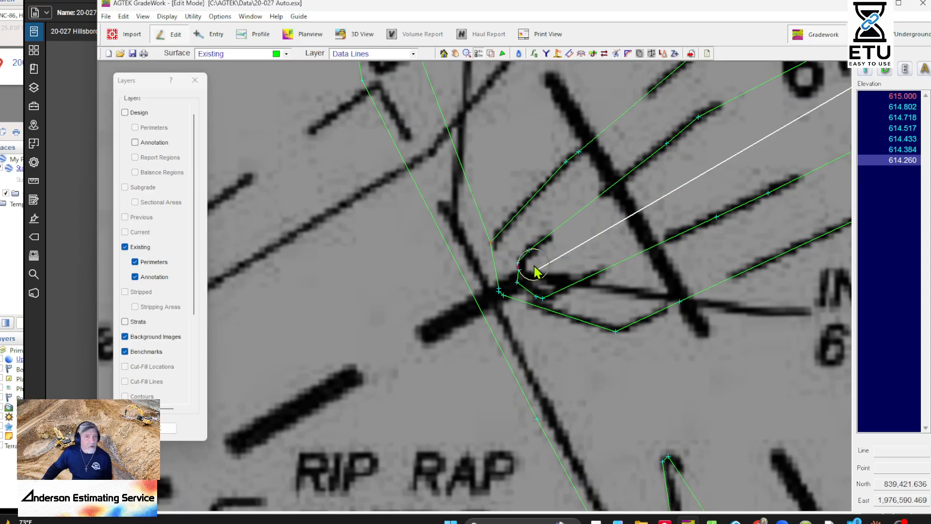
pyautogui.click(549, 293)
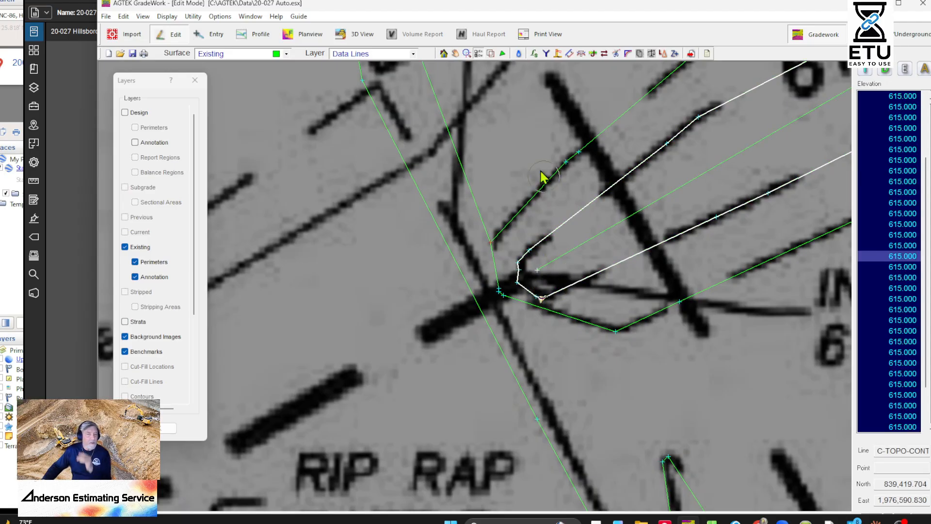
# - View the model in 3D with Existing as the reference surface and examine the terrain around the new data lines
pyautogui.click(366, 35)
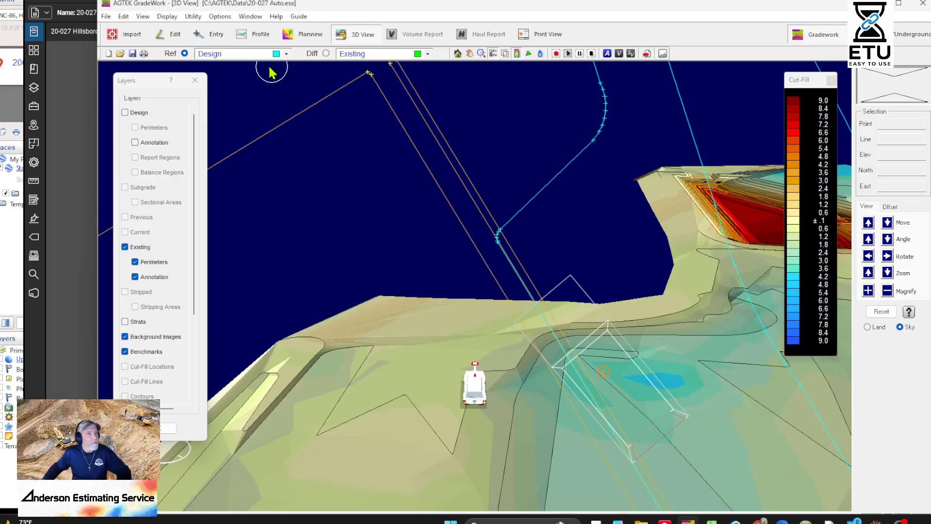
pyautogui.click(286, 54)
pyautogui.click(218, 65)
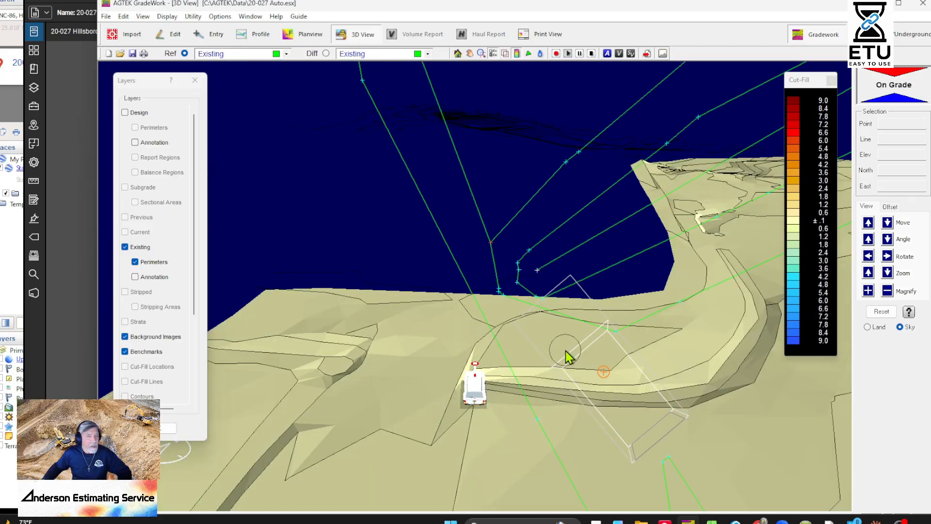
pyautogui.click(868, 256)
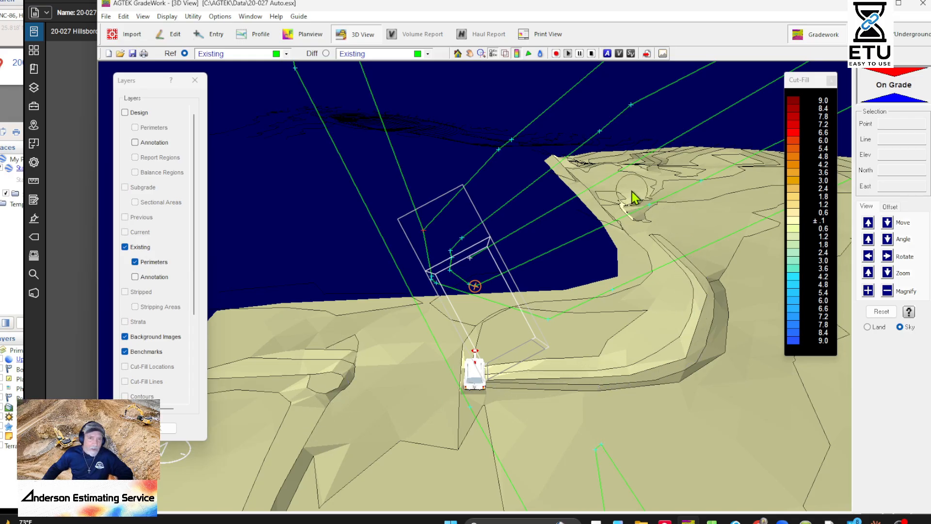
pyautogui.click(173, 34)
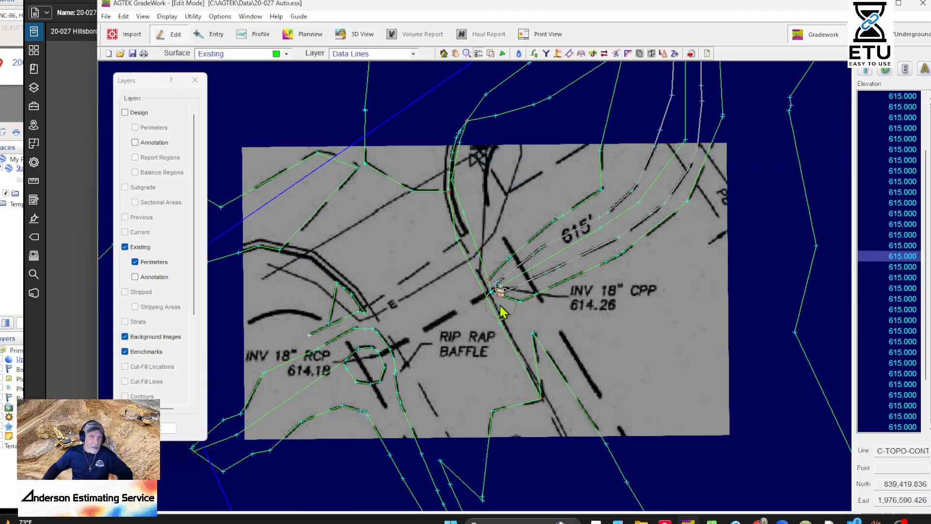
# - Draw a data line from the 617 contour corner by the gravel drive northwest along the back of the curb to the 616 contour
pyautogui.moveTo(487, 415); pyautogui.dragTo(645, 371, button='middle')
pyautogui.rightClick(534, 246)
pyautogui.click(571, 253)
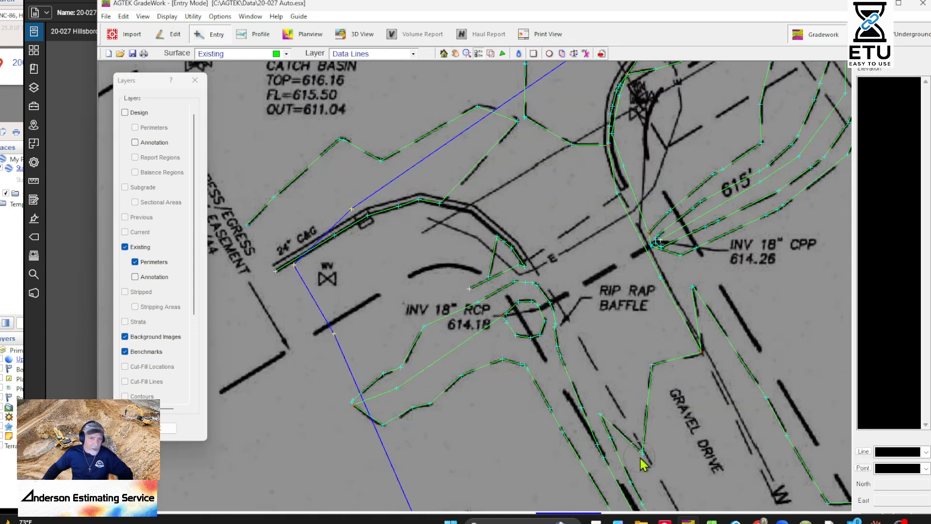
pyautogui.click(641, 458)
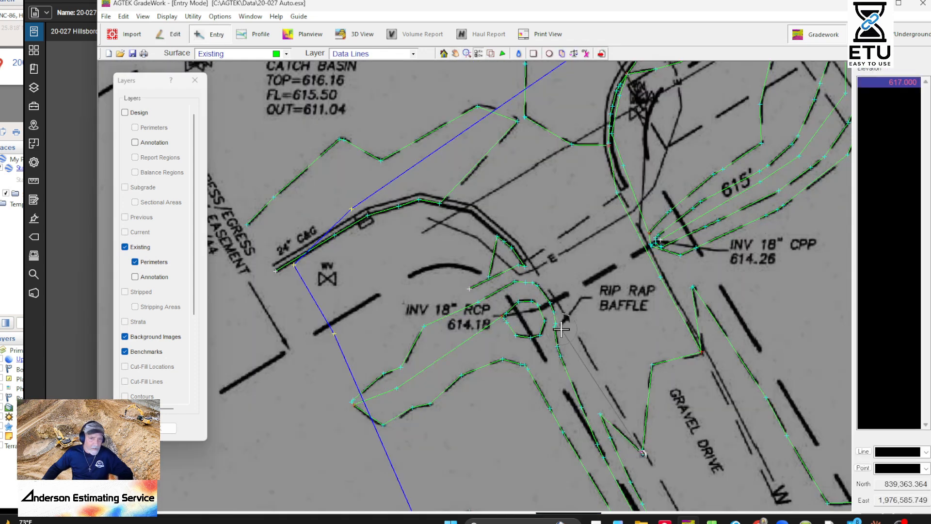
pyautogui.click(560, 296)
pyautogui.scroll(5, 558, 252)
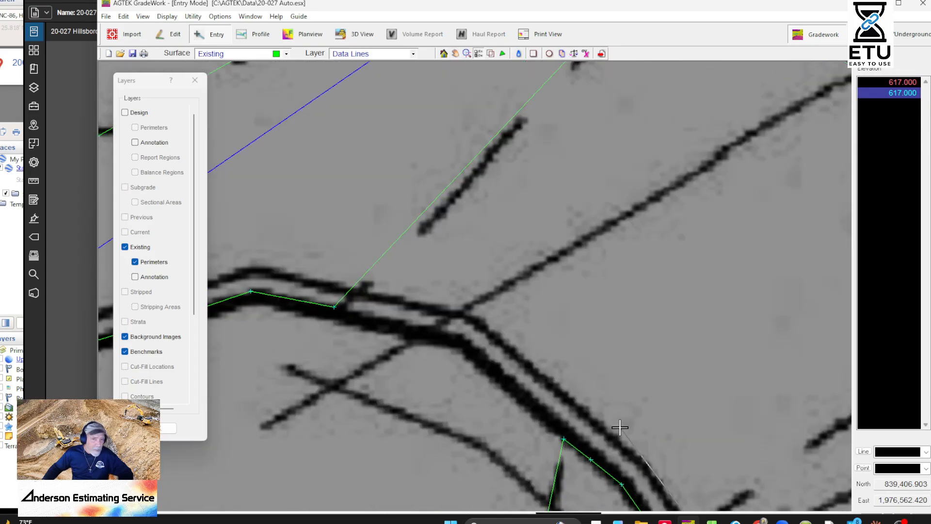
pyautogui.click(618, 428)
pyautogui.click(486, 318)
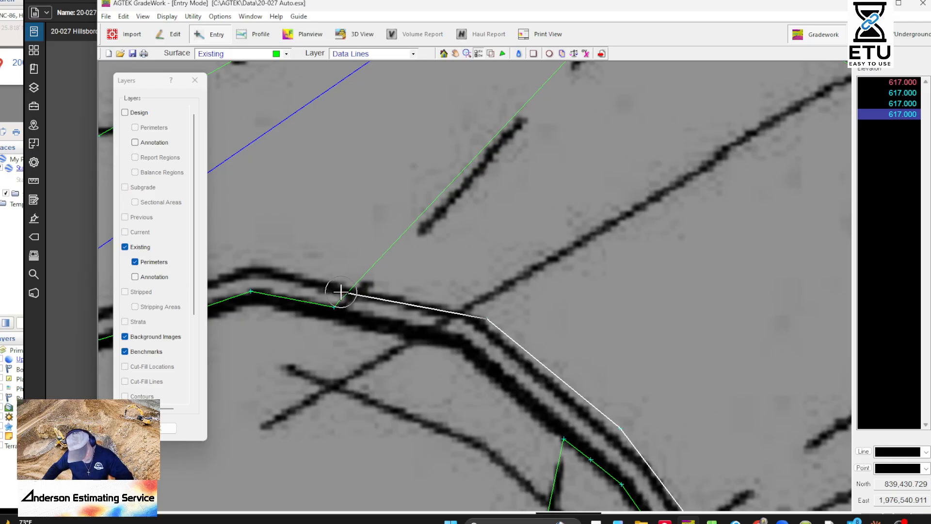
pyautogui.click(341, 291)
pyautogui.moveTo(354, 287); pyautogui.dragTo(638, 327, button='middle')
pyautogui.scroll(-2, 570, 300)
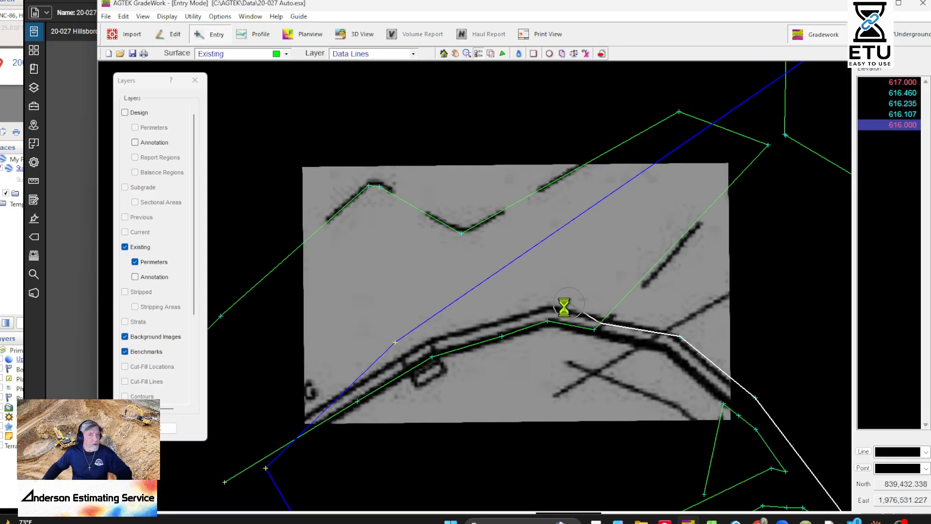
# - Carry the data line along the back of the 24" C&G curb to its west end and on to the end of the 616 contour
pyautogui.click(545, 300)
pyautogui.moveTo(476, 345); pyautogui.dragTo(655, 273, button='middle')
pyautogui.click(603, 268)
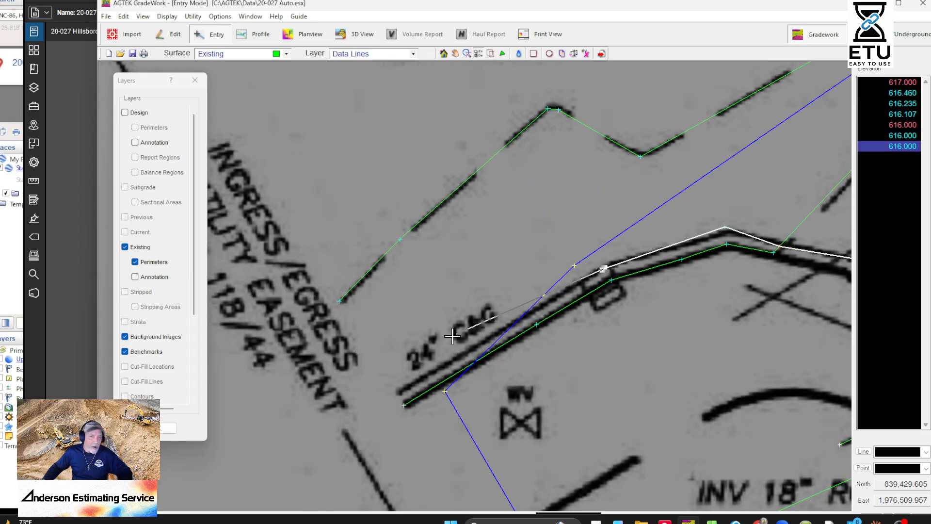
pyautogui.click(434, 381)
pyautogui.moveTo(433, 382); pyautogui.dragTo(704, 243, button='middle')
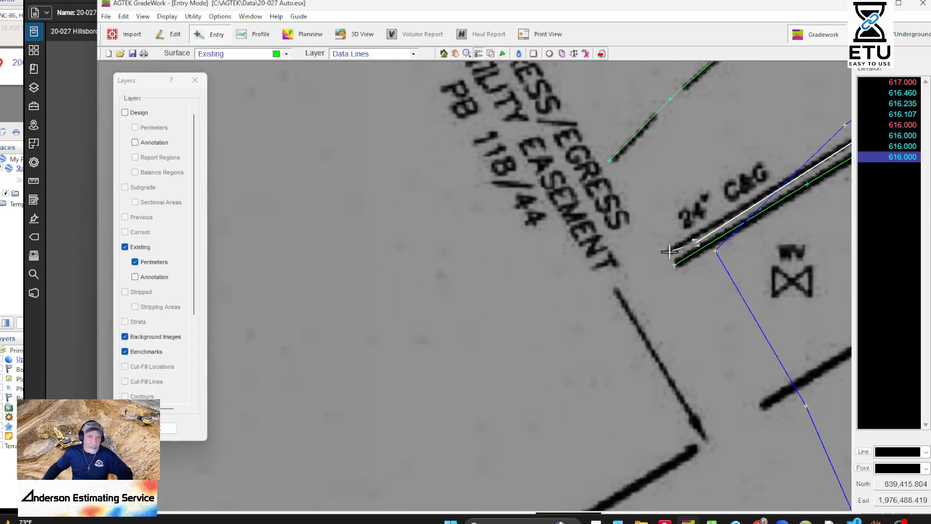
pyautogui.click(671, 251)
pyautogui.click(614, 160)
pyautogui.press('Delete')
pyautogui.rightClick(669, 173)
# - Add a data line from the 616 contour tip near the SA label north to the 615 contour below the 615' label
pyautogui.moveTo(777, 156); pyautogui.dragTo(376, 378, button='middle')
pyautogui.scroll(-2, 663, 273)
pyautogui.moveTo(713, 368); pyautogui.dragTo(407, 271, button='middle')
pyautogui.moveTo(507, 373); pyautogui.dragTo(451, 365, button='middle')
pyautogui.moveTo(543, 233); pyautogui.dragTo(439, 432, button='middle')
pyautogui.moveTo(646, 299); pyautogui.dragTo(538, 424, button='middle')
pyautogui.moveTo(620, 224); pyautogui.dragTo(537, 354, button='middle')
pyautogui.click(532, 355)
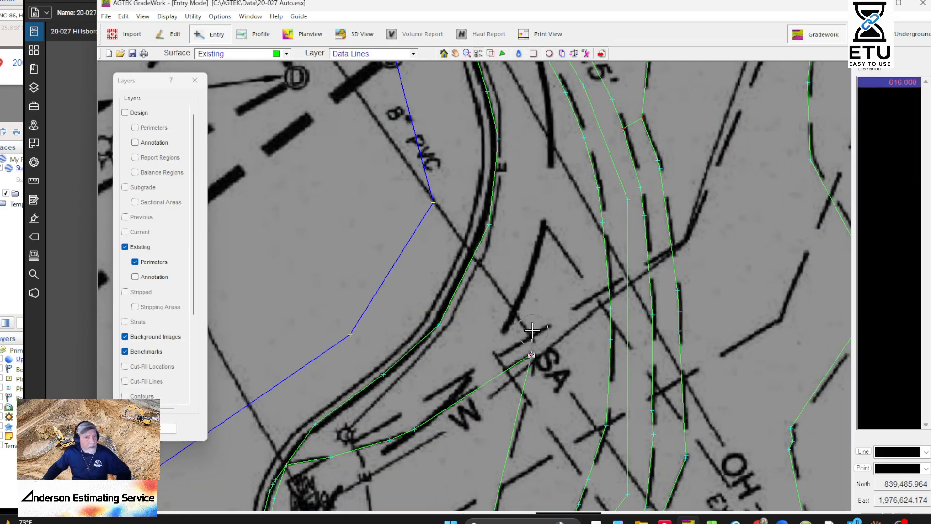
pyautogui.moveTo(562, 209); pyautogui.dragTo(551, 416, button='middle')
pyautogui.click(545, 375)
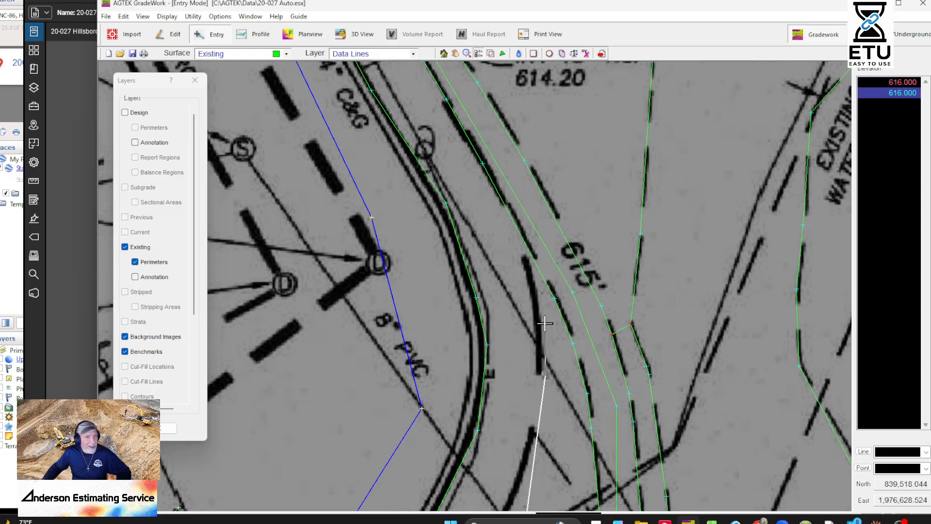
pyautogui.click(545, 293)
pyautogui.scroll(-5, 565, 245)
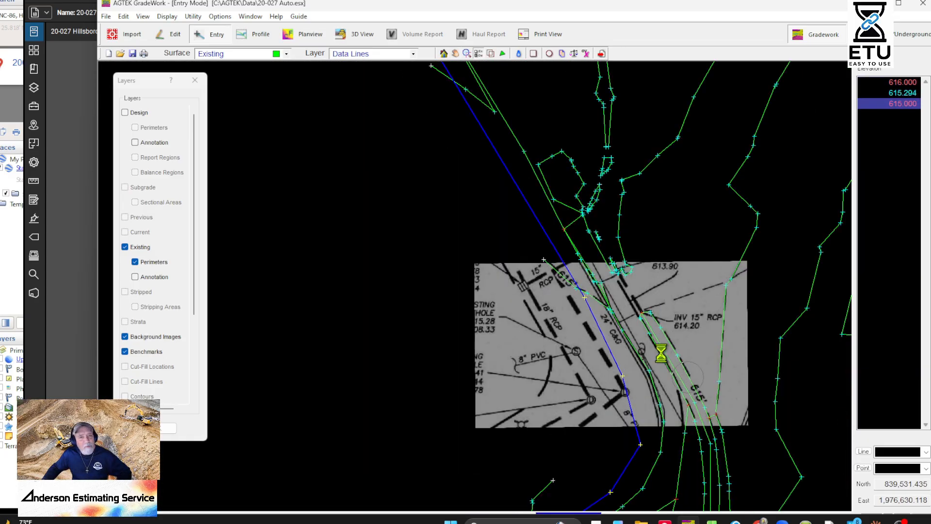
# - Start a data line at the 614 contour tip by the rip rap baffle and run it north up the swale to the 613 contour tip
pyautogui.moveTo(606, 258); pyautogui.dragTo(673, 414, button='middle')
pyautogui.scroll(3, 675, 319)
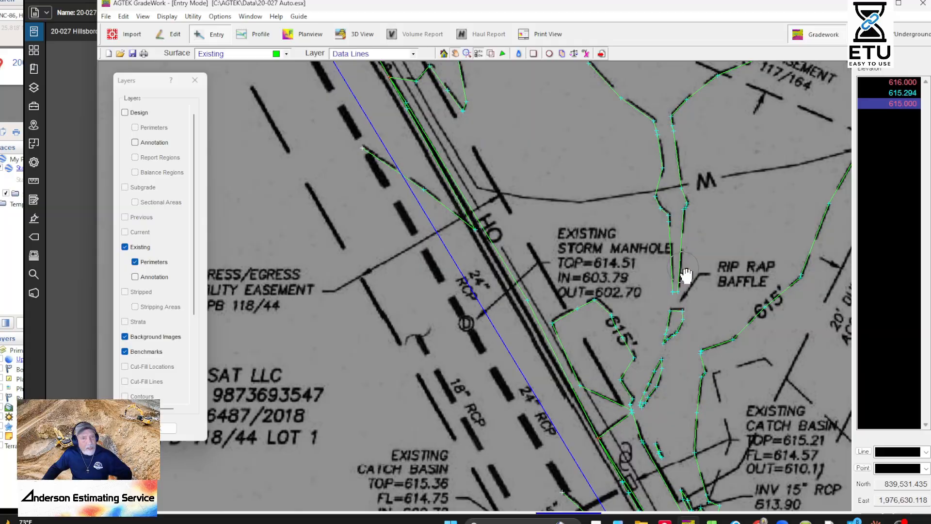
pyautogui.moveTo(686, 275); pyautogui.dragTo(671, 321, button='middle')
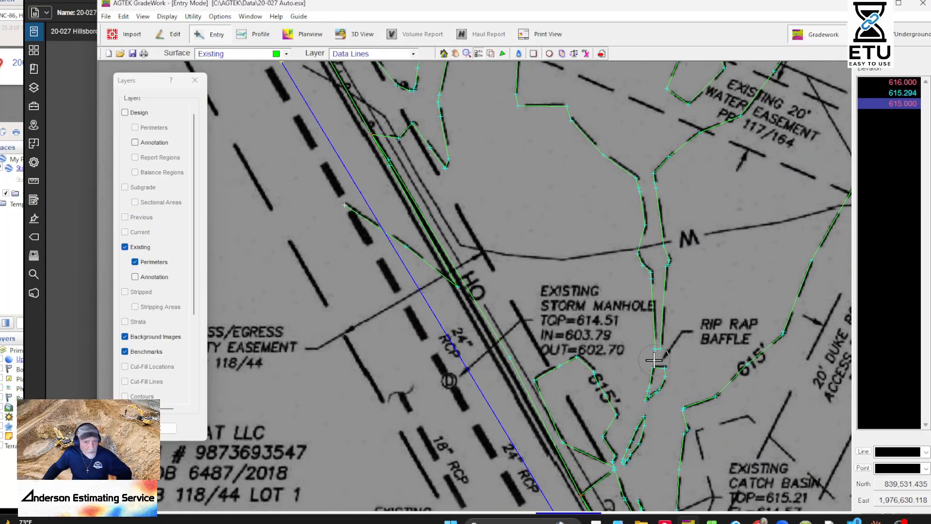
pyautogui.click(655, 231)
pyautogui.moveTo(648, 203); pyautogui.dragTo(660, 416, button='middle')
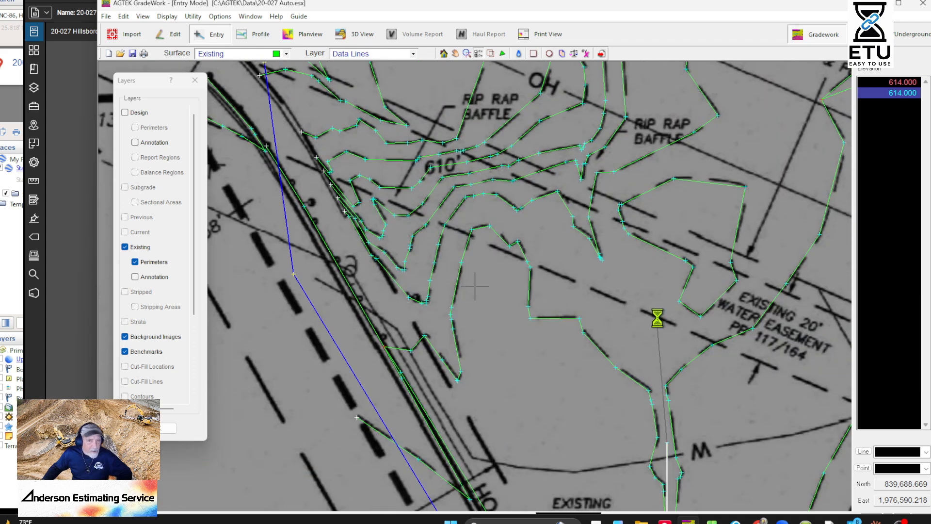
pyautogui.click(654, 355)
pyautogui.click(607, 257)
pyautogui.scroll(5, 650, 301)
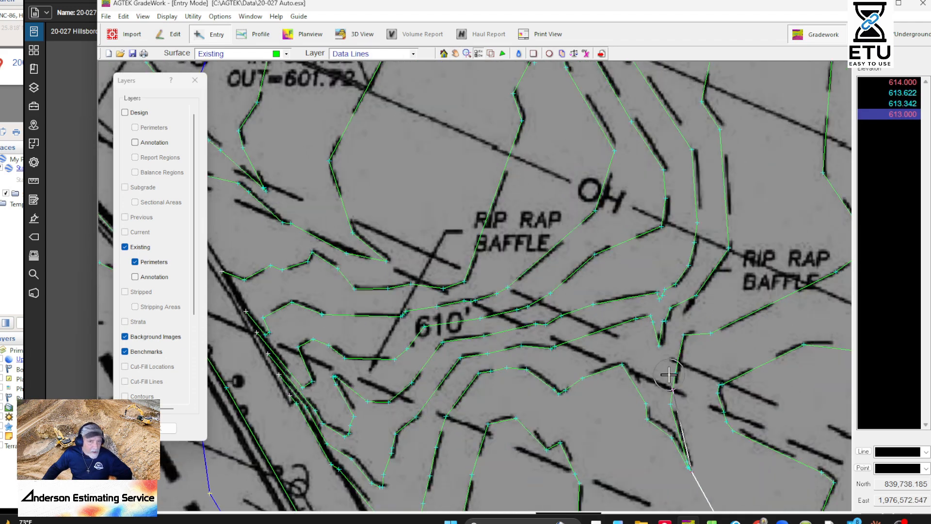
# - Continue the swale data line north, tying it into the 612, 611 and 610 contours beside the rip rap baffle
pyautogui.click(658, 420)
pyautogui.click(654, 333)
pyautogui.moveTo(649, 267); pyautogui.dragTo(643, 373, button='middle')
pyautogui.click(648, 371)
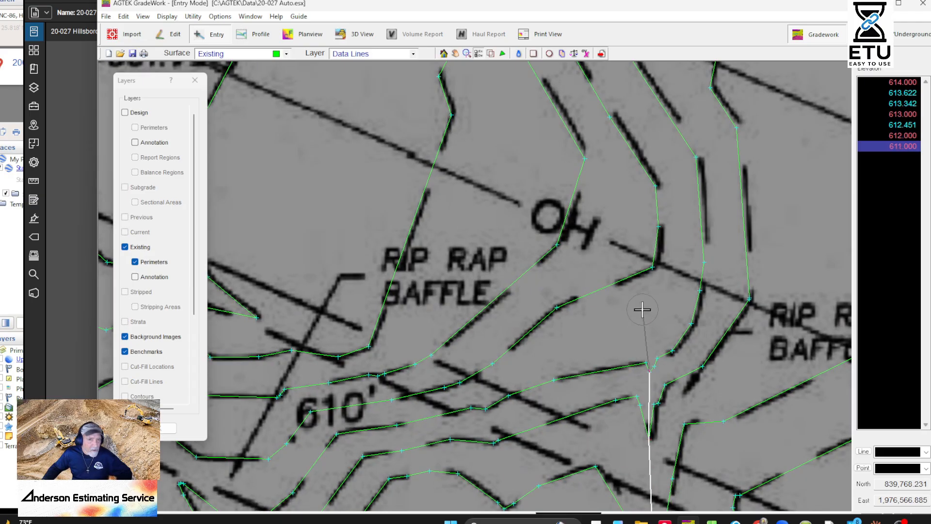
pyautogui.click(652, 262)
pyautogui.moveTo(610, 172); pyautogui.dragTo(732, 333, button='middle')
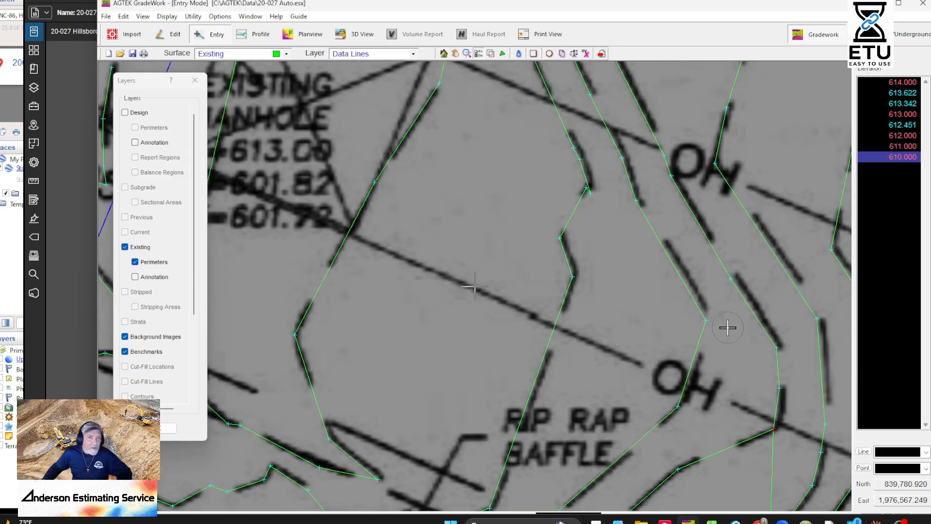
# - Carry the data line west across the 609, 608 and 607 contours, end it on the 606 contour, and return to Edit mode
pyautogui.click(704, 320)
pyautogui.click(574, 277)
pyautogui.moveTo(534, 259); pyautogui.dragTo(824, 382, button='middle')
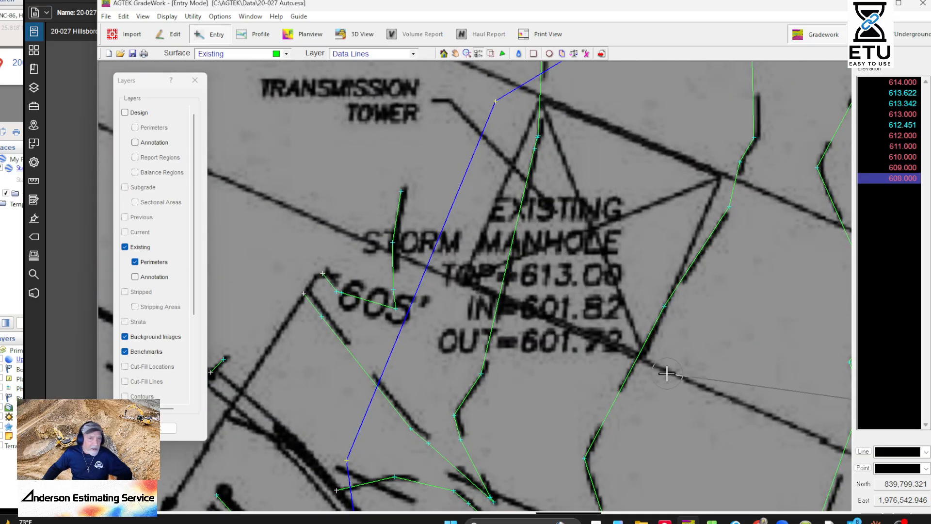
pyautogui.click(589, 455)
pyautogui.moveTo(590, 453); pyautogui.dragTo(729, 207, button='middle')
pyautogui.click(602, 161)
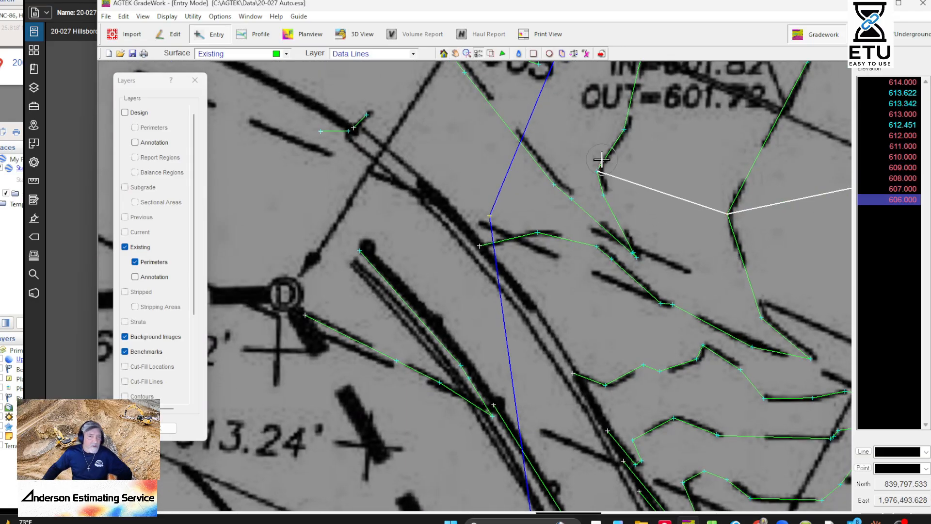
pyautogui.scroll(-4, 640, 182)
pyautogui.rightClick(684, 197)
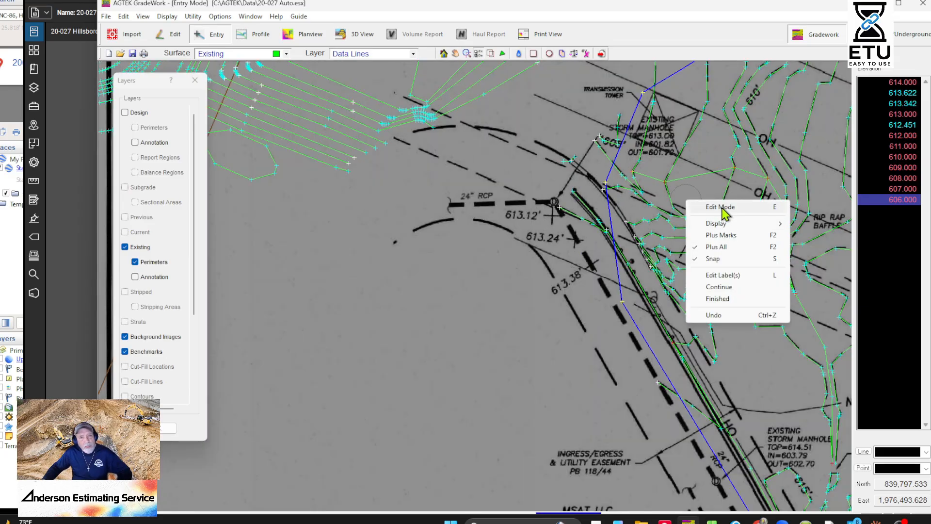
pyautogui.click(723, 208)
# - Look over the Existing contours and data lines along the road curb and across the site toward Interstate I-85
pyautogui.scroll(-3, 651, 340)
pyautogui.moveTo(698, 347); pyautogui.dragTo(458, 301, button='middle')
pyautogui.scroll(5, 433, 305)
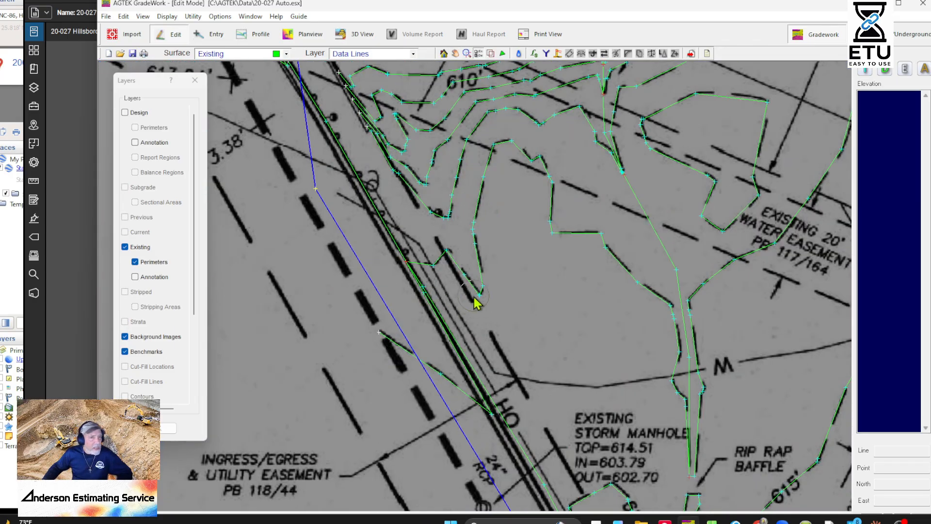
pyautogui.moveTo(369, 124); pyautogui.dragTo(427, 343, button='middle')
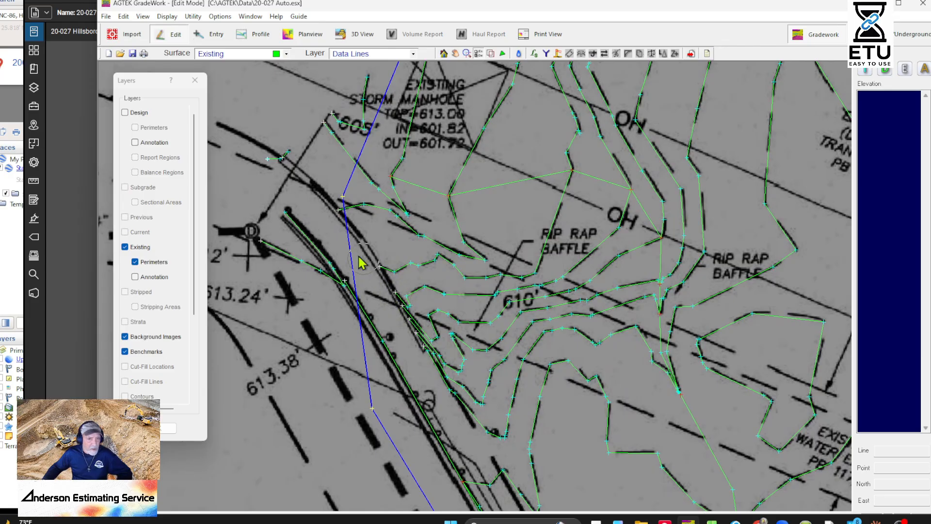
pyautogui.moveTo(361, 262); pyautogui.dragTo(442, 235, button='middle')
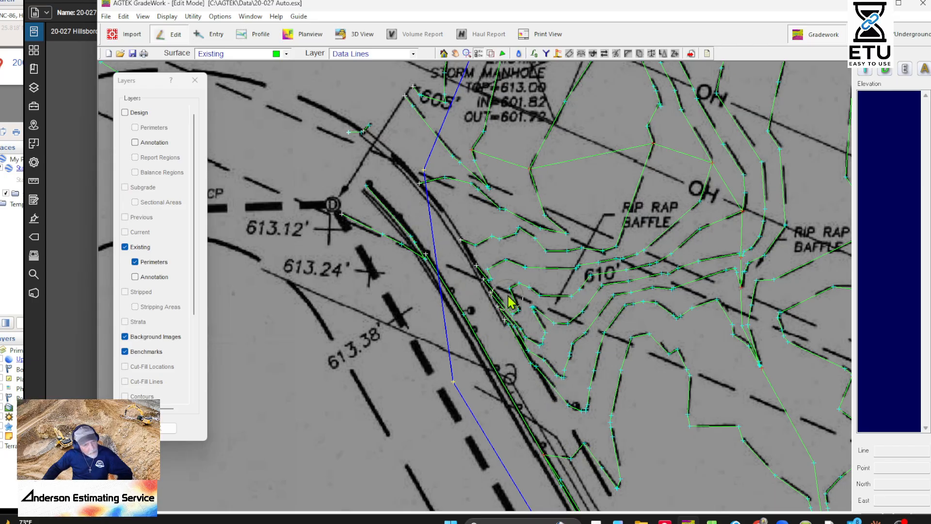
pyautogui.scroll(-5, 509, 297)
pyautogui.moveTo(634, 378); pyautogui.dragTo(402, 357, button='middle')
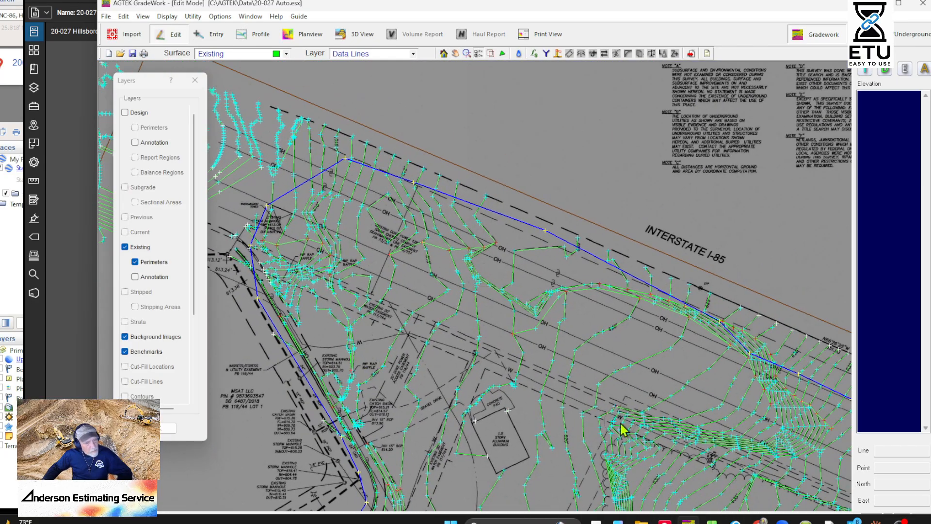
# - Display the Design layer over the Existing surface with the whole site in view
pyautogui.moveTo(623, 429); pyautogui.dragTo(567, 247, button='middle')
pyautogui.scroll(-2, 492, 245)
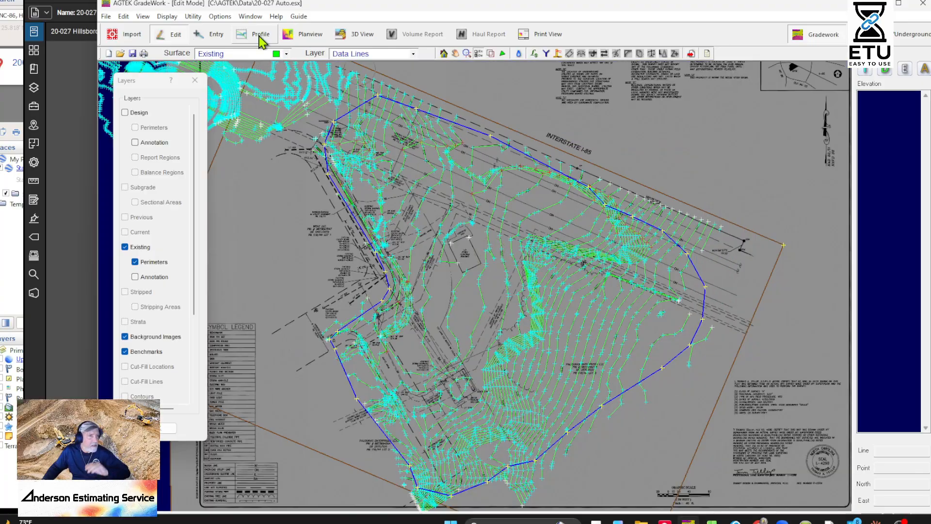
pyautogui.click(125, 113)
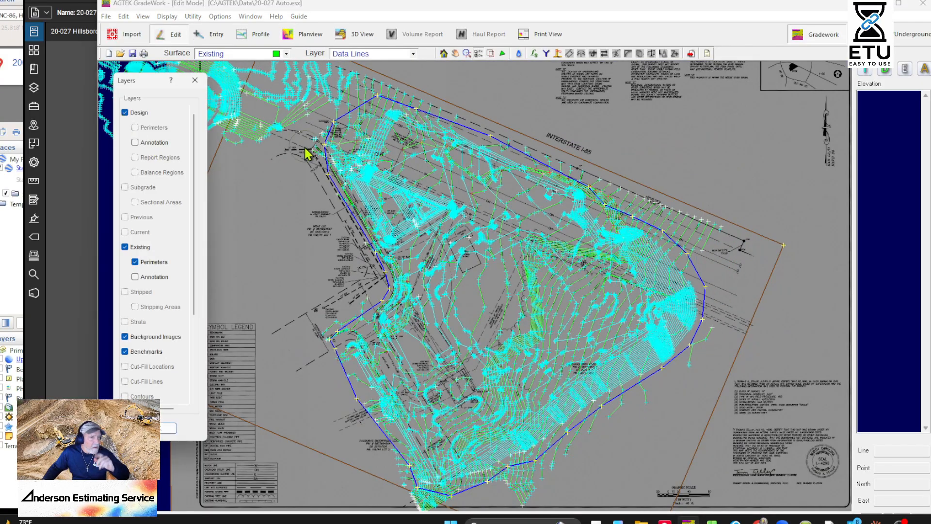
# - Compare the Design lines with the Existing contours from the road curb and rip rap baffles to the Interstate I-85 slope and the 620 contour
pyautogui.scroll(8, 307, 154)
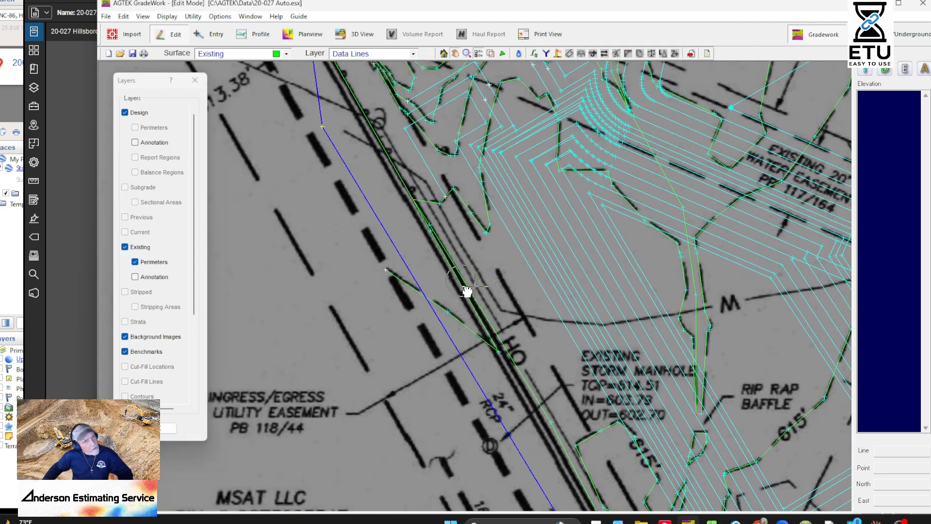
pyautogui.moveTo(467, 291); pyautogui.dragTo(490, 341, button='middle')
pyautogui.moveTo(474, 183); pyautogui.dragTo(520, 316, button='middle')
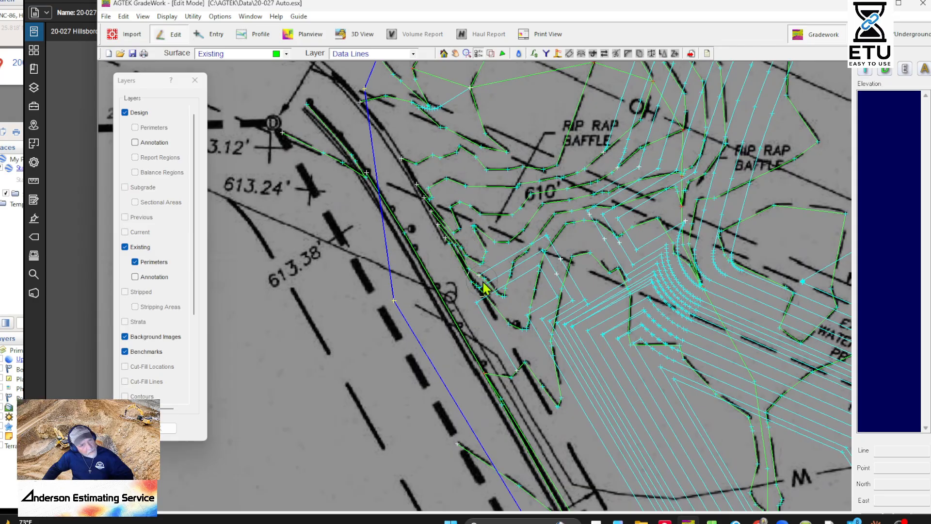
pyautogui.moveTo(613, 252); pyautogui.dragTo(351, 300, button='middle')
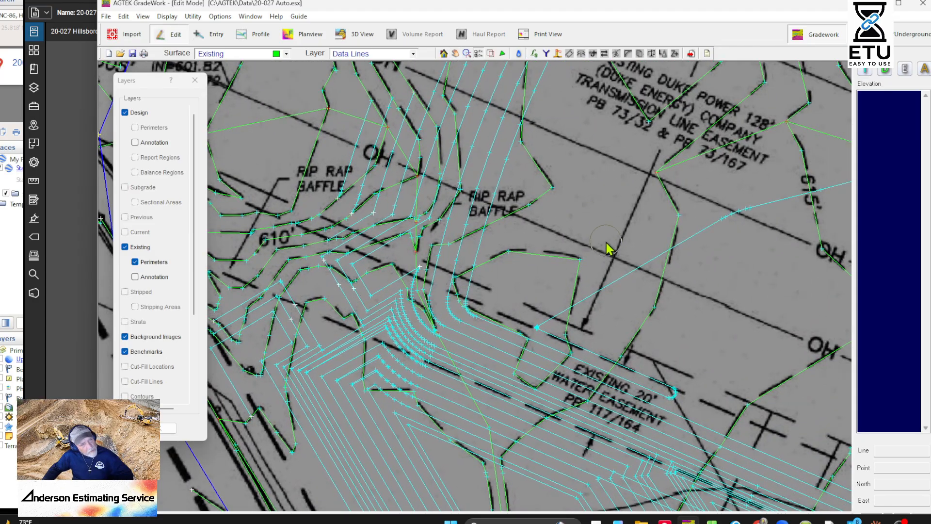
pyautogui.moveTo(603, 249); pyautogui.dragTo(369, 284, button='middle')
pyautogui.moveTo(548, 315); pyautogui.dragTo(318, 374, button='middle')
pyautogui.moveTo(615, 282); pyautogui.dragTo(464, 154, button='middle')
pyautogui.moveTo(643, 287); pyautogui.dragTo(353, 243, button='middle')
pyautogui.moveTo(672, 337); pyautogui.dragTo(476, 205, button='middle')
pyautogui.moveTo(612, 369); pyautogui.dragTo(491, 227, button='middle')
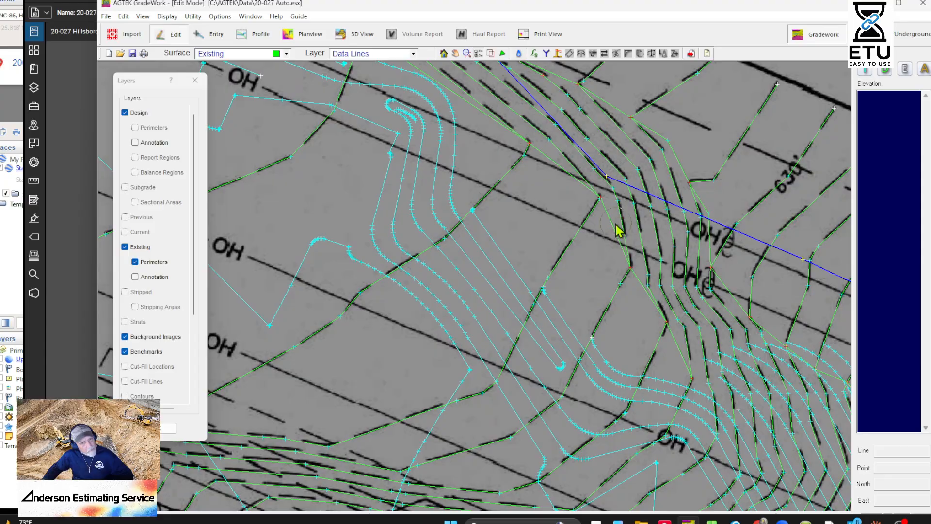
pyautogui.moveTo(699, 393); pyautogui.dragTo(649, 354, button='middle')
pyautogui.moveTo(764, 328); pyautogui.dragTo(396, 145, button='middle')
pyautogui.moveTo(584, 287); pyautogui.dragTo(779, 231, button='middle')
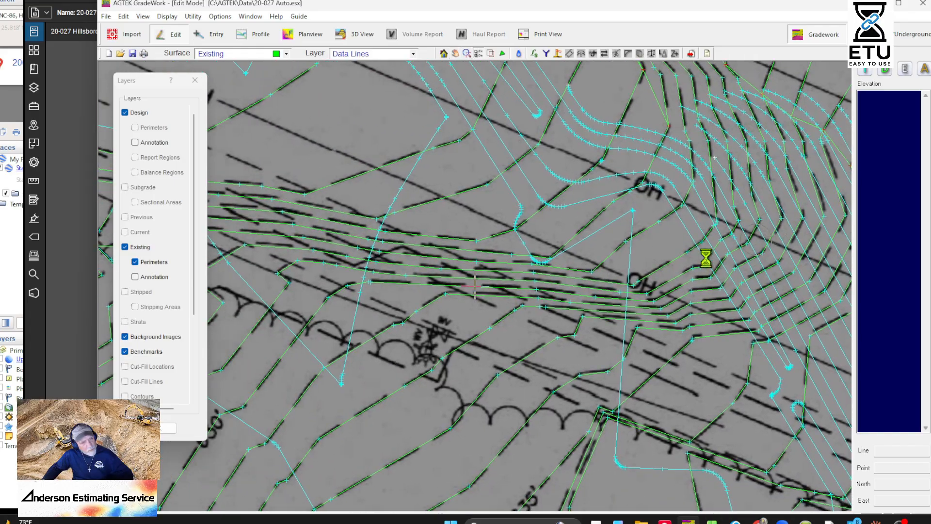
pyautogui.moveTo(296, 199); pyautogui.dragTo(769, 323, button='middle')
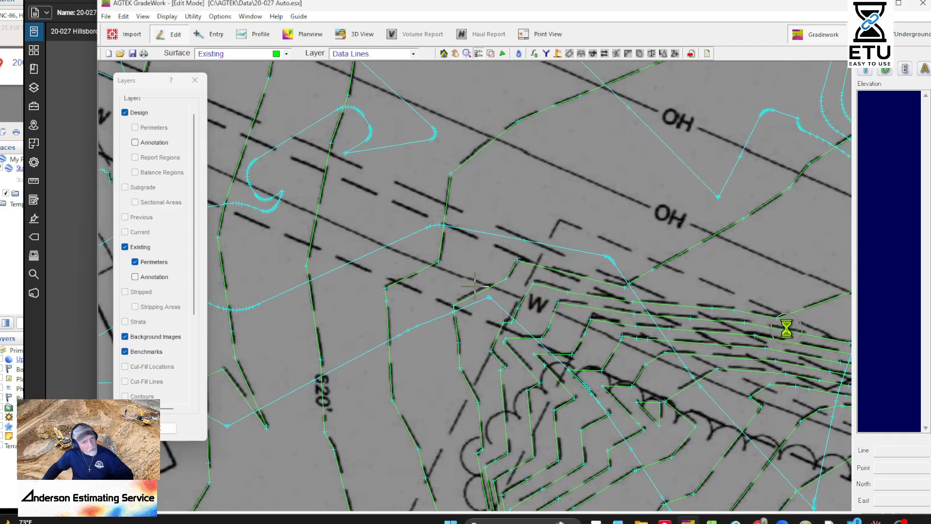
pyautogui.scroll(-5, 513, 138)
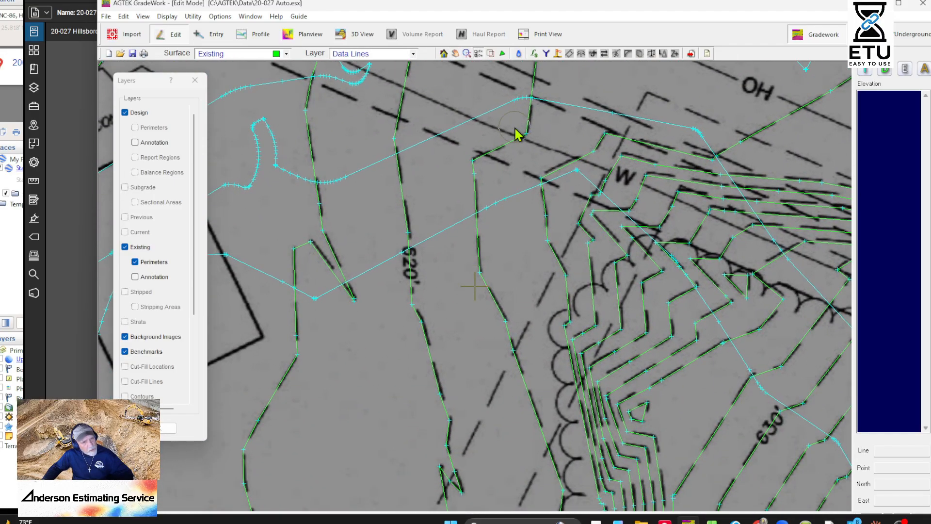